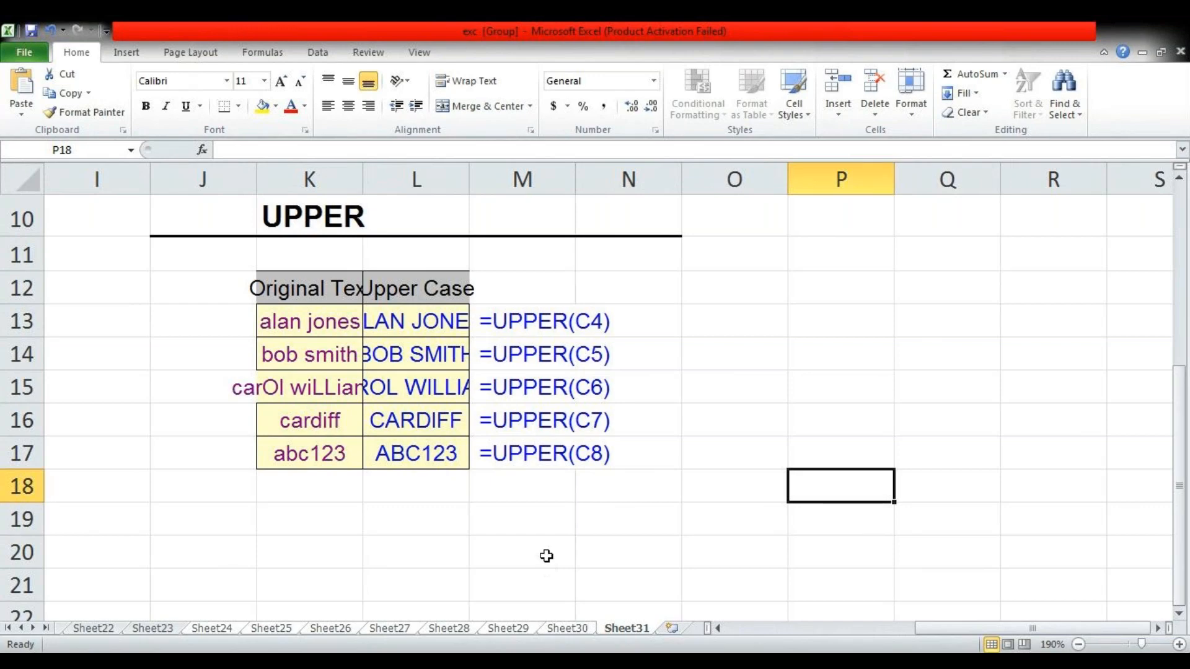
# Go to the SIGN example on Sheet22 and examine the entries in its Positive or Negative column
pyautogui.hotkey('ctrl', 'pageup')
pyautogui.hotkey('ctrl', 'pageup')
pyautogui.hotkey('ctrl', 'pageup')
pyautogui.hotkey('ctrl', 'pageup')
pyautogui.hotkey('ctrl', 'pageup')
pyautogui.hotkey('ctrl', 'pageup')
pyautogui.hotkey('ctrl', 'pageup')
pyautogui.hotkey('ctrl', 'pageup')
pyautogui.hotkey('ctrl', 'pageup')
pyautogui.hotkey('ctrl', 'pageup')
pyautogui.hotkey('ctrl', 'pageup')
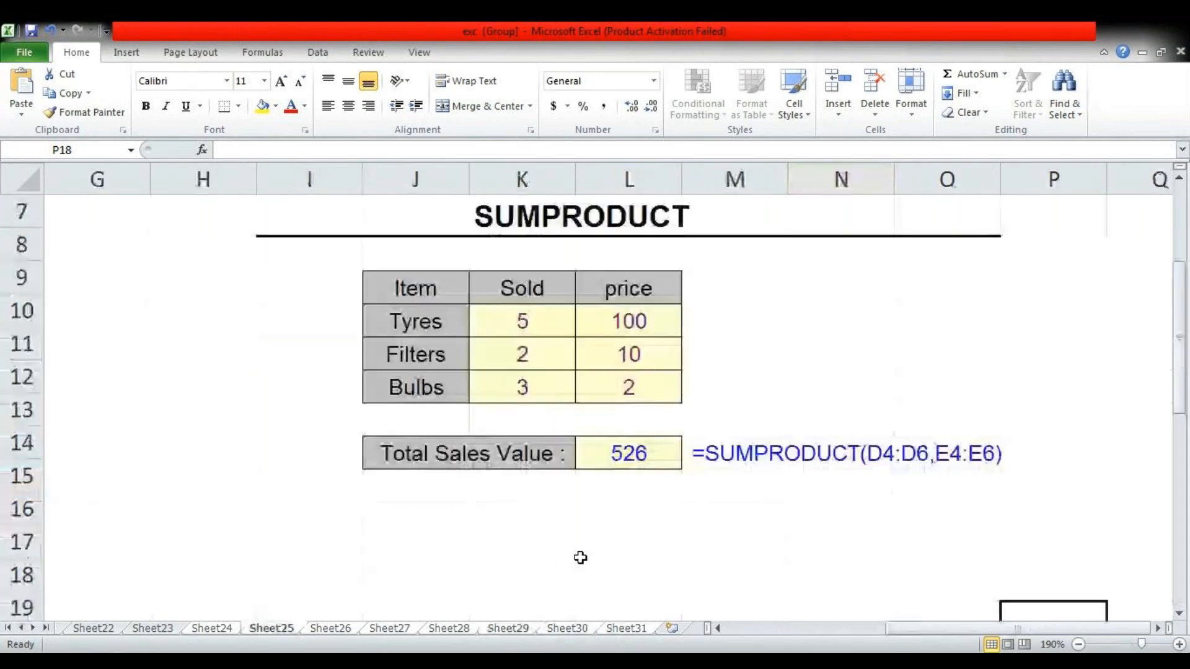
pyautogui.hotkey('ctrl', 'pagedown')
pyautogui.hotkey('ctrl', 'pagedown')
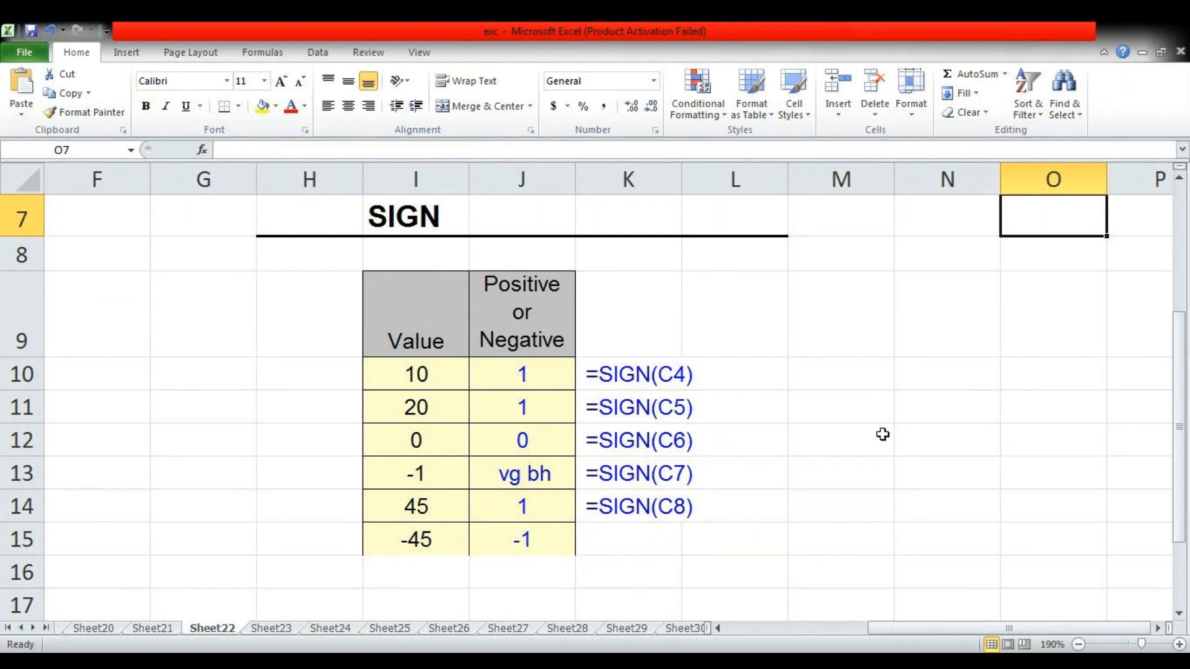
pyautogui.click(870, 396)
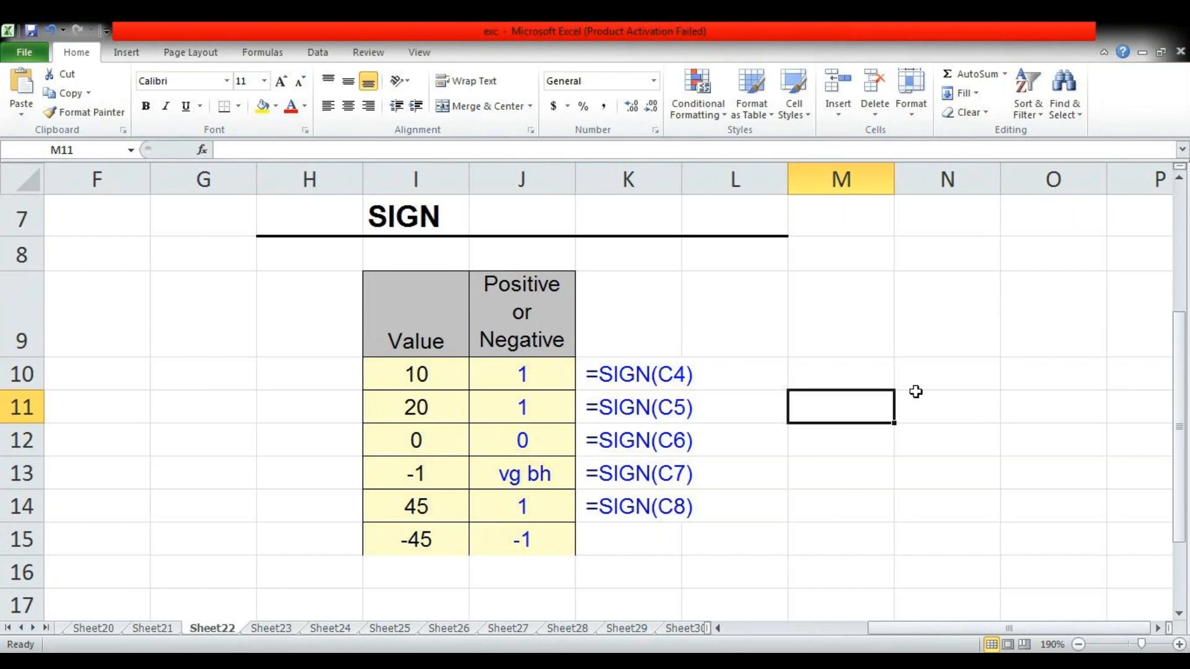
pyautogui.click(535, 536)
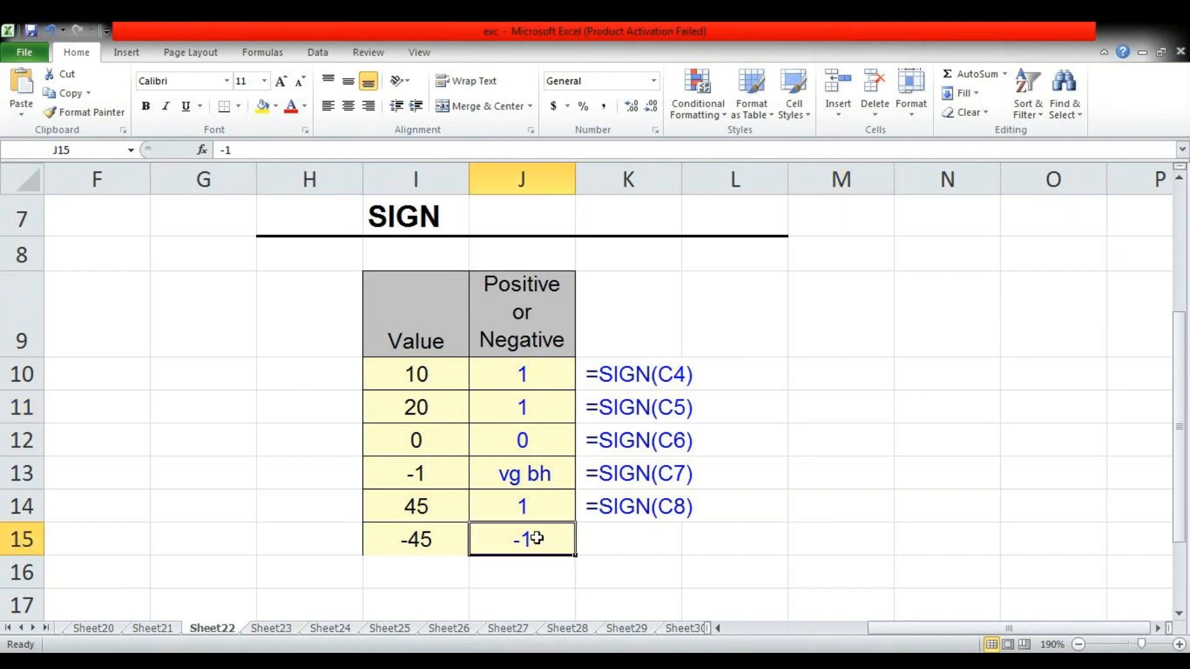
pyautogui.click(533, 374)
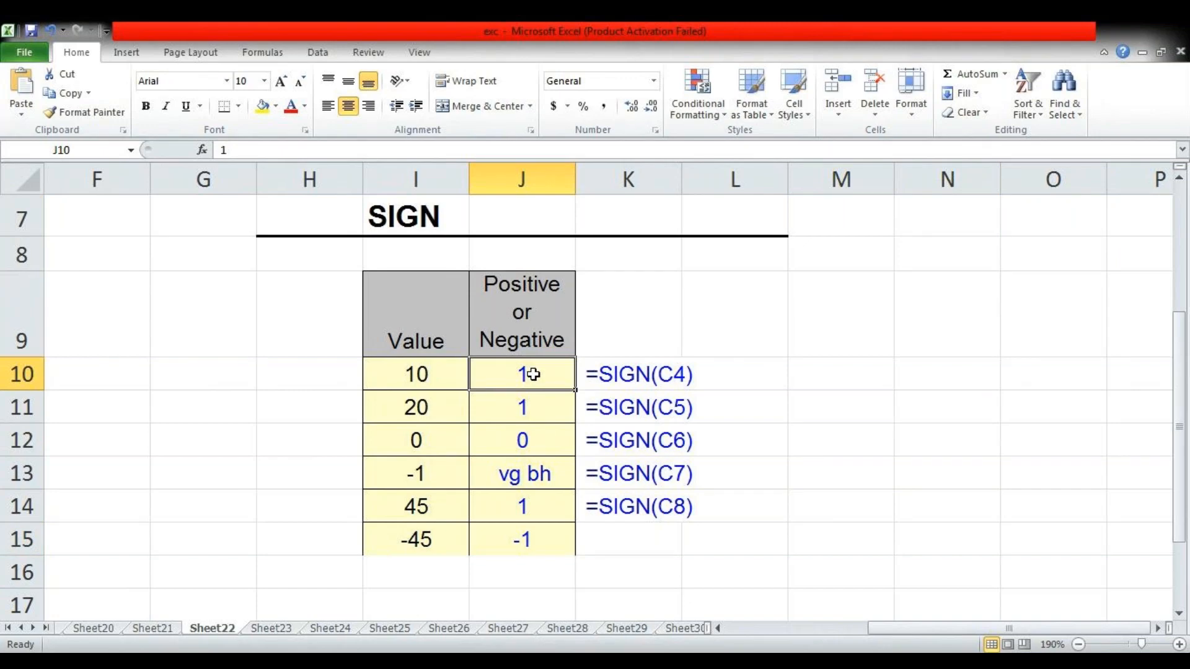
# Enter 1 in cell M9 and -1 in cell N9 beside the SIGN table
pyautogui.click(881, 321)
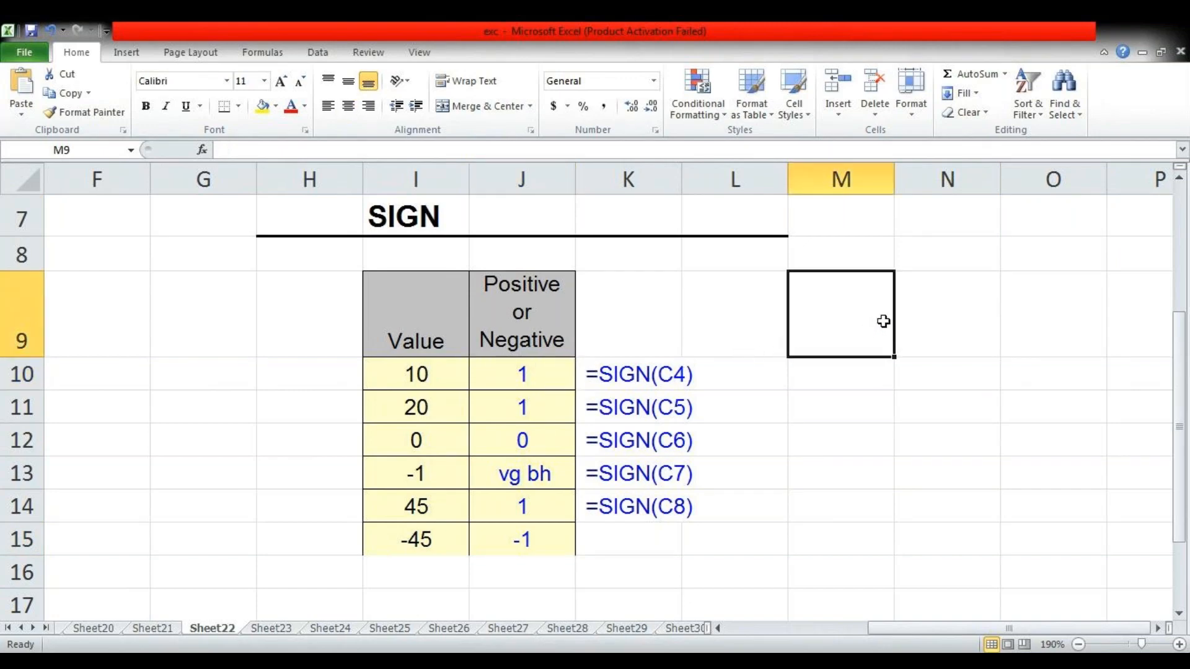
pyautogui.write('1')
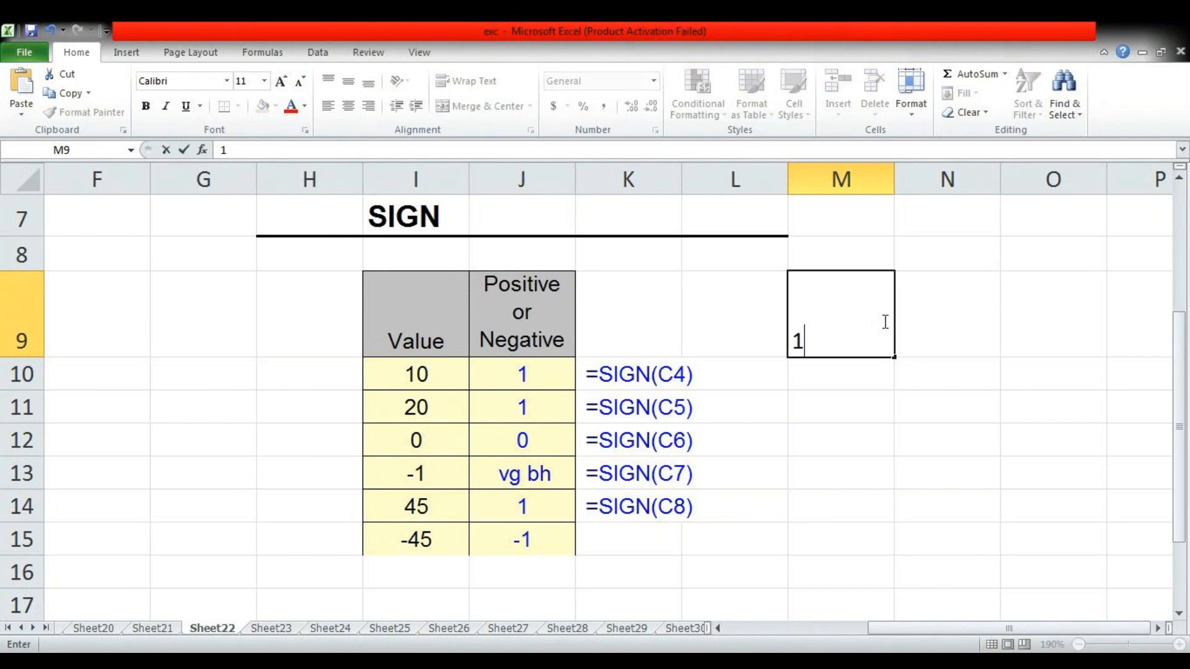
pyautogui.press('Tab')
pyautogui.write('1')
pyautogui.press('BackSpace')
pyautogui.write('-1')
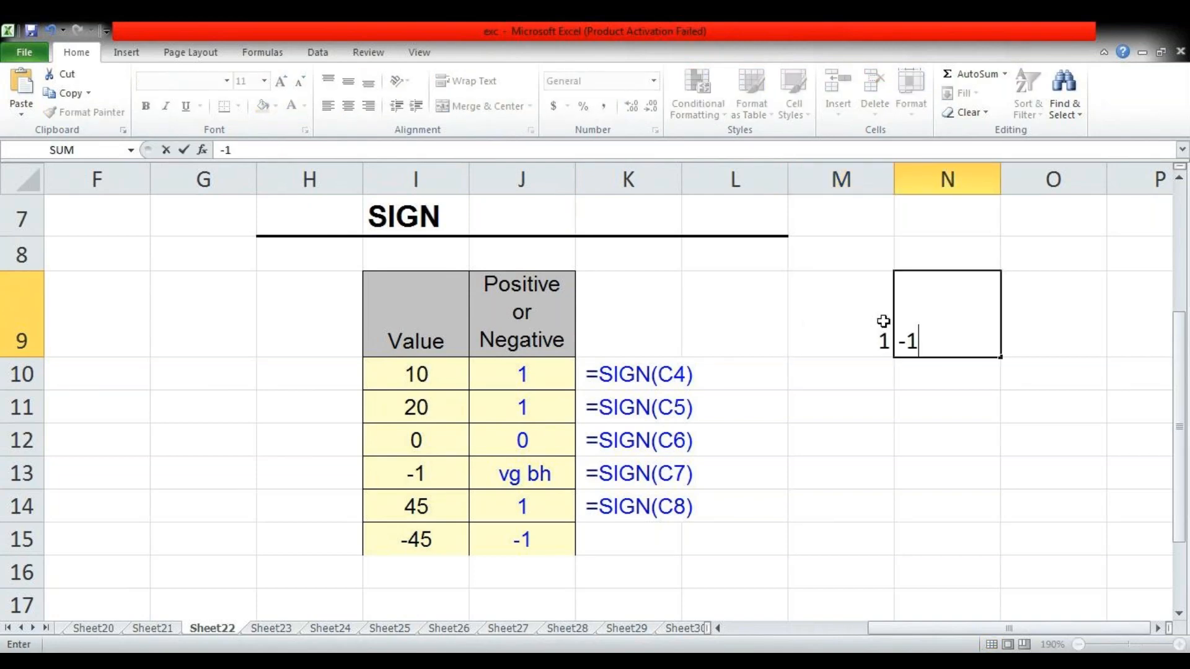
pyautogui.press('Return')
pyautogui.press('Return')
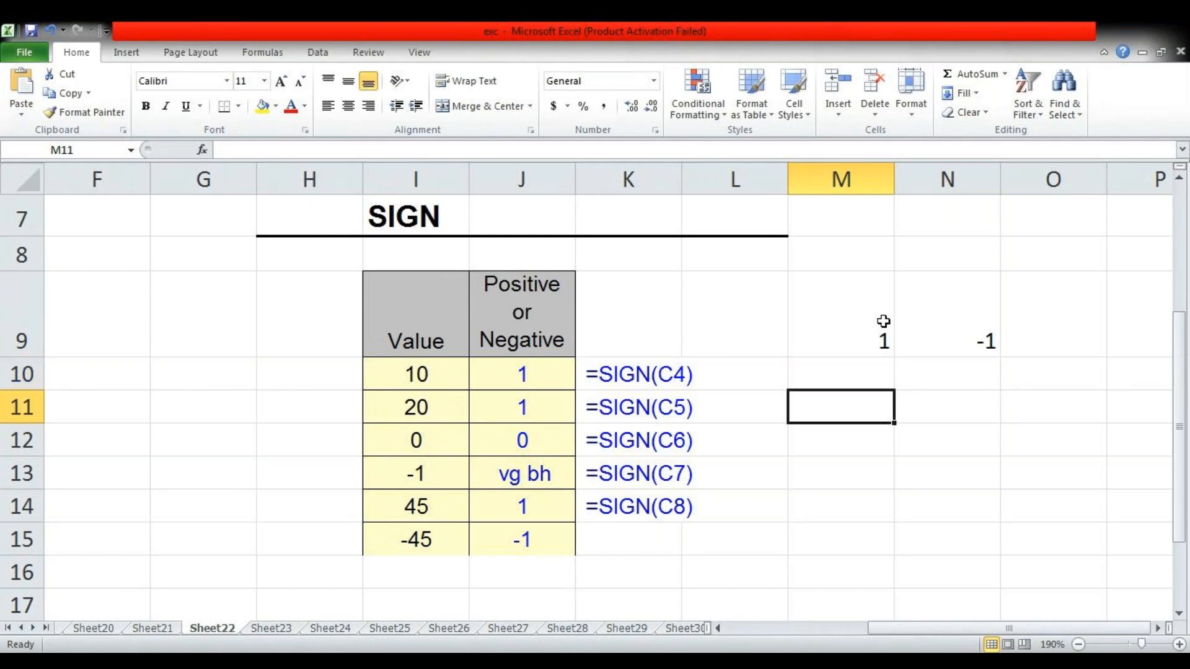
# Enter 45454545 in M10 and a SIGN formula in N10 that refers to M10
pyautogui.press('Up')
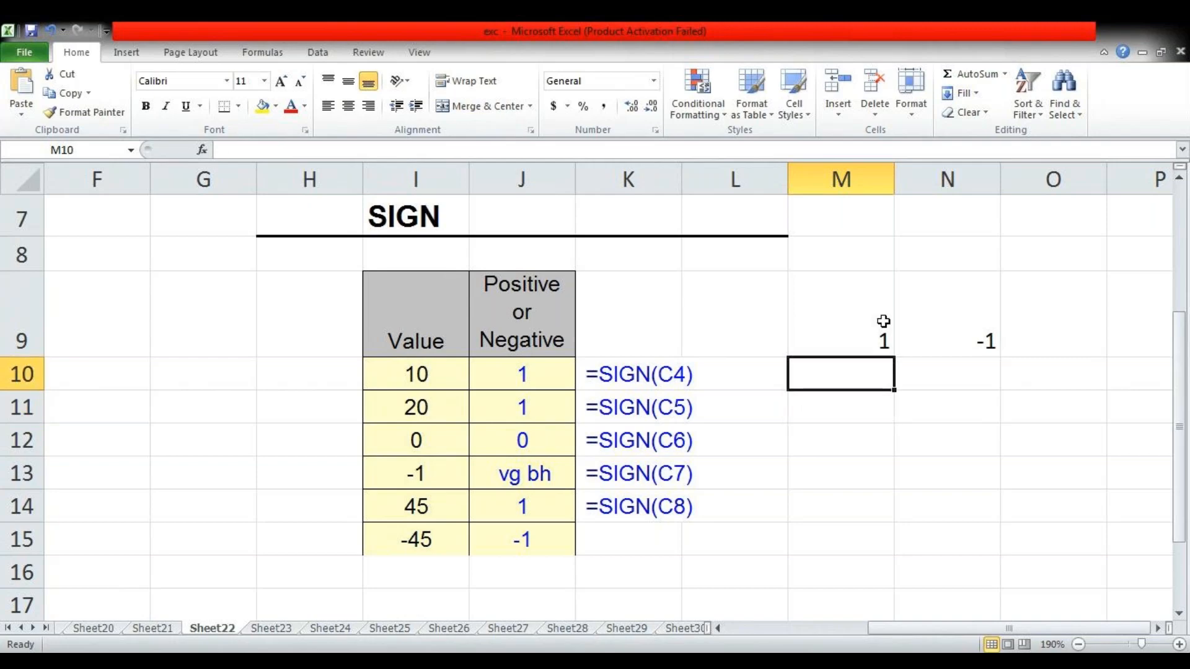
pyautogui.write('45454545')
pyautogui.press('Tab')
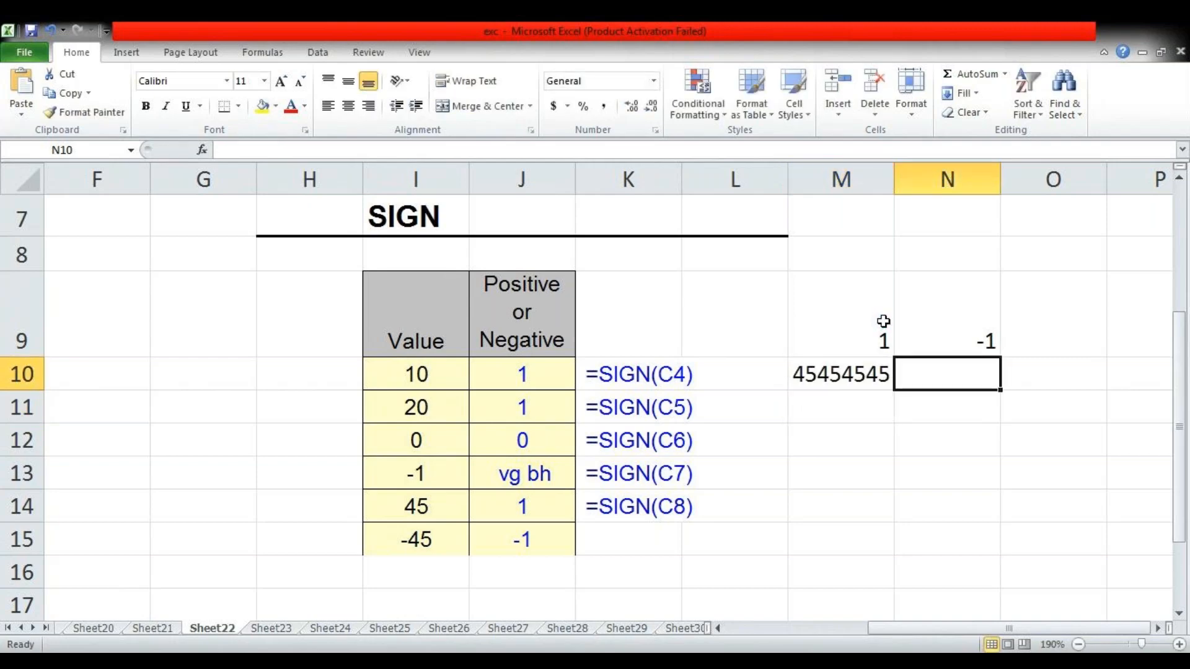
pyautogui.write('=si')
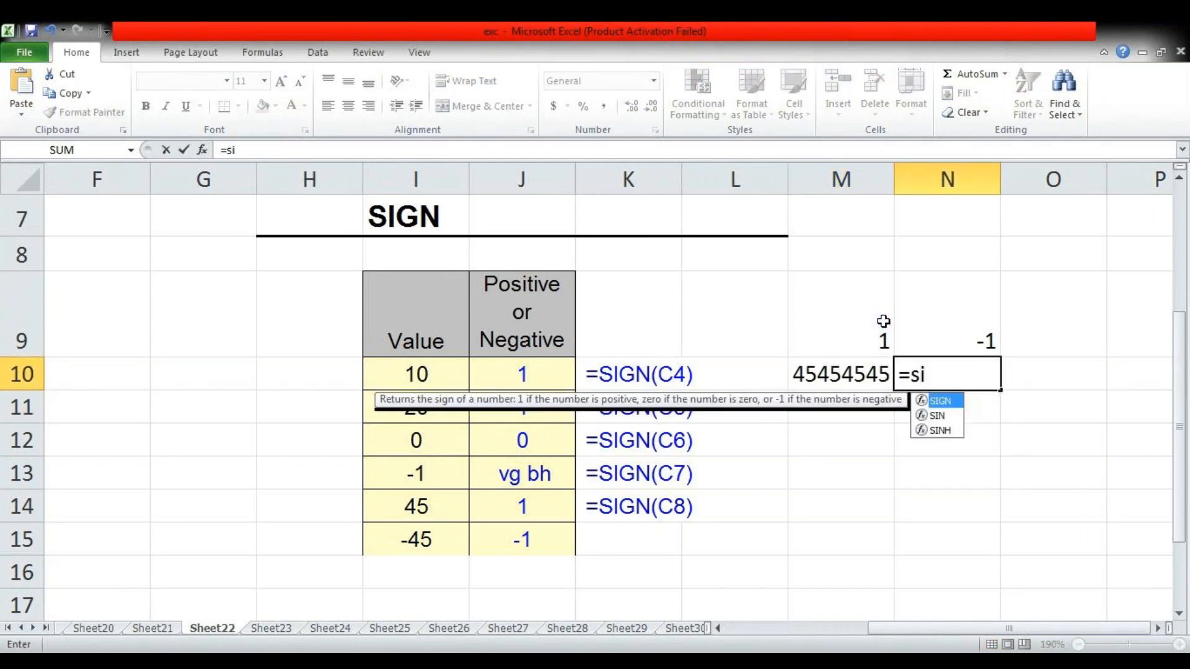
pyautogui.press('Tab')
pyautogui.press('Left')
pyautogui.press('Return')
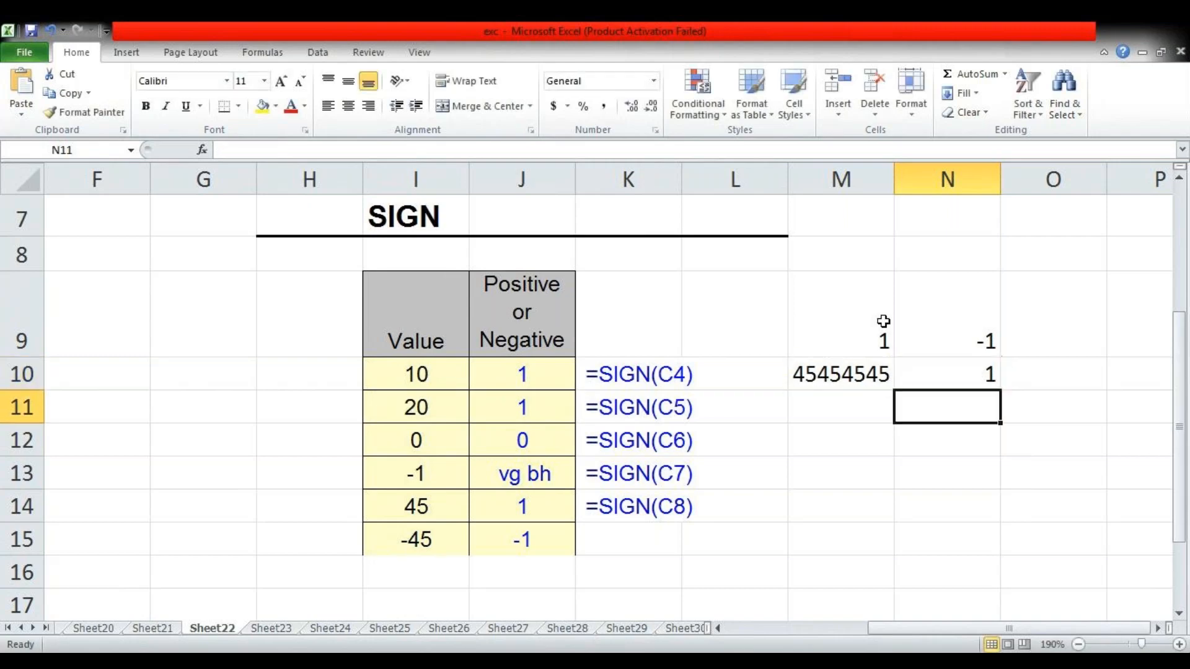
# Enter -4545 in M11 and a SIGN formula in N11 that refers to M11
pyautogui.press('Left')
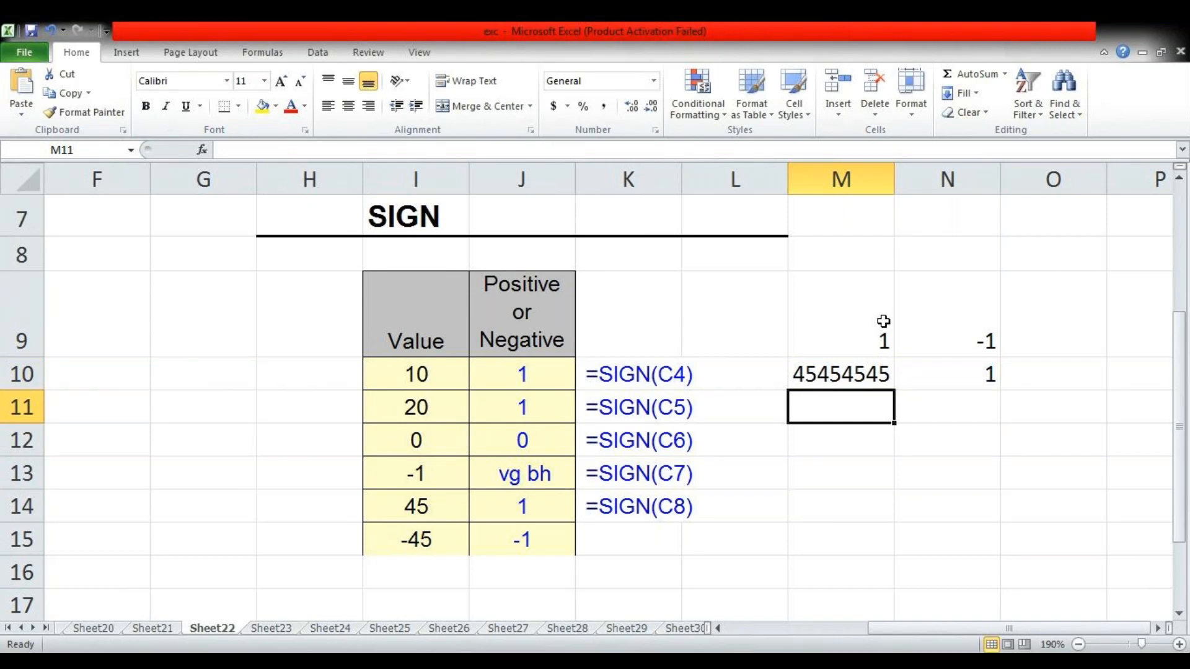
pyautogui.write('-4545')
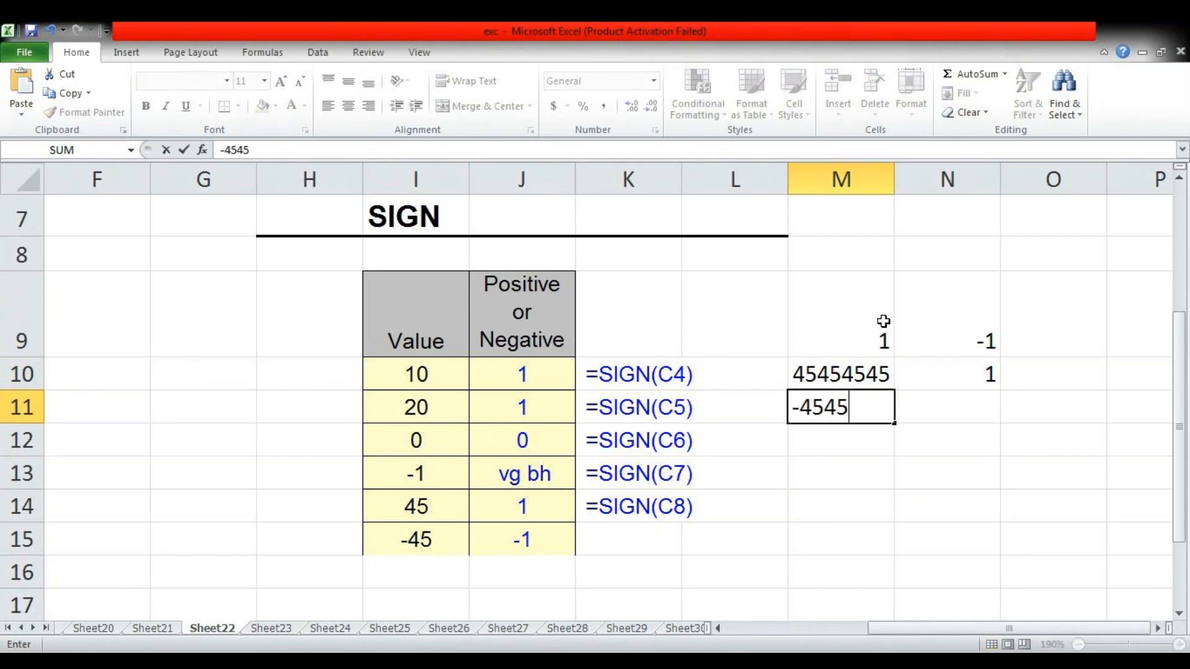
pyautogui.press('Right')
pyautogui.write('=')
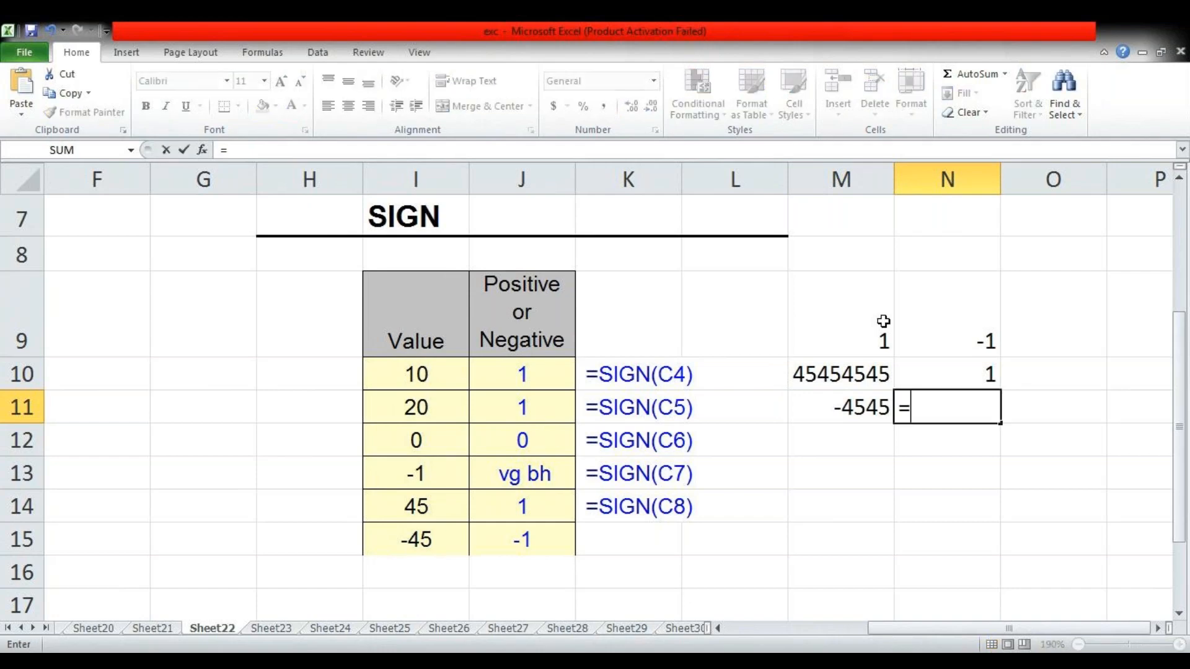
pyautogui.write('sign')
pyautogui.press('Tab')
pyautogui.press('Left')
pyautogui.press('Return')
# Select the two SIGN formula cells N10:N11 to review them
pyautogui.press('Left')
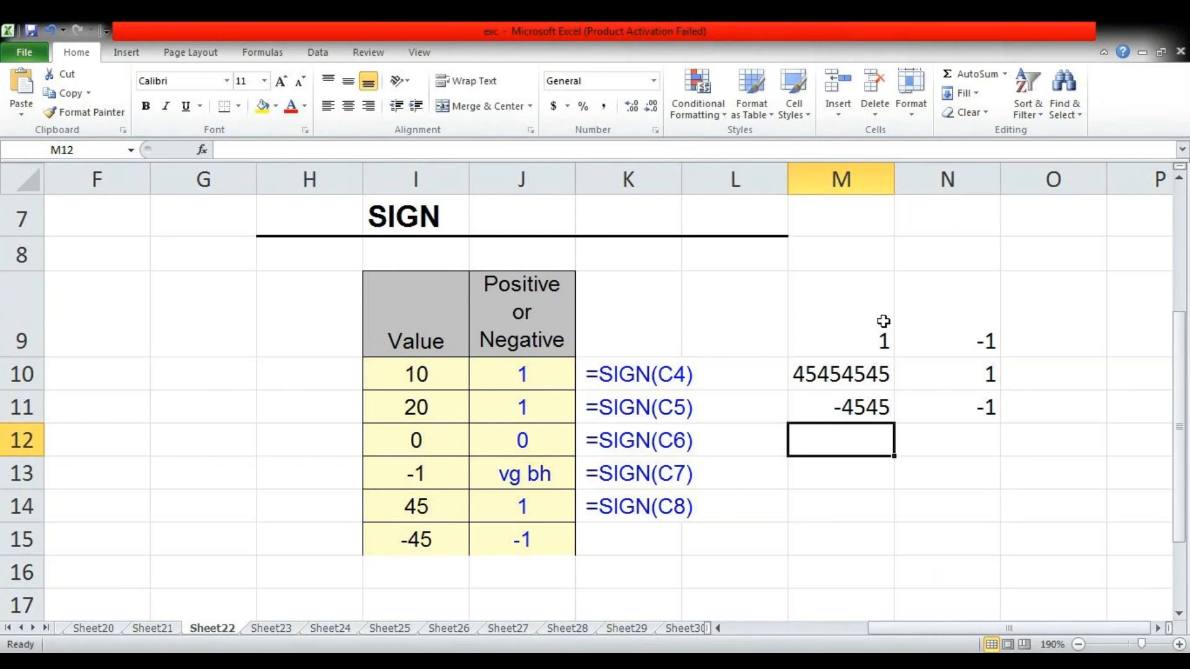
pyautogui.press('Down')
pyautogui.press('Up')
pyautogui.moveTo(927, 368); pyautogui.dragTo(930, 398)
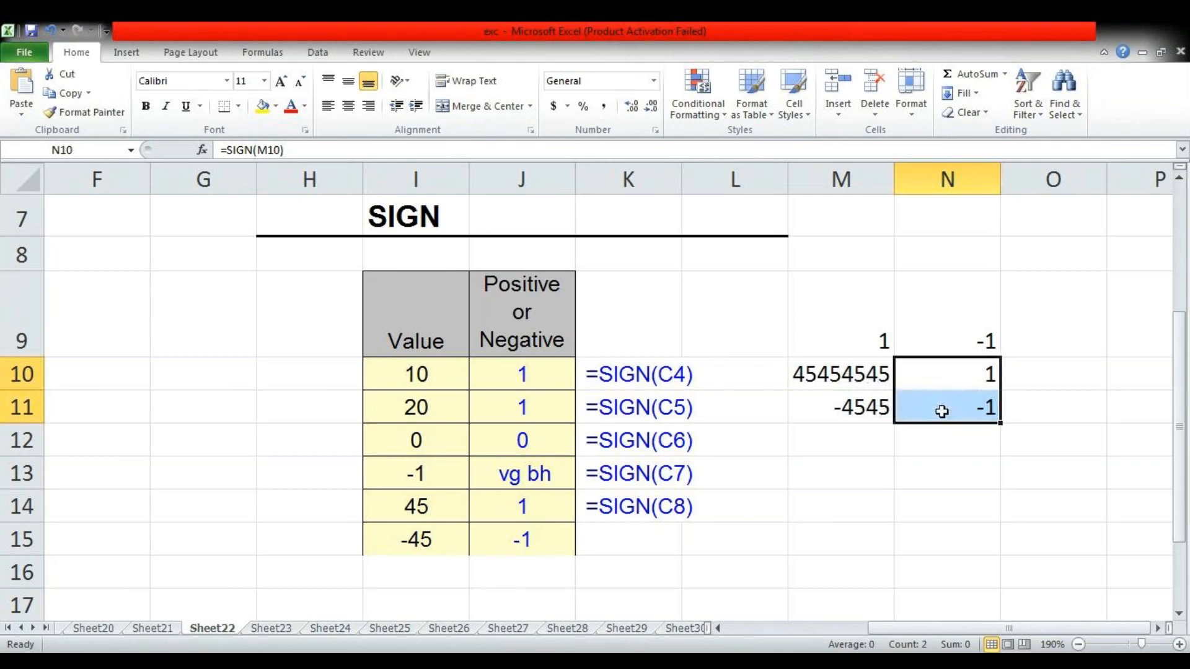
# Go to the SLN straight-line depreciation example on Sheet23
pyautogui.hotkey('ctrl', 'pagedown')
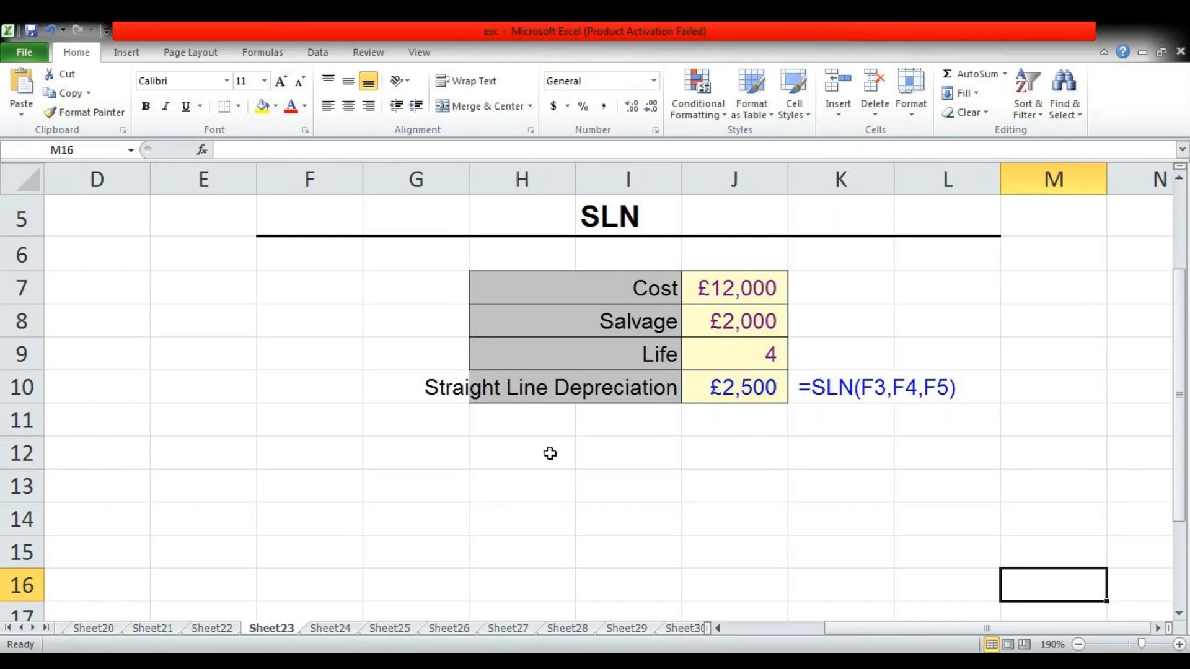
pyautogui.click(617, 454)
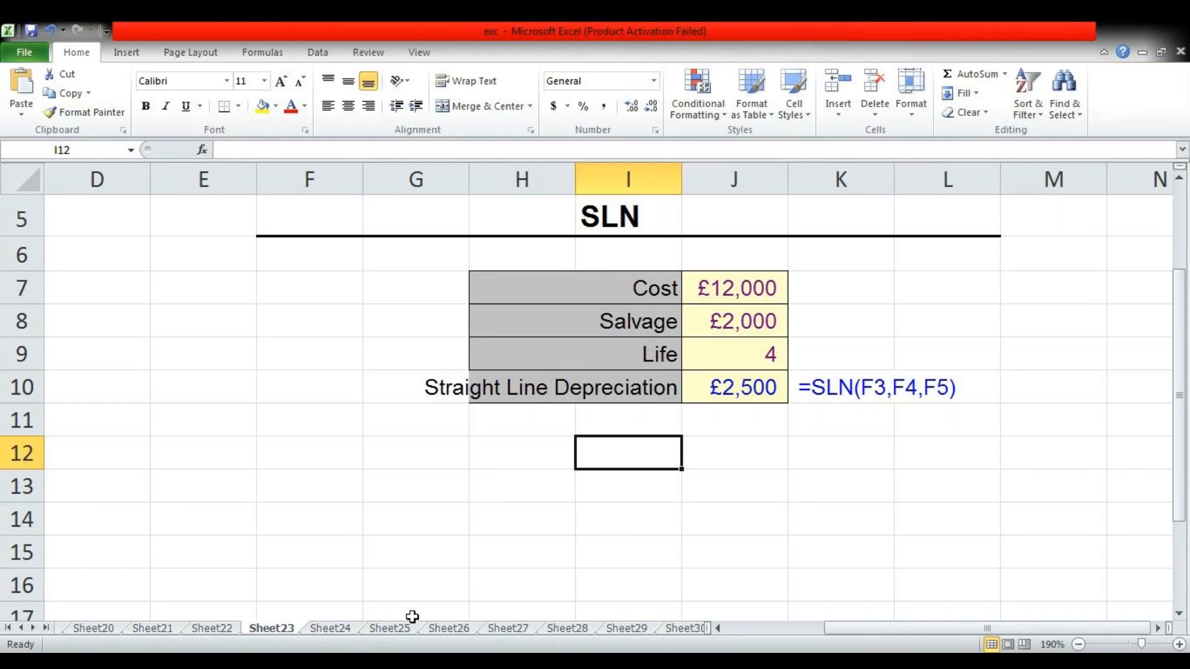
pyautogui.click(331, 629)
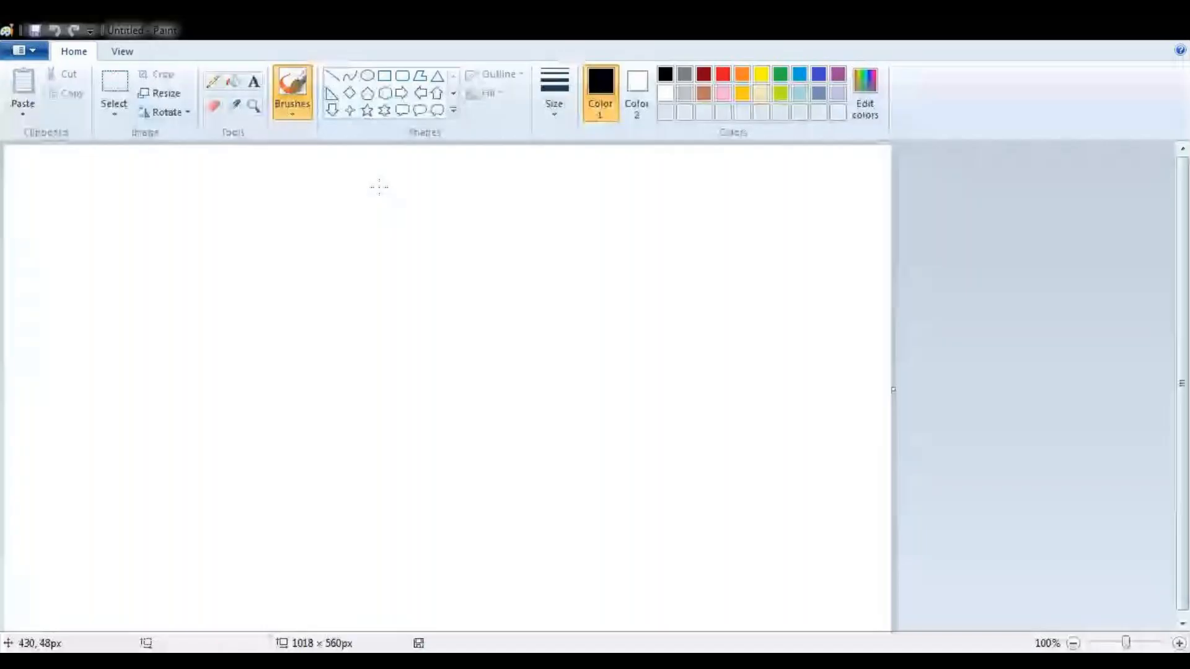
# Switch to Paint and handwrite 200000 at the top of the canvas, with 4 and 50,000 below it
pyautogui.moveTo(379, 187); pyautogui.dragTo(415, 239)
pyautogui.moveTo(435, 190)
pyautogui.mouseDown()
pyautogui.moveTo(427, 225)
pyautogui.moveTo(447, 192)
pyautogui.mouseUp()
pyautogui.moveTo(435, 193)
pyautogui.mouseDown()
pyautogui.moveTo(476, 220)
pyautogui.moveTo(492, 189)
pyautogui.moveTo(539, 232)
pyautogui.moveTo(568, 199)
pyautogui.moveTo(626, 212)
pyautogui.moveTo(600, 192)
pyautogui.mouseUp()
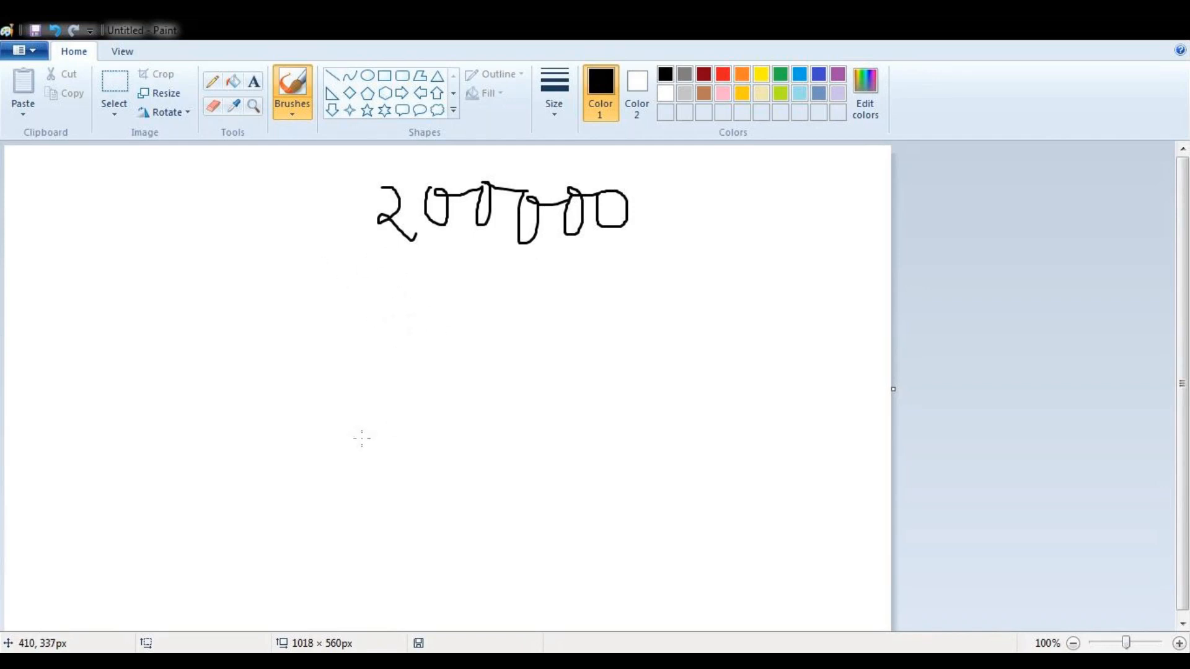
pyautogui.moveTo(367, 278); pyautogui.dragTo(384, 330)
pyautogui.moveTo(484, 370)
pyautogui.mouseDown()
pyautogui.moveTo(470, 372)
pyautogui.moveTo(474, 403)
pyautogui.moveTo(509, 367)
pyautogui.moveTo(531, 375)
pyautogui.moveTo(638, 355)
pyautogui.moveTo(637, 391)
pyautogui.mouseUp()
pyautogui.moveTo(543, 399); pyautogui.dragTo(530, 417)
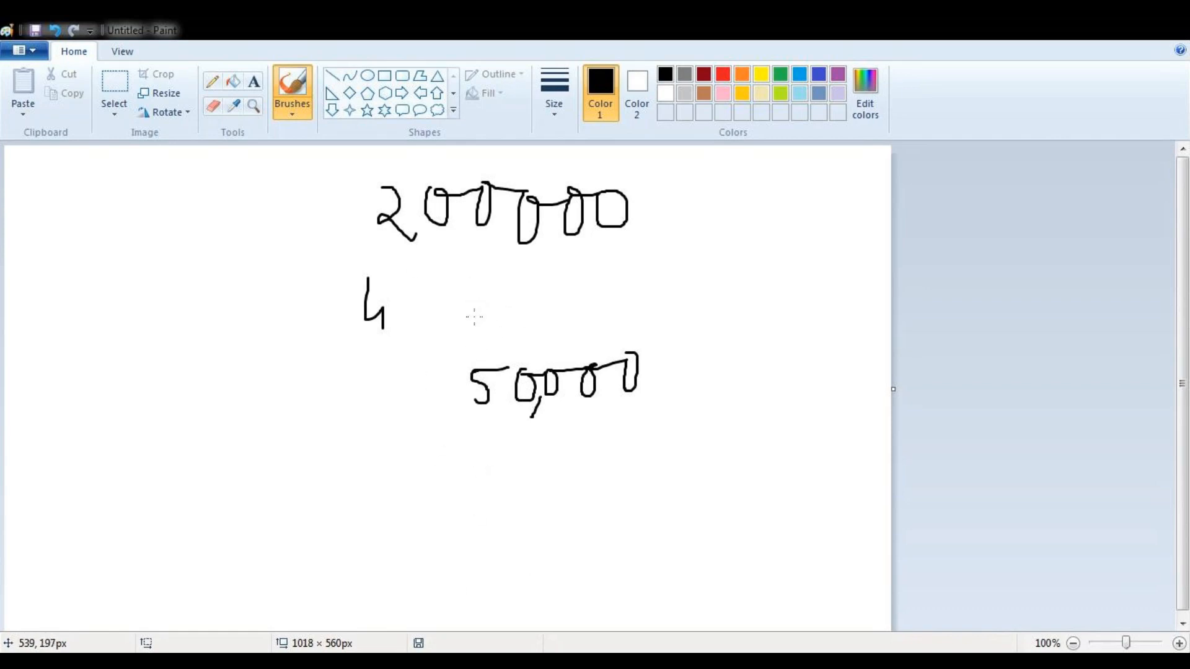
# Draw a bracket and short strokes between 200000 and 50,000, plus a curved arrow from 50,000 up to 200000
pyautogui.moveTo(433, 279)
pyautogui.mouseDown()
pyautogui.moveTo(437, 345)
pyautogui.moveTo(626, 252)
pyautogui.mouseUp()
pyautogui.moveTo(510, 296)
pyautogui.mouseDown()
pyautogui.moveTo(564, 286)
pyautogui.moveTo(556, 315)
pyautogui.moveTo(574, 335)
pyautogui.mouseUp()
pyautogui.moveTo(550, 352); pyautogui.dragTo(586, 348)
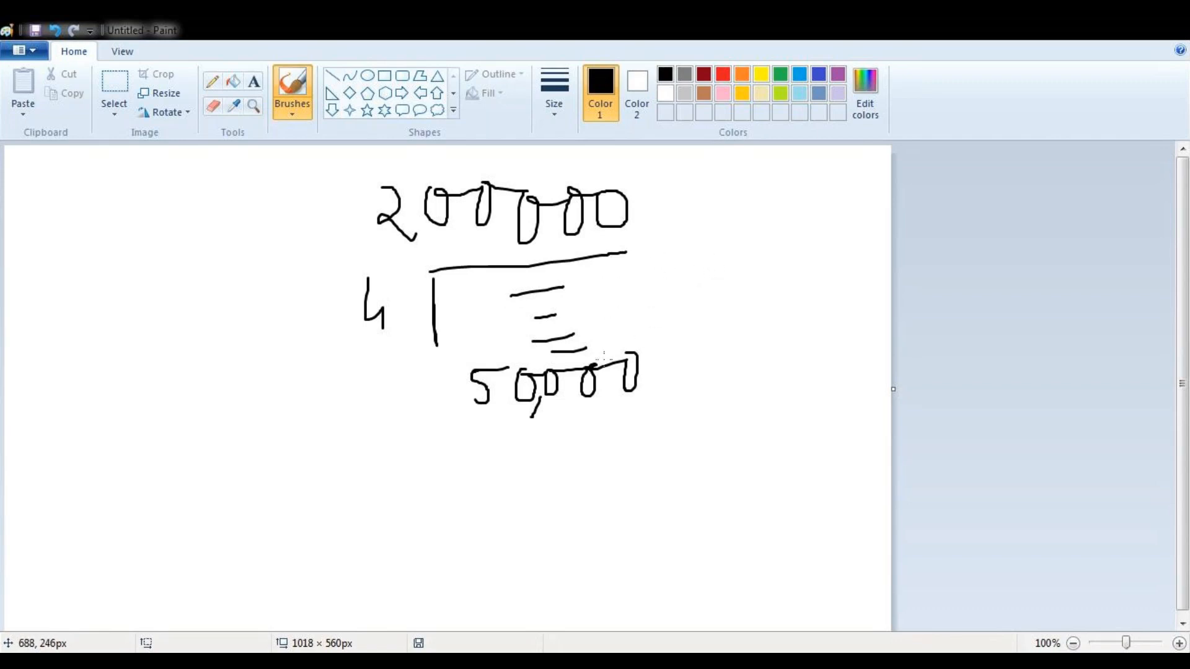
pyautogui.click(636, 215)
pyautogui.moveTo(660, 368)
pyautogui.mouseDown()
pyautogui.moveTo(677, 317)
pyautogui.moveTo(660, 239)
pyautogui.moveTo(649, 238)
pyautogui.moveTo(671, 252)
pyautogui.mouseUp()
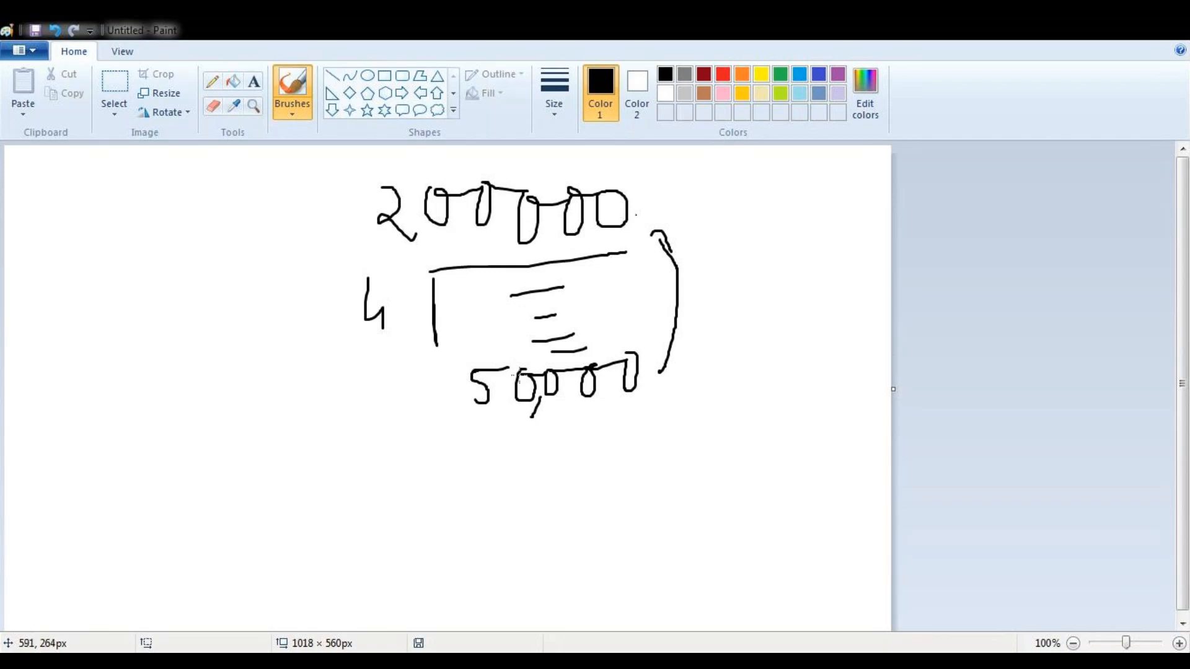
pyautogui.moveTo(478, 419)
pyautogui.mouseDown()
pyautogui.moveTo(539, 420)
pyautogui.moveTo(647, 372)
pyautogui.moveTo(526, 343)
pyautogui.moveTo(463, 412)
pyautogui.mouseUp()
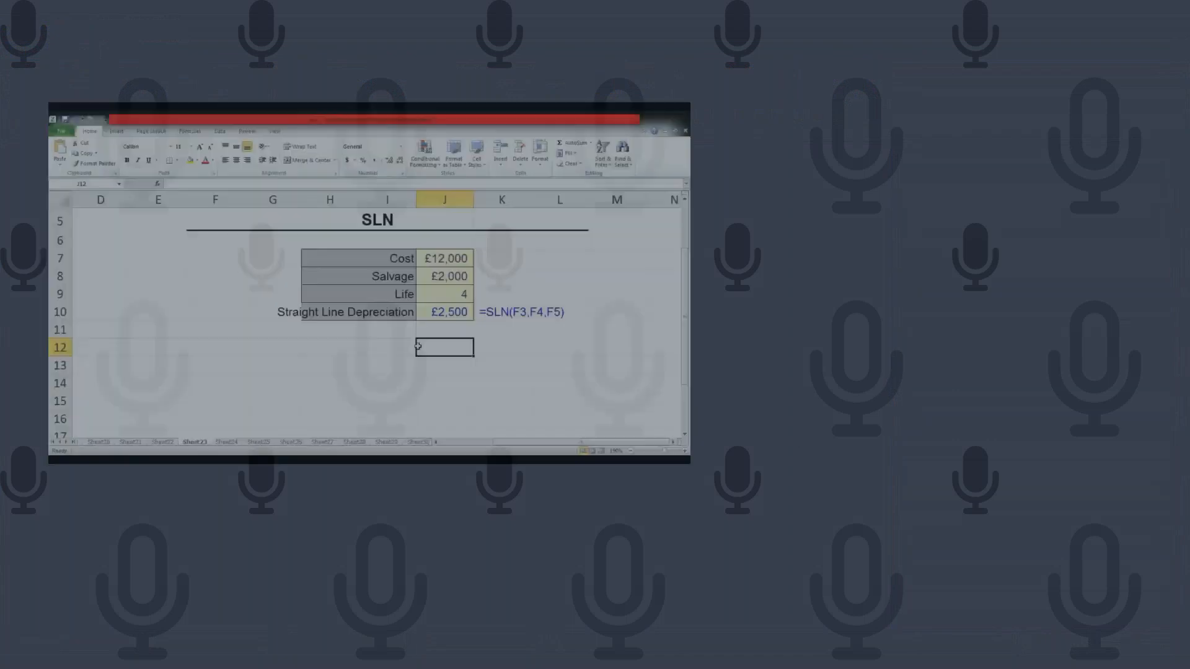
# Switch back to Excel and enter 200000 in cell J12 of the SLN sheet
pyautogui.write('200000')
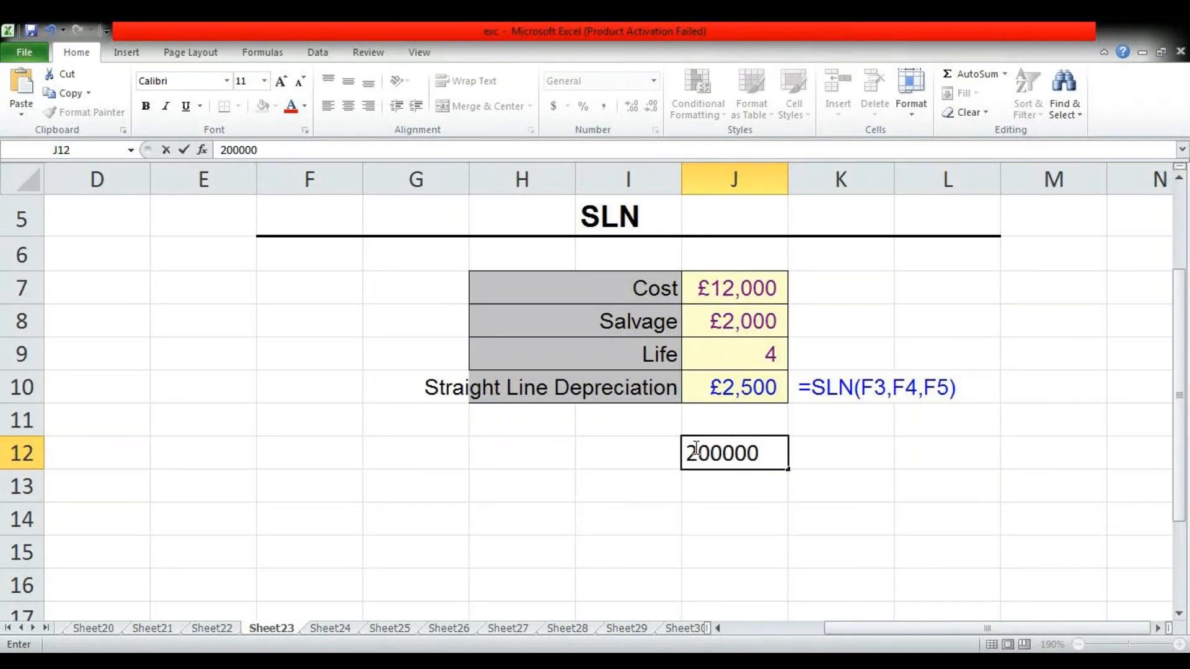
pyautogui.press('Return')
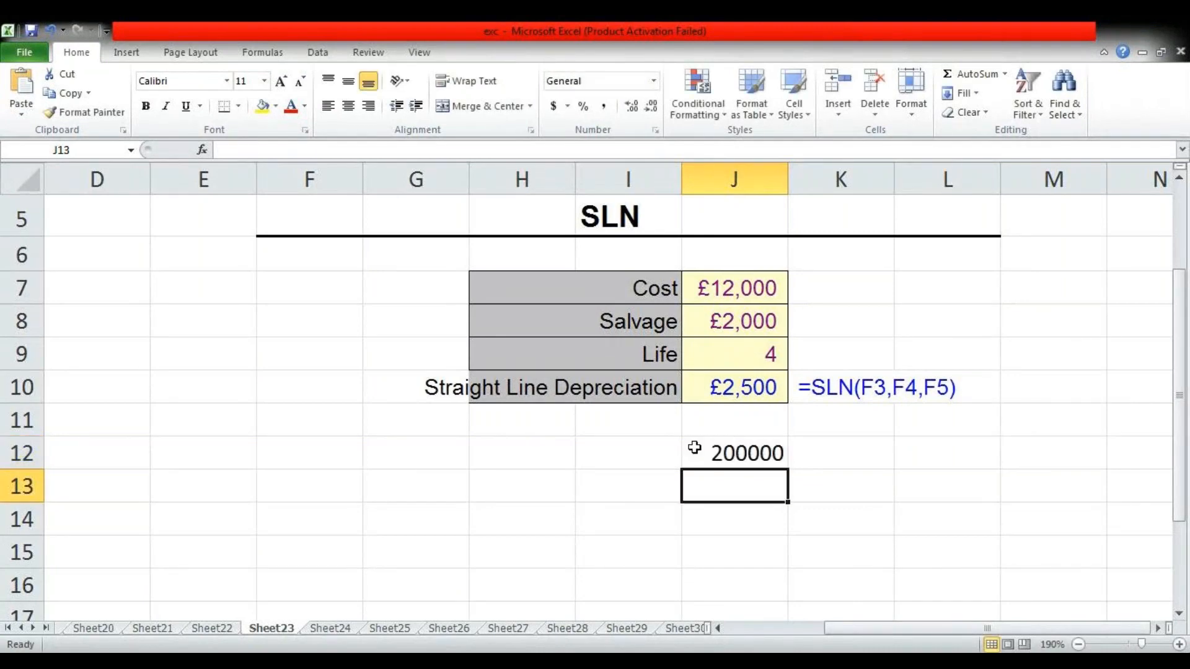
# Copy the labels Cost, Salvage, Life and Straight Line Depreciation from I7:I10 to the cells starting at I12
pyautogui.moveTo(625, 304); pyautogui.dragTo(629, 388)
pyautogui.hotkey('ctrl', 'c')
pyautogui.click(643, 447)
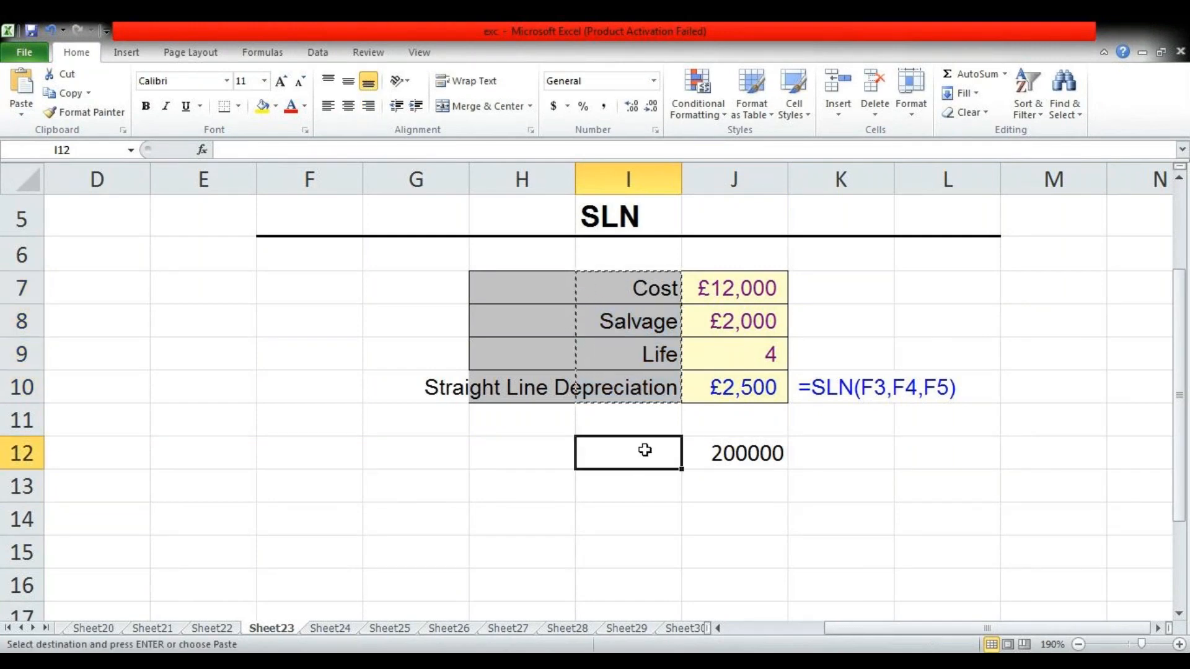
pyautogui.hotkey('ctrl', 'v')
# Enter a salvage value of 50000 in J13 and a life of 4 in J14
pyautogui.click(728, 490)
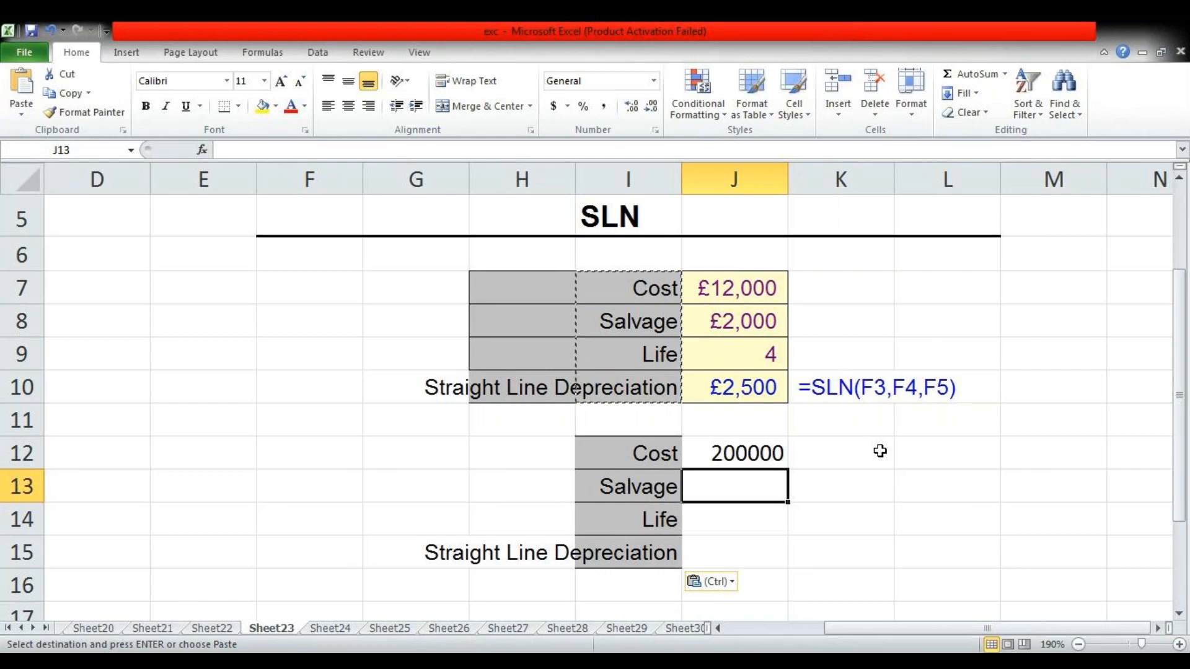
pyautogui.write('50000')
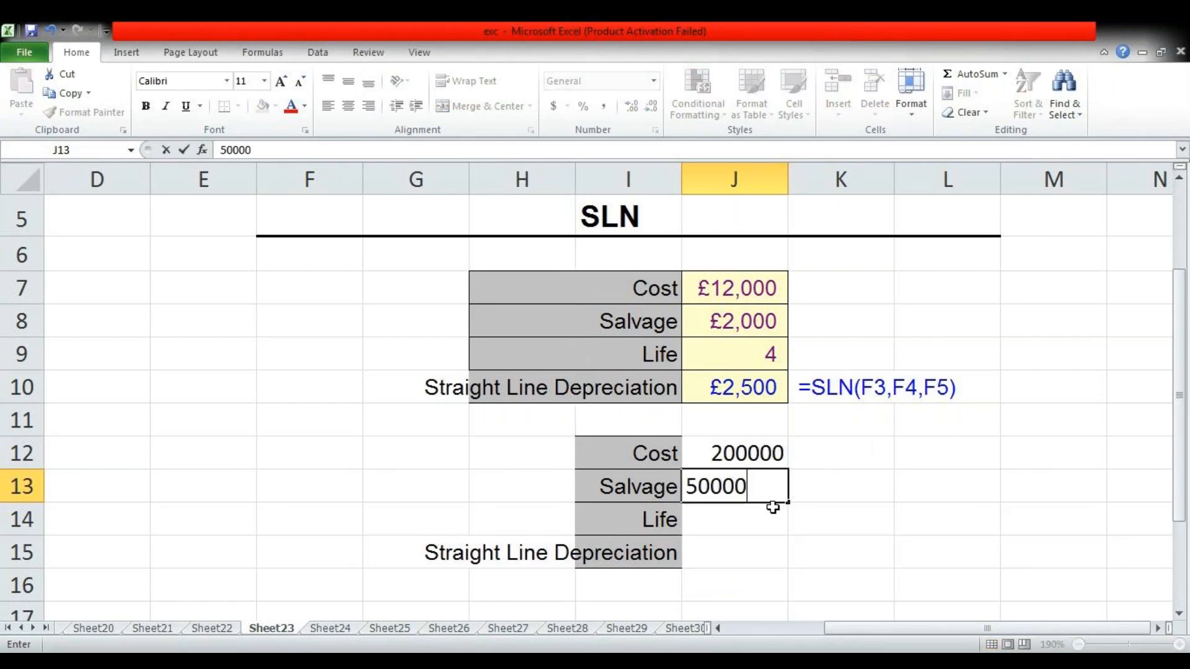
pyautogui.press('Return')
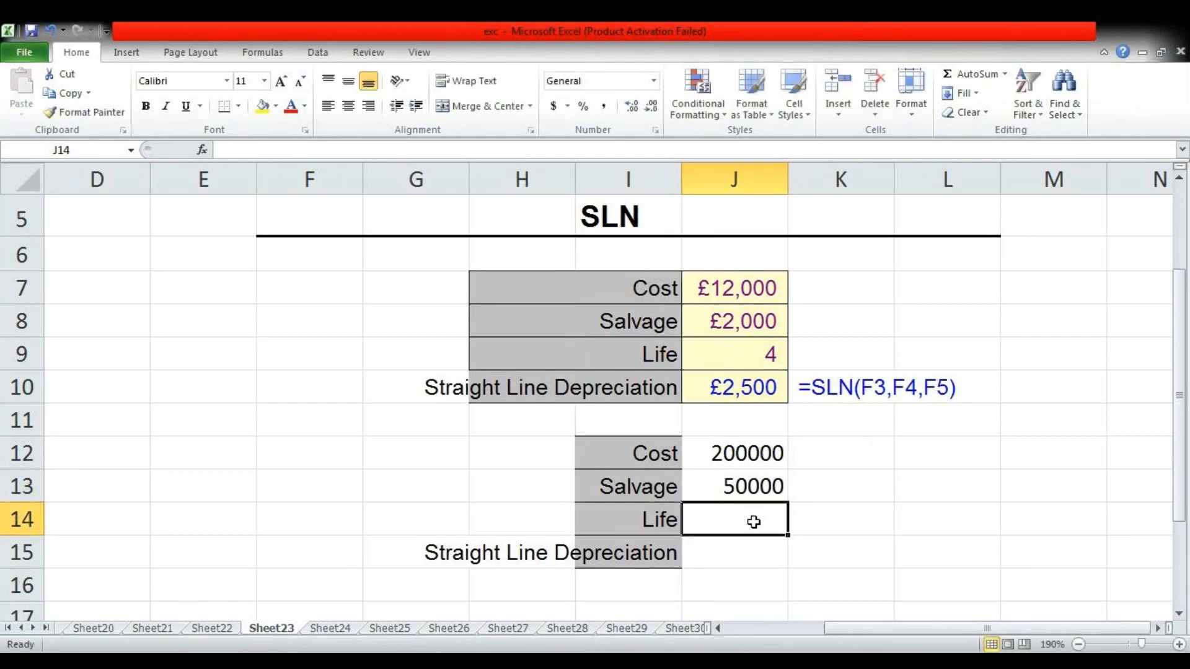
pyautogui.write('4')
pyautogui.press('Return')
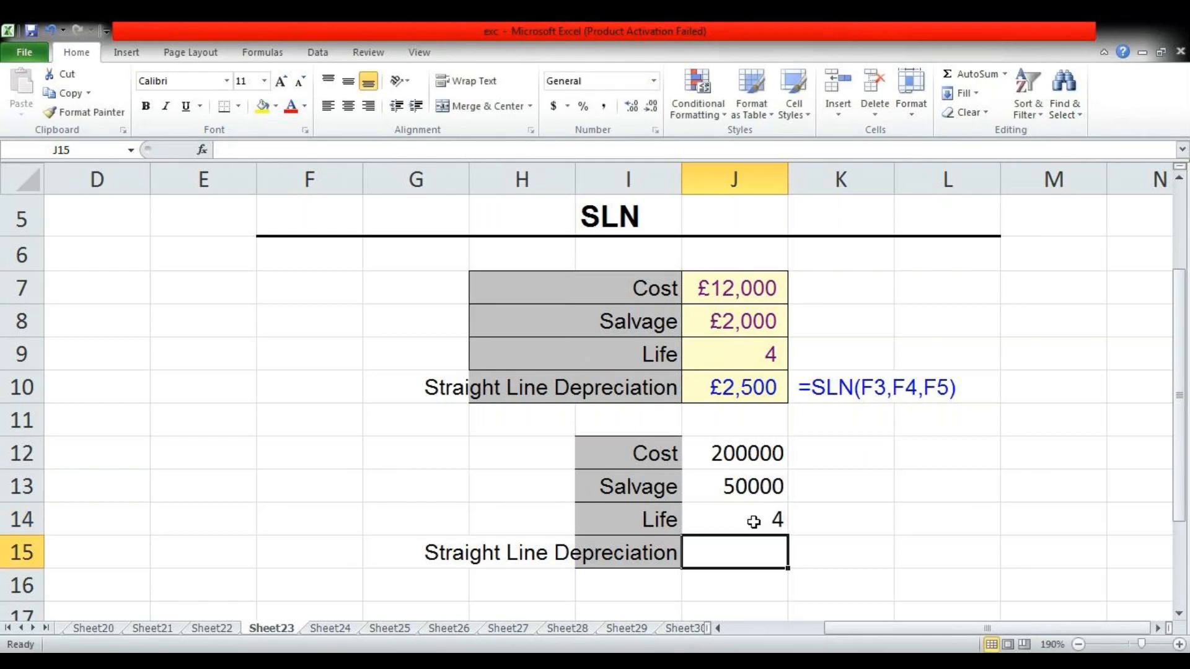
pyautogui.click(754, 522)
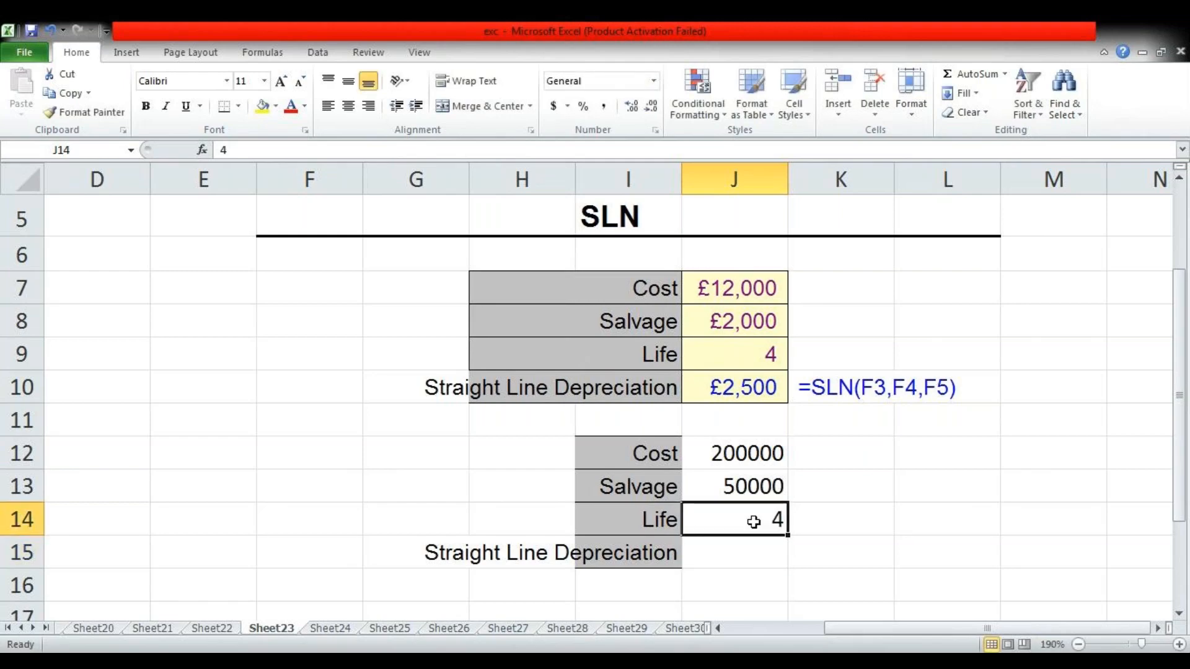
pyautogui.press('Return')
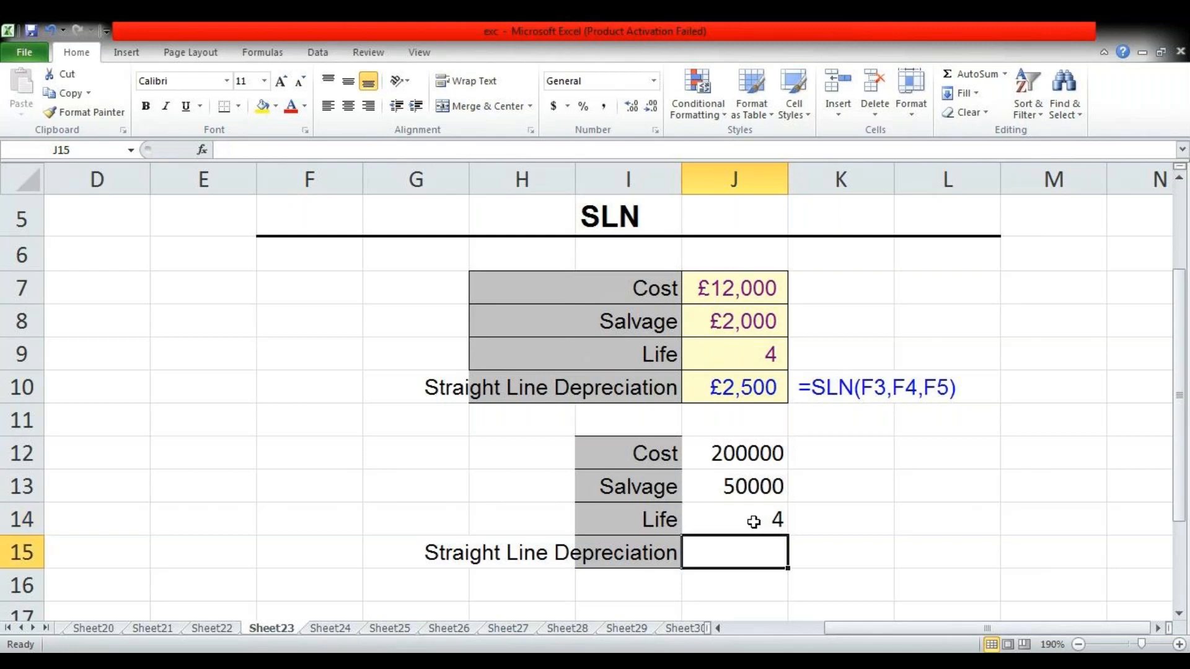
# Calculate the straight-line depreciation in J15 with =SLN(J12,J13,J14)
pyautogui.write('=')
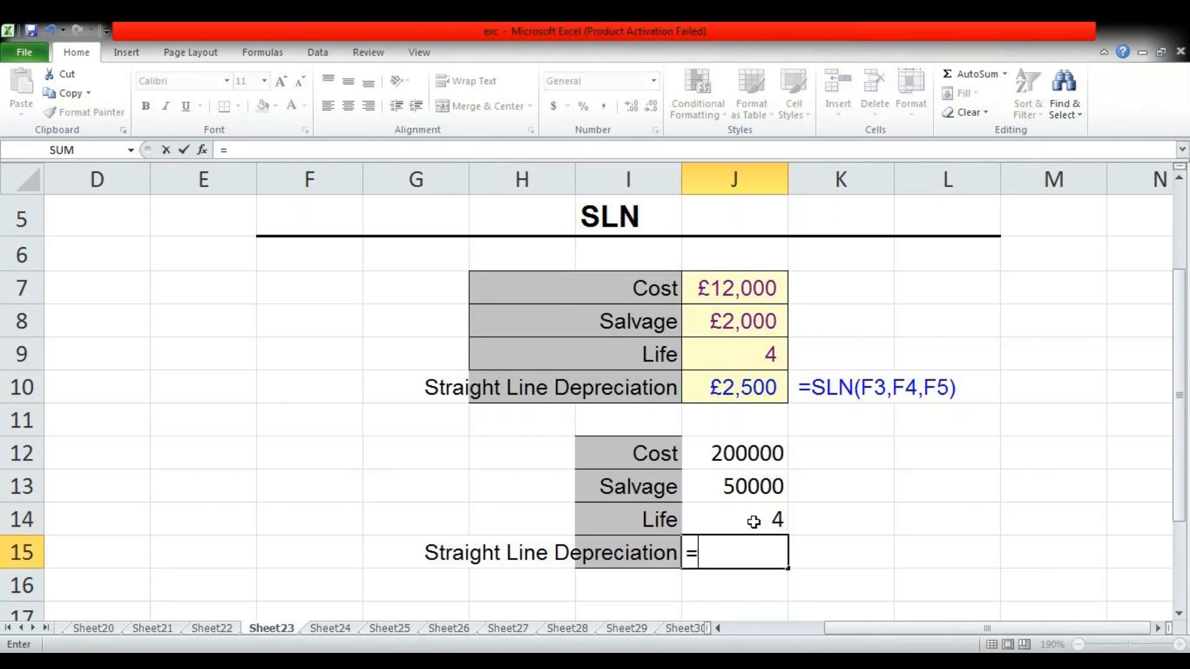
pyautogui.write('sln')
pyautogui.press('Tab')
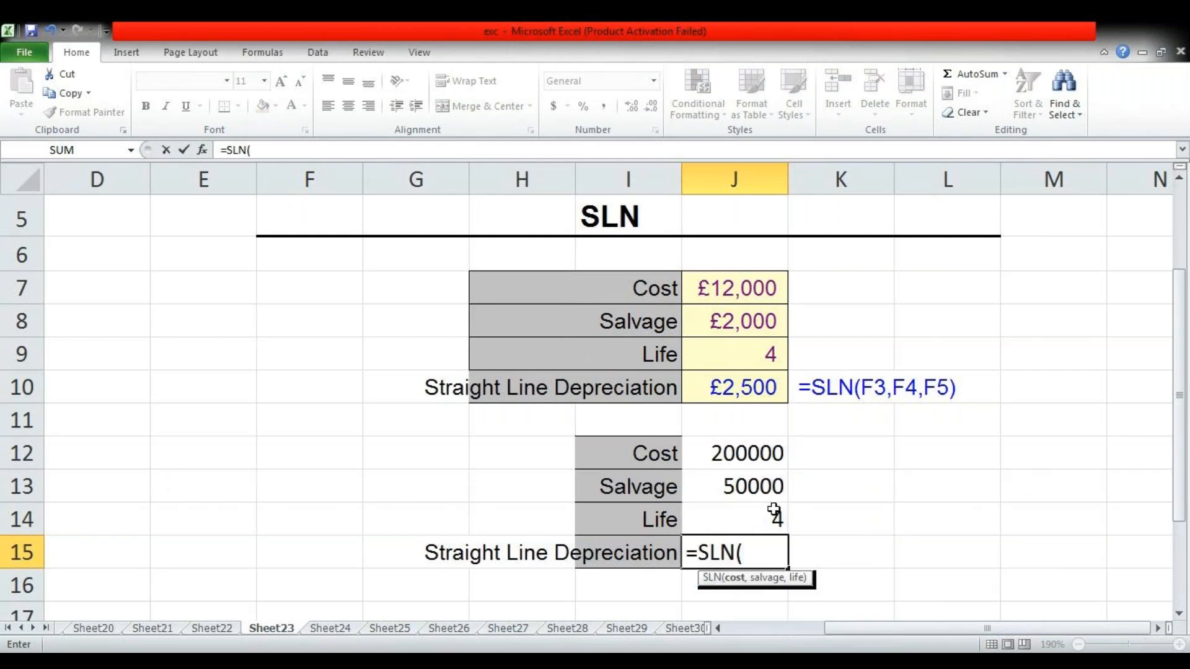
pyautogui.click(747, 463)
pyautogui.write(',')
pyautogui.click(743, 473)
pyautogui.write(',')
pyautogui.click(737, 509)
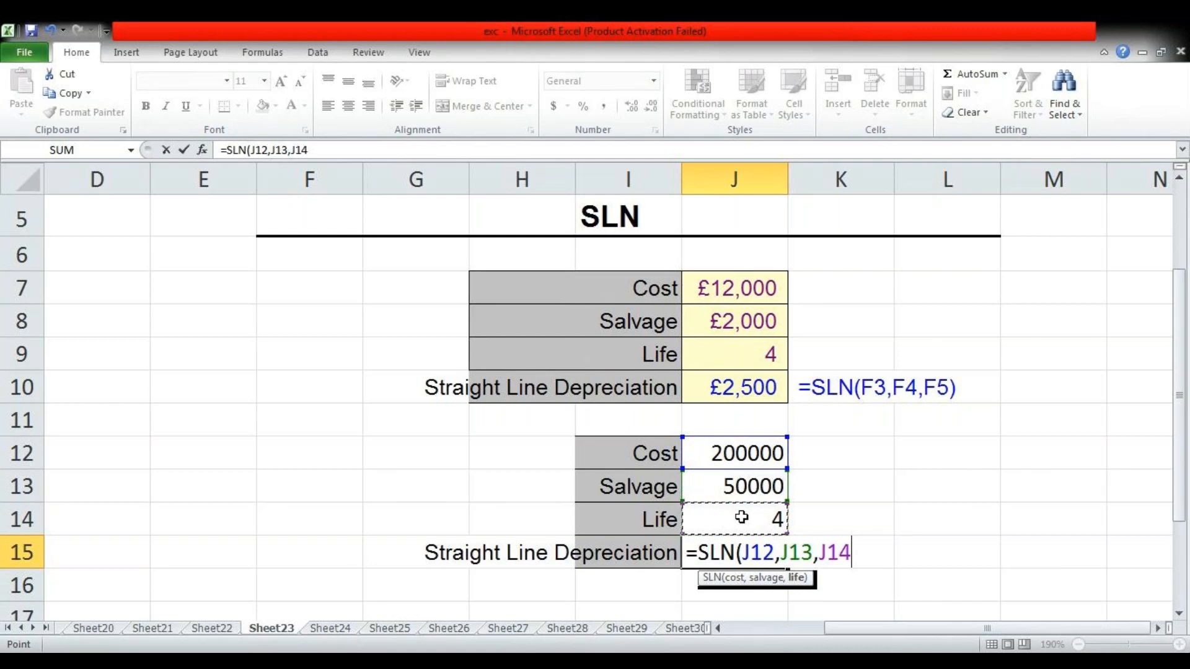
pyautogui.write(')')
pyautogui.press('Return')
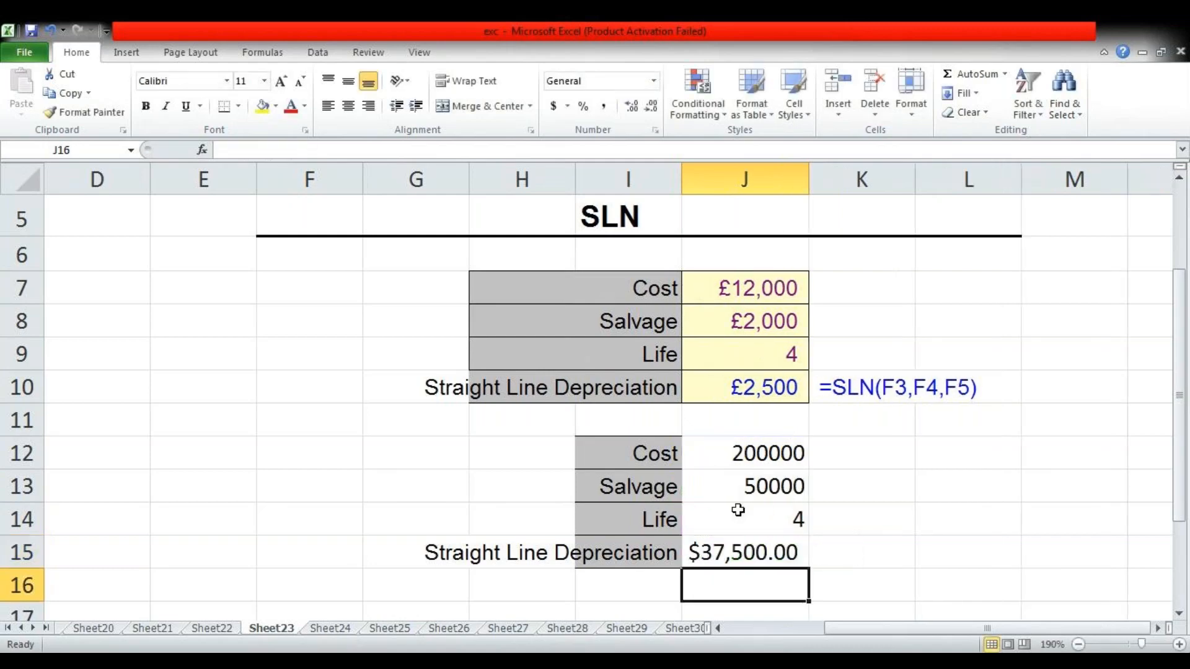
pyautogui.click(723, 558)
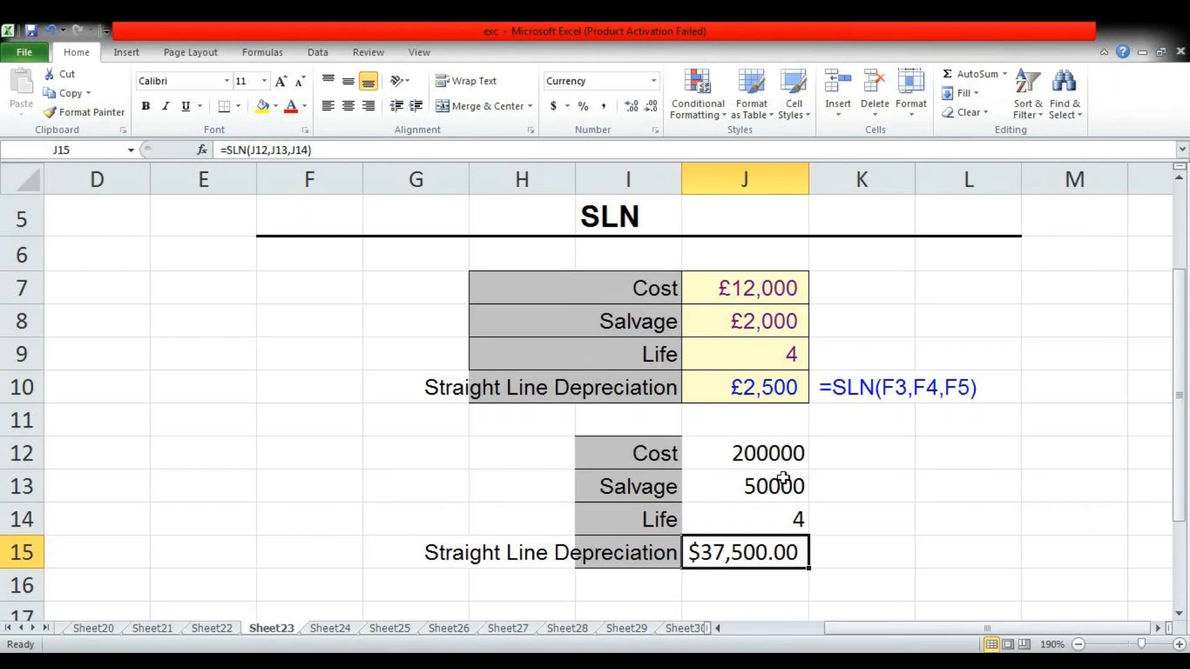
# Enter a second example in column K: cost 500000 in K12, salvage 800000 in K13 and life 15 in K14
pyautogui.click(880, 458)
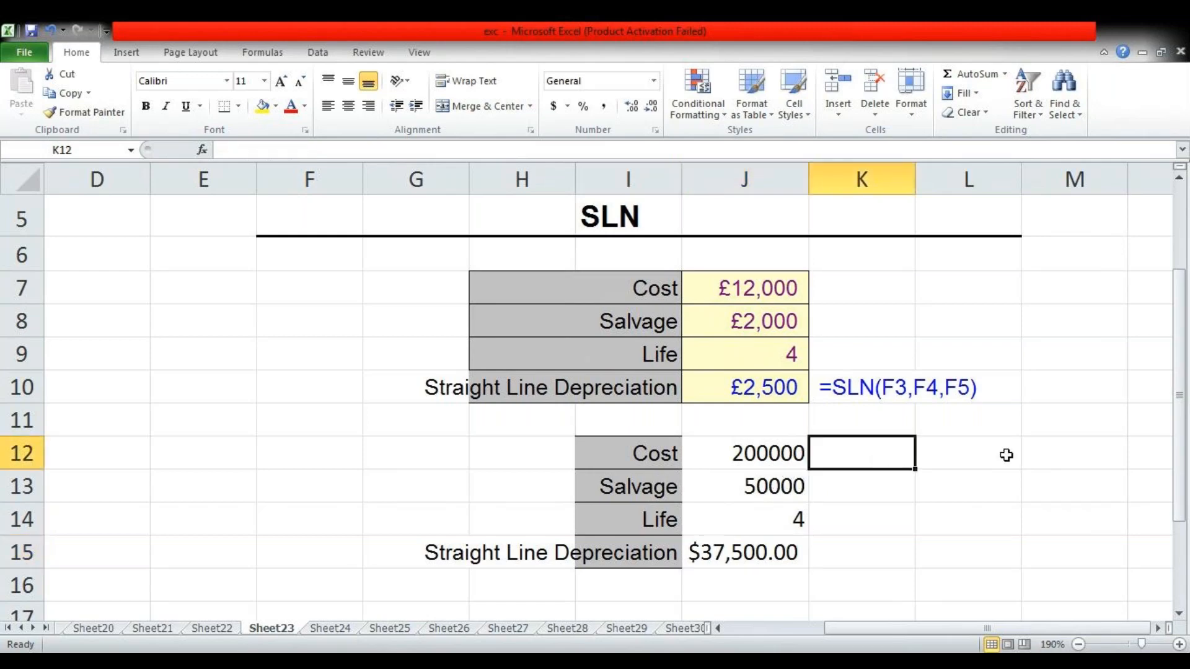
pyautogui.write('5000')
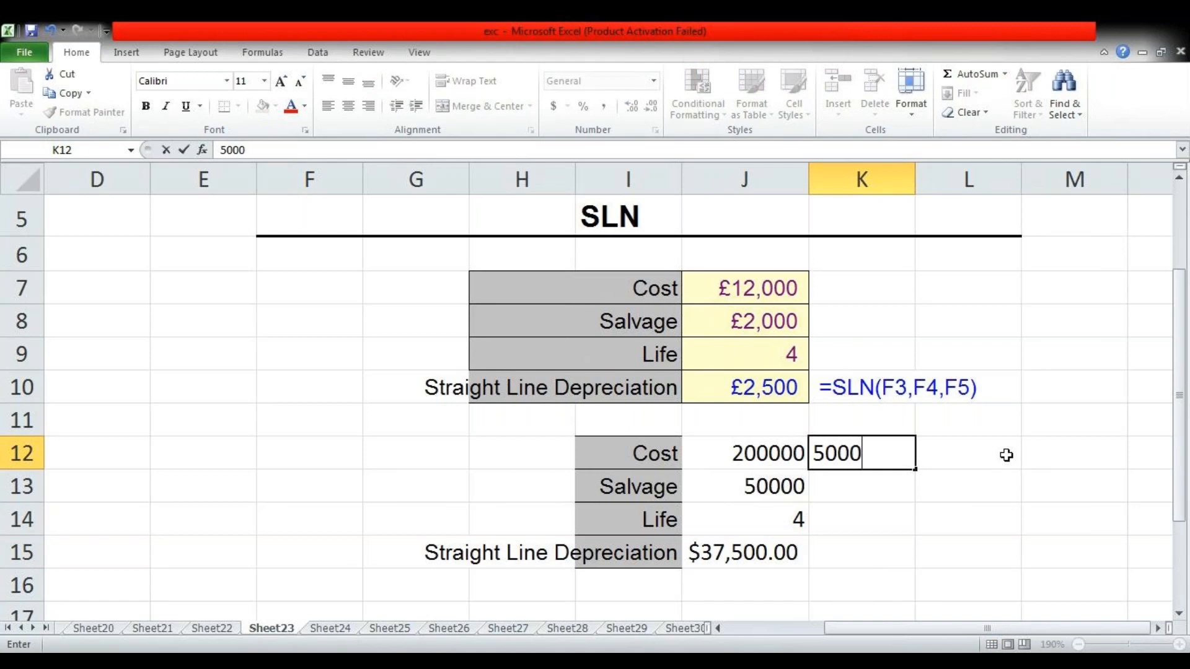
pyautogui.write('00')
pyautogui.press('Return')
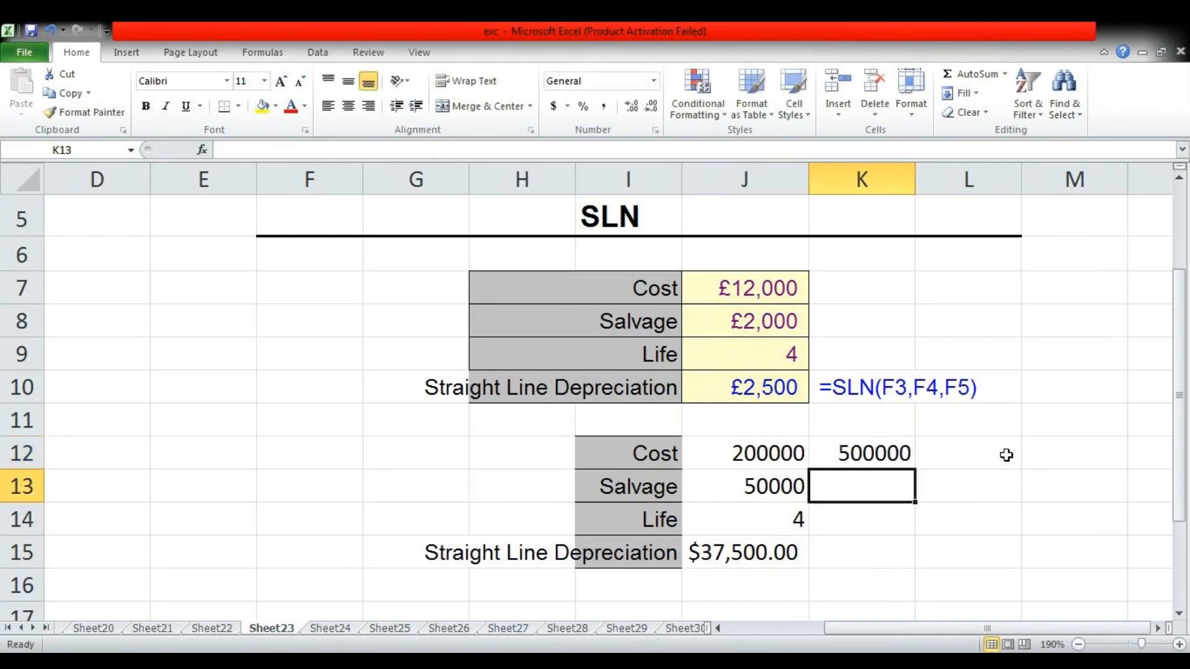
pyautogui.write('800')
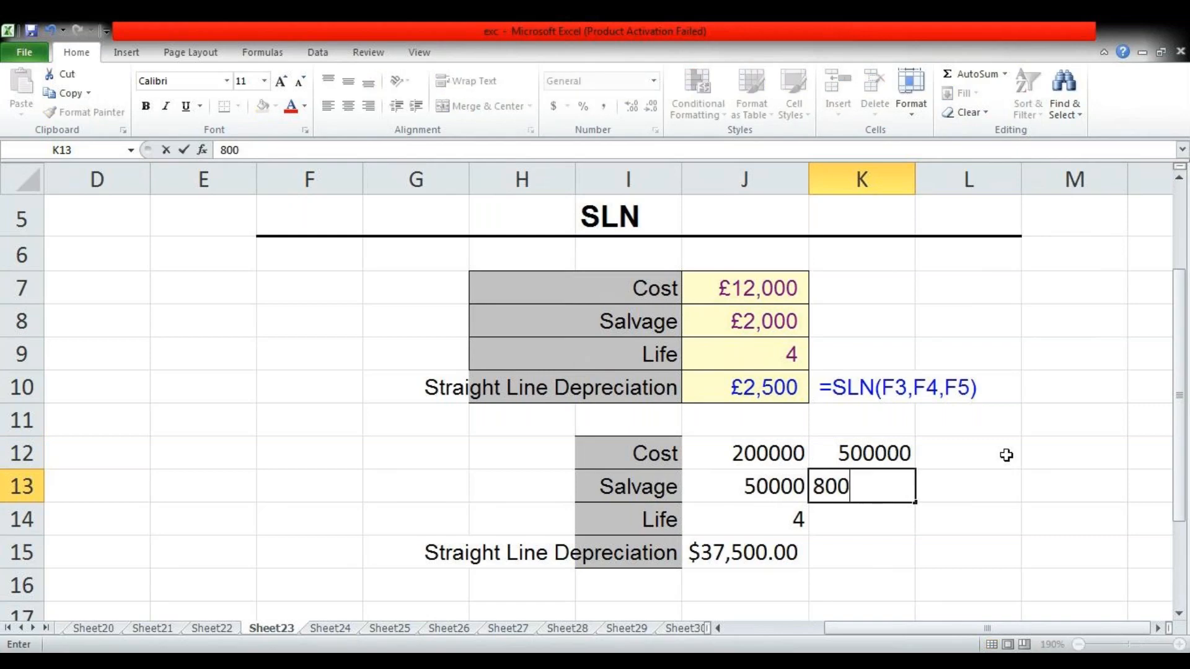
pyautogui.write('000')
pyautogui.press('Return')
pyautogui.write('15')
pyautogui.press('Return')
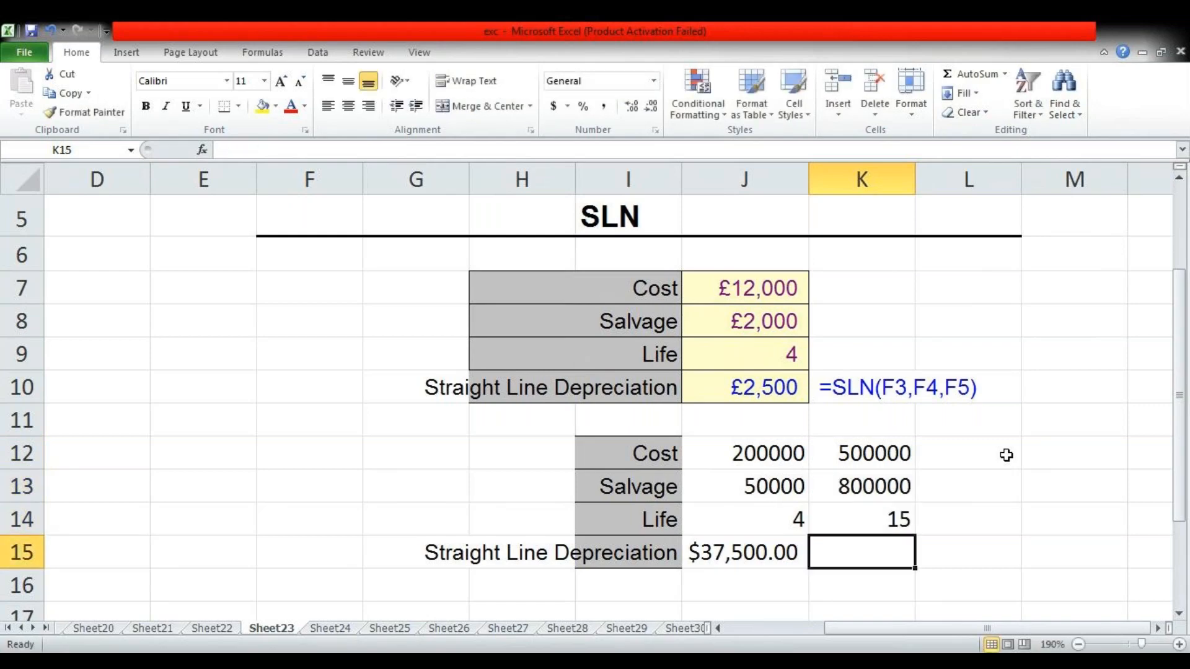
# Correct the second example's salvage value in K13 to 80000
pyautogui.press('Up')
pyautogui.press('Up')
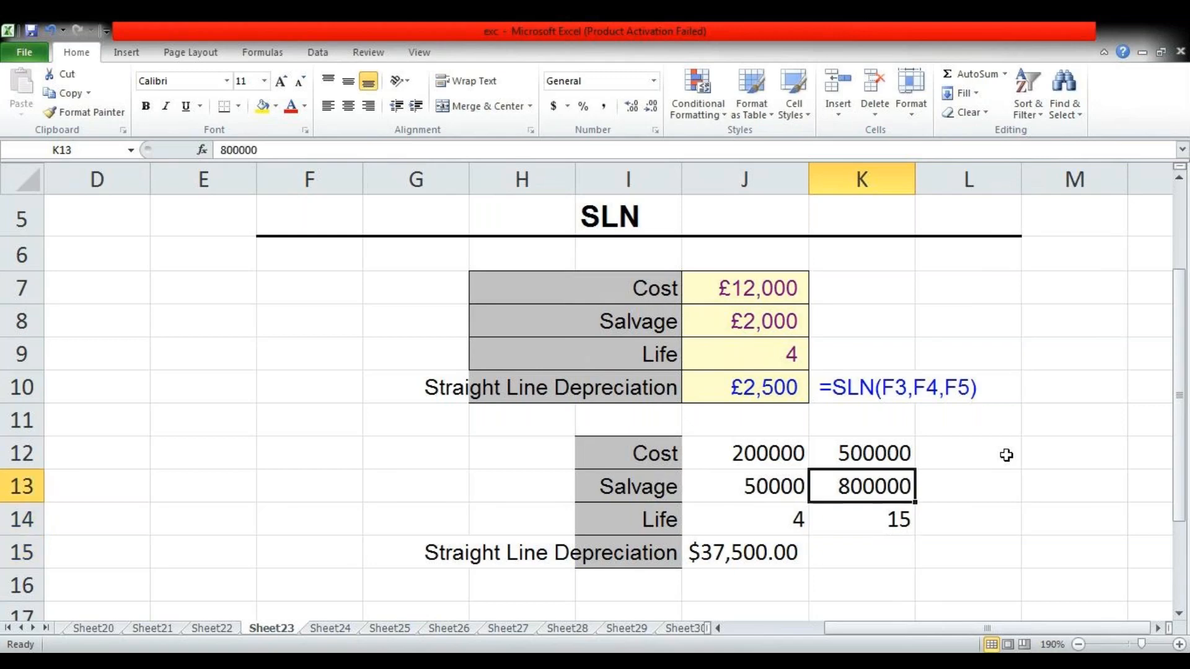
pyautogui.press('F2')
pyautogui.press('BackSpace')
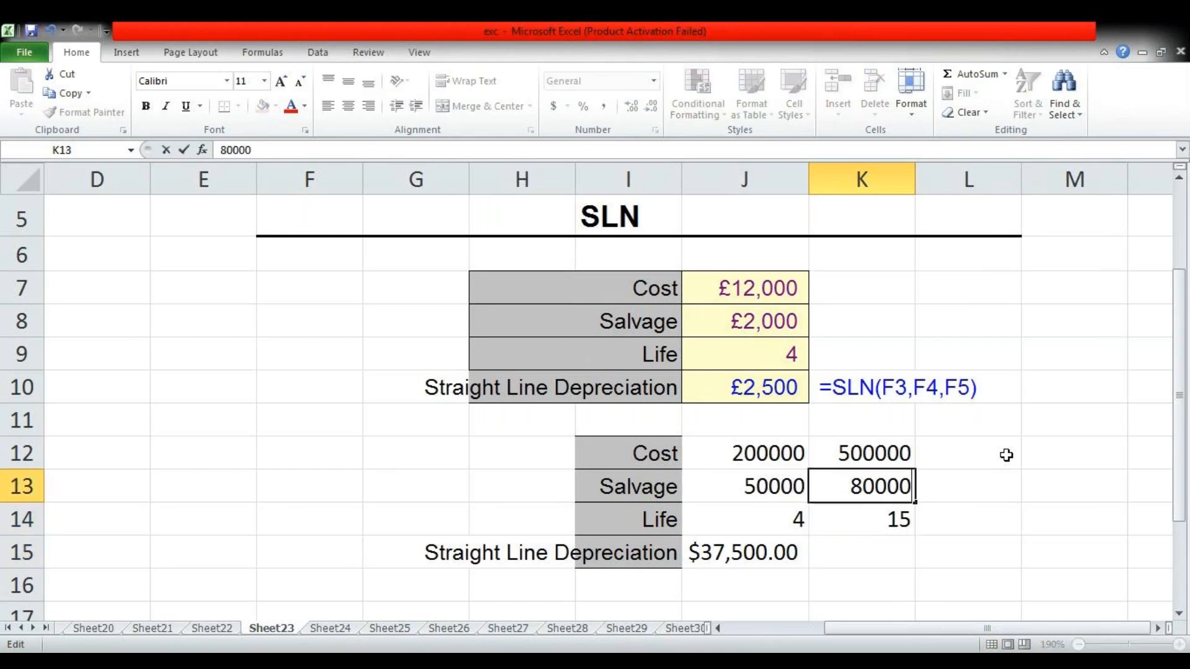
pyautogui.press('Return')
pyautogui.press('Return')
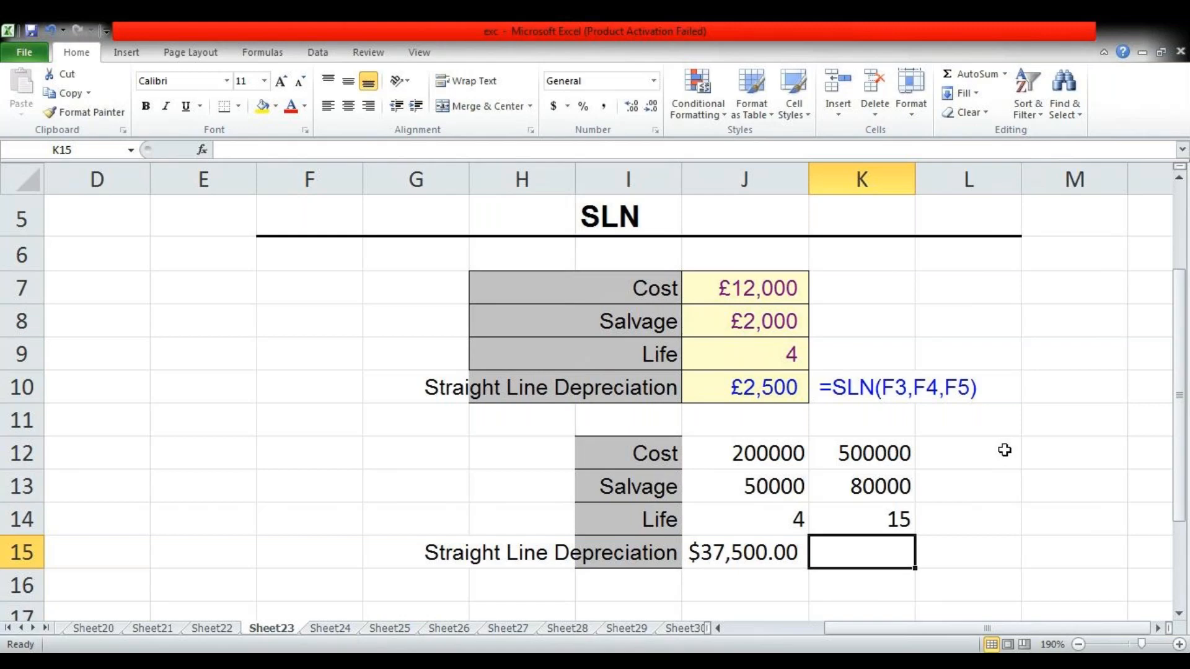
# Calculate the second example's straight-line depreciation in K15 with =SLN(K12,K13,K14)
pyautogui.write('=')
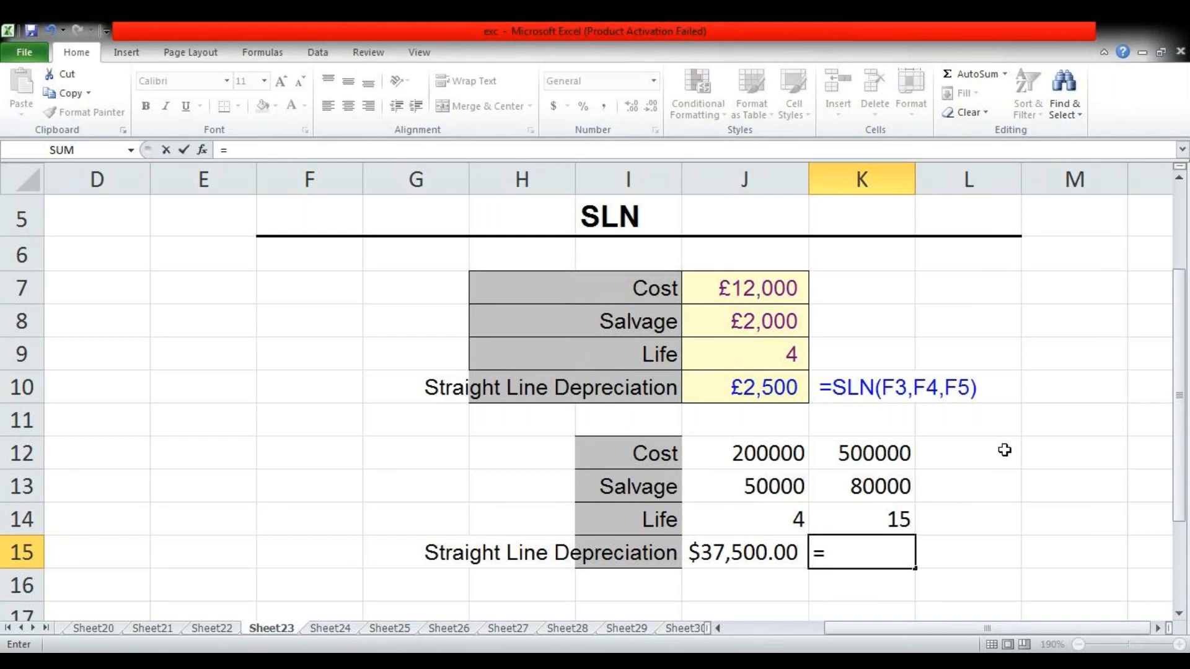
pyautogui.write('sl')
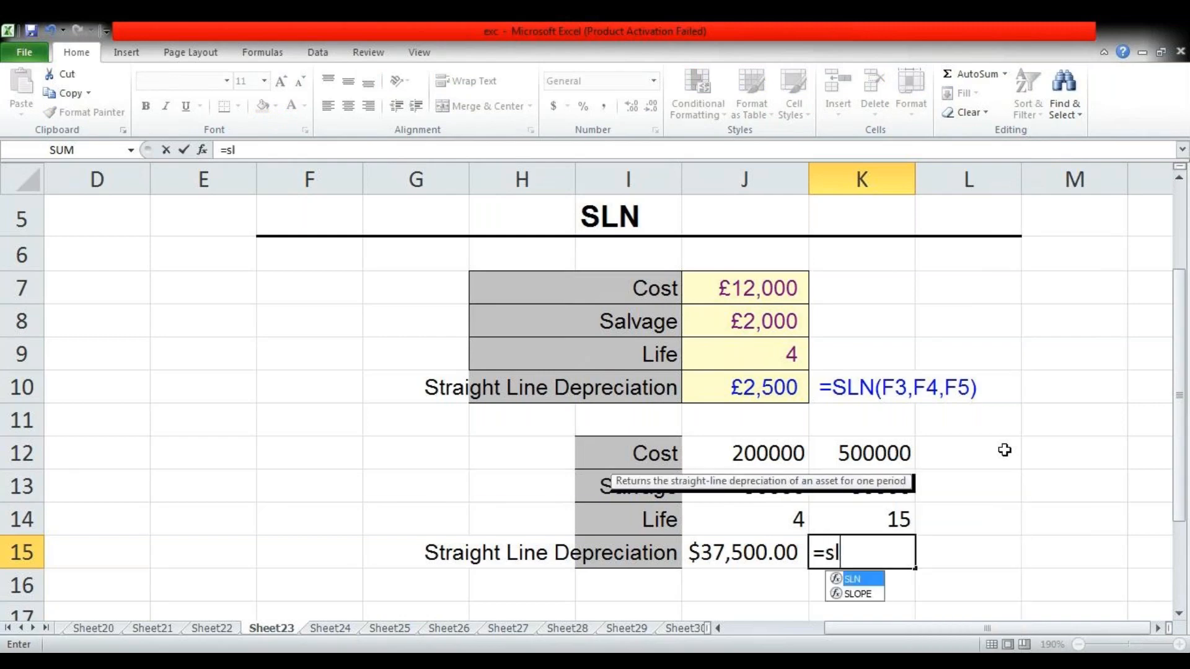
pyautogui.press('Tab')
pyautogui.press('Up')
pyautogui.press('Up')
pyautogui.press('Up')
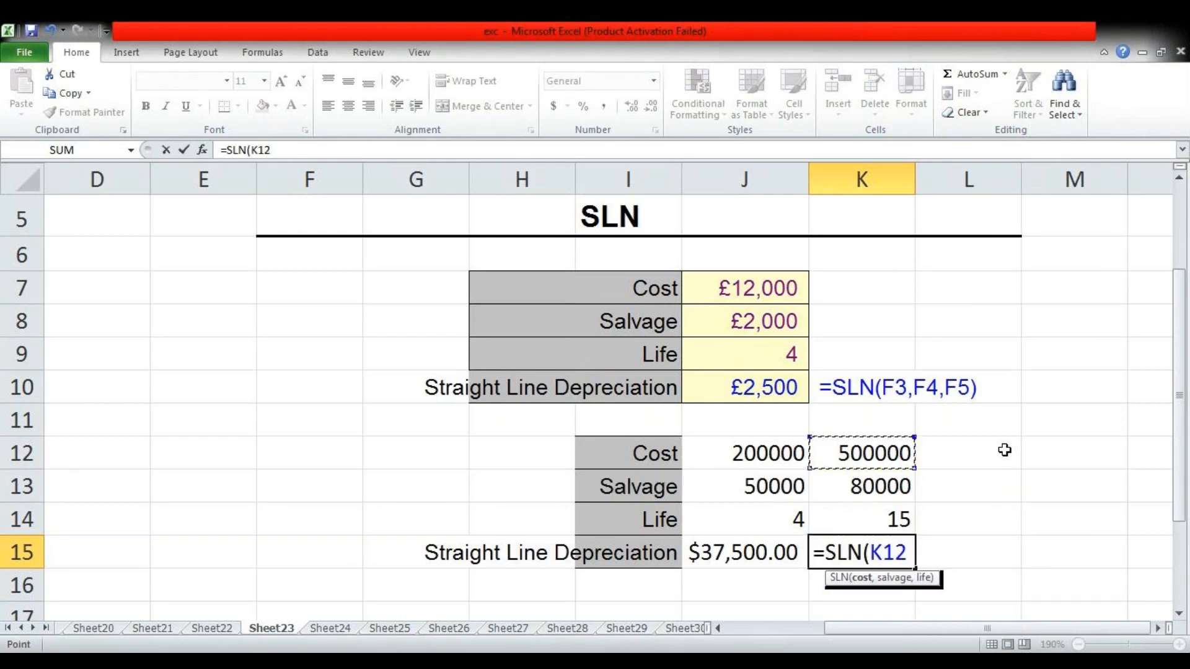
pyautogui.write(',')
pyautogui.press('Down')
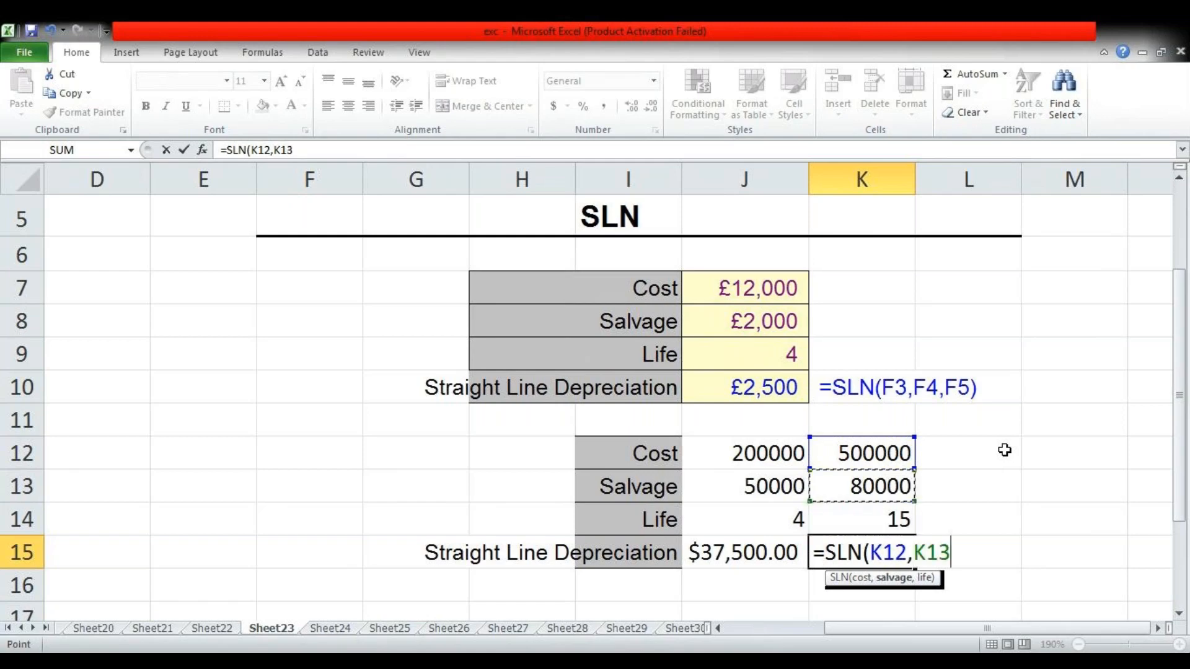
pyautogui.write(',')
pyautogui.press('Down')
pyautogui.write(')')
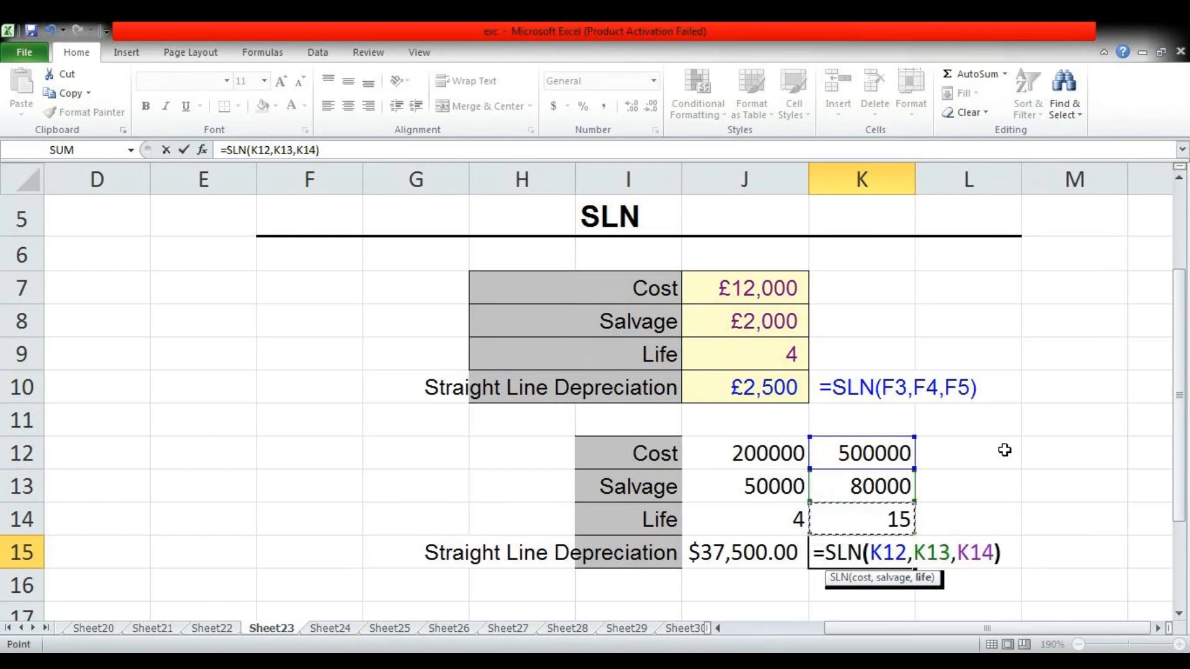
pyautogui.press('Return')
pyautogui.press('Up')
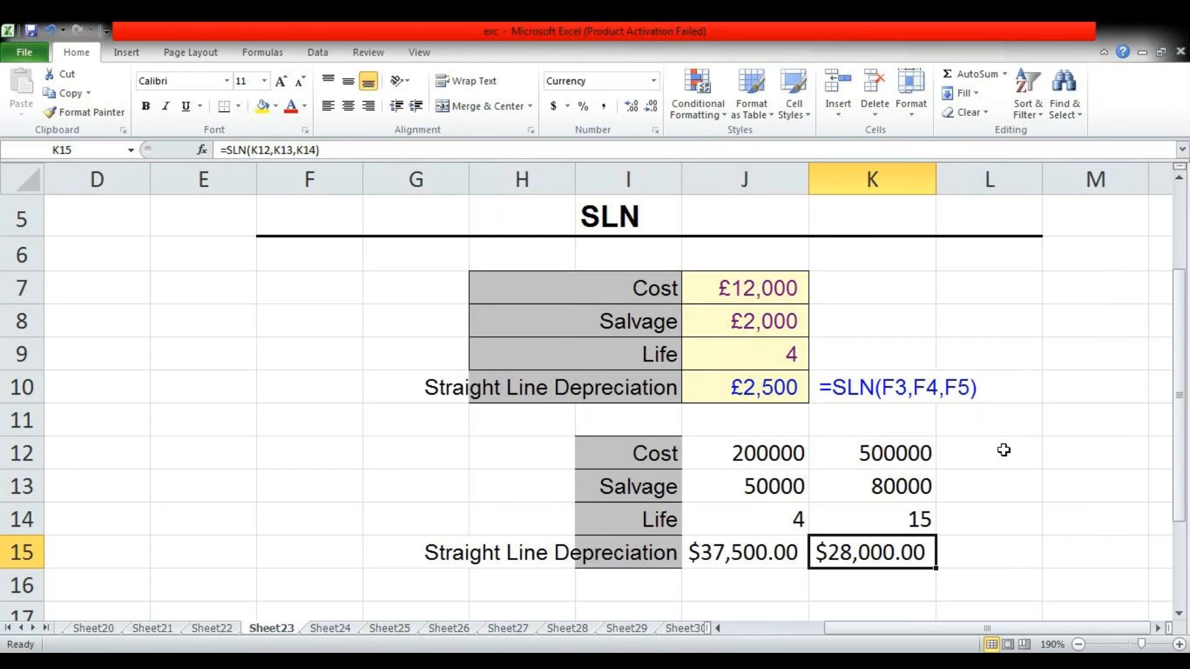
pyautogui.click(890, 494)
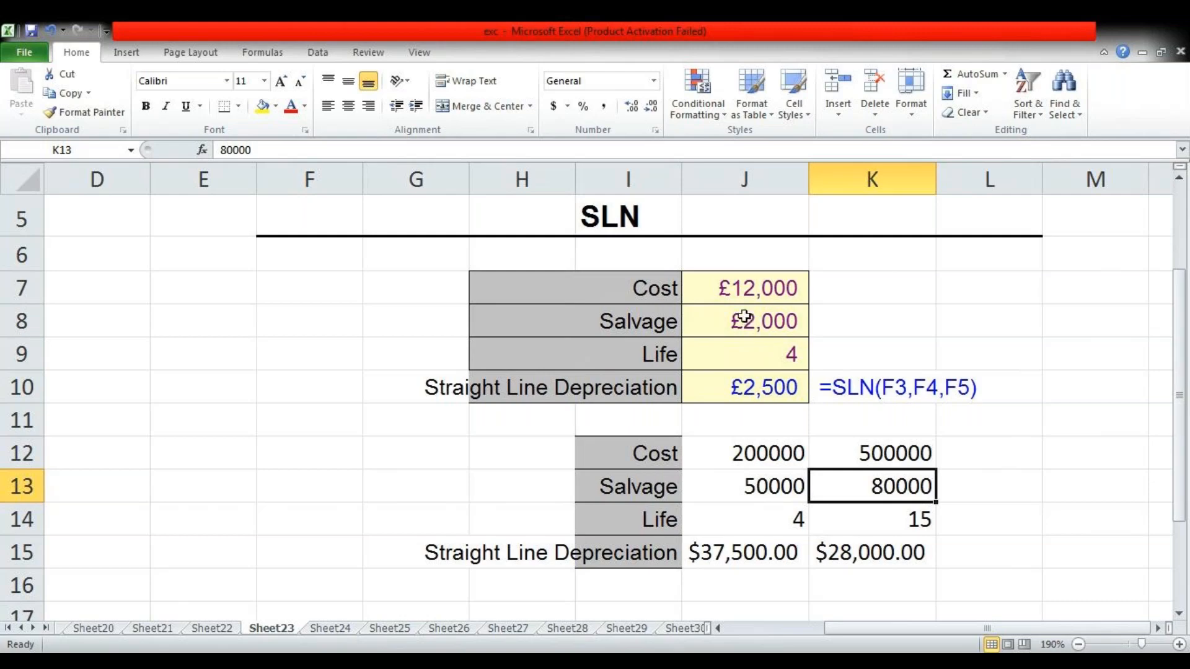
# Go to the SMALL example on Sheet24 and select the list of values in G8:G12
pyautogui.hotkey('ctrl', 'pagedown')
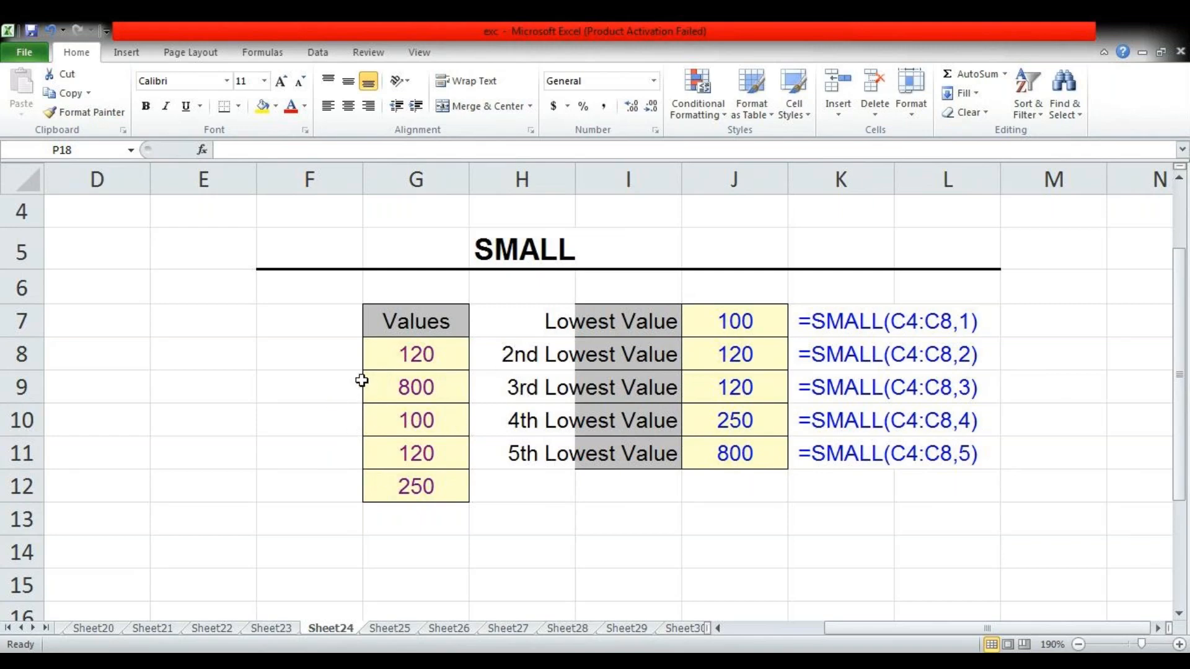
pyautogui.click(231, 351)
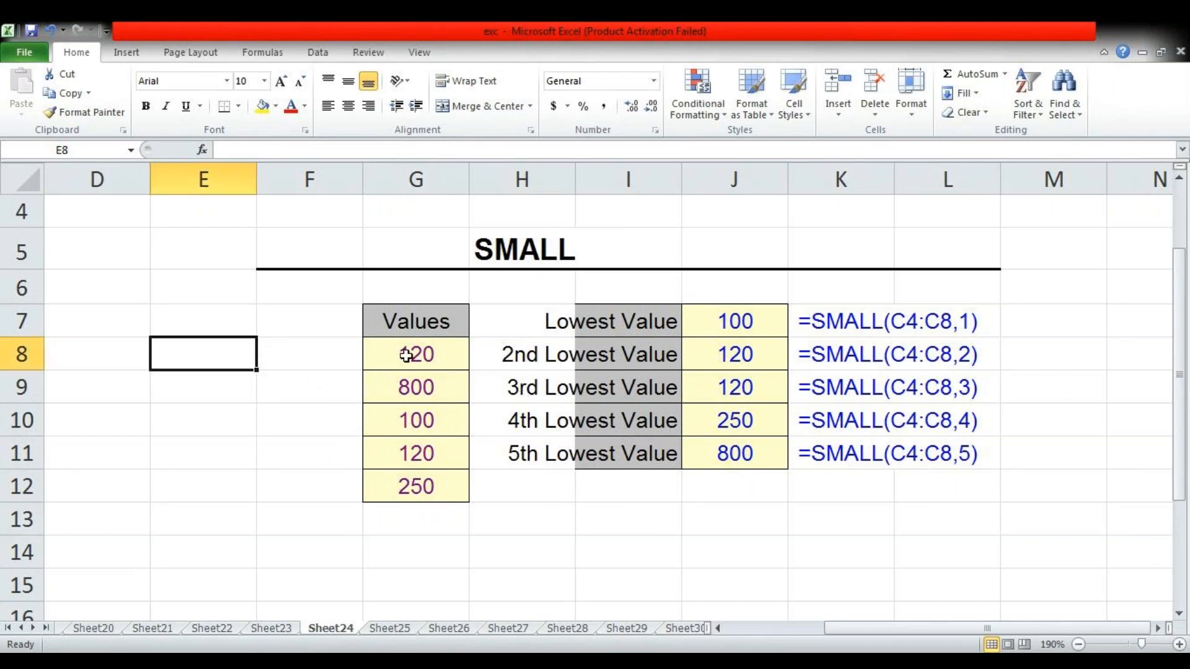
pyautogui.moveTo(413, 355); pyautogui.dragTo(417, 486)
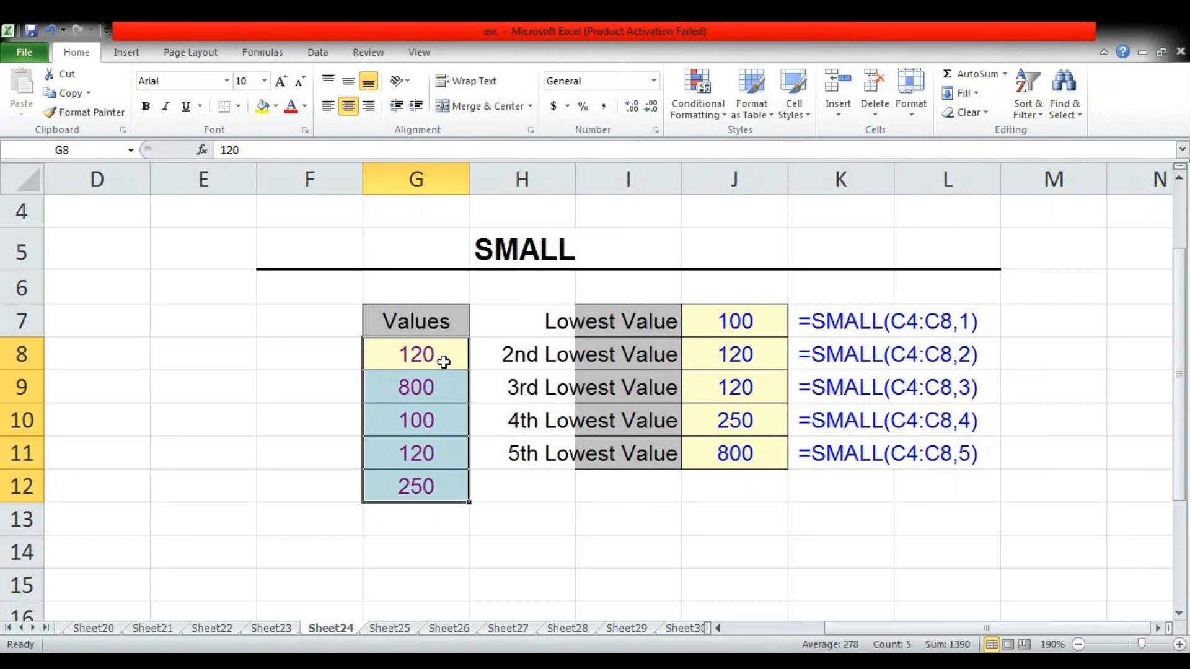
# Enter the ranks 1, 3 and 5 in cells E7 to E9
pyautogui.click(224, 359)
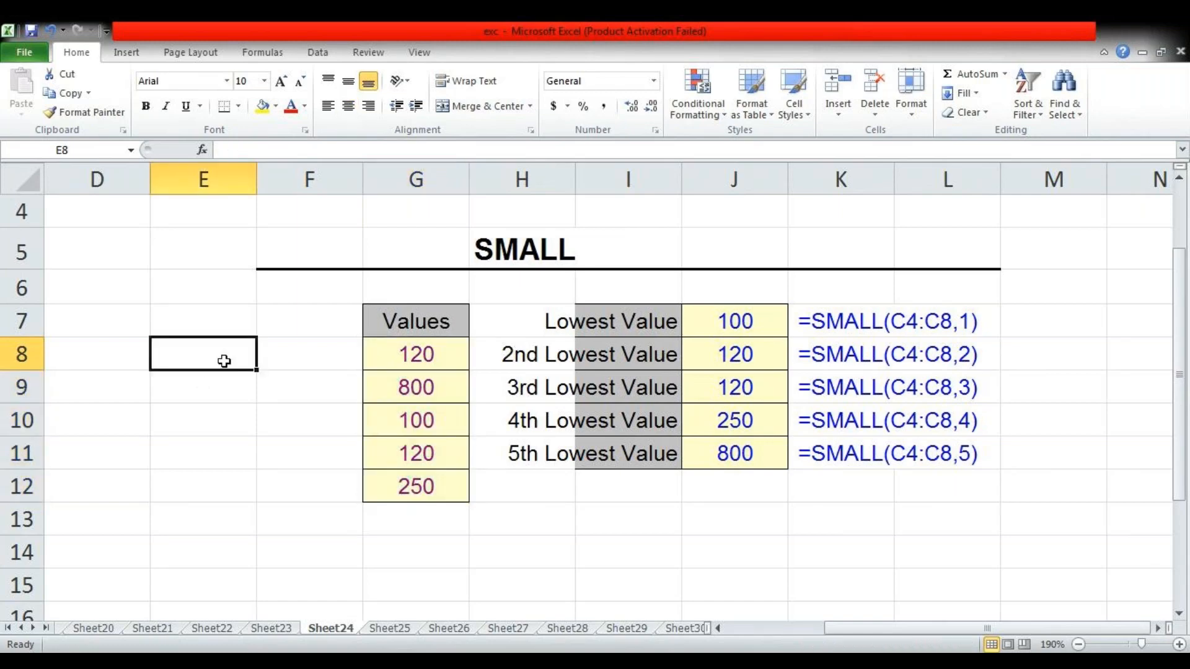
pyautogui.press('Up')
pyautogui.write('1')
pyautogui.press('Return')
pyautogui.write('3')
pyautogui.press('Return')
pyautogui.write('5')
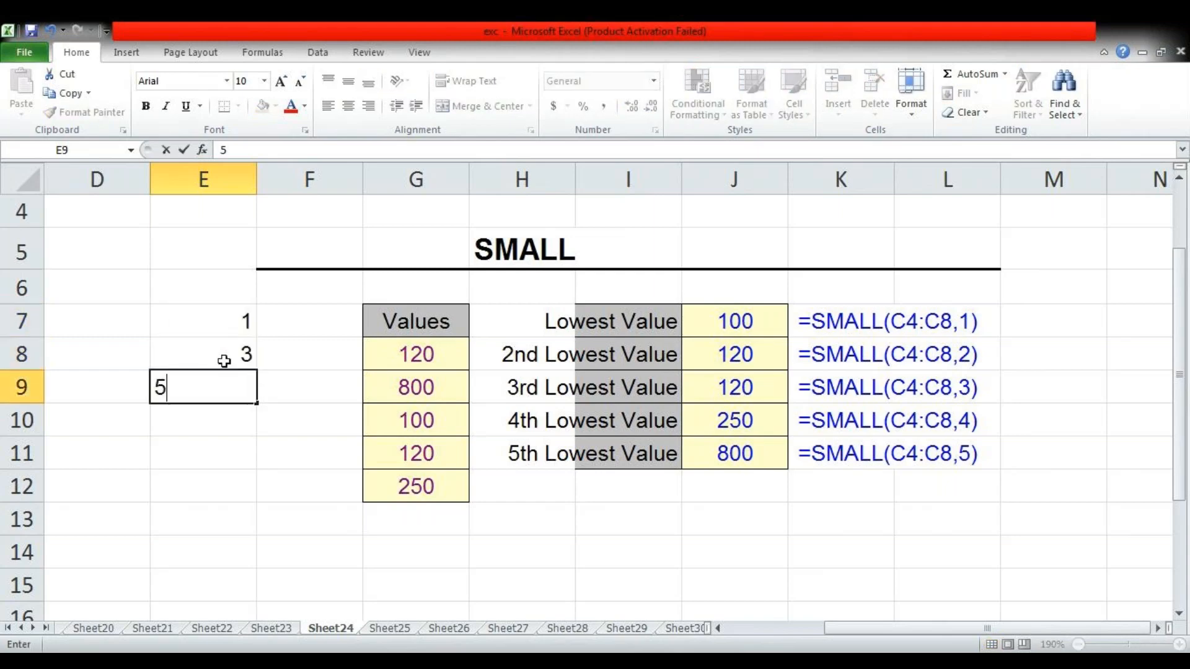
pyautogui.press('Tab')
pyautogui.press('Up')
pyautogui.press('Up')
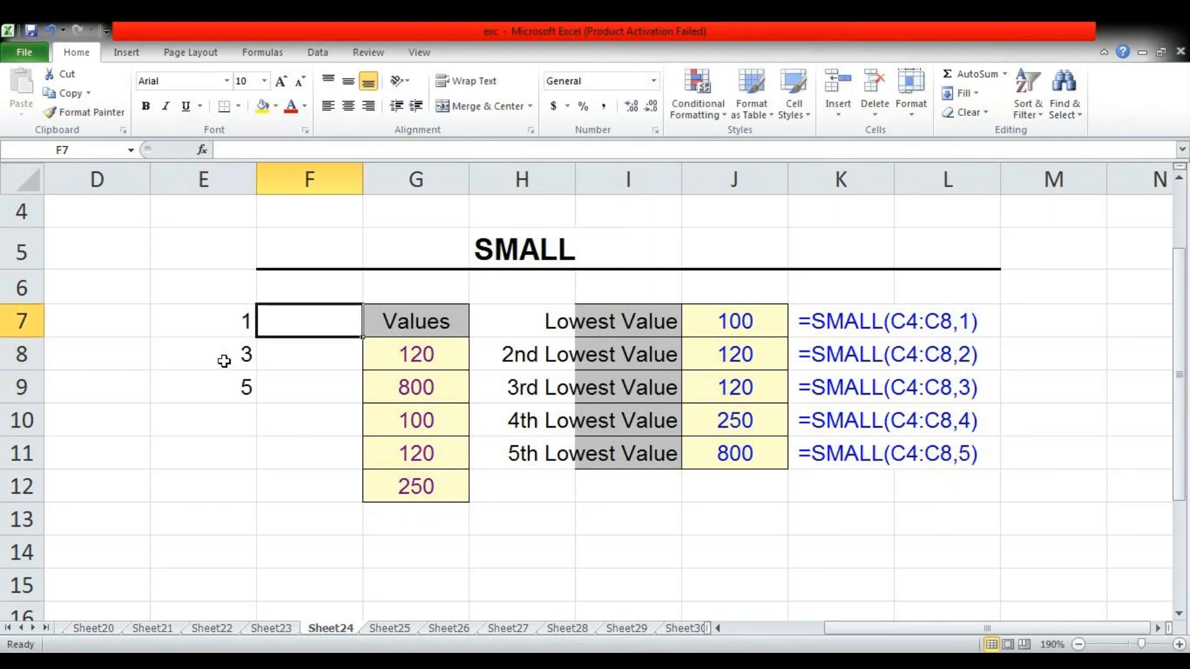
pyautogui.press('Left')
pyautogui.press('Down')
pyautogui.press('Down')
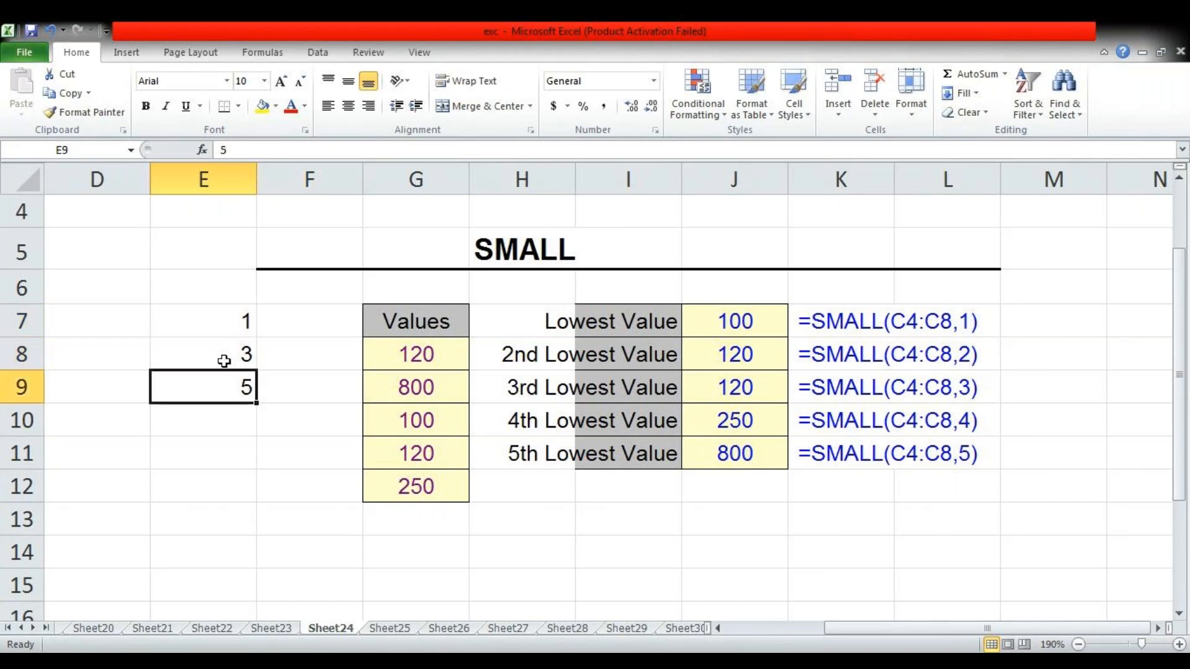
pyautogui.press('Right')
pyautogui.press('Up')
pyautogui.press('Up')
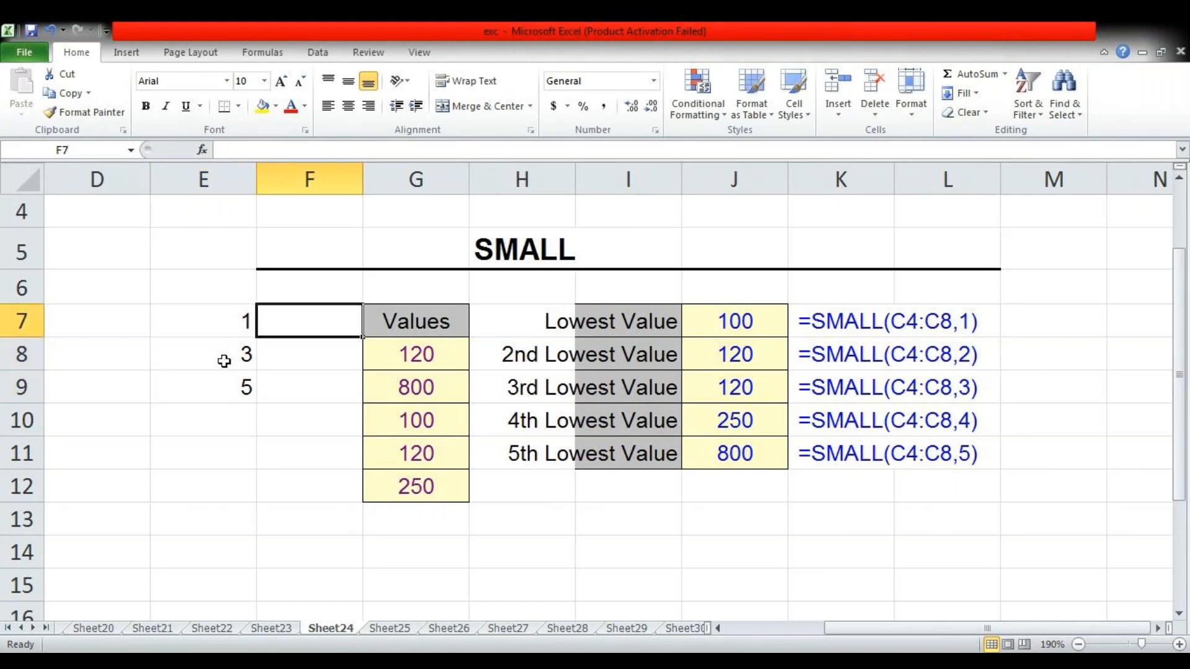
# Find the lowest value of the list in F7 with =SMALL(G8:G12,E7)
pyautogui.write('=sm')
pyautogui.press('Tab')
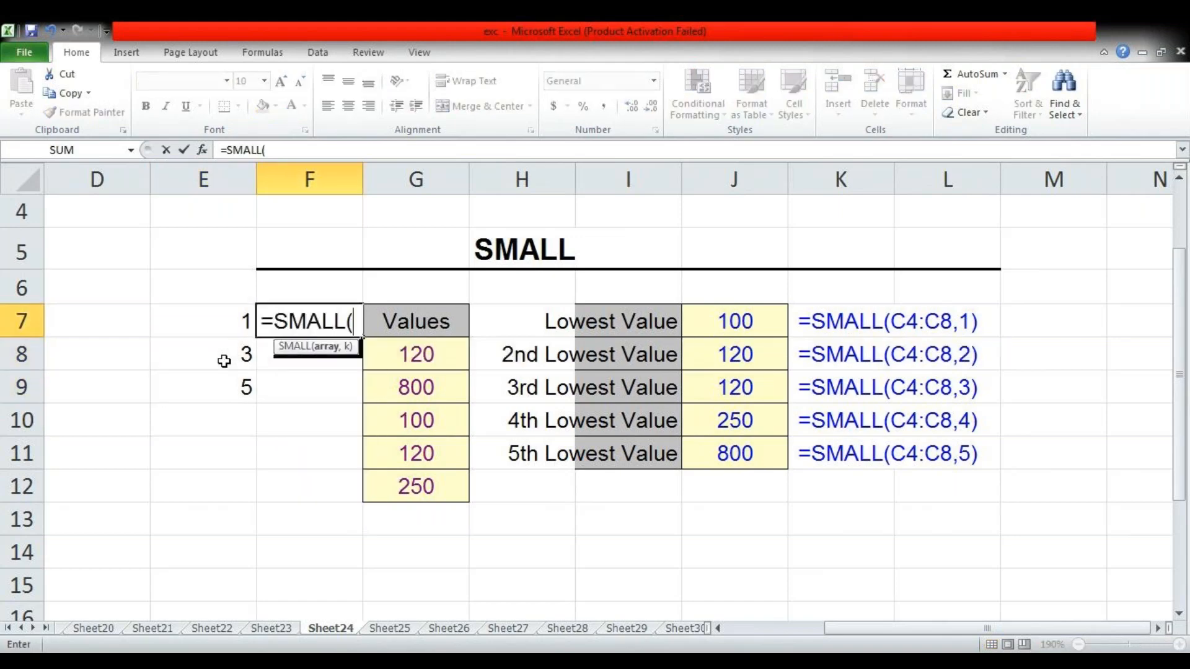
pyautogui.press('Right')
pyautogui.press('Right')
pyautogui.press('Left')
pyautogui.press('Down')
pyautogui.hotkey('shift', 'Down')
pyautogui.hotkey('shift', 'Down')
pyautogui.hotkey('shift', 'Down')
pyautogui.hotkey('shift', 'Down')
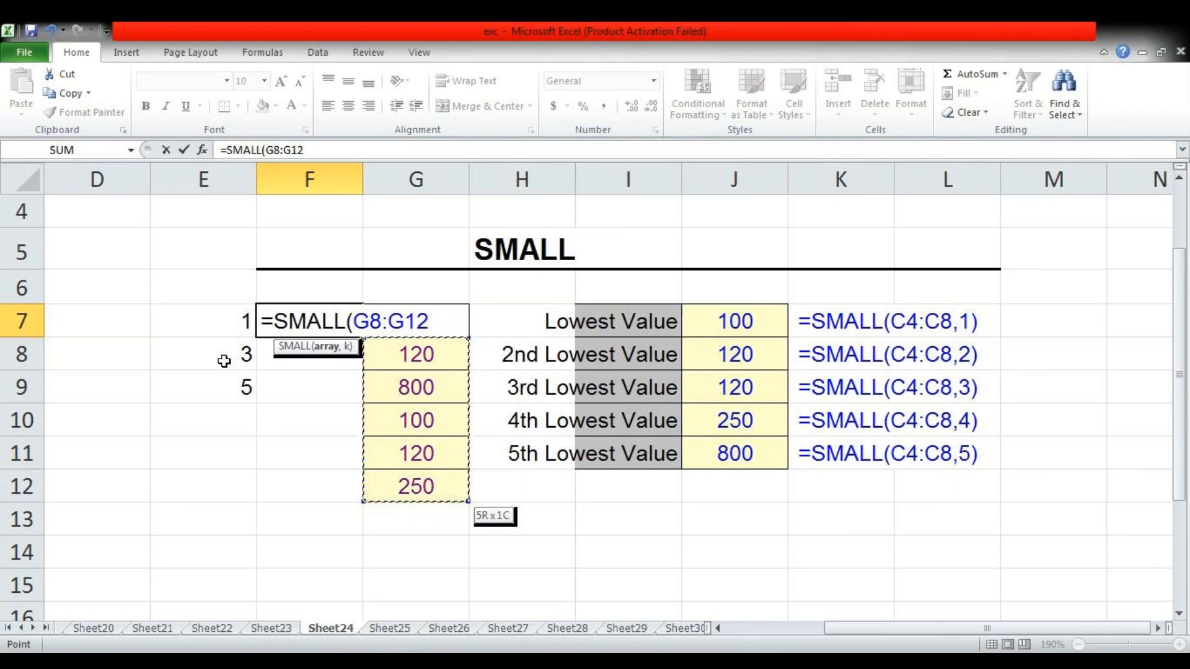
pyautogui.write(',')
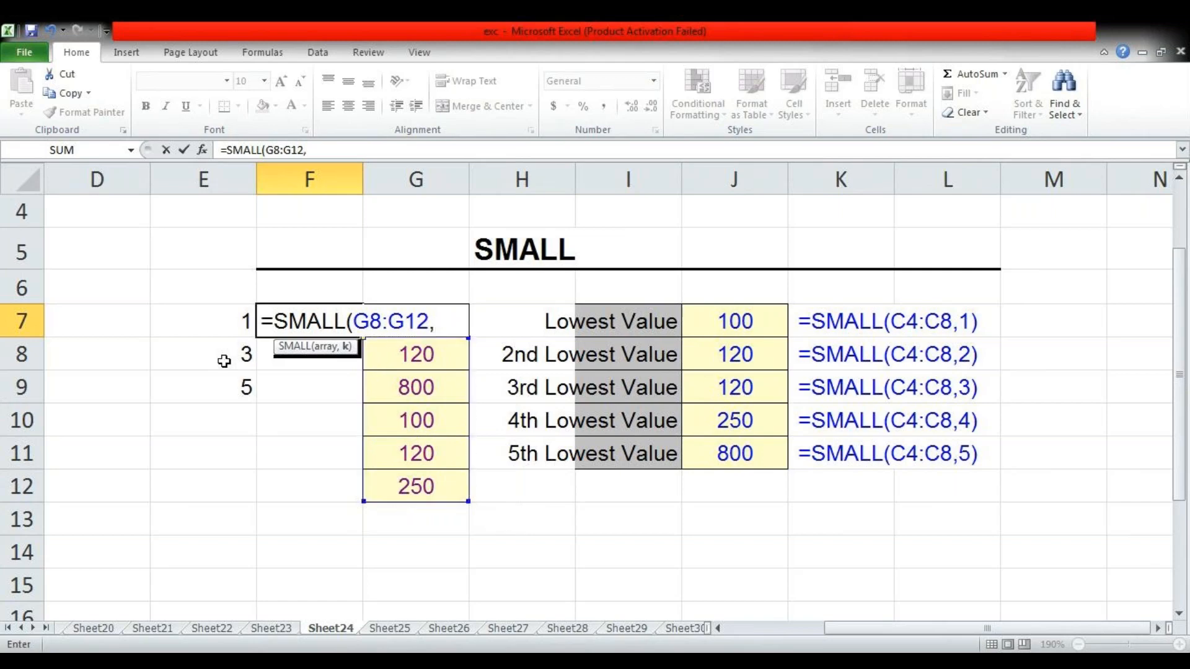
pyautogui.click(222, 321)
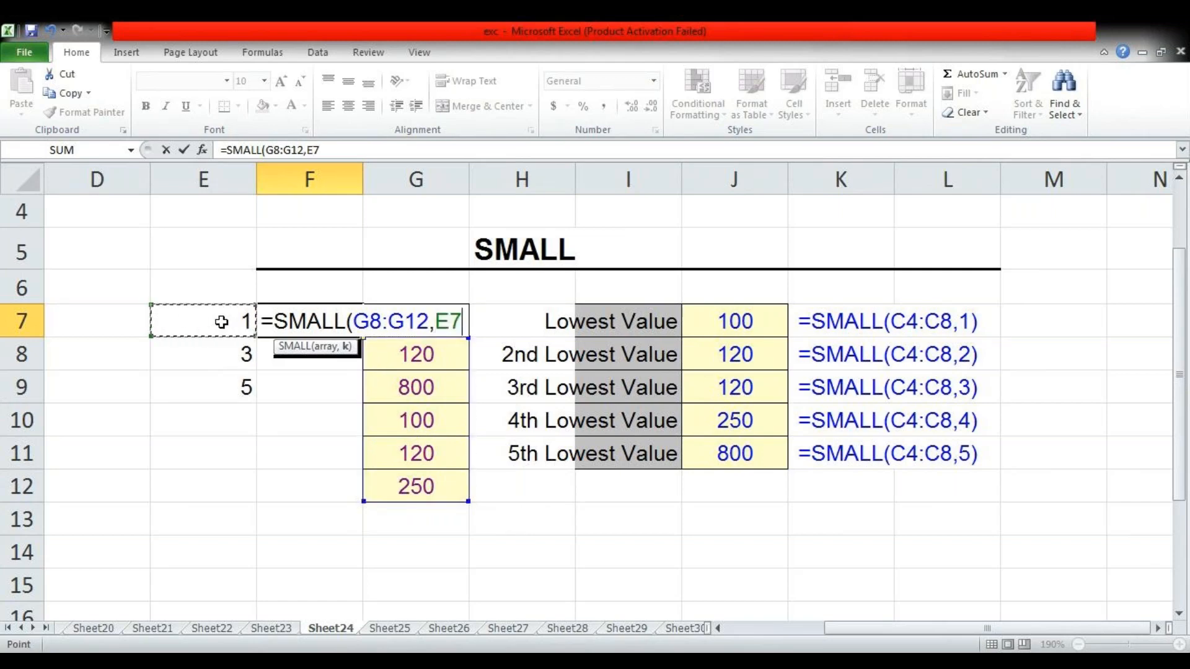
pyautogui.write(')')
pyautogui.press('Return')
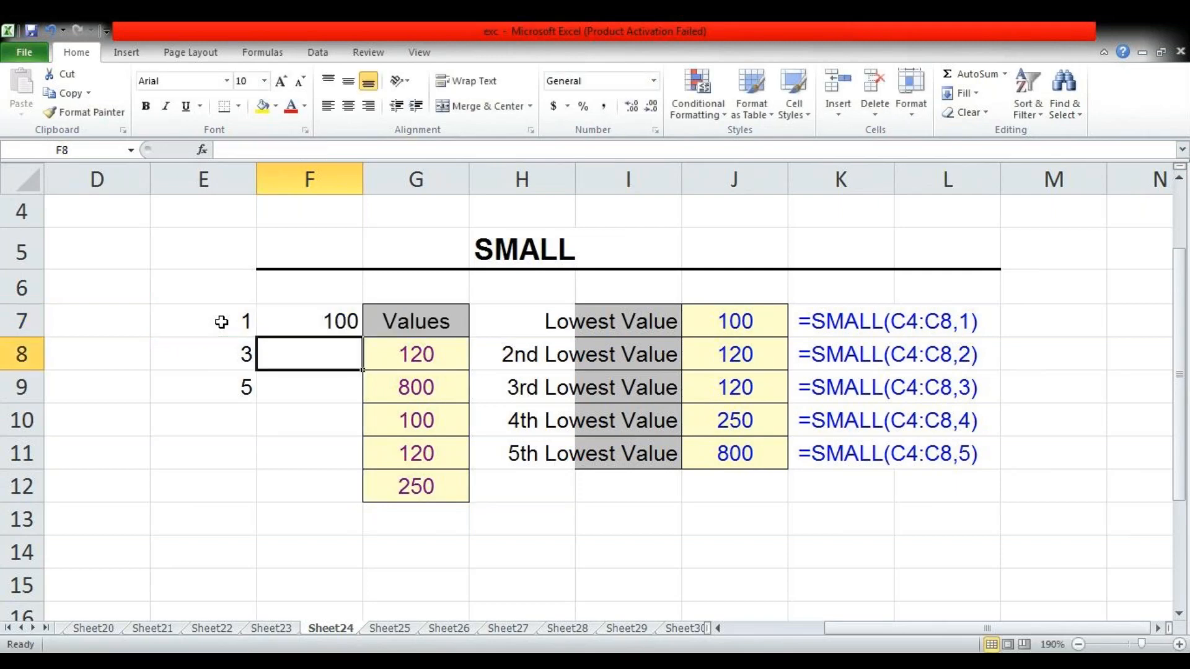
# Find the 5th lowest value of the list in F9 with =SMALL(G8:G12,E9)
pyautogui.press('Return')
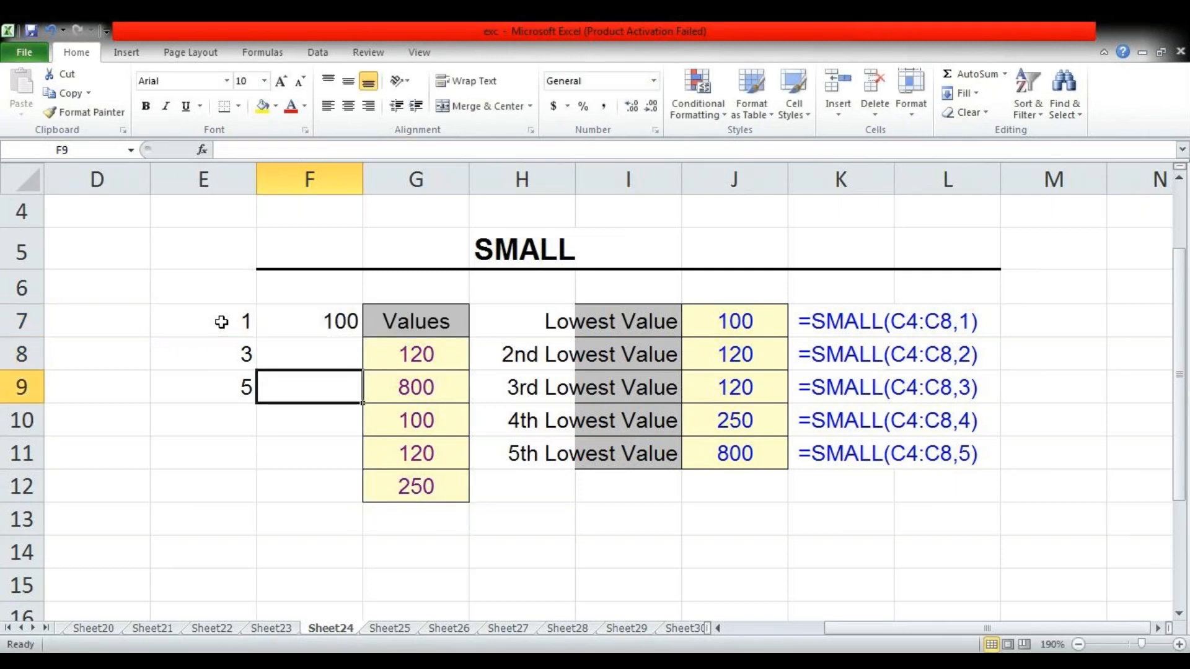
pyautogui.write('=s')
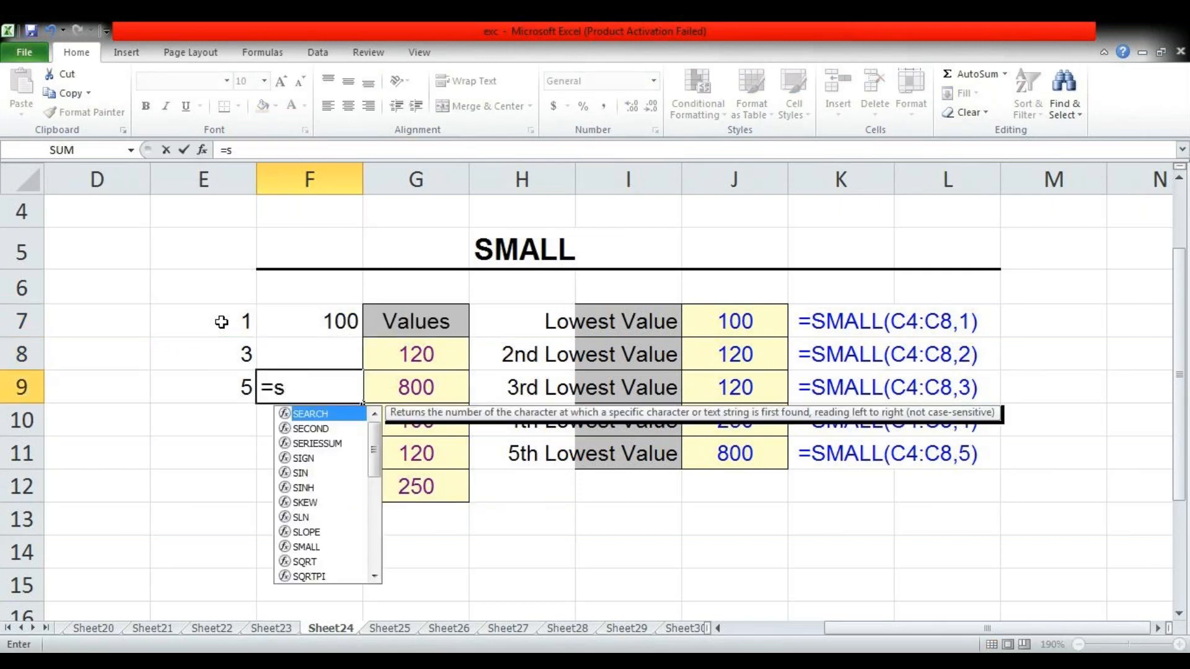
pyautogui.press('BackSpace')
pyautogui.write('sm')
pyautogui.press('Tab')
pyautogui.press('Right')
pyautogui.press('Up')
pyautogui.hotkey('shift', 'Down')
pyautogui.hotkey('shift', 'Down')
pyautogui.hotkey('shift', 'Down')
pyautogui.hotkey('shift', 'Down')
pyautogui.write(',')
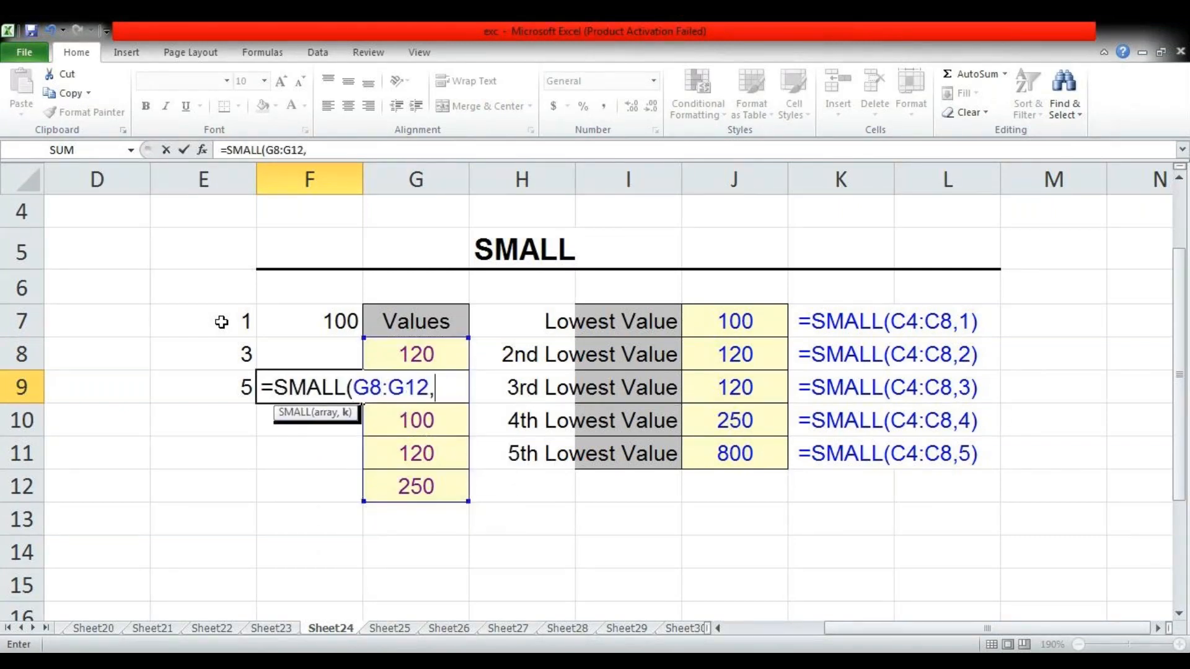
pyautogui.click(218, 389)
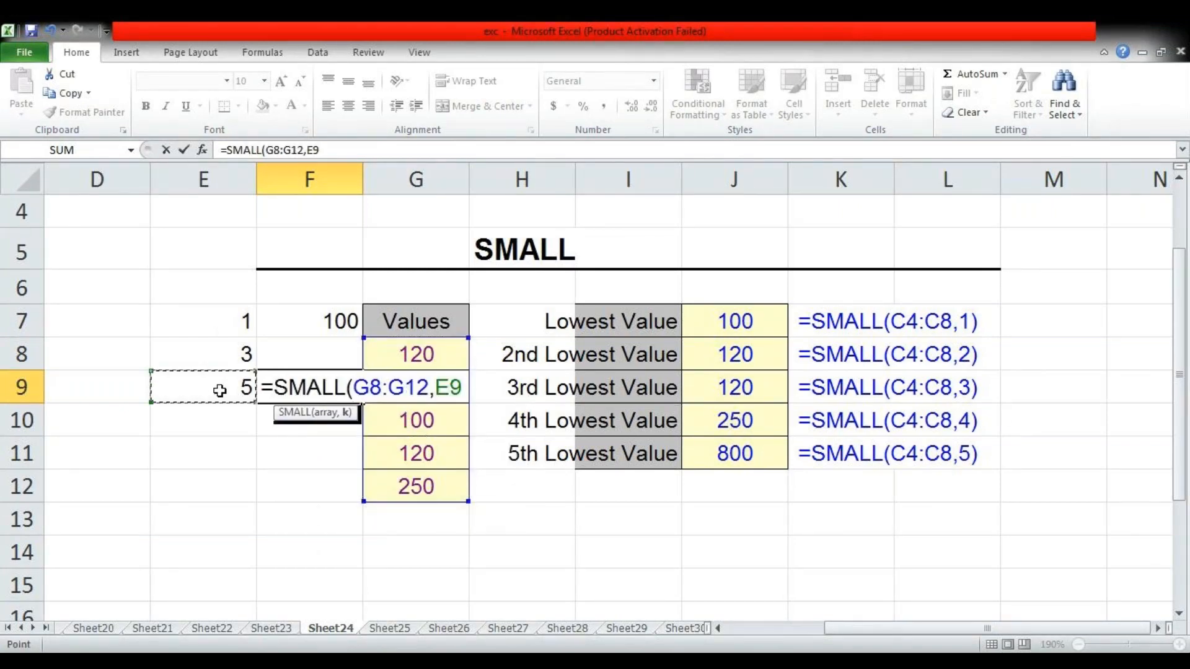
pyautogui.press('Return')
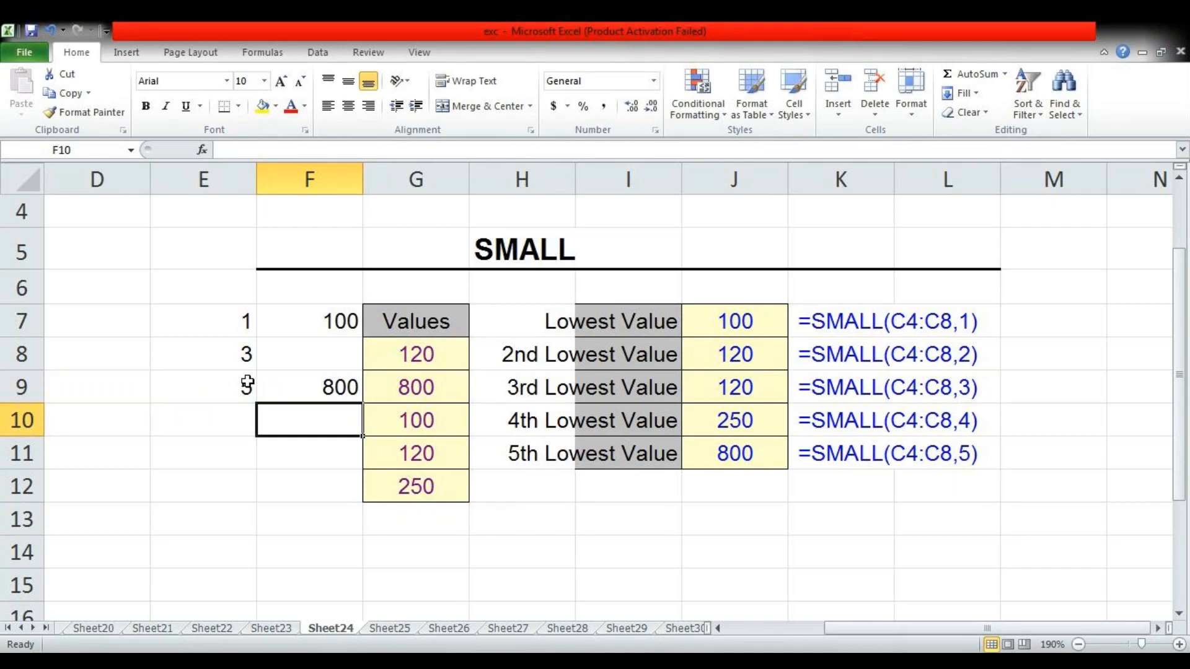
# Find the 3rd lowest value of the list in F8 with =SMALL(G8:G12,E8)
pyautogui.click(295, 367)
pyautogui.write('=sm')
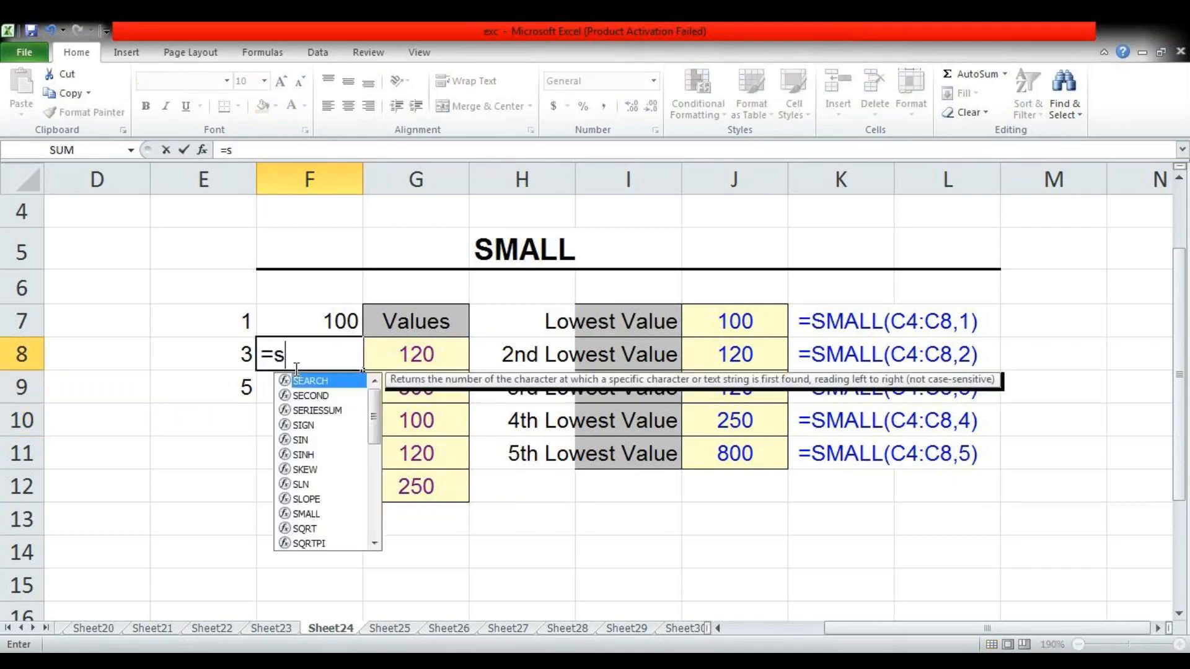
pyautogui.press('Tab')
pyautogui.press('Right')
pyautogui.hotkey('shift', 'Down')
pyautogui.hotkey('shift', 'Down')
pyautogui.hotkey('shift', 'Down')
pyautogui.hotkey('shift', 'Down')
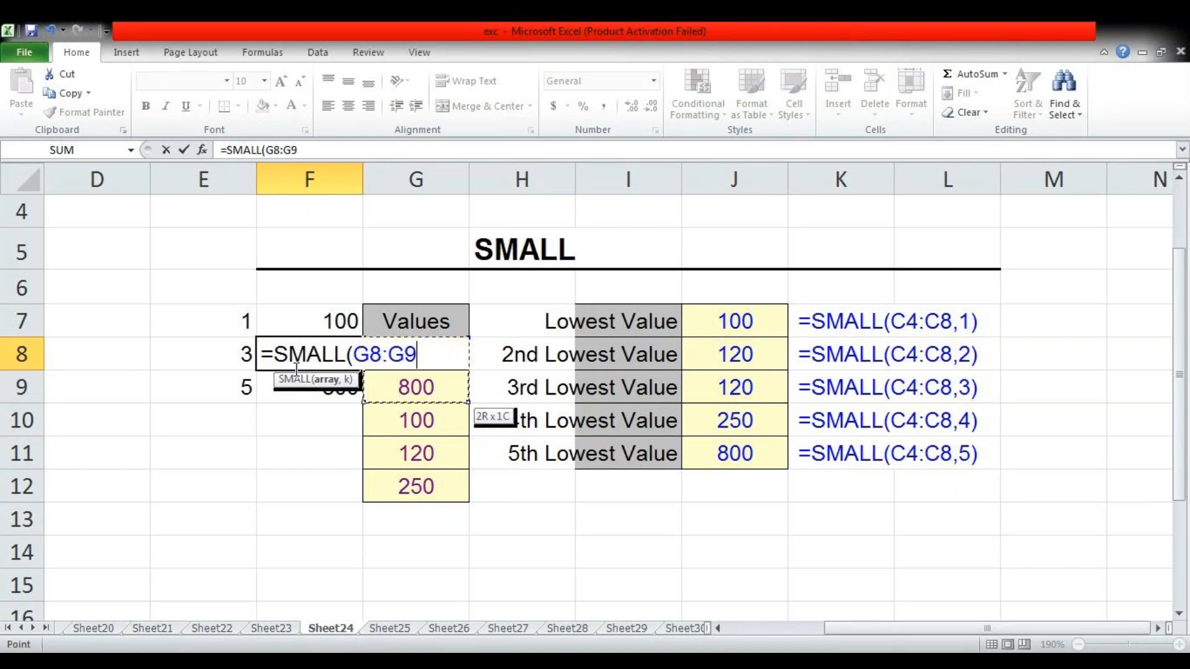
pyautogui.write(',')
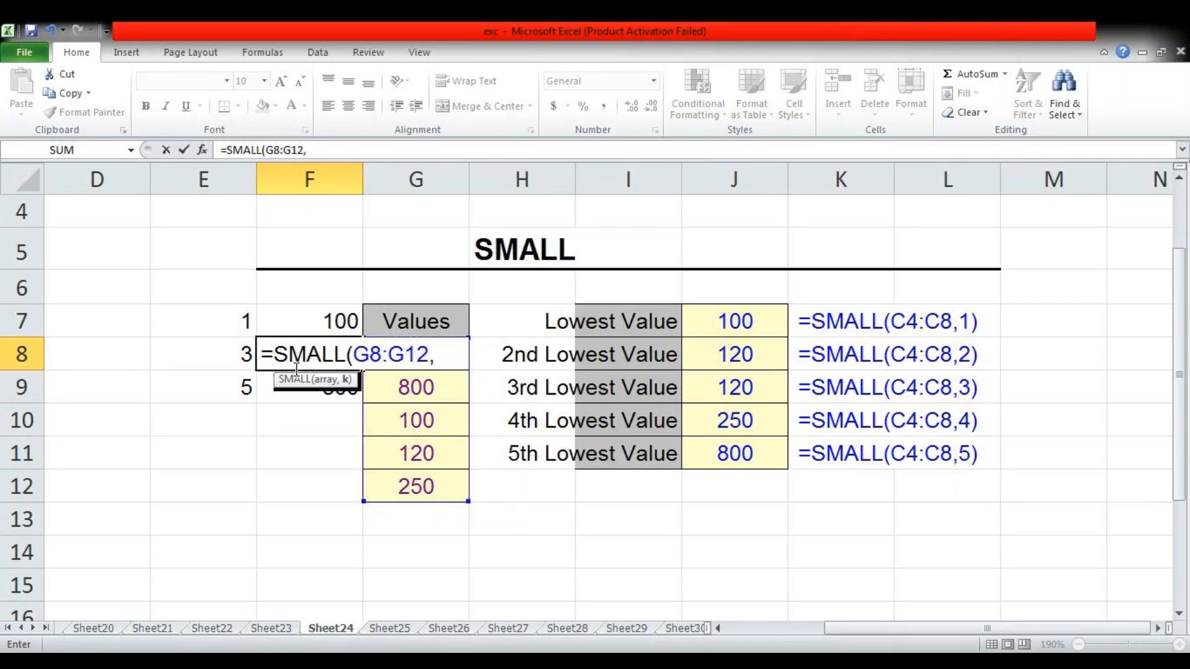
pyautogui.click(191, 354)
pyautogui.write(')')
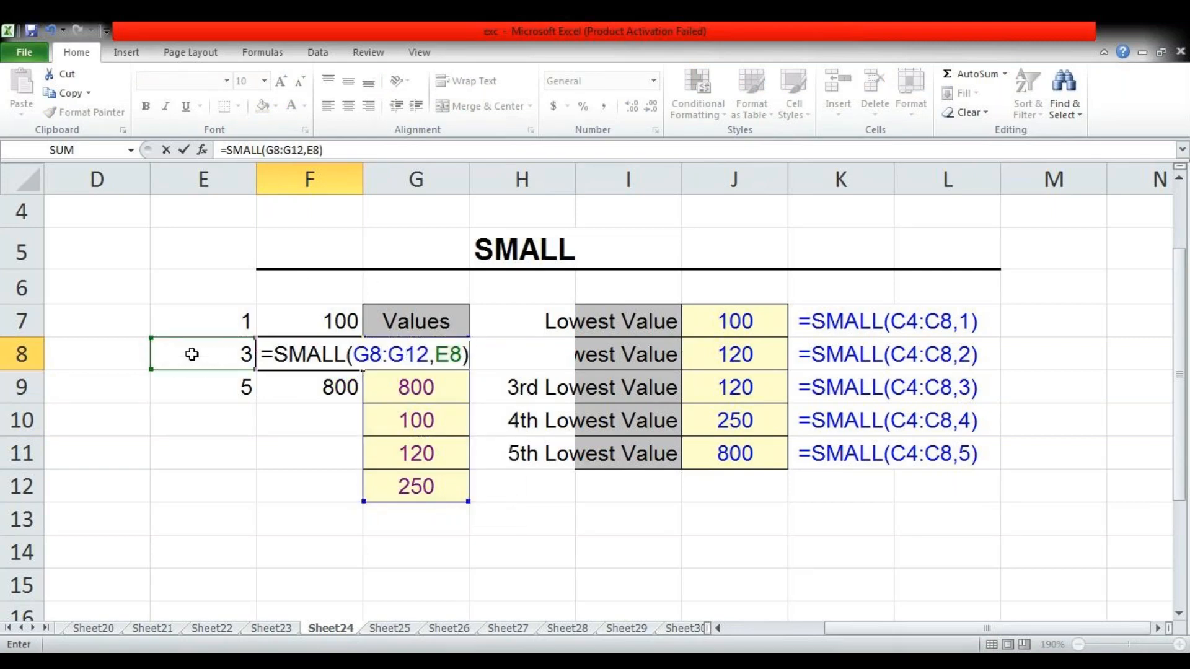
pyautogui.press('Return')
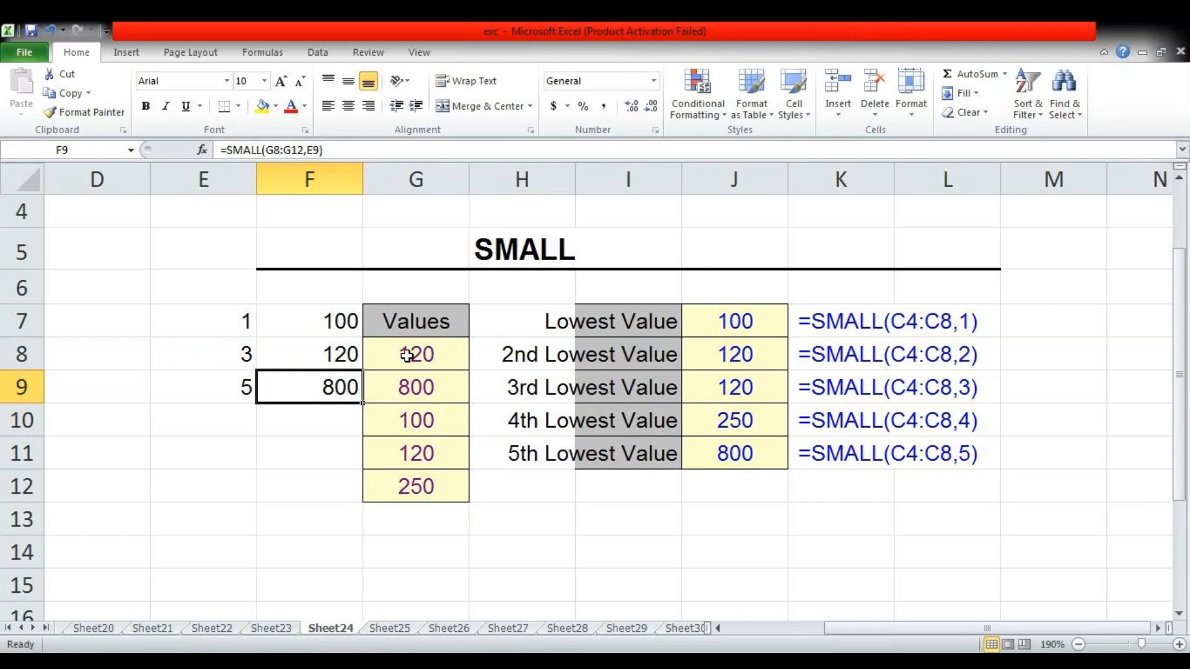
# Review the list of values in G8:G12 and compare it with the SMALL formulas in F7 and F8
pyautogui.moveTo(407, 355); pyautogui.dragTo(419, 481)
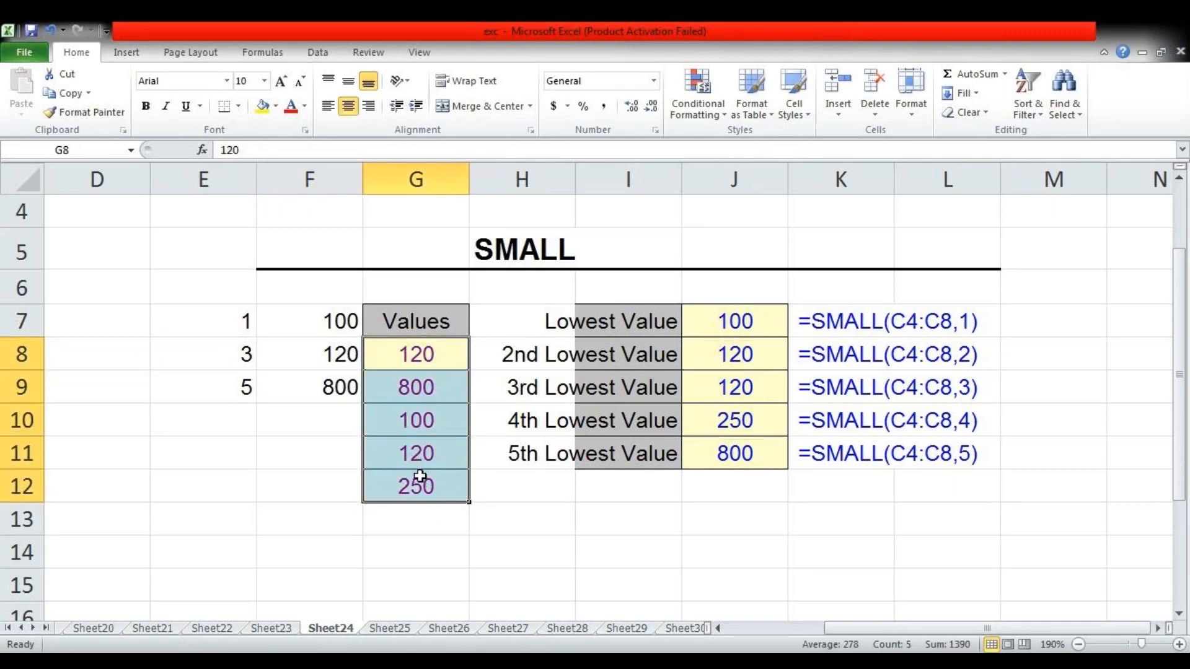
pyautogui.click(490, 507)
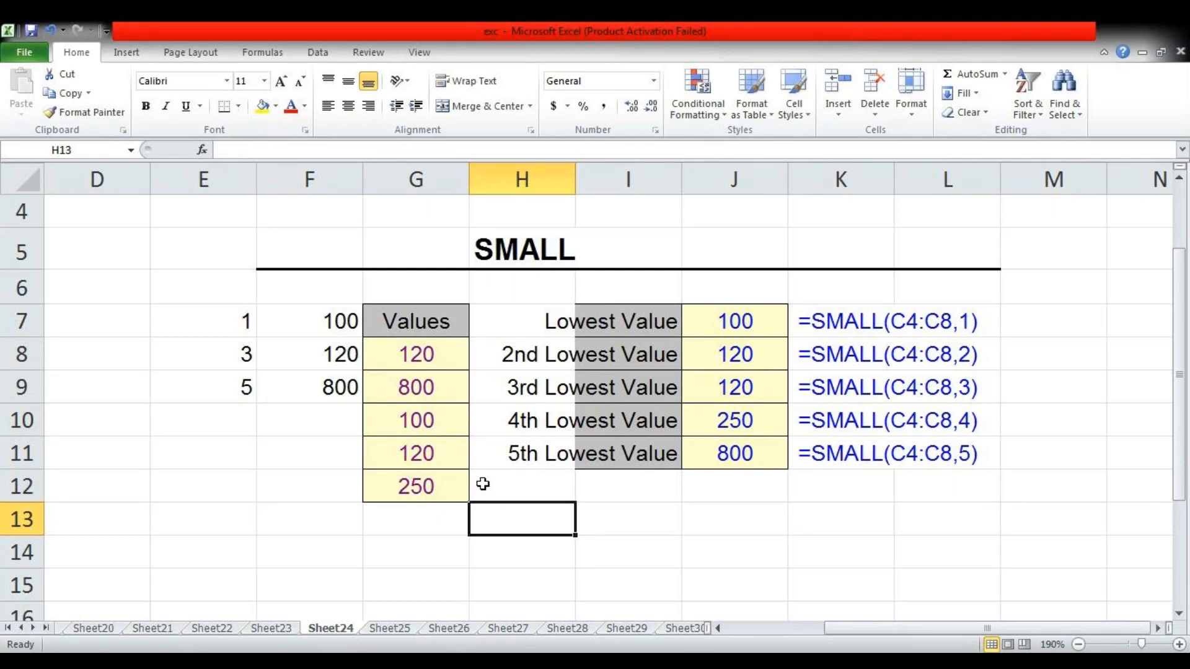
pyautogui.click(322, 319)
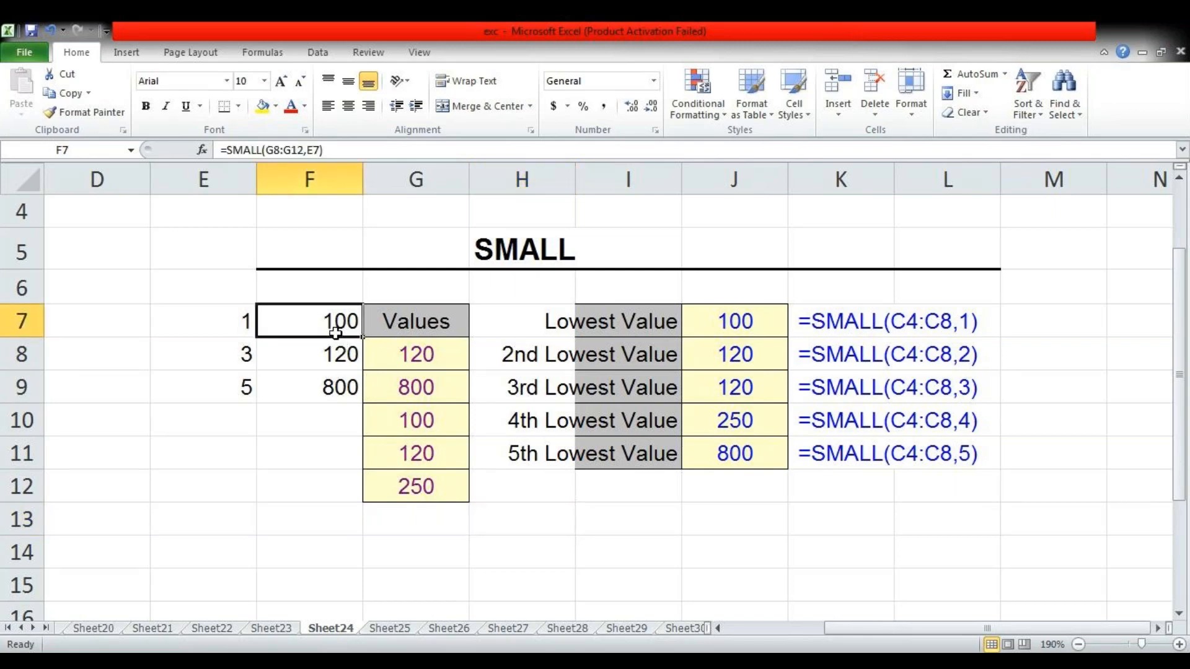
pyautogui.click(337, 354)
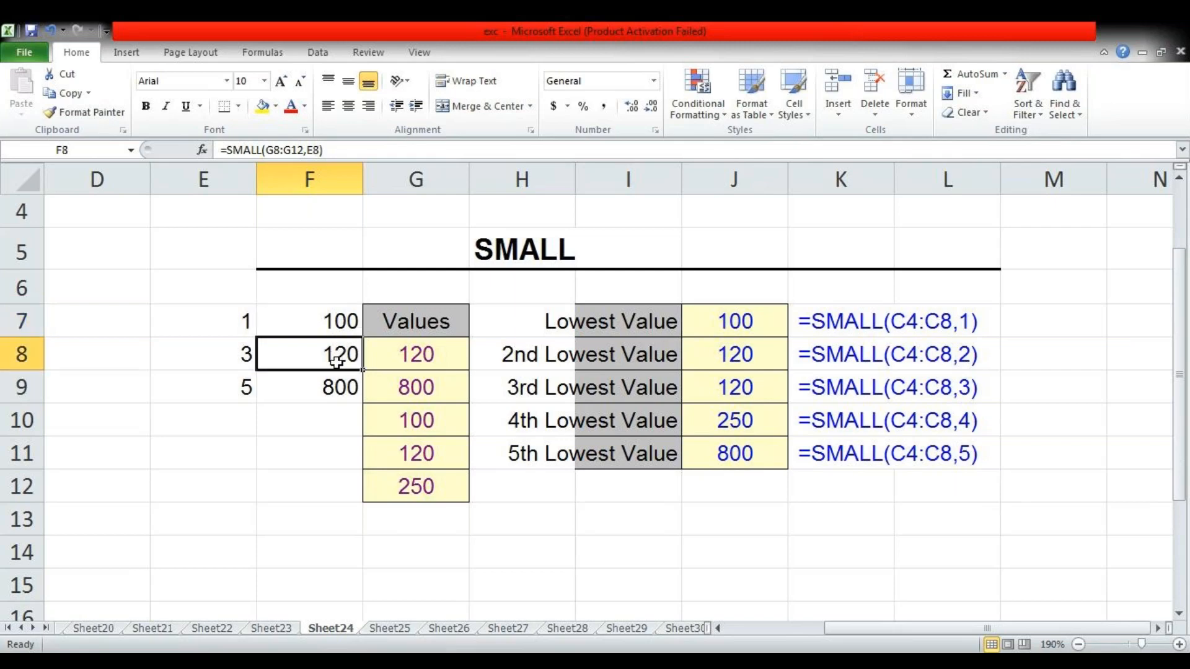
# Go to the SUBSTITUTE example on Sheet25 and enter the text "computer" in cell I15
pyautogui.hotkey('ctrl', 'pagedown')
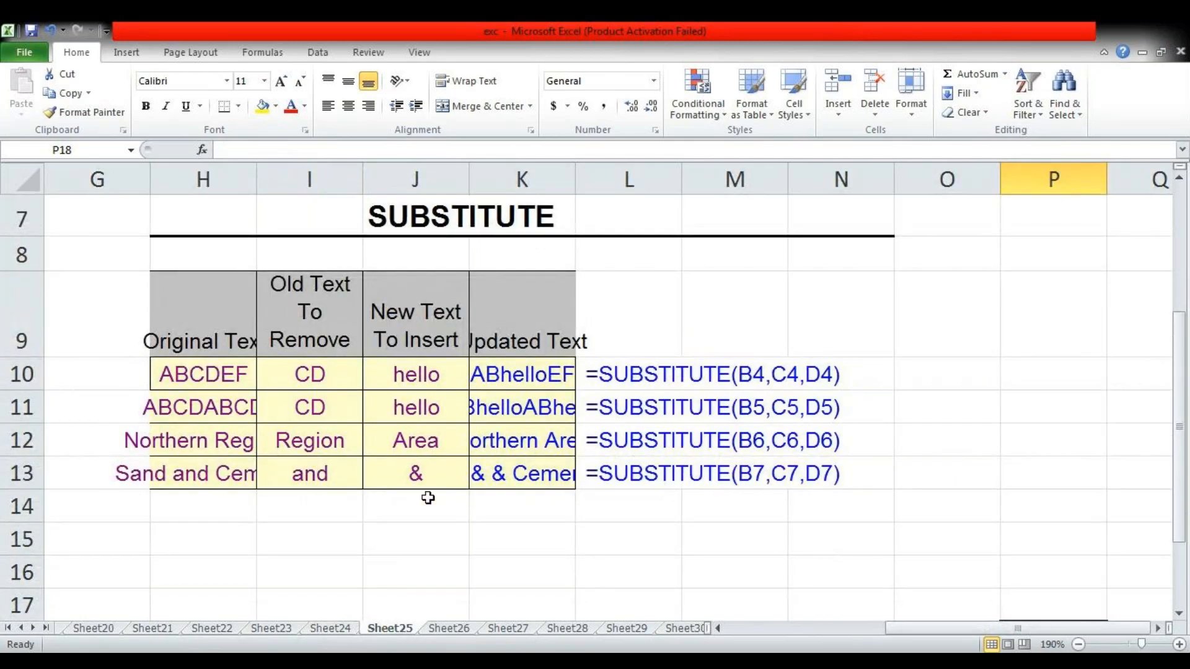
pyautogui.scroll(-1, 333, 532)
pyautogui.scroll(1, 351, 444)
pyautogui.click(291, 536)
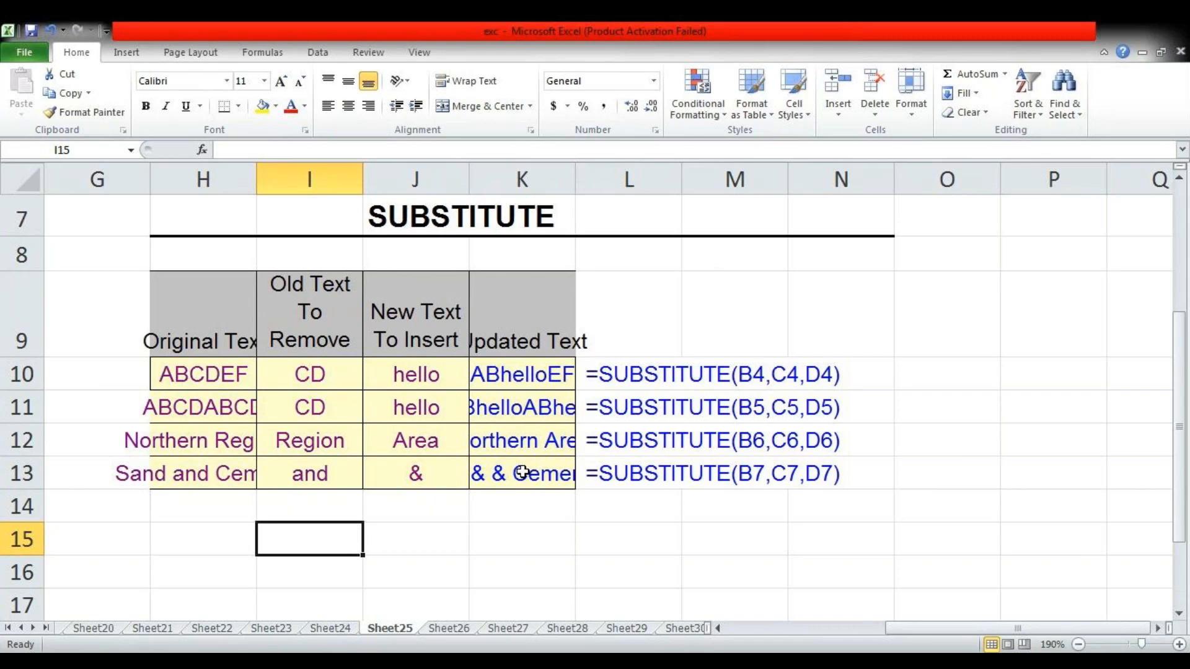
pyautogui.write('computer')
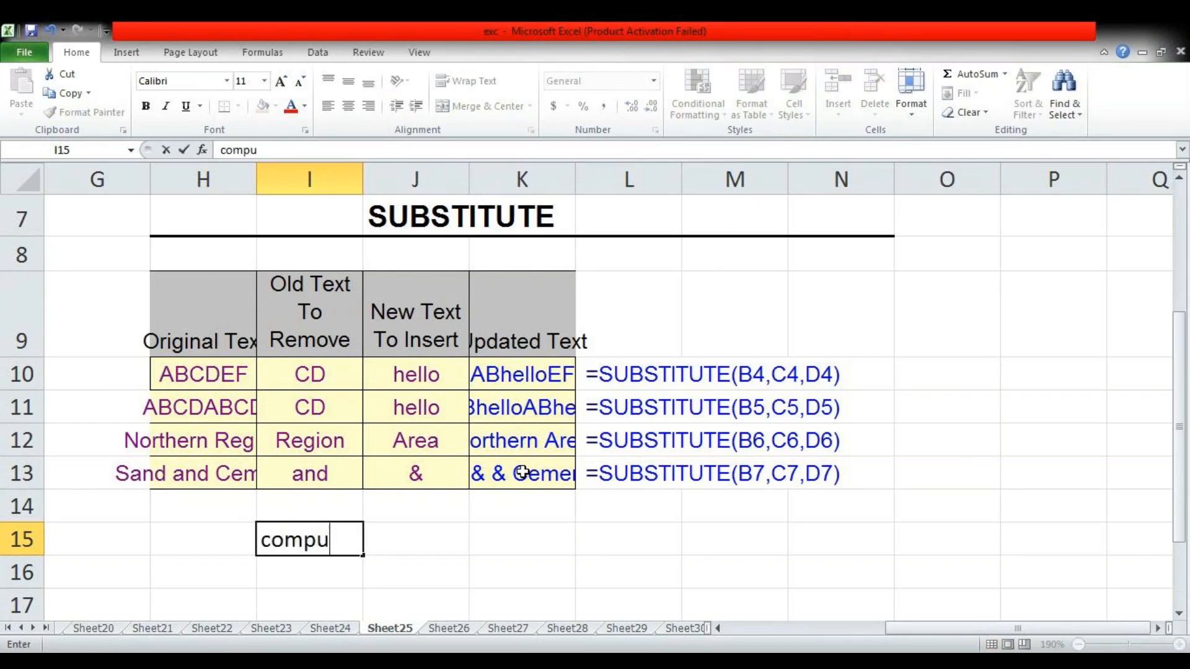
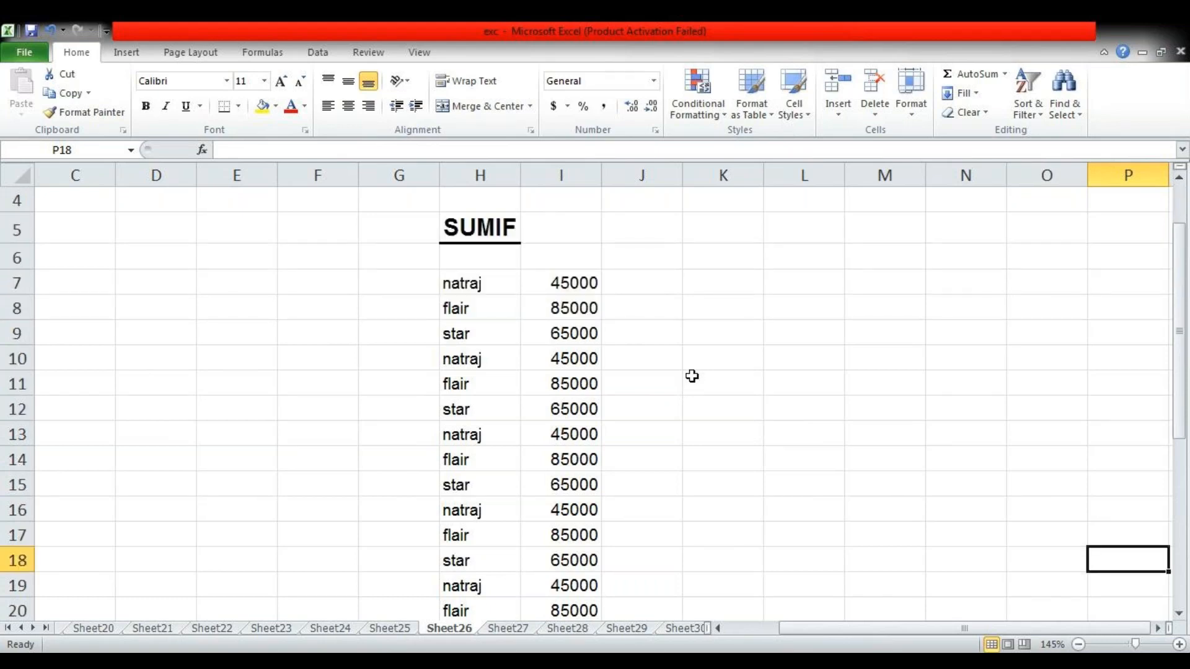
# Enter the criterion "natraj" in cell K10 beside the SUMIF list on Sheet26
pyautogui.keyDown('ctrl'); pyautogui.scroll(-1, 692, 371); pyautogui.keyUp('ctrl')
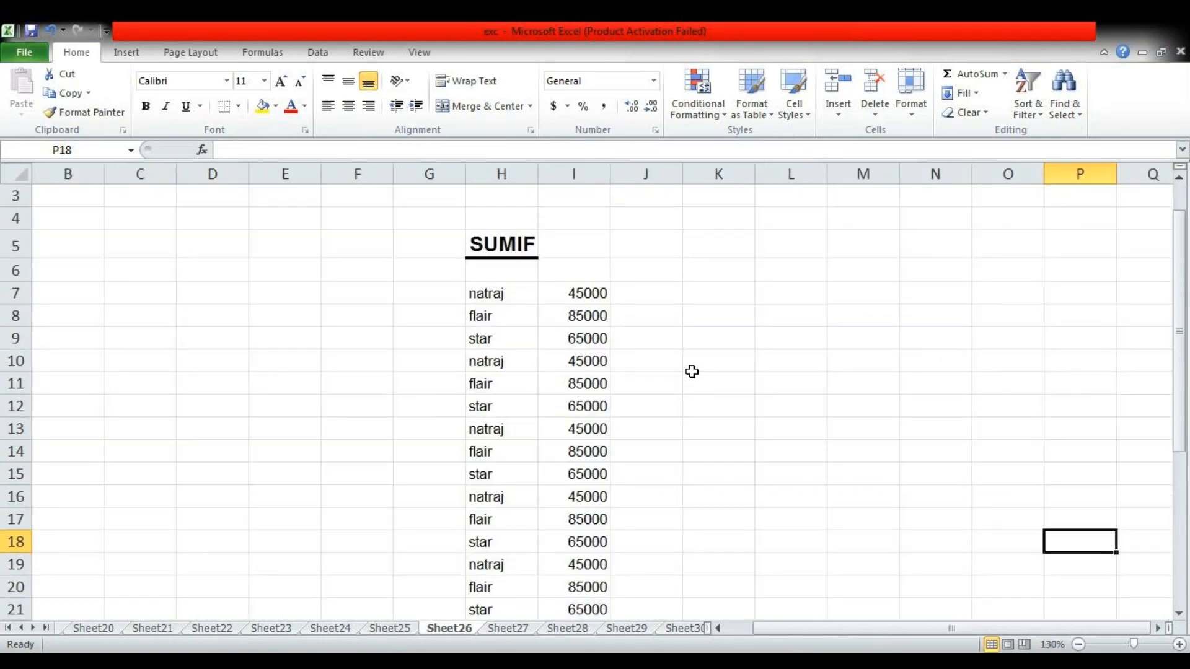
pyautogui.scroll(-1, 693, 369)
pyautogui.scroll(1, 695, 369)
pyautogui.scroll(-1, 689, 336)
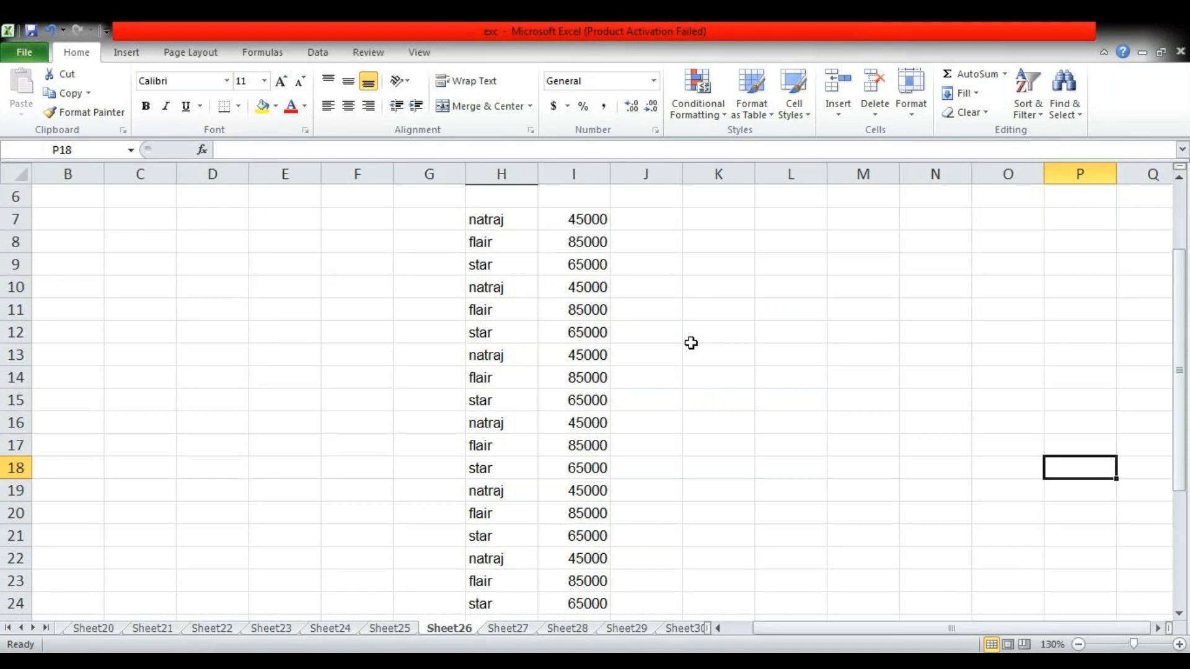
pyautogui.click(716, 289)
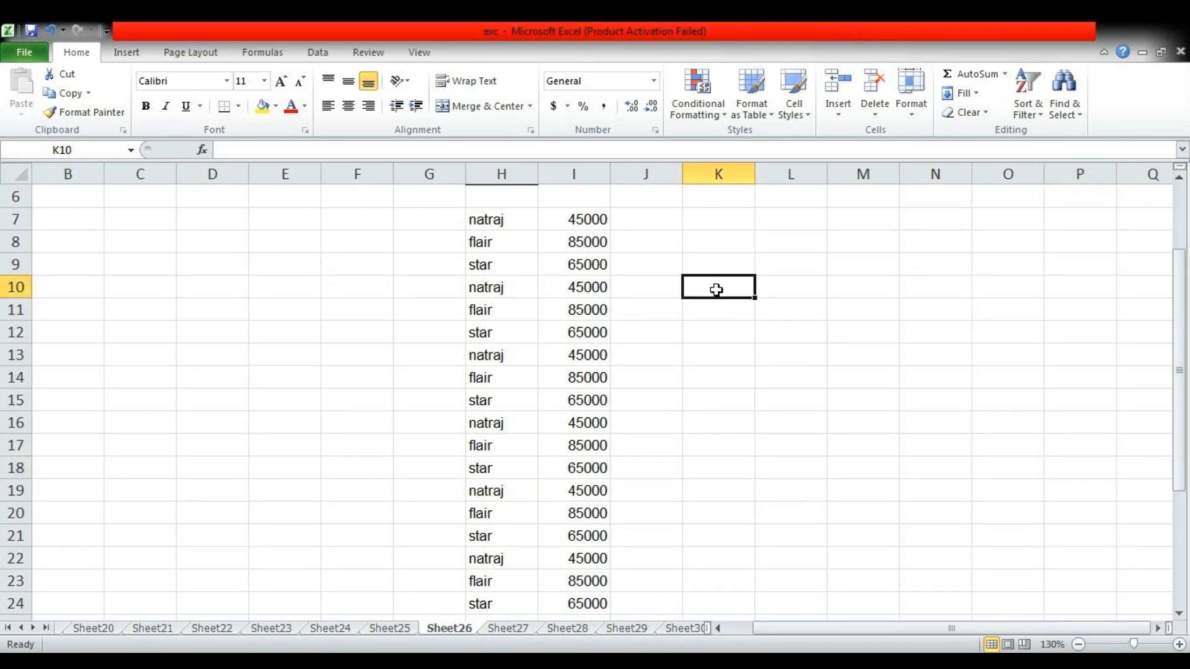
pyautogui.write('natraj')
pyautogui.press('Tab')
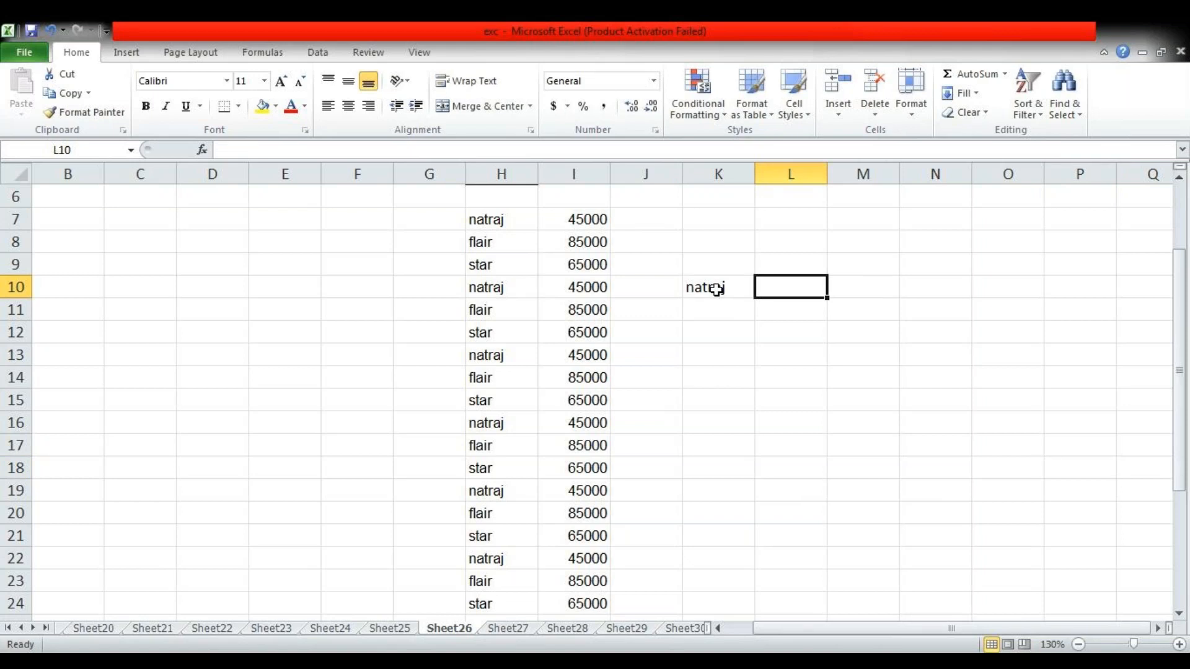
# Review the full SUMIF list of names and amounts in H7:I27
pyautogui.moveTo(501, 222); pyautogui.dragTo(555, 539)
pyautogui.scroll(-2, 573, 564)
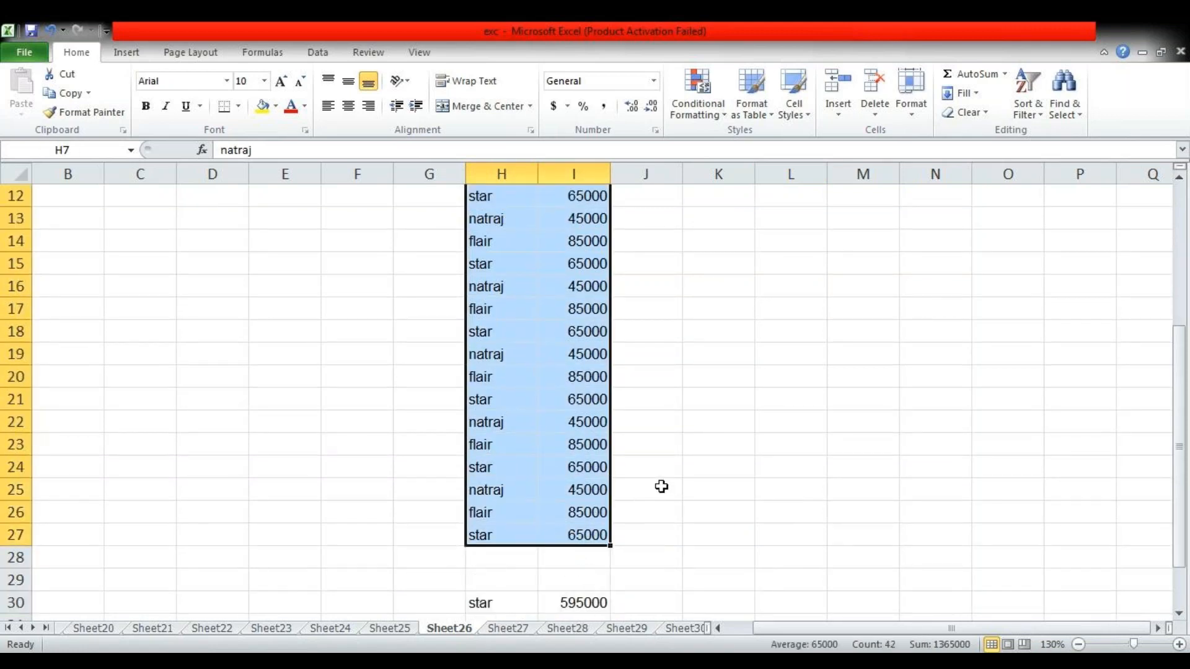
pyautogui.scroll(-2, 661, 487)
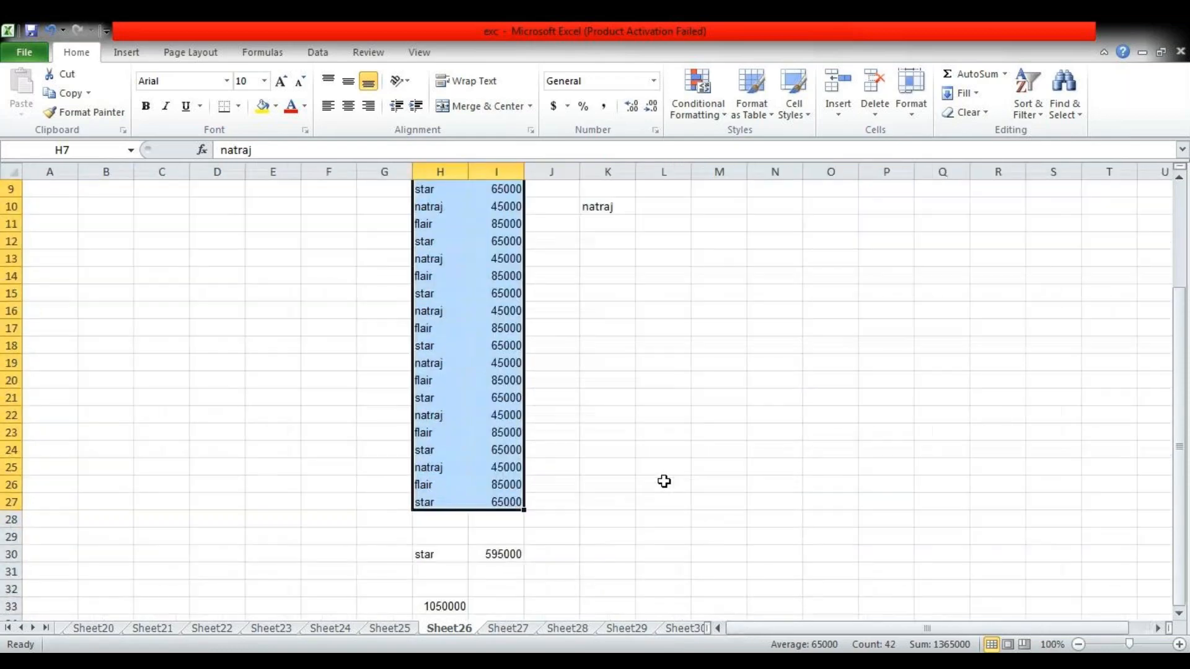
pyautogui.scroll(2, 658, 387)
pyautogui.scroll(-1, 659, 386)
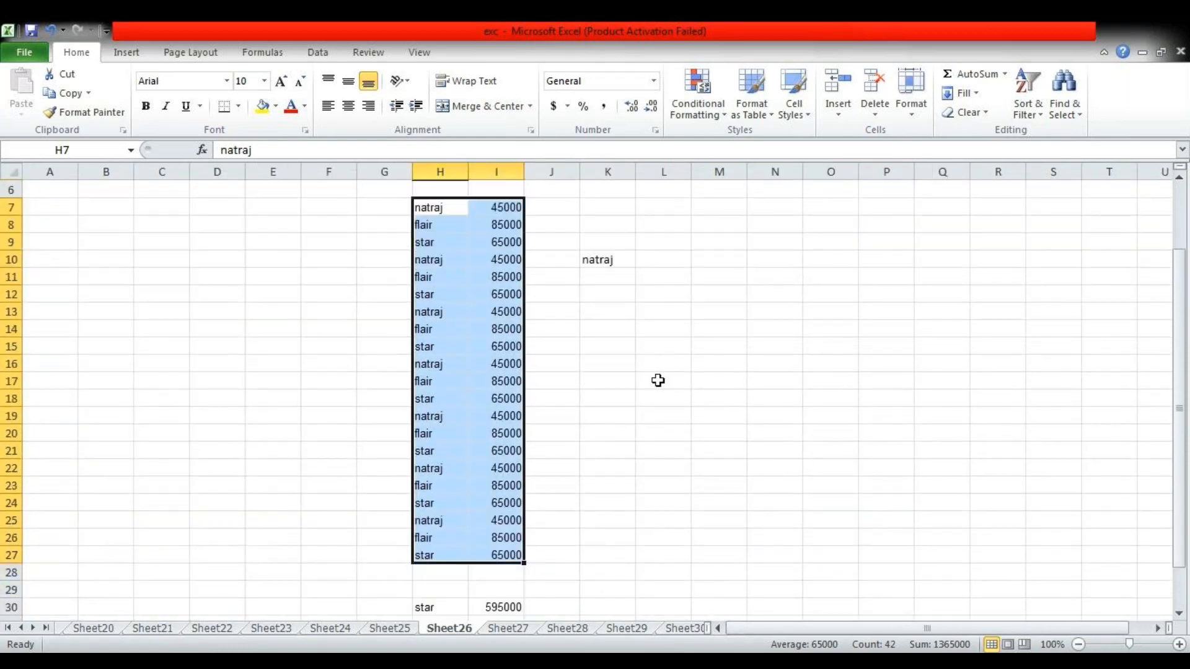
pyautogui.scroll(1, 741, 549)
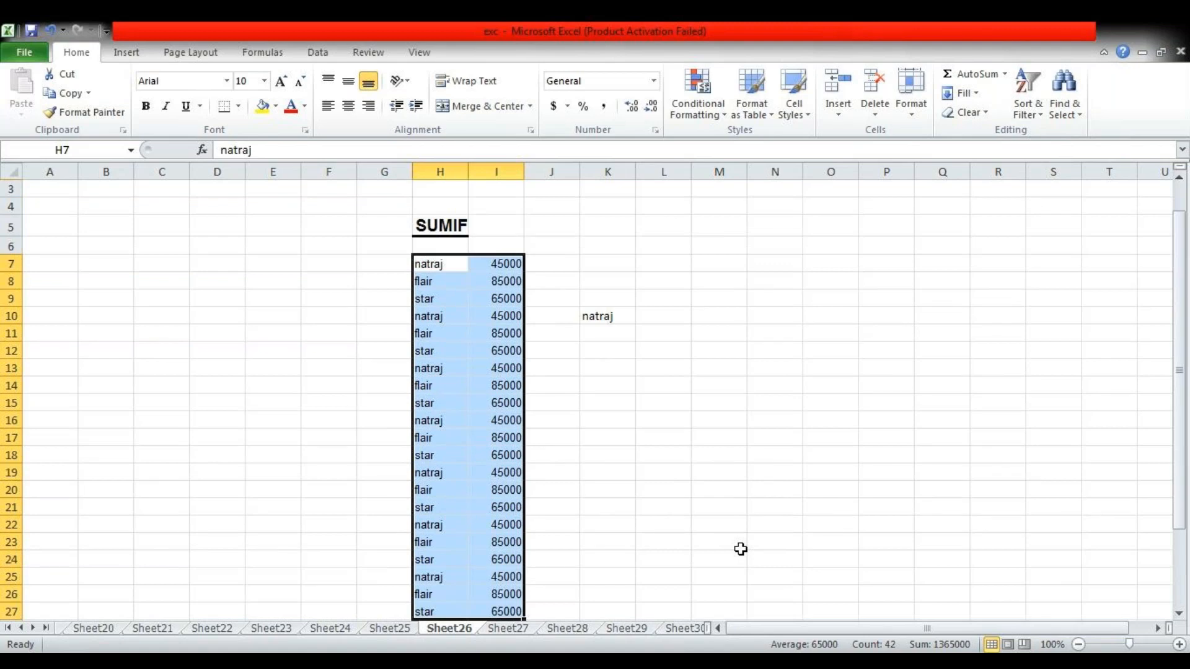
# Total the natraj amounts in L10 with =SUMIF(H7:H27,K10,I7:I27)
pyautogui.click(651, 317)
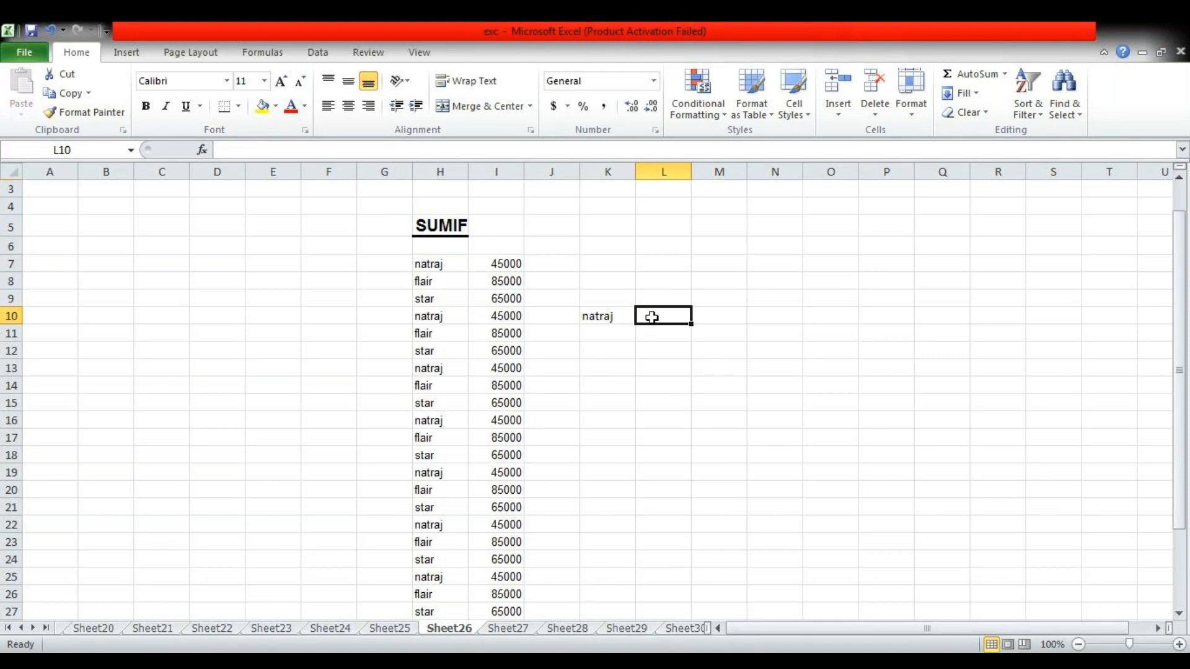
pyautogui.write('=')
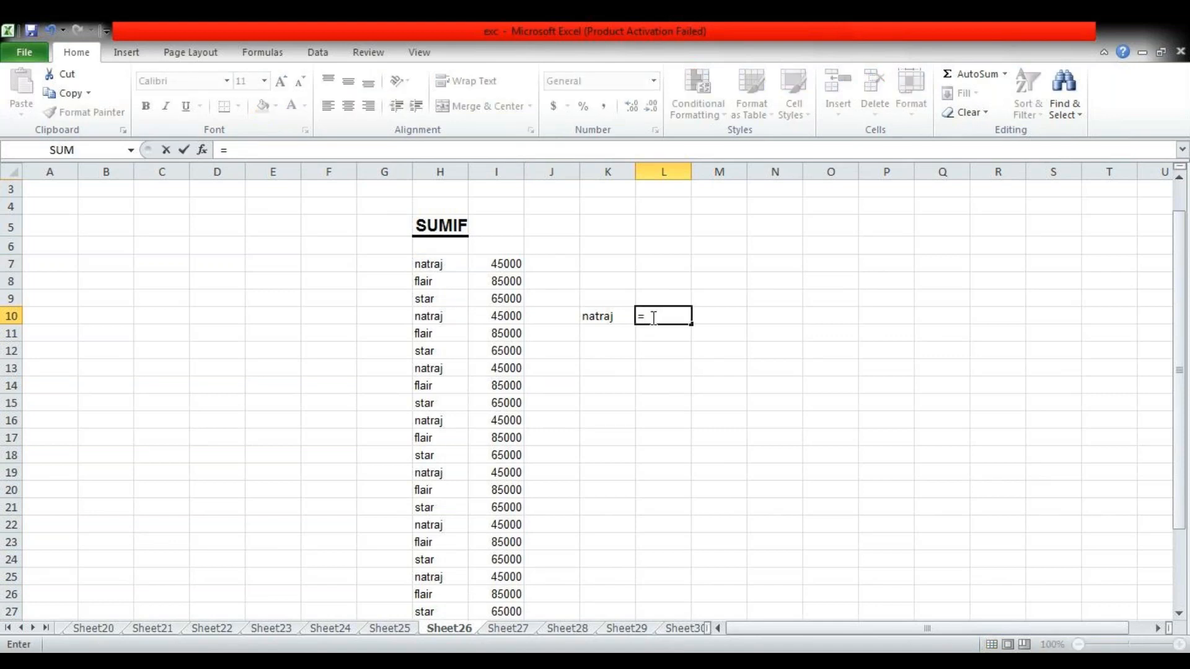
pyautogui.write('sum')
pyautogui.press('Down')
pyautogui.press('Tab')
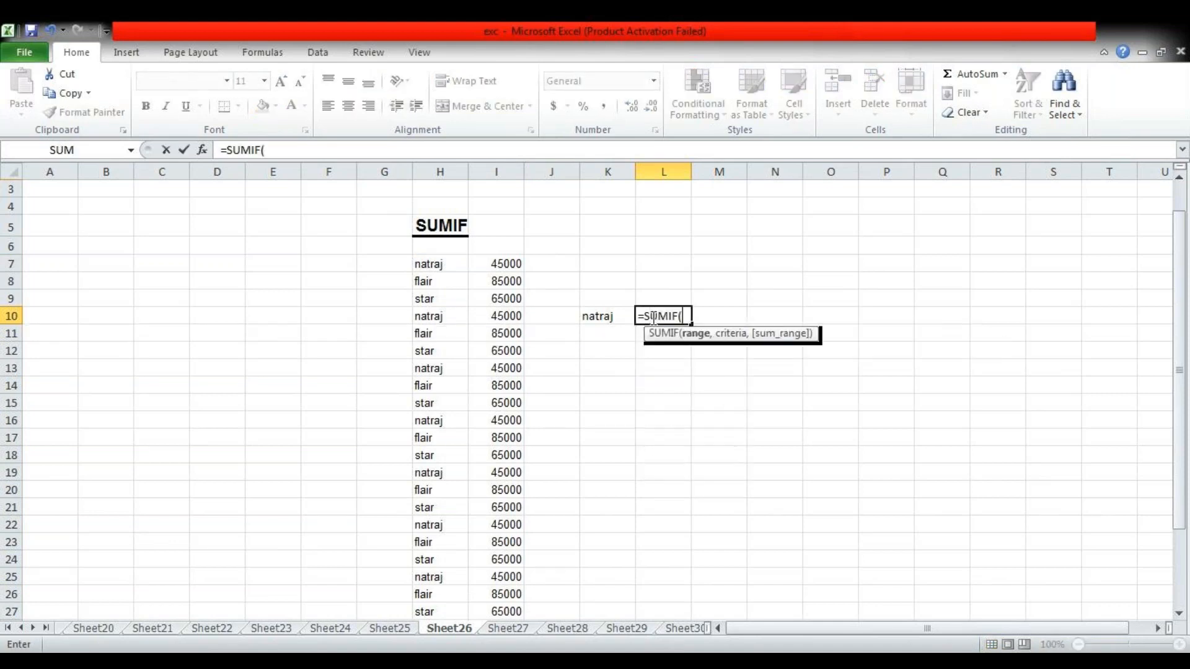
pyautogui.click(429, 266)
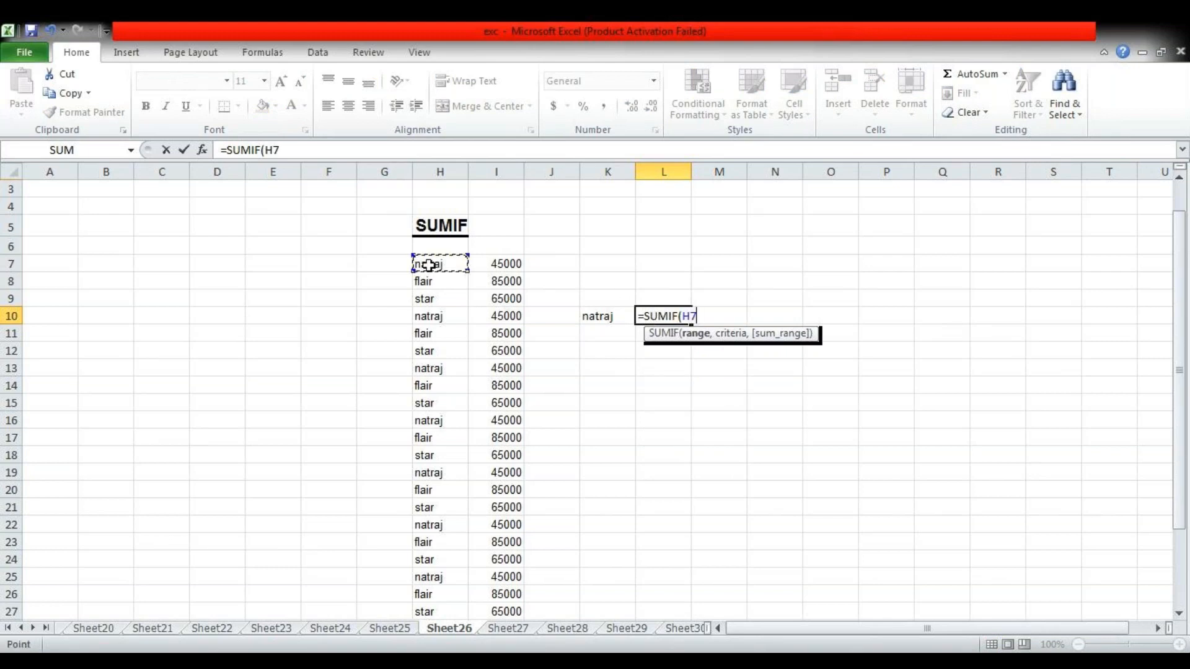
pyautogui.moveTo(429, 266); pyautogui.dragTo(437, 555)
pyautogui.write(',')
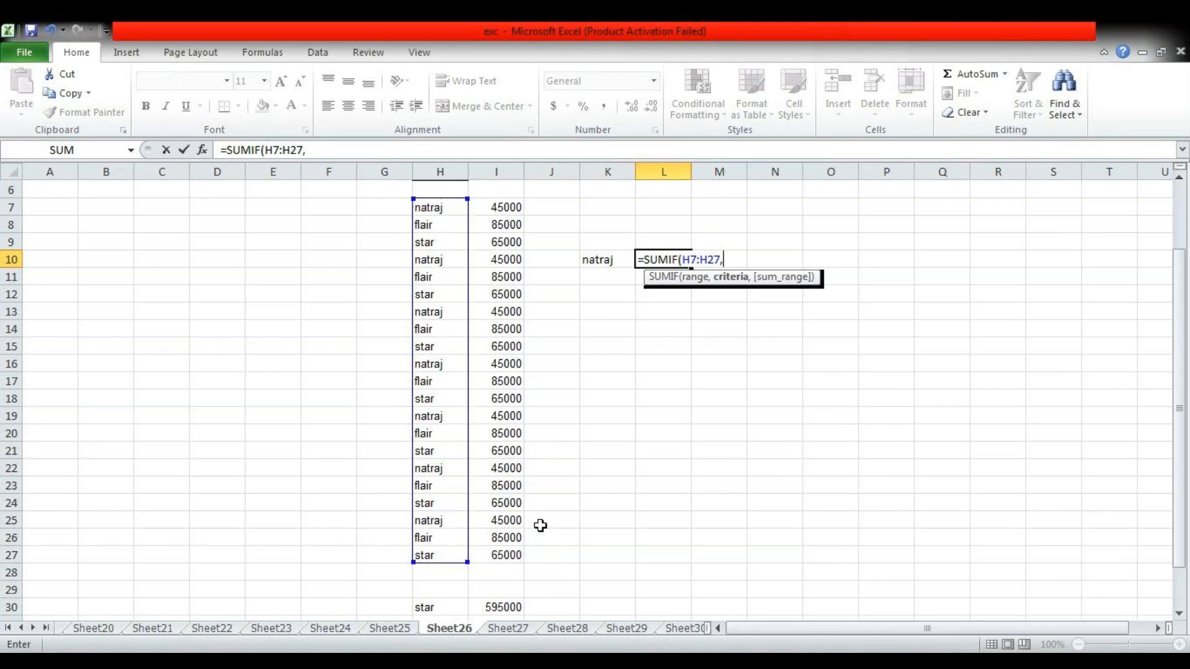
pyautogui.click(609, 266)
pyautogui.write(',')
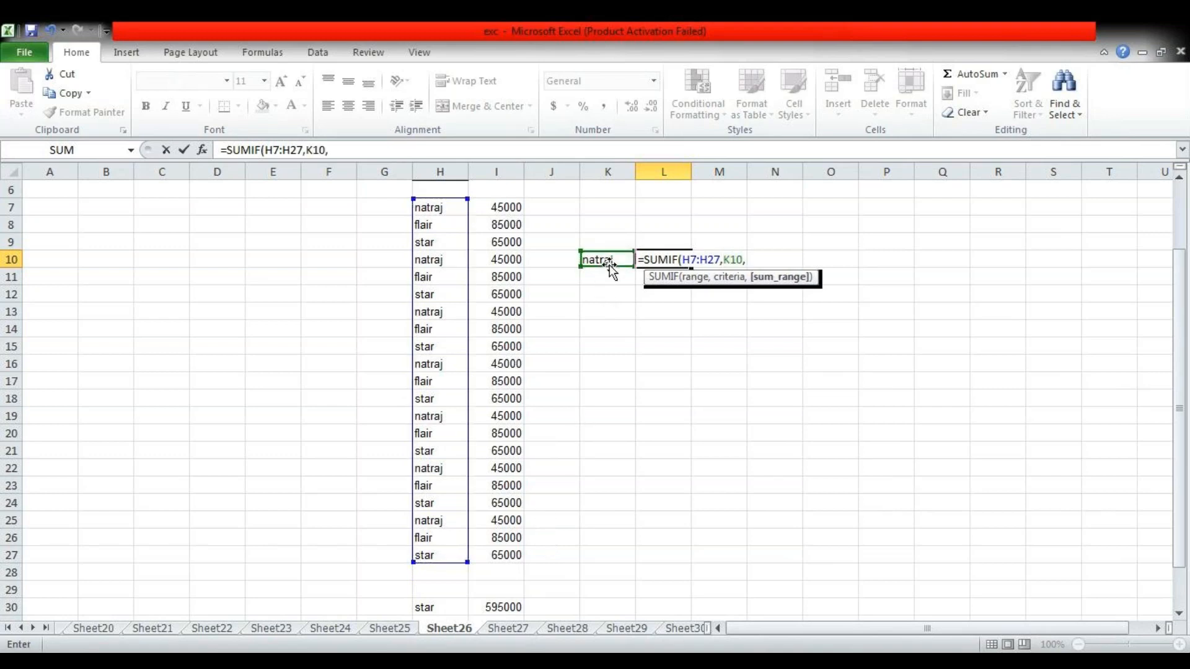
pyautogui.moveTo(517, 206); pyautogui.dragTo(505, 555)
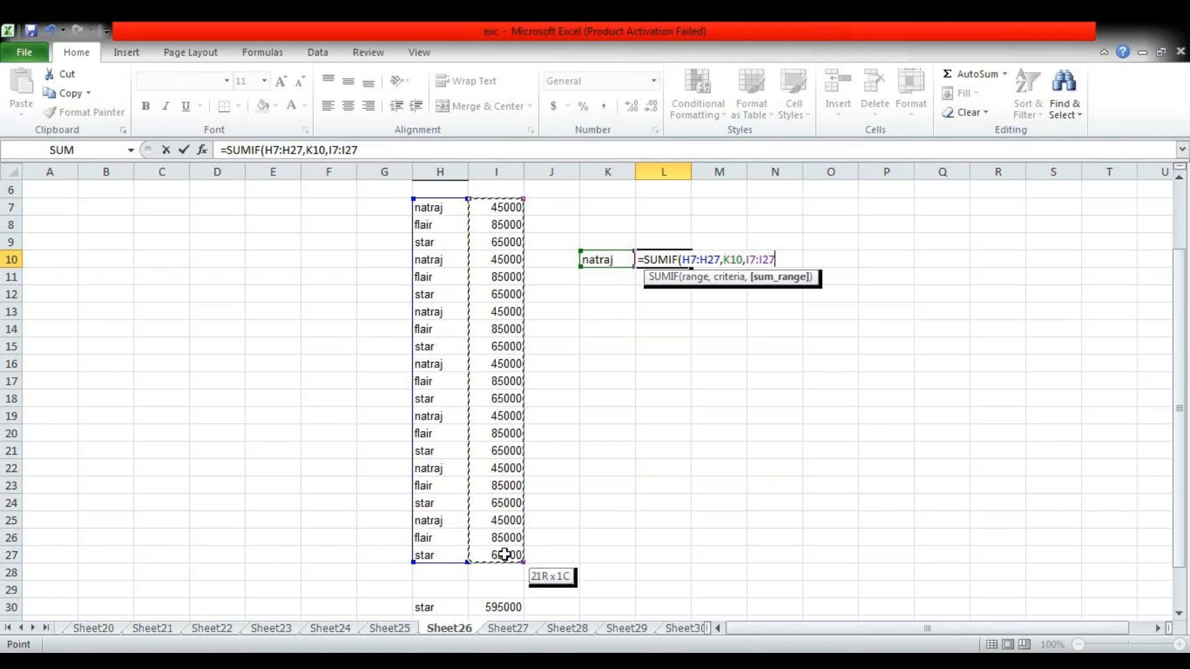
pyautogui.write(')')
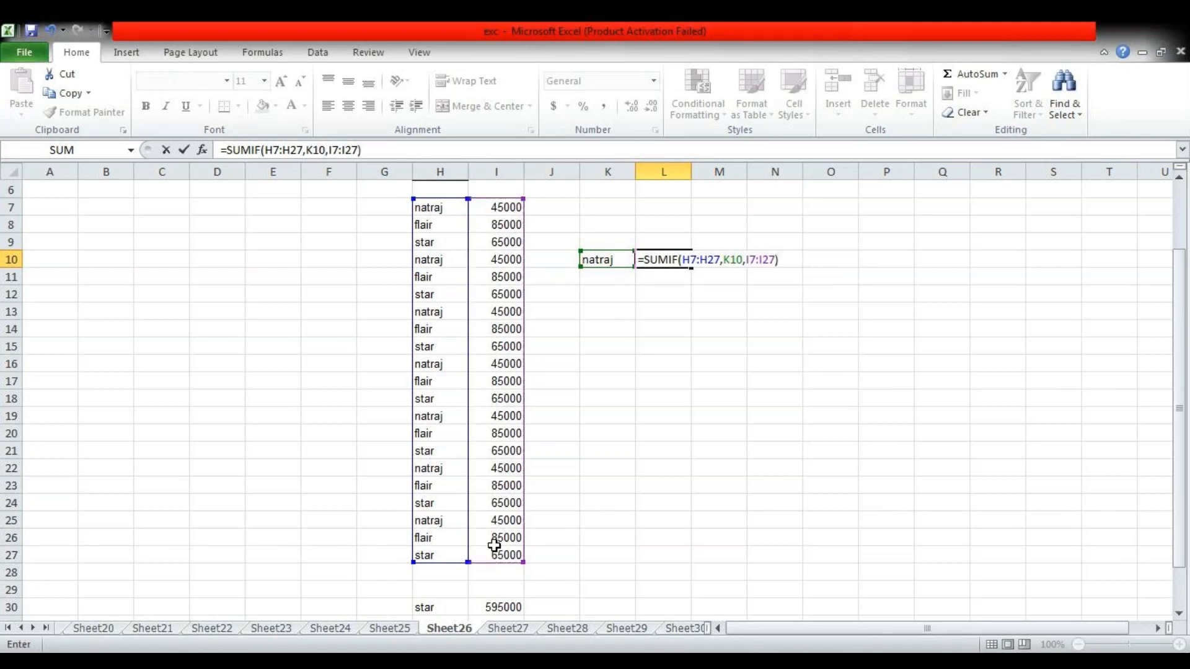
pyautogui.press('Return')
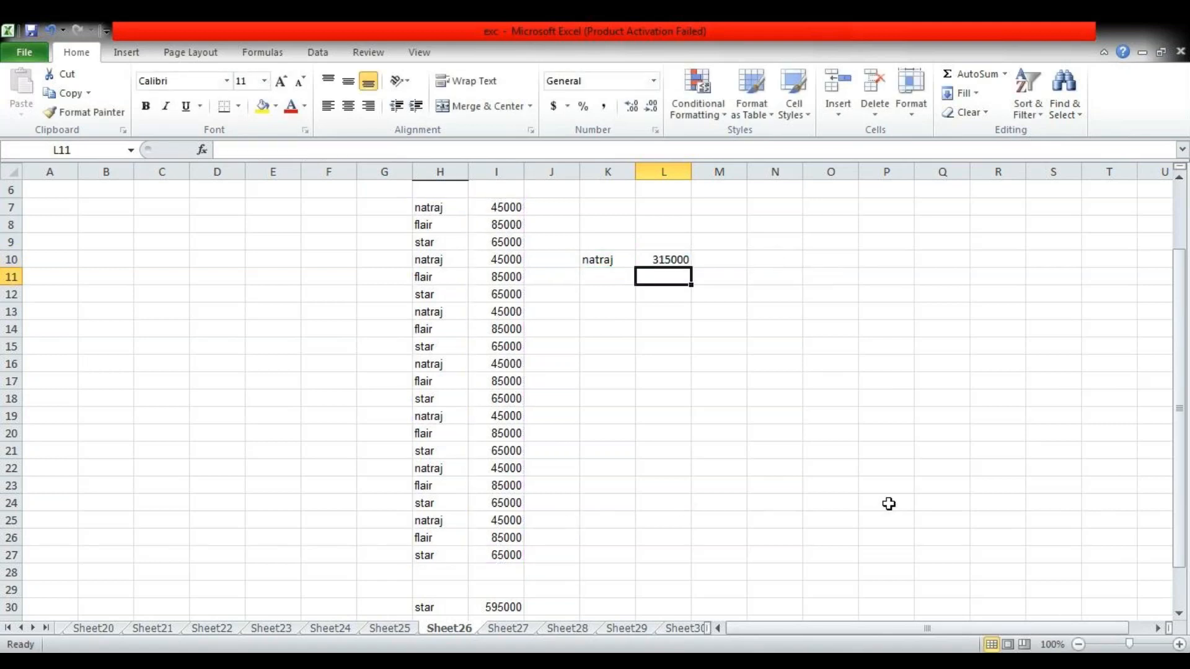
# Enlarge the sheet view and enter the second criterion "flair" in cell K11
pyautogui.click(1141, 645)
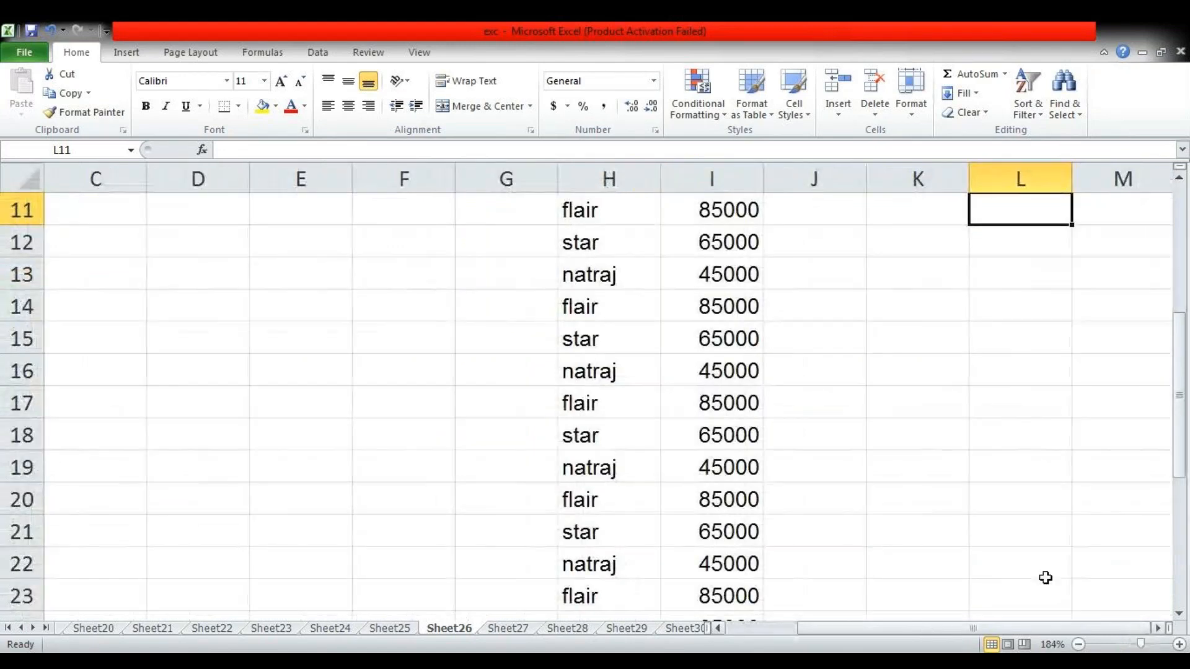
pyautogui.scroll(2, 1072, 524)
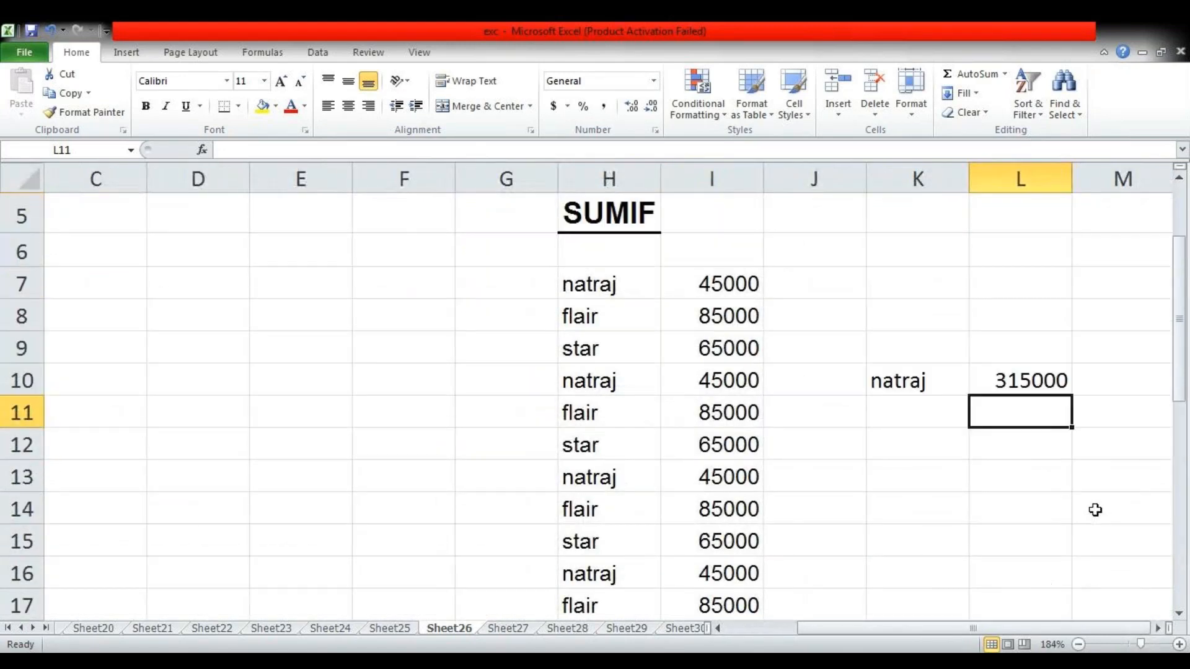
pyautogui.click(942, 420)
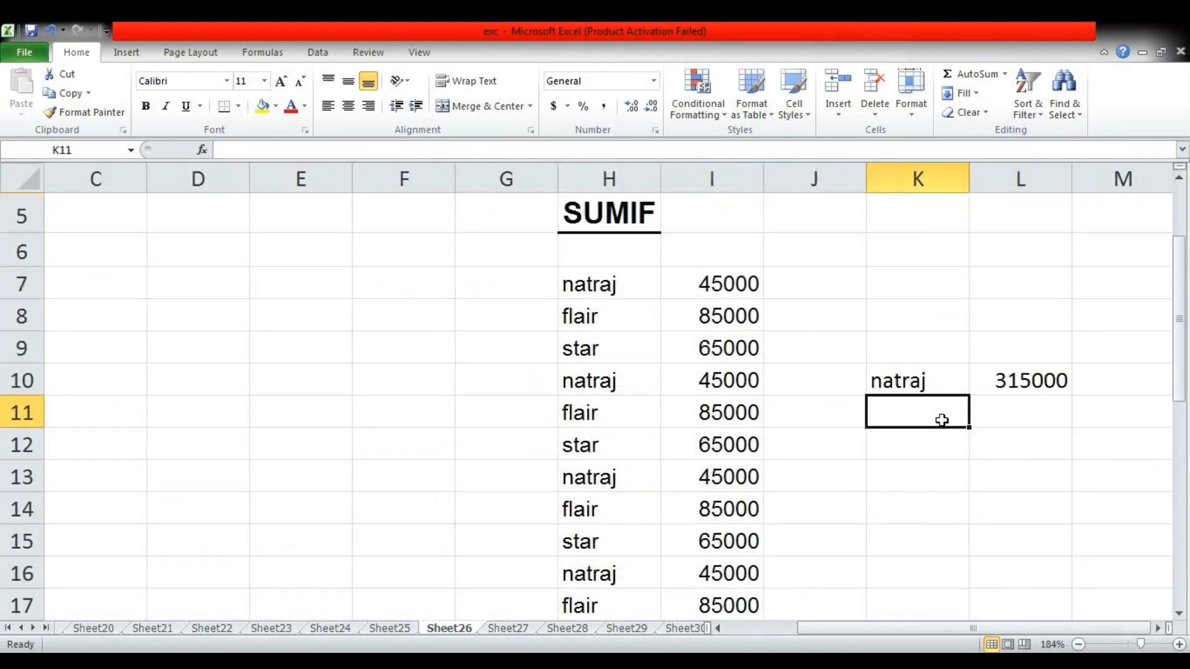
pyautogui.write('fla')
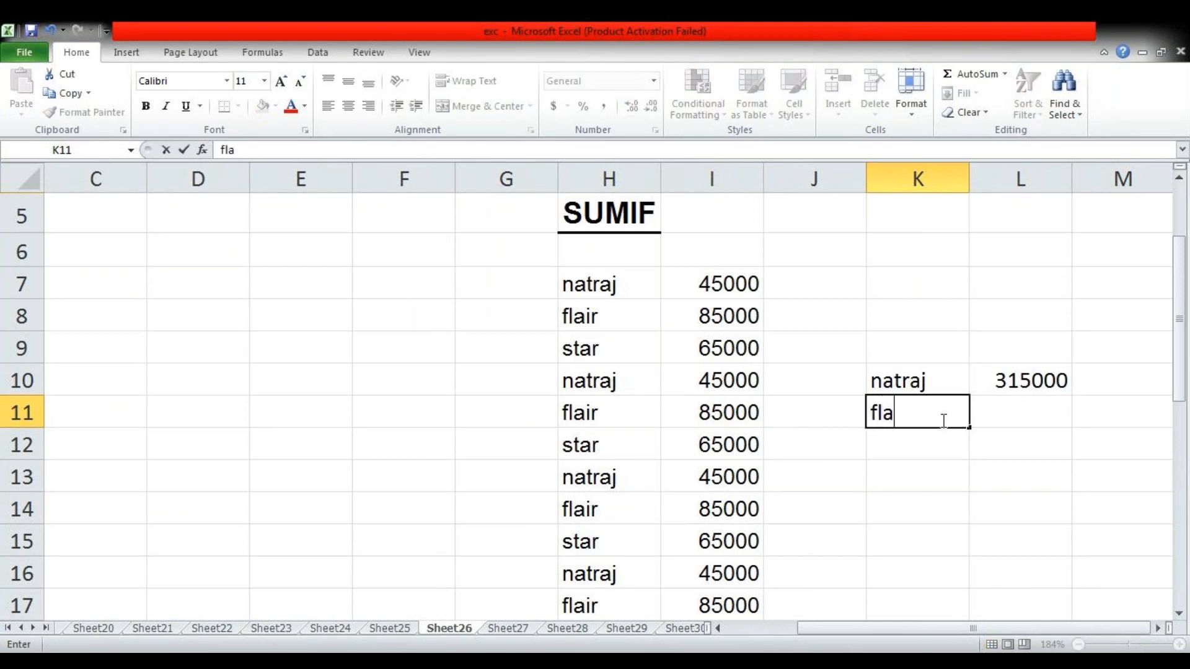
pyautogui.write('ir')
pyautogui.press('Tab')
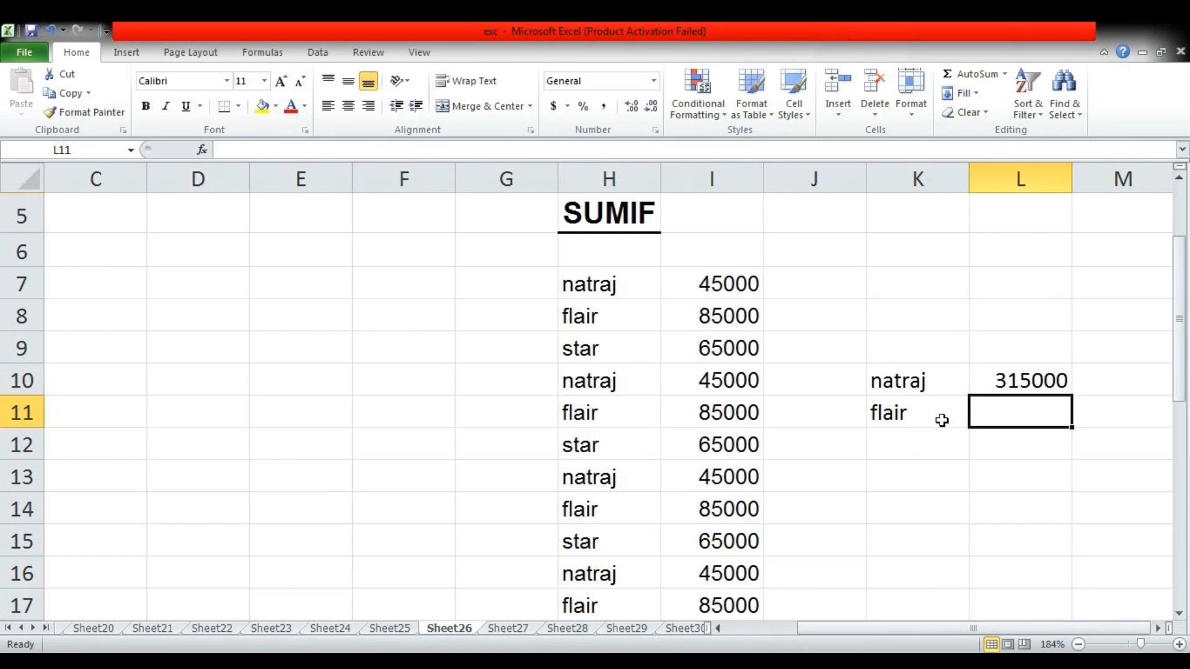
# Total the flair amounts in L11 with =SUMIF(H7:H27,K11,I7:I27)
pyautogui.write('=')
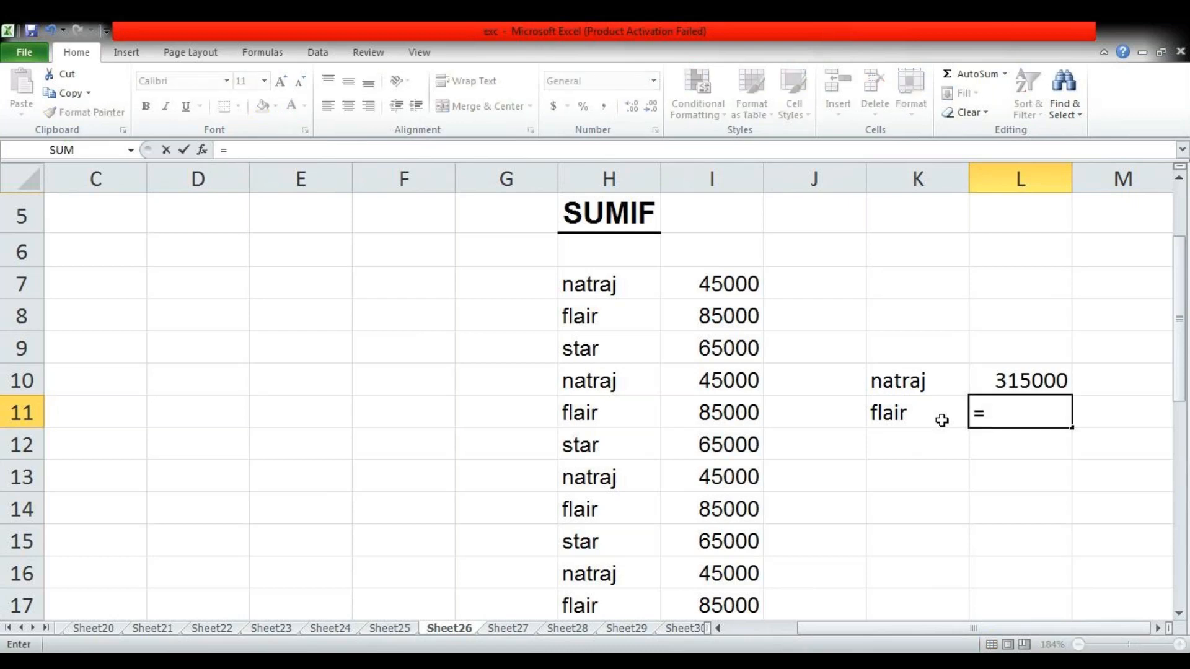
pyautogui.write('sumif')
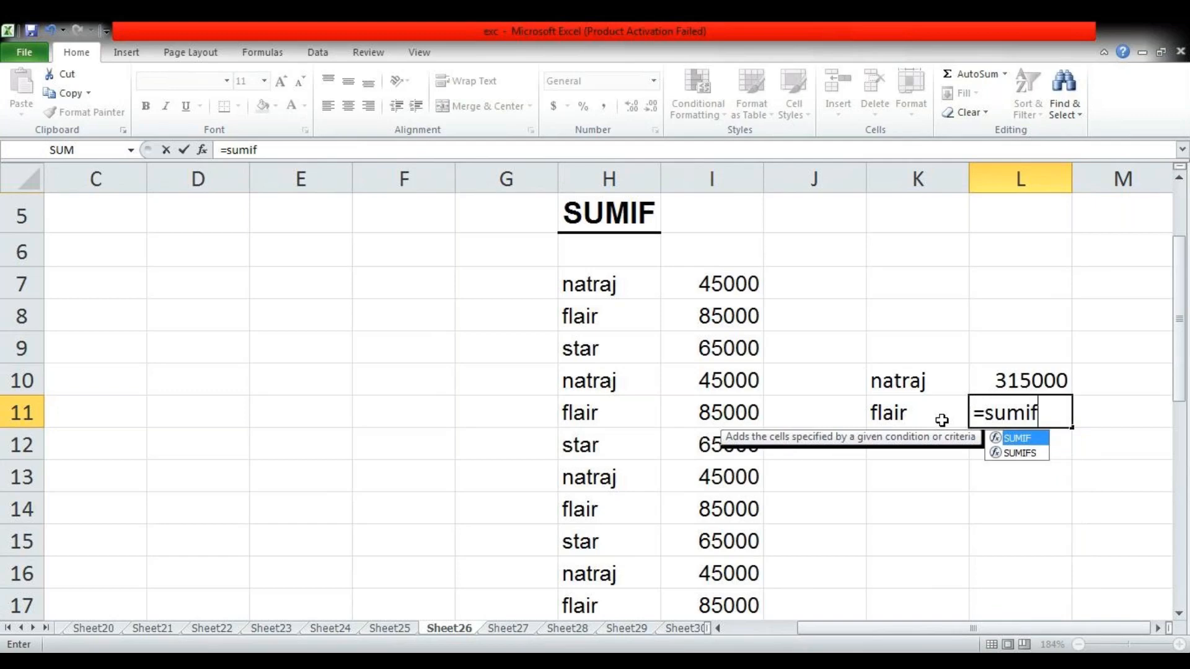
pyautogui.press('Tab')
pyautogui.moveTo(638, 284); pyautogui.dragTo(635, 562)
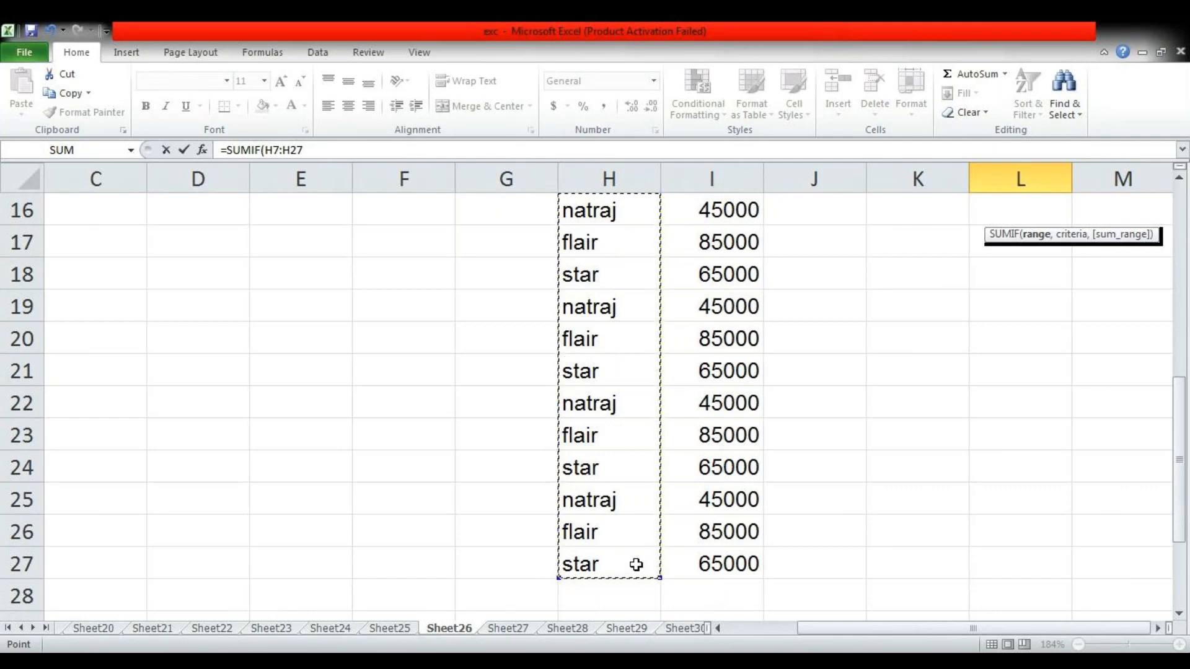
pyautogui.write(',')
pyautogui.scroll(3, 713, 539)
pyautogui.click(897, 547)
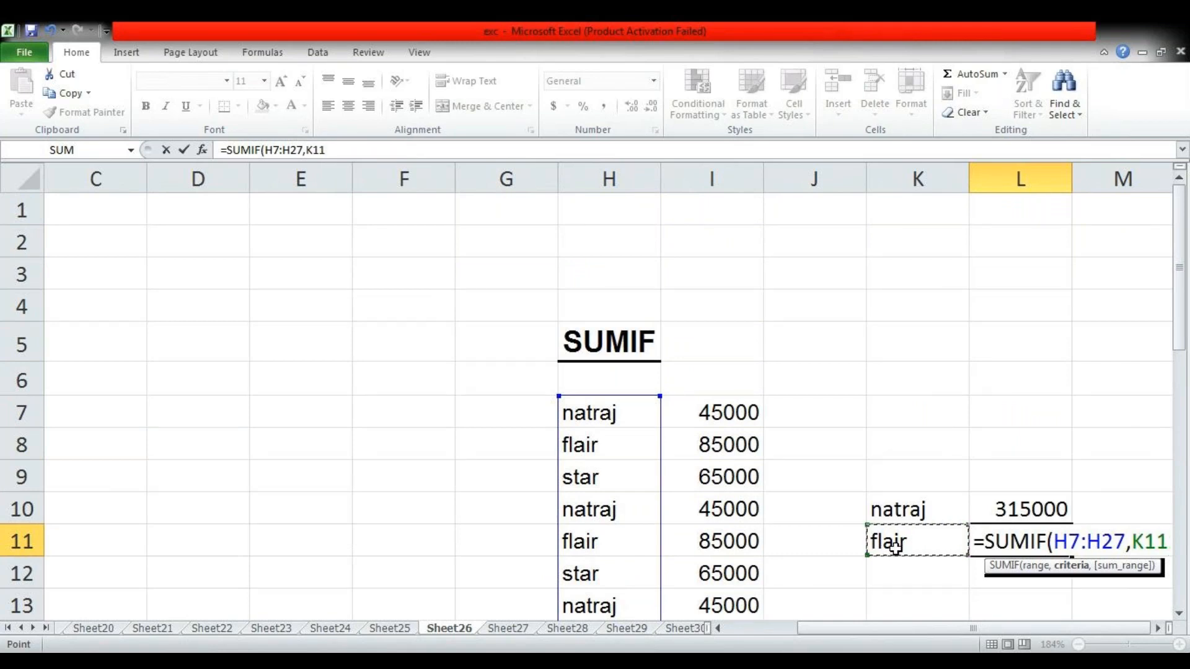
pyautogui.write(',')
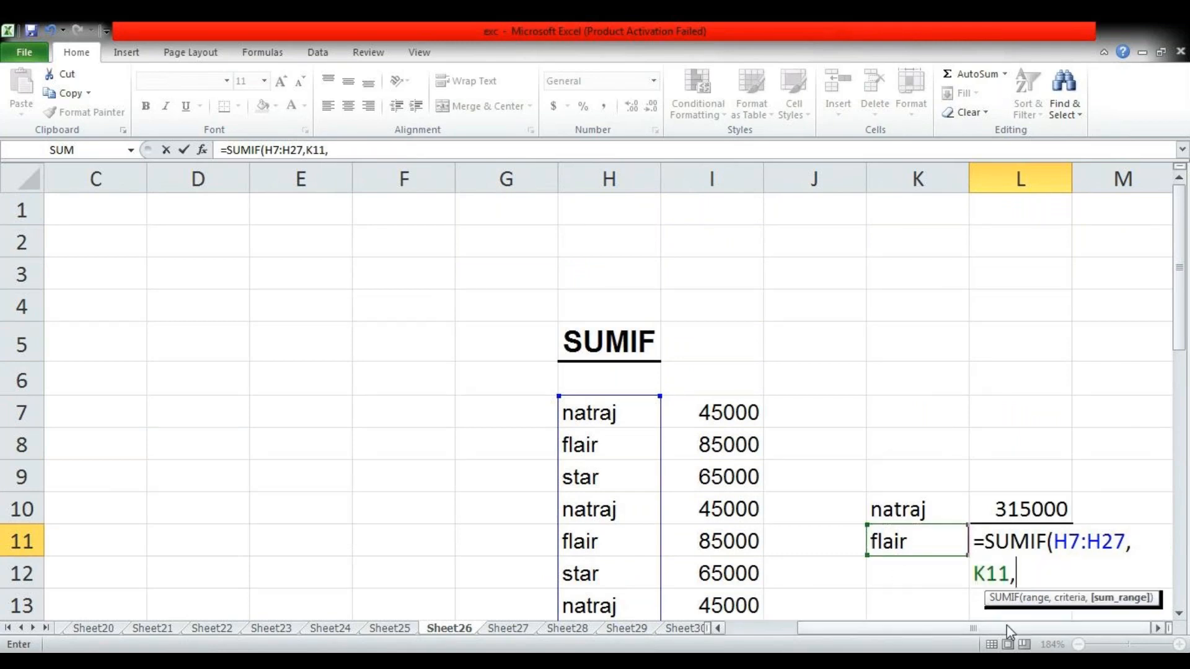
pyautogui.moveTo(743, 412); pyautogui.dragTo(747, 574)
pyautogui.scroll(3, 876, 525)
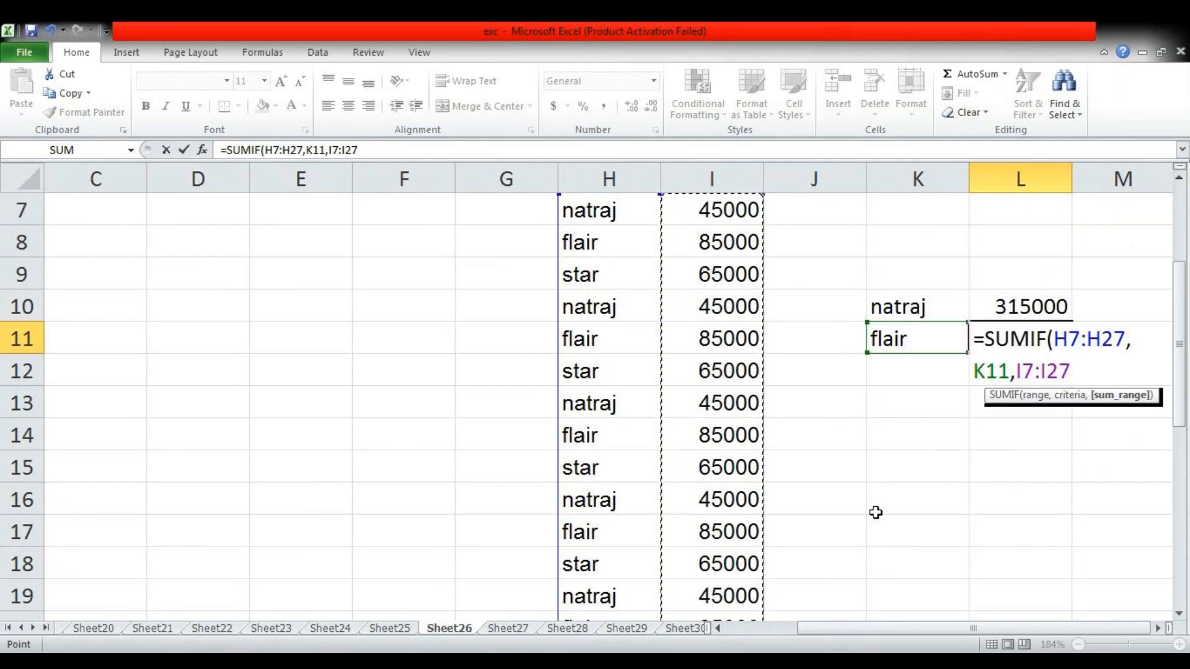
pyautogui.write(')')
pyautogui.press('Return')
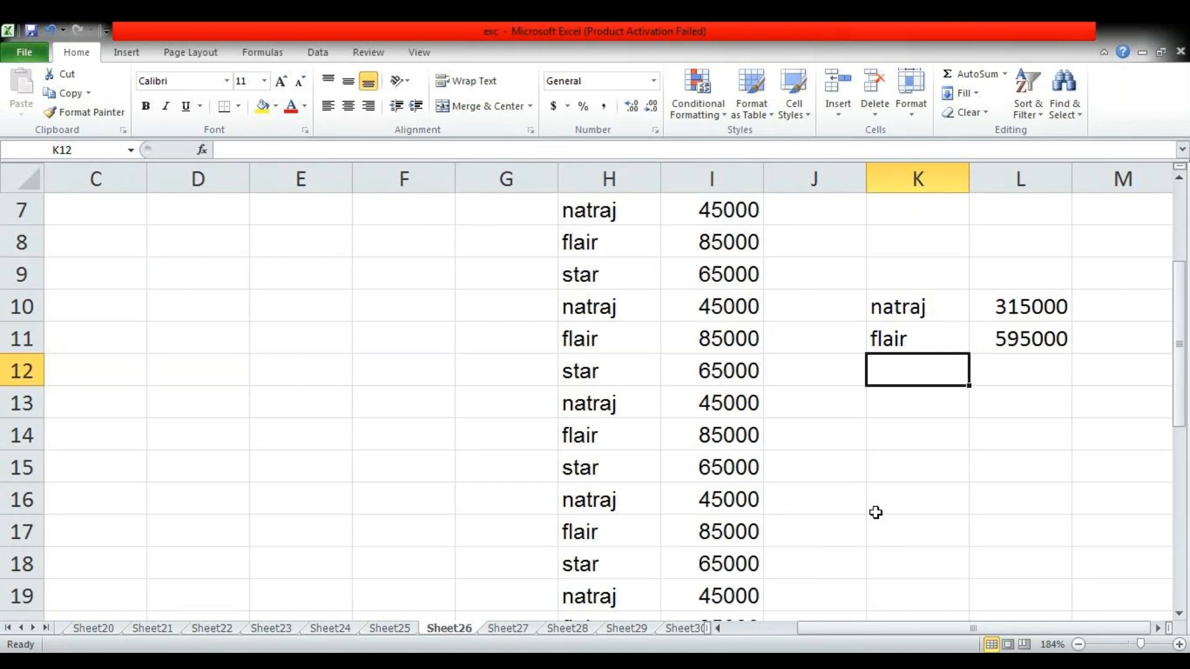
# Enter the third criterion "star" in K12 and start a SUMIF formula in L12 with H7:H27 as its range
pyautogui.write('star')
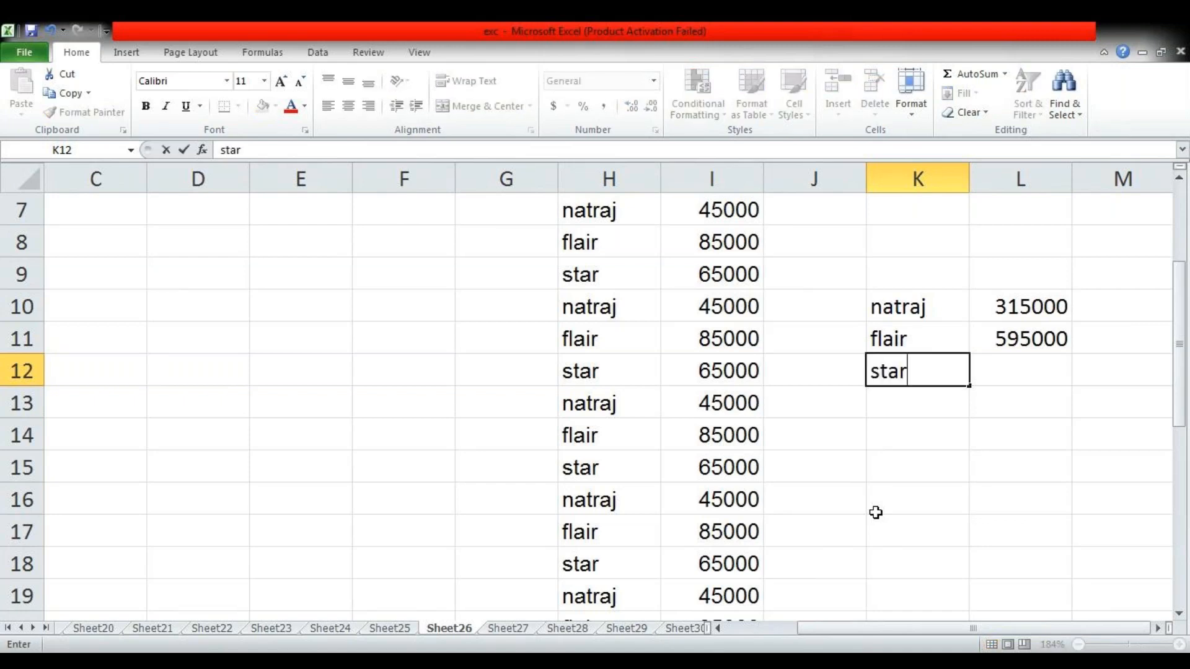
pyautogui.press('Tab')
pyautogui.write('=')
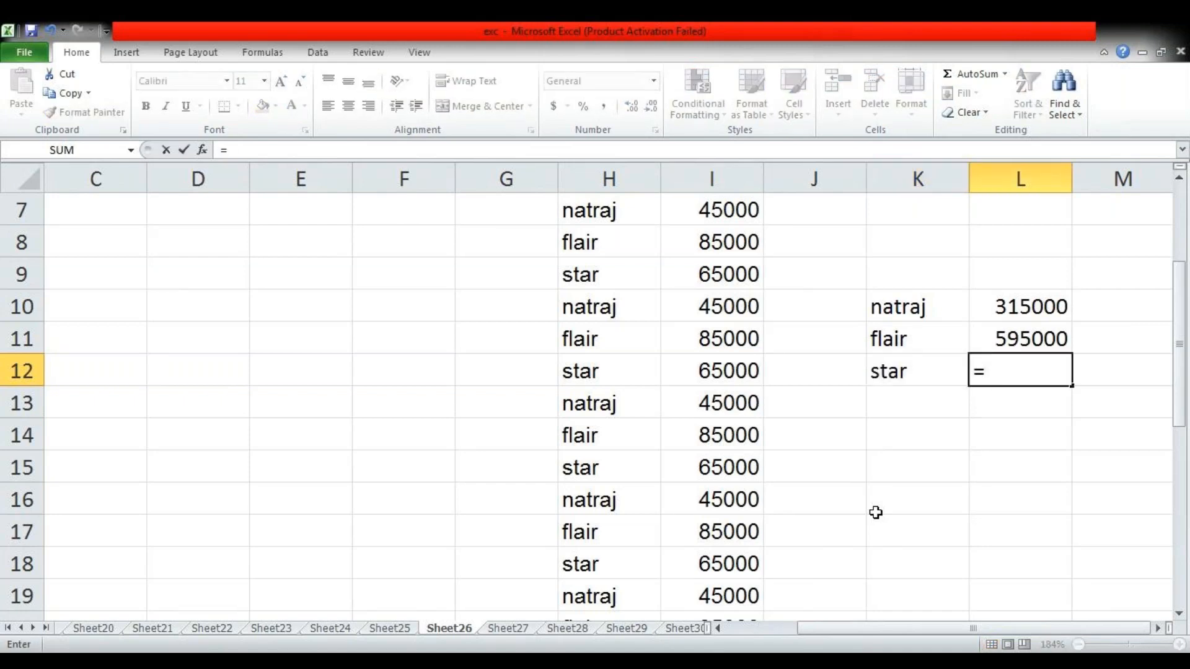
pyautogui.write('sum')
pyautogui.press('Down')
pyautogui.press('Tab')
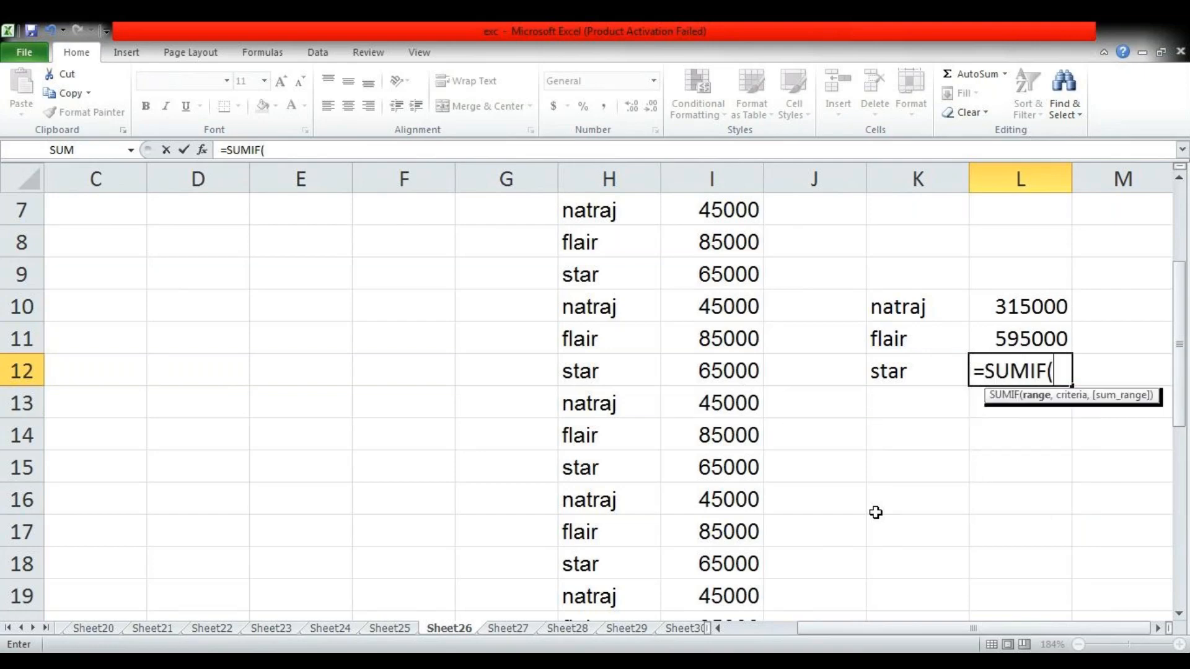
pyautogui.scroll(2, 875, 512)
pyautogui.moveTo(625, 410); pyautogui.dragTo(635, 514)
pyautogui.scroll(4, 886, 546)
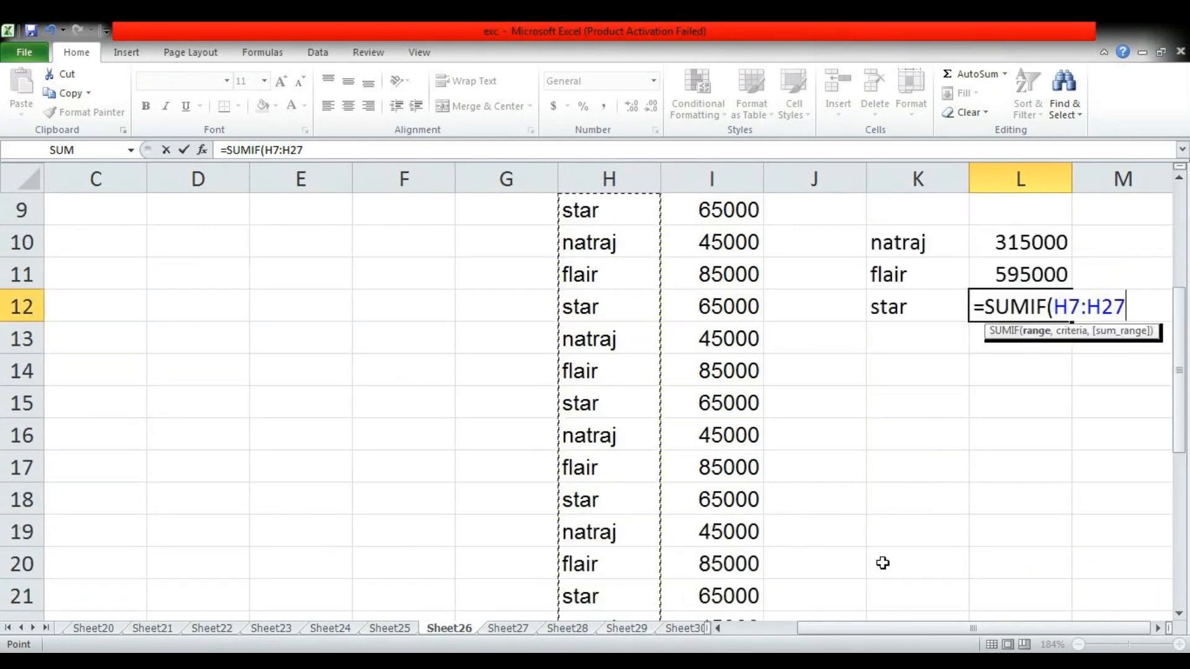
# Complete the L12 SUMIF formula with K12 as the criteria and I7:I27 as the sum range
pyautogui.write(',')
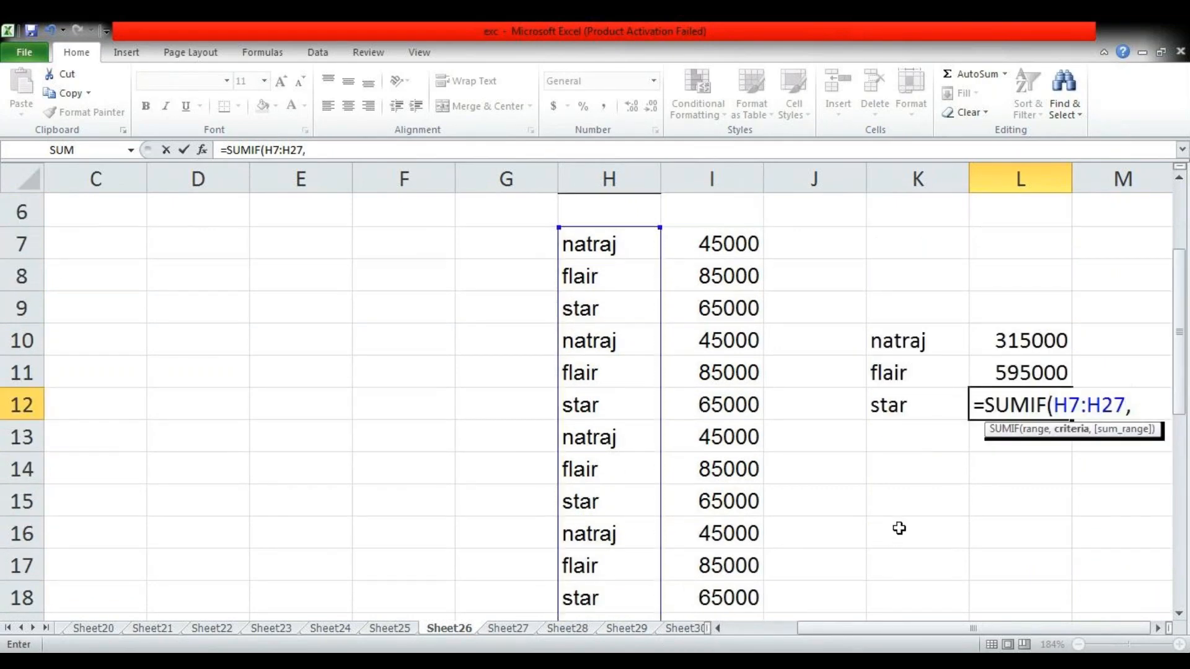
pyautogui.click(906, 403)
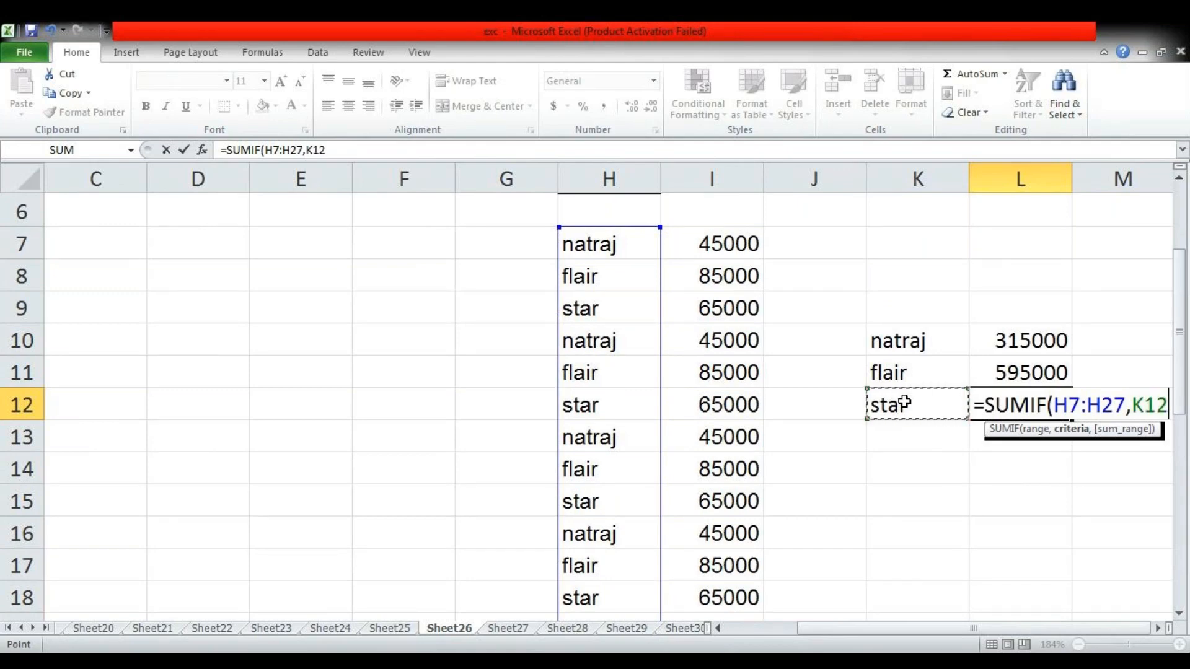
pyautogui.write(',')
pyautogui.moveTo(751, 244); pyautogui.dragTo(740, 564)
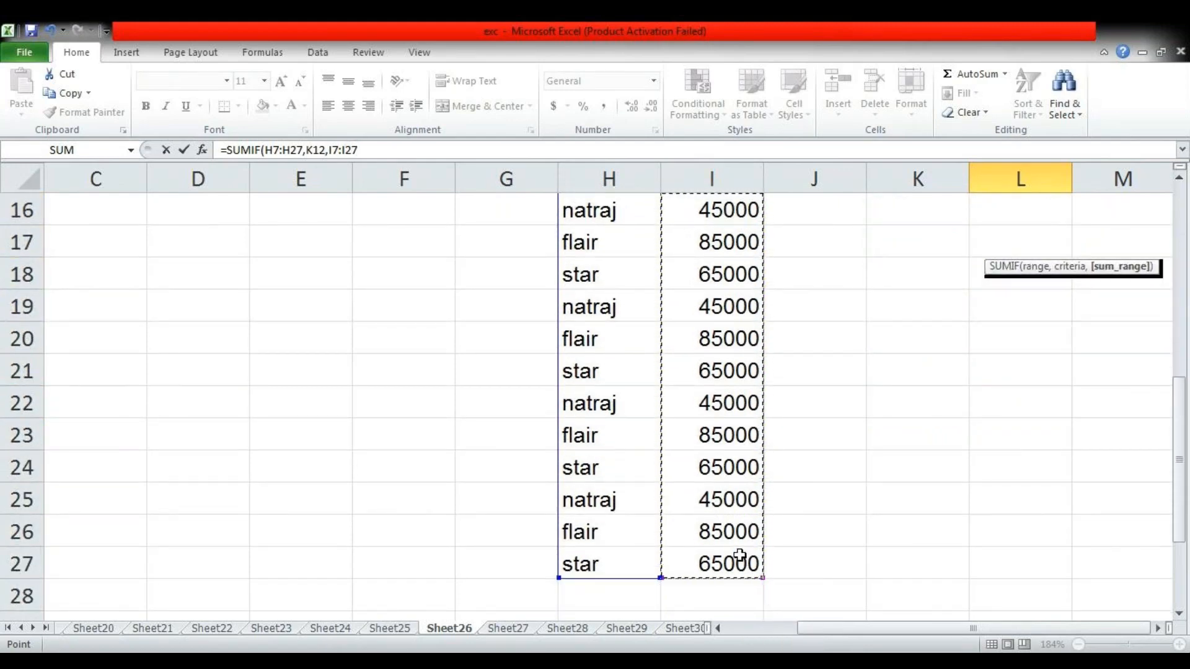
pyautogui.write(')')
pyautogui.press('Return')
pyautogui.scroll(-1, 781, 589)
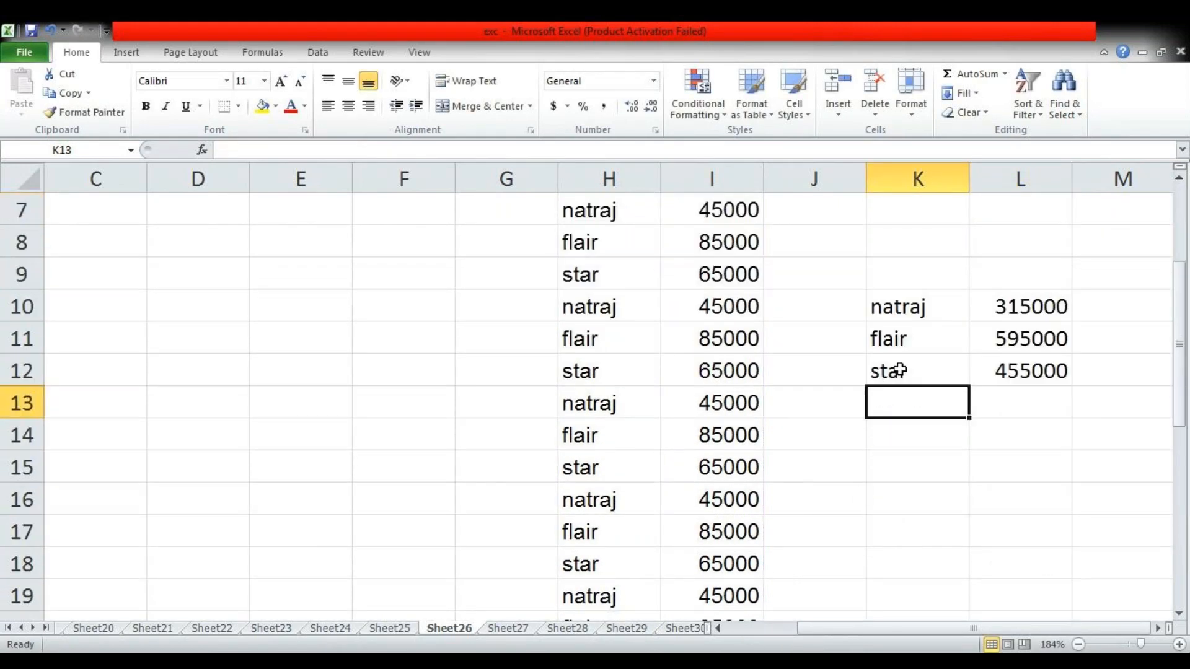
# Review the natraj, flair and star criteria and their SUMIF formulas in K10:L12 against the source list
pyautogui.click(885, 307)
pyautogui.click(1040, 310)
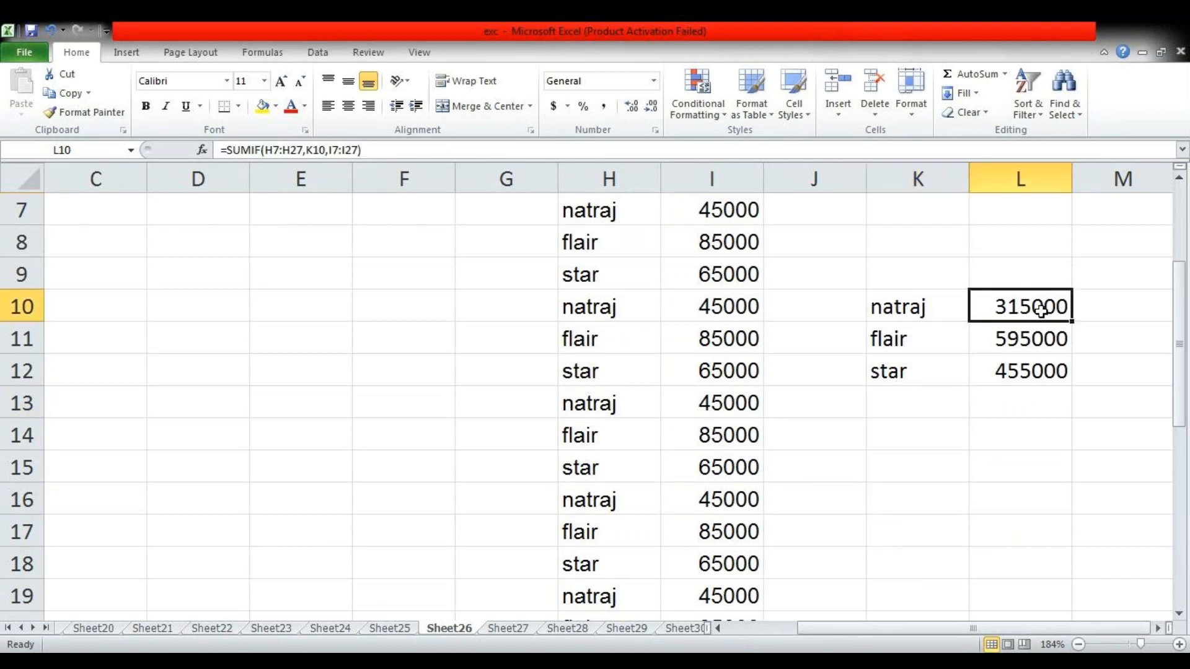
pyautogui.click(903, 339)
pyautogui.click(1026, 339)
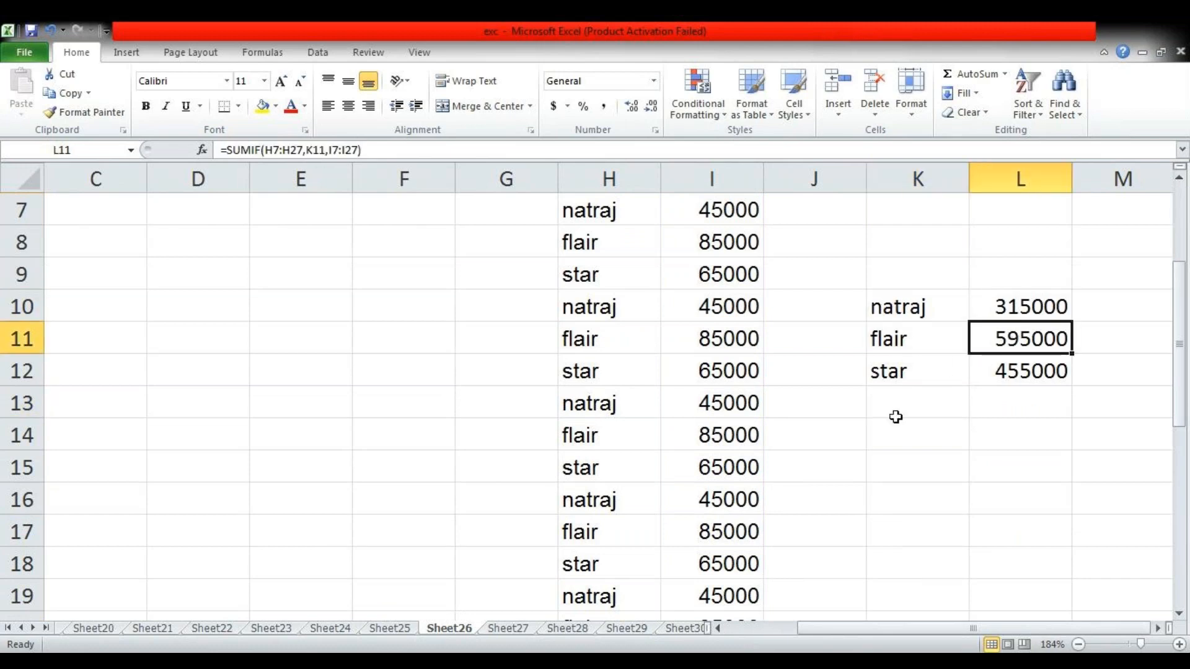
pyautogui.click(891, 376)
pyautogui.click(1010, 377)
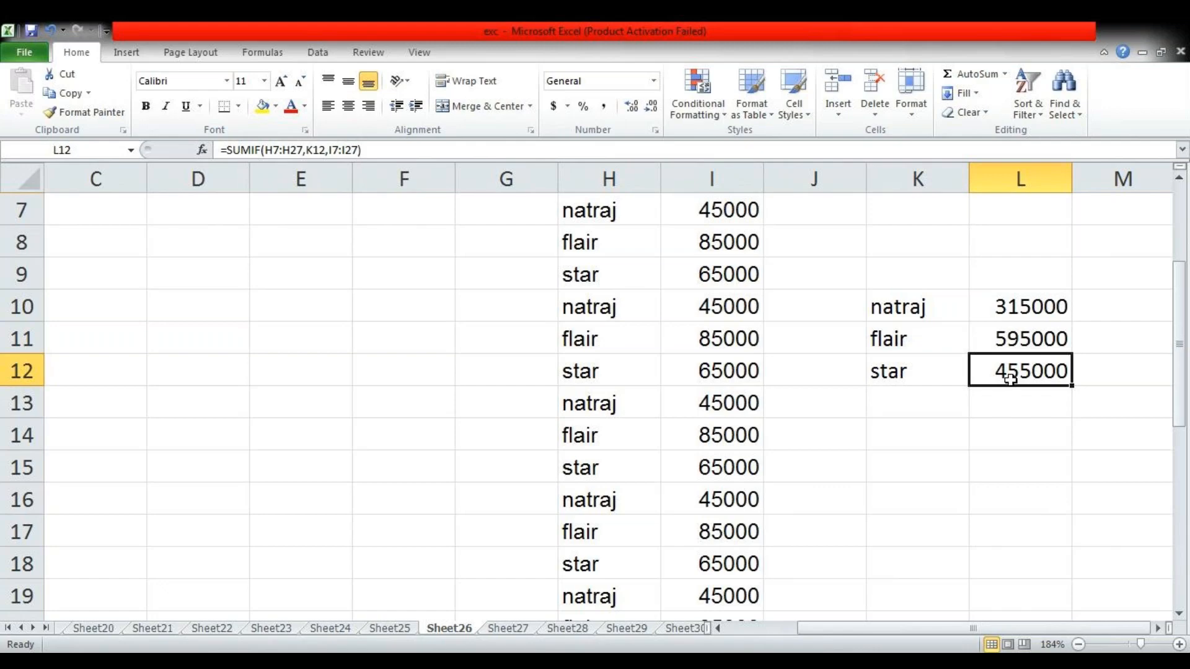
pyautogui.scroll(1, 899, 378)
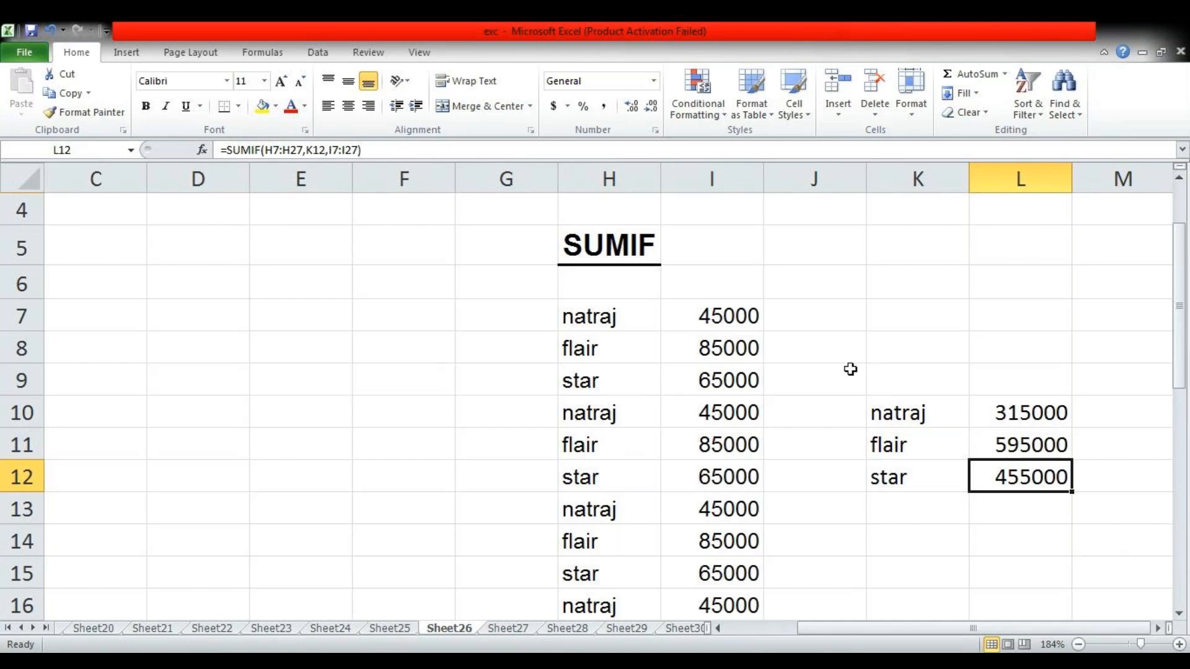
pyautogui.scroll(-1, 837, 428)
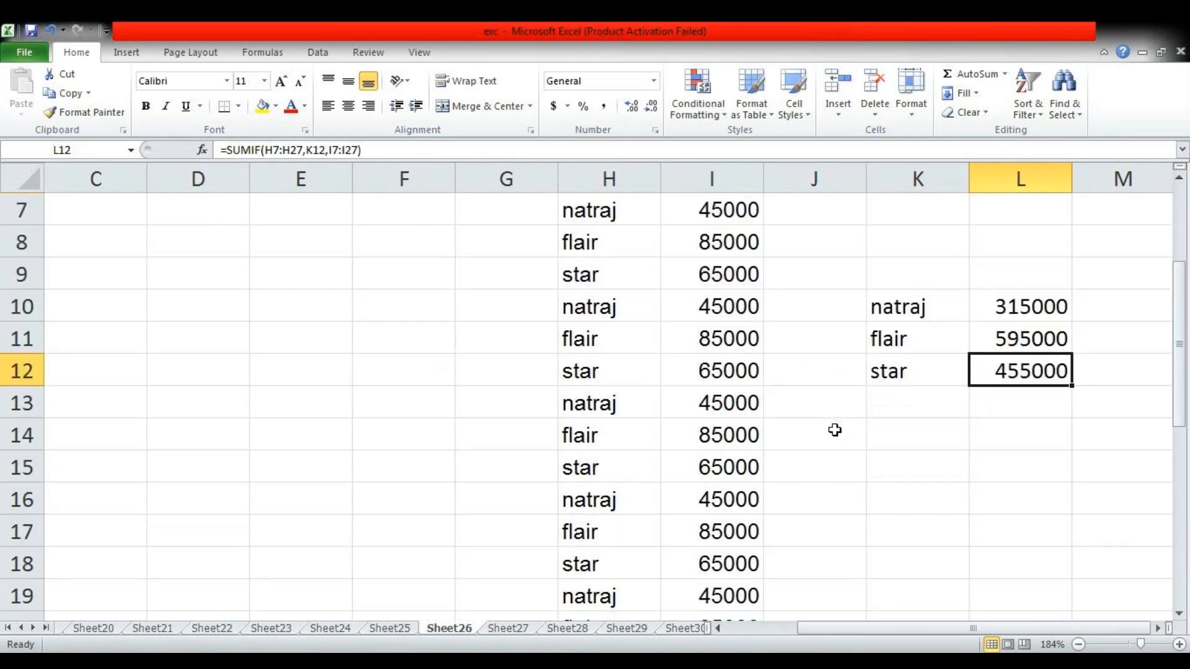
# Open the SUMPRODUCT example on Sheet27 and clear the Total Sales Value result in L13
pyautogui.hotkey('ctrl', 'pagedown')
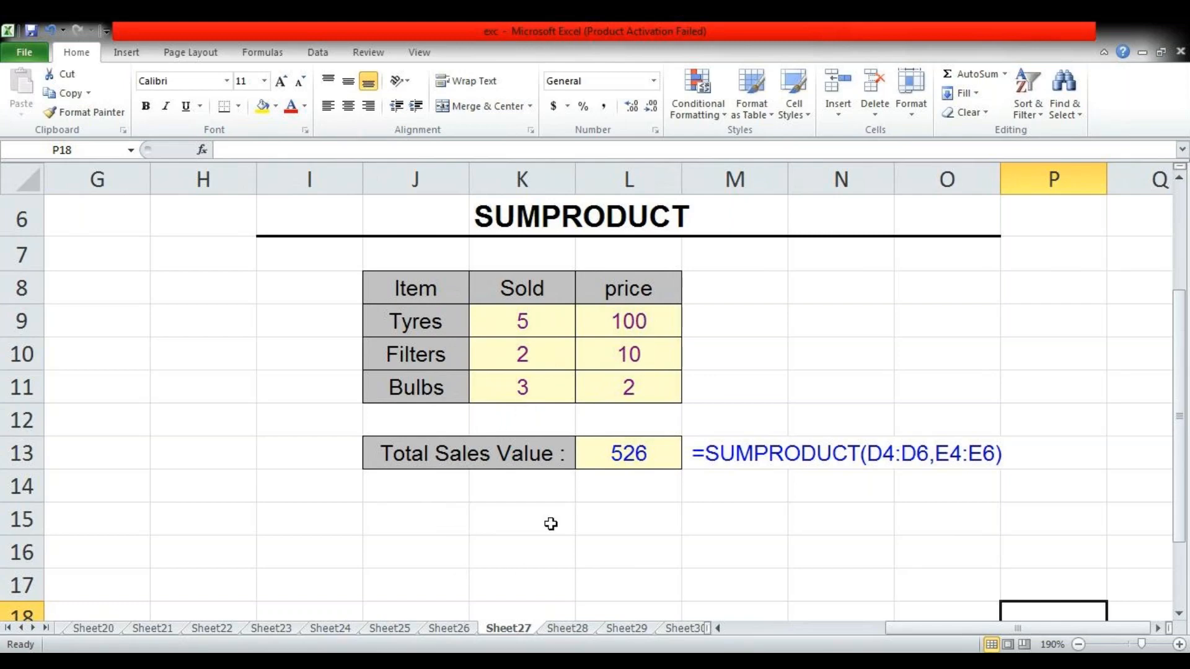
pyautogui.click(517, 525)
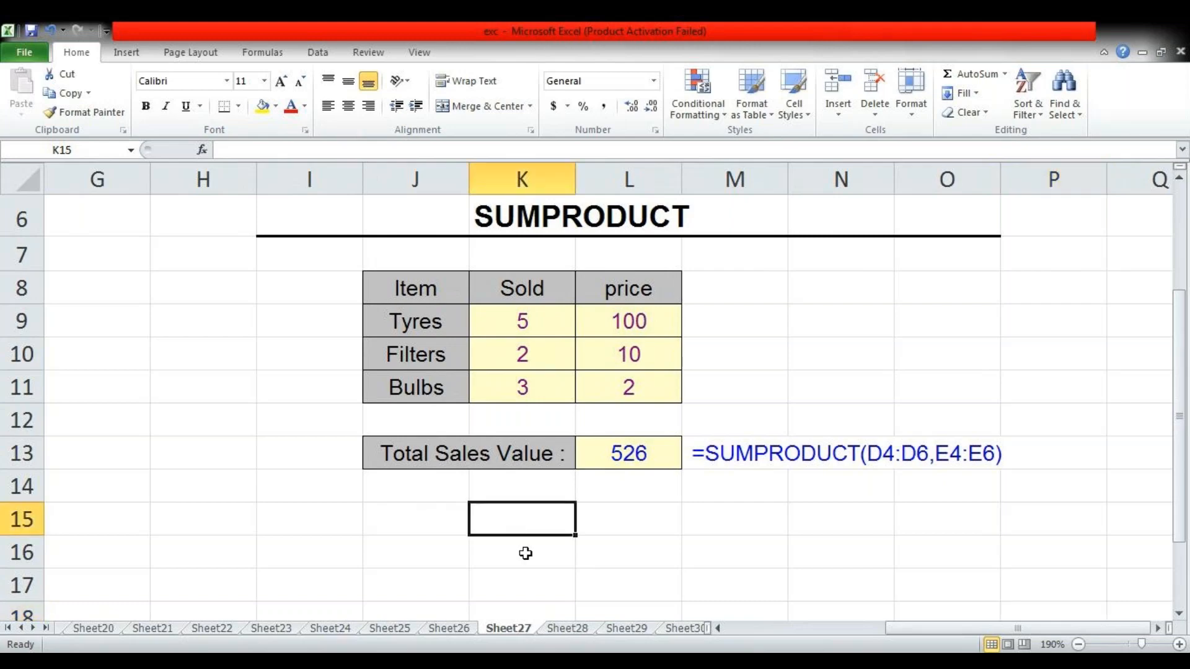
pyautogui.press('Up')
pyautogui.press('Up')
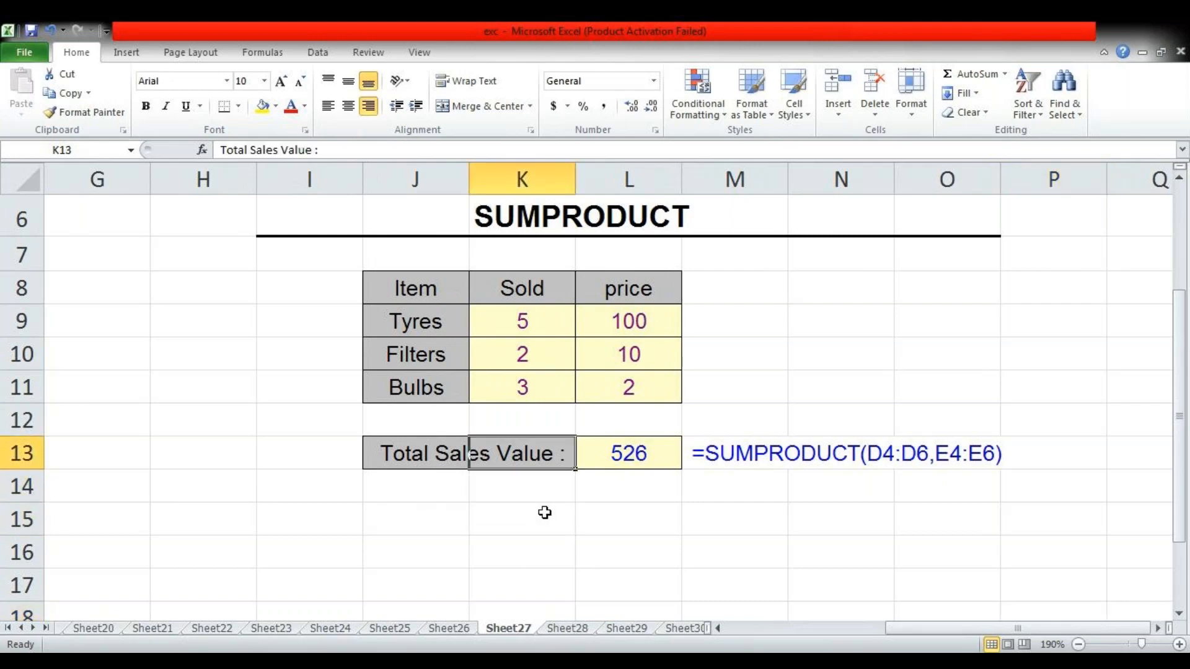
pyautogui.press('Right')
pyautogui.press('Delete')
pyautogui.press('Up')
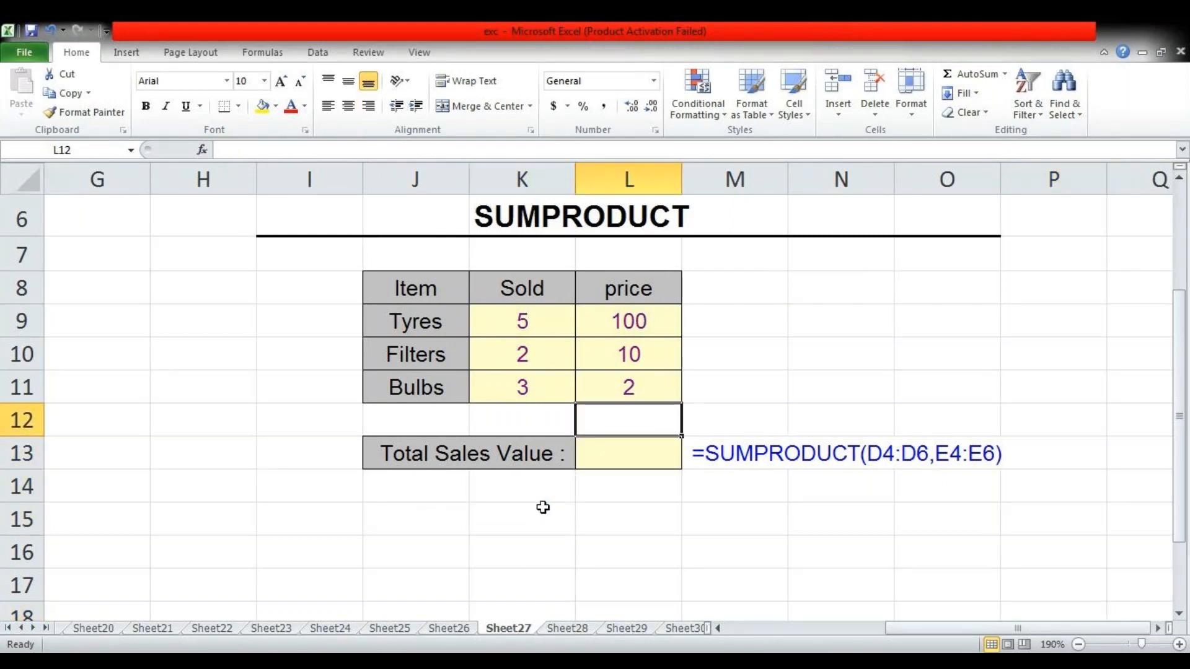
# Calculate the total sales value in L13 with =SUMPRODUCT(K9:K11,L9:L11)
pyautogui.press('Down')
pyautogui.write('=')
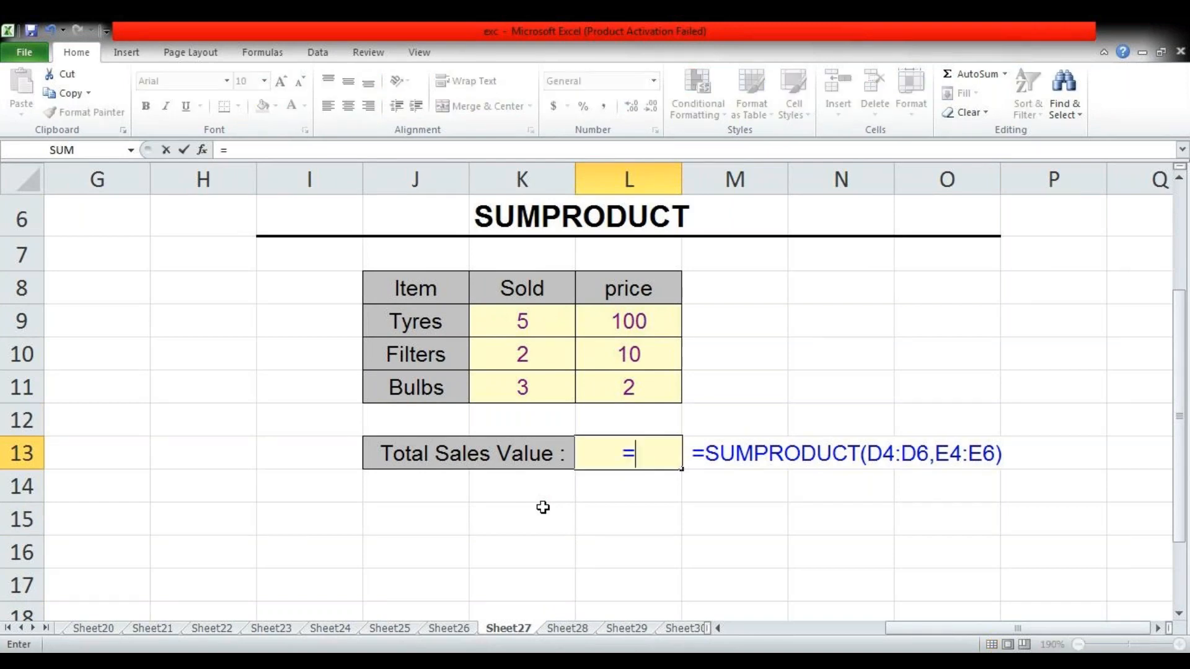
pyautogui.write('sum')
pyautogui.press('Down')
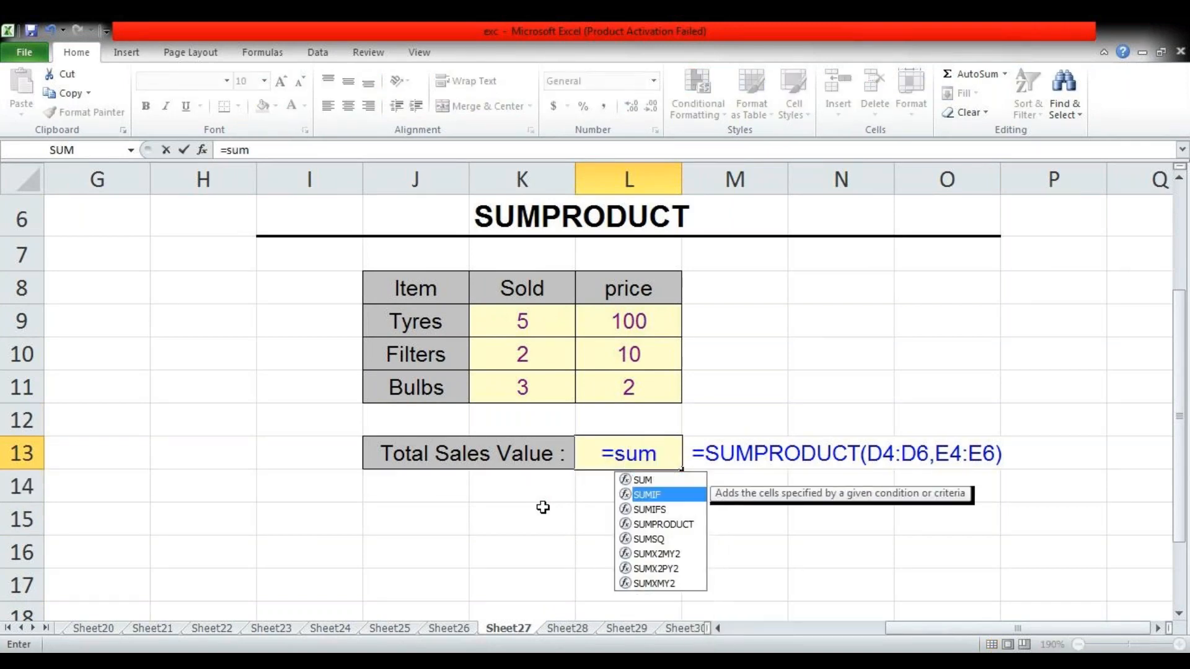
pyautogui.press('Tab')
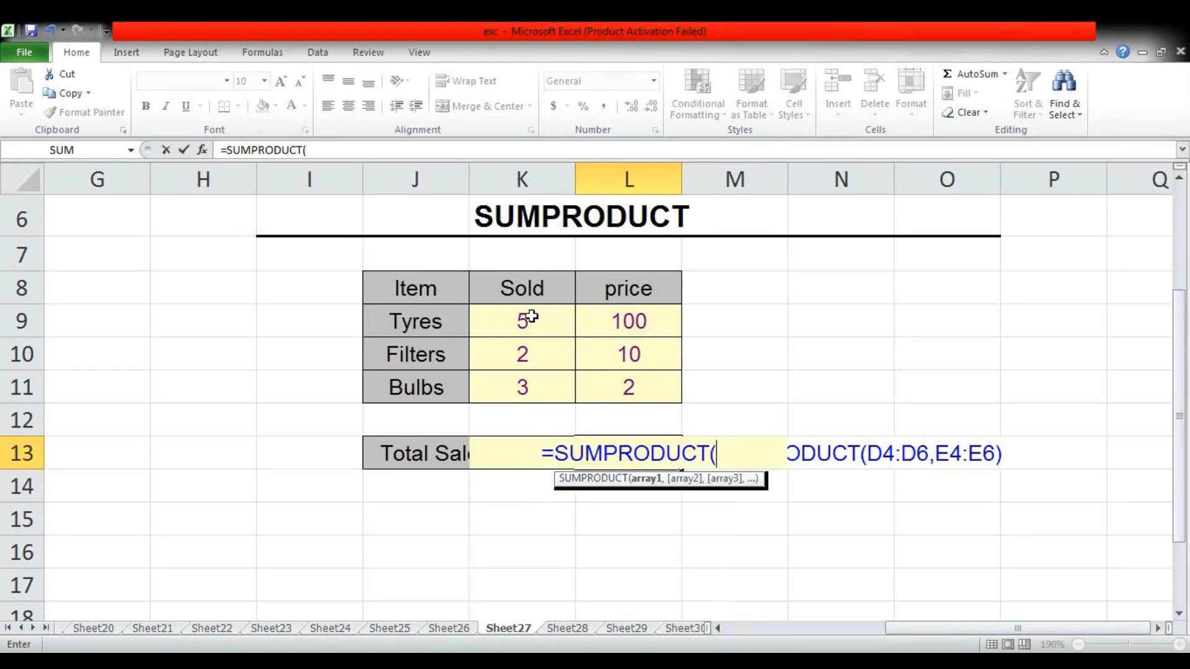
pyautogui.moveTo(540, 321); pyautogui.dragTo(532, 376)
pyautogui.write(',')
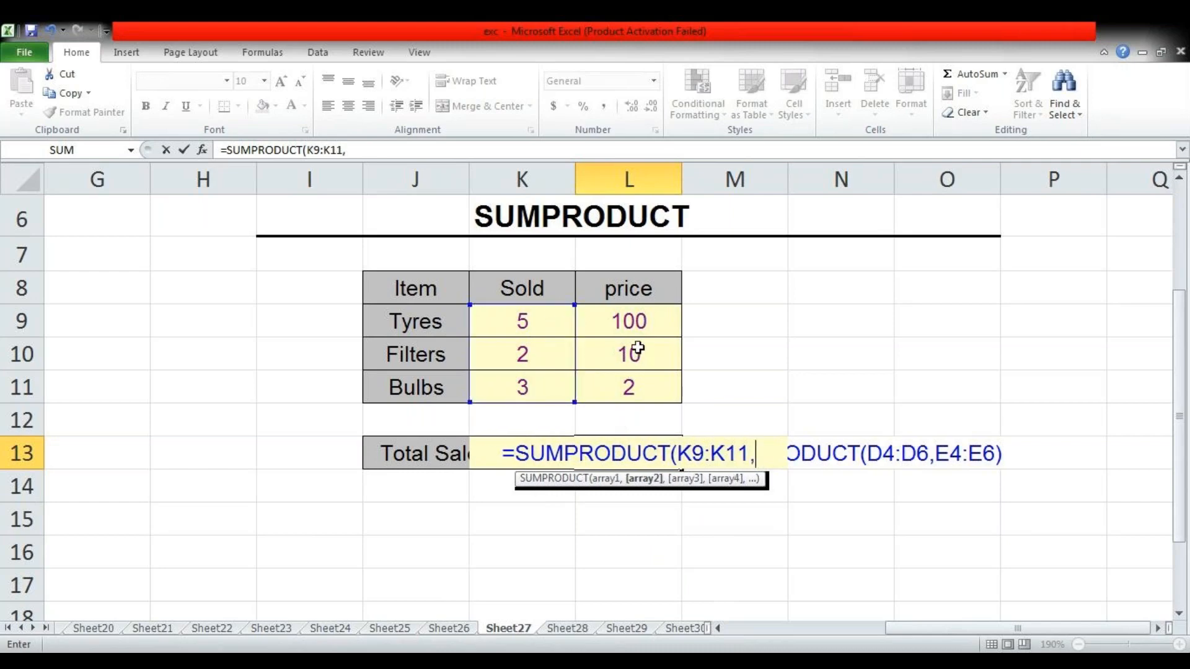
pyautogui.moveTo(634, 324); pyautogui.dragTo(634, 393)
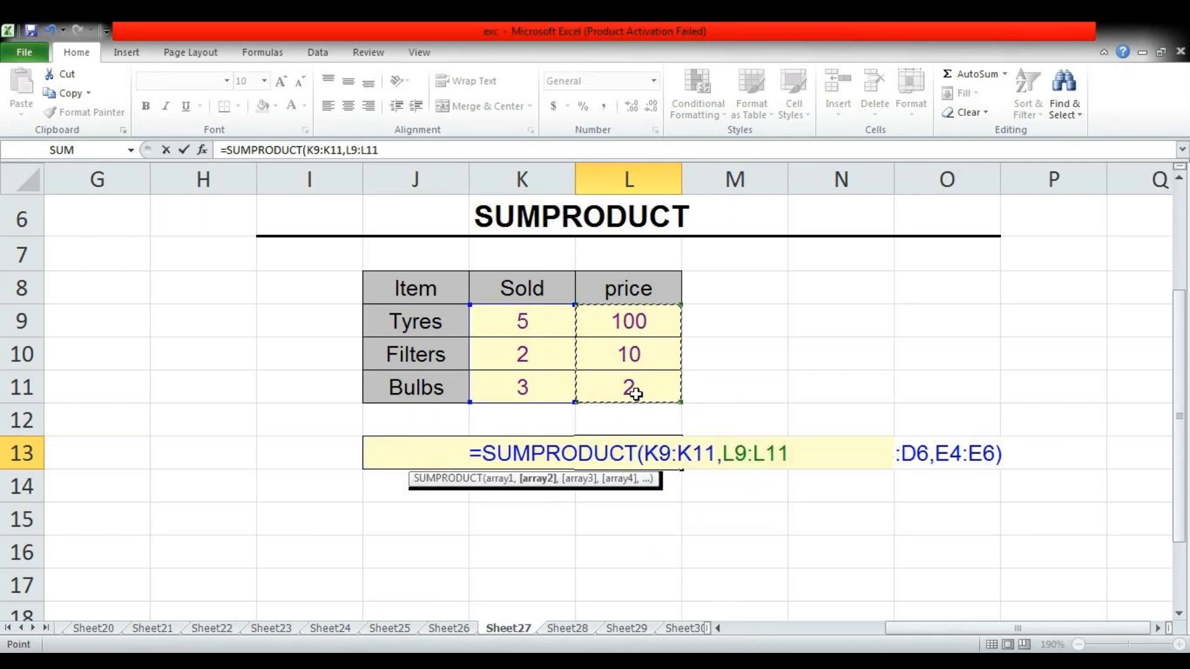
pyautogui.write(')')
pyautogui.press('Return')
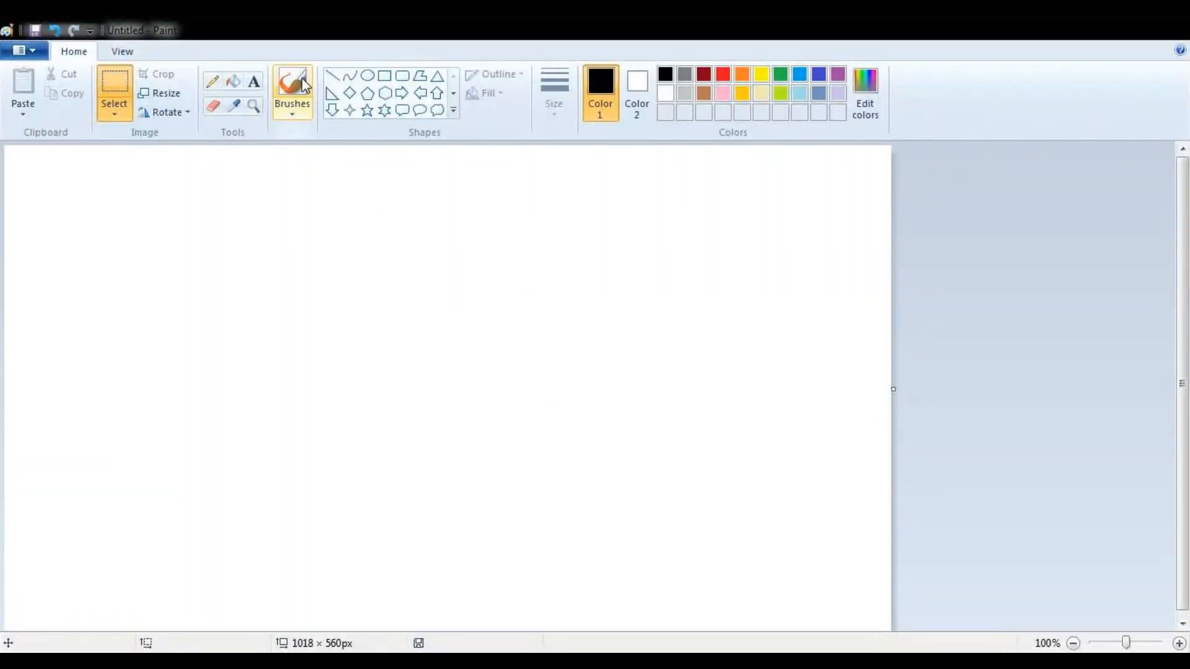
# Switch to Paint and handwrite the products "25 x 5" and "2 x 4" on two lines with the brush
pyautogui.click(303, 80)
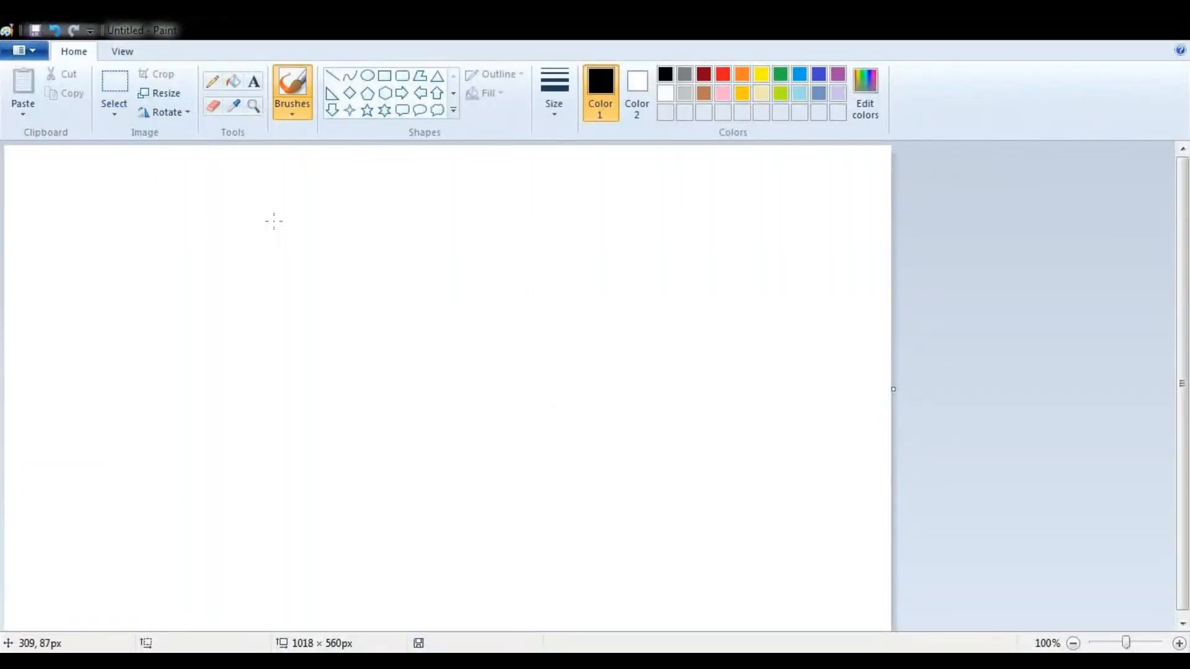
pyautogui.moveTo(272, 218)
pyautogui.mouseDown()
pyautogui.moveTo(278, 247)
pyautogui.moveTo(299, 254)
pyautogui.mouseUp()
pyautogui.moveTo(325, 214)
pyautogui.mouseDown()
pyautogui.moveTo(317, 241)
pyautogui.moveTo(334, 245)
pyautogui.moveTo(338, 207)
pyautogui.moveTo(399, 240)
pyautogui.mouseUp()
pyautogui.moveTo(452, 209); pyautogui.dragTo(454, 247)
pyautogui.moveTo(305, 300); pyautogui.dragTo(340, 331)
pyautogui.moveTo(397, 287)
pyautogui.mouseDown()
pyautogui.moveTo(375, 321)
pyautogui.moveTo(413, 317)
pyautogui.mouseUp()
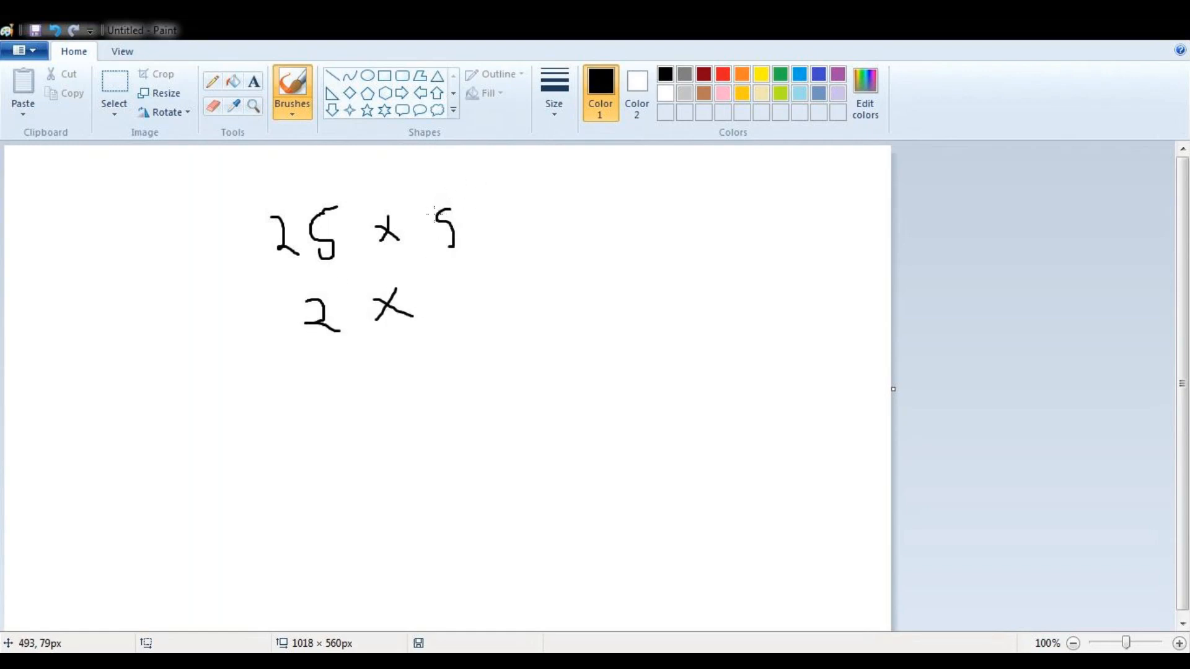
pyautogui.moveTo(440, 211); pyautogui.dragTo(476, 199)
pyautogui.moveTo(452, 249)
pyautogui.mouseDown()
pyautogui.moveTo(426, 254)
pyautogui.moveTo(477, 340)
pyautogui.mouseUp()
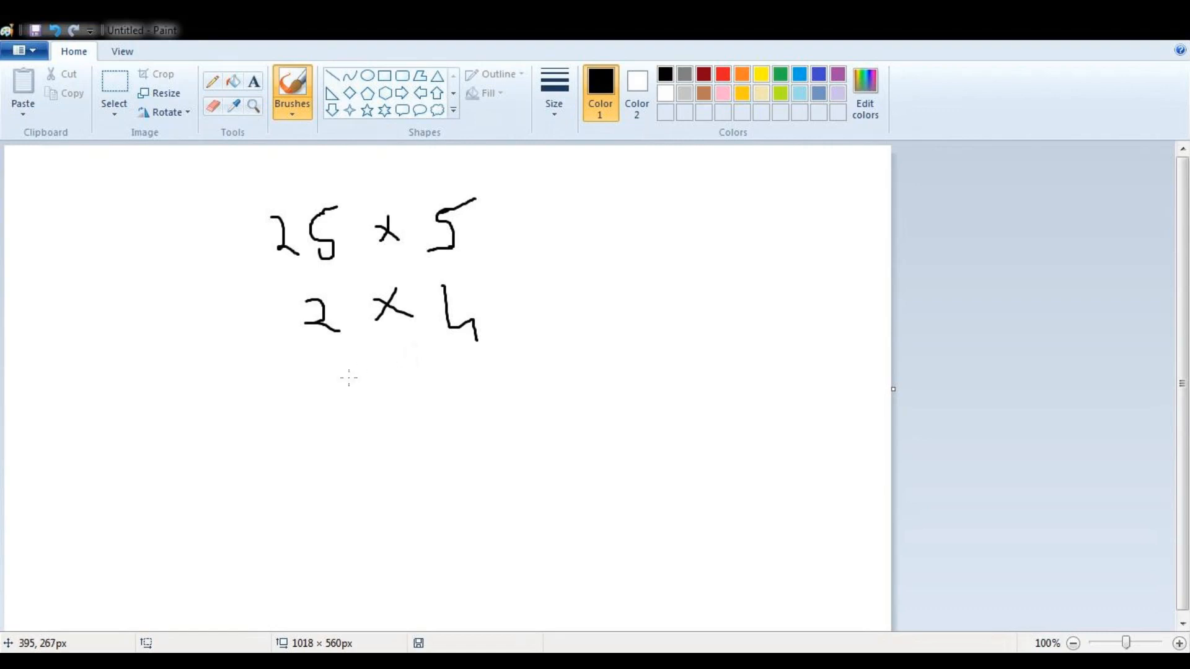
# Handwrite the results "= 125" and "8" beside the products, with a sum line and the total 133 below
pyautogui.moveTo(543, 212)
pyautogui.mouseDown()
pyautogui.moveTo(563, 206)
pyautogui.moveTo(554, 229)
pyautogui.moveTo(595, 220)
pyautogui.moveTo(613, 188)
pyautogui.moveTo(611, 214)
pyautogui.moveTo(635, 216)
pyautogui.moveTo(657, 209)
pyautogui.moveTo(663, 187)
pyautogui.moveTo(647, 188)
pyautogui.moveTo(659, 198)
pyautogui.moveTo(661, 254)
pyautogui.moveTo(664, 238)
pyautogui.moveTo(650, 236)
pyautogui.mouseUp()
pyautogui.hotkey('ctrl', 'z')
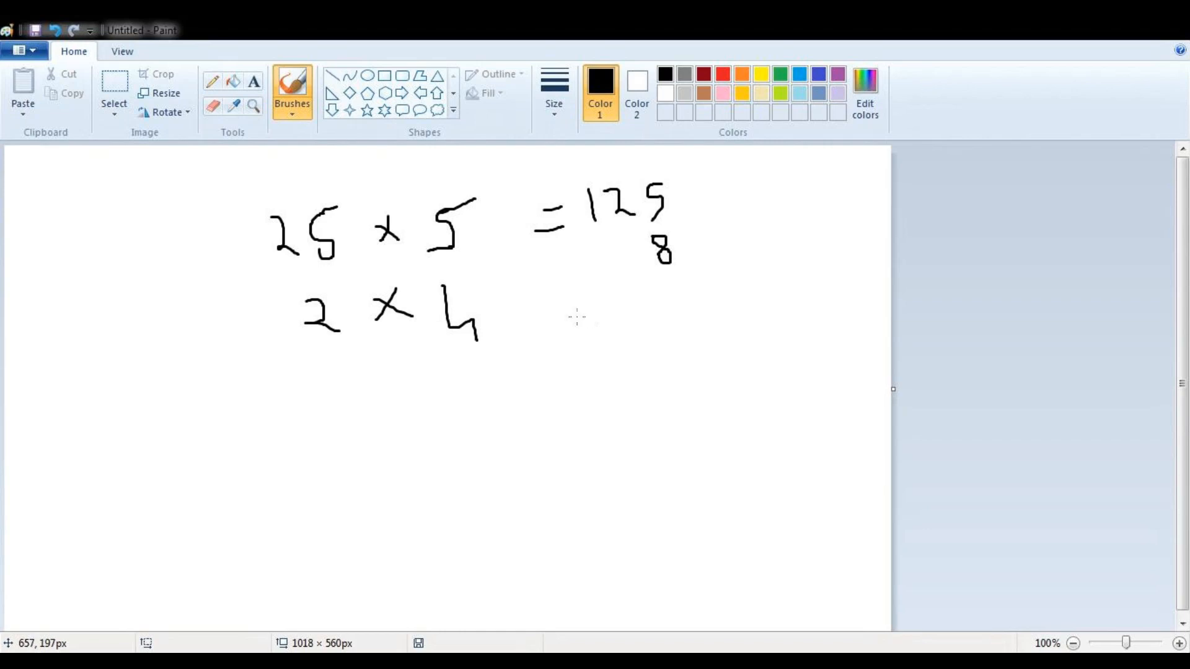
pyautogui.moveTo(549, 322); pyautogui.dragTo(718, 291)
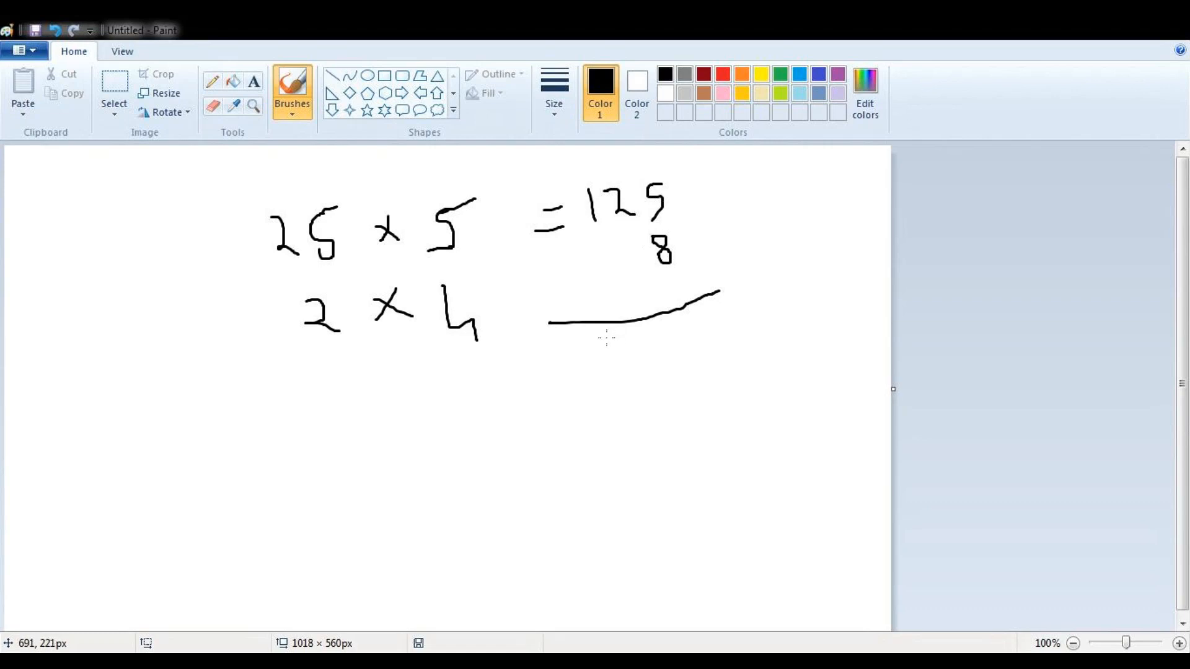
pyautogui.moveTo(606, 337); pyautogui.dragTo(615, 365)
pyautogui.moveTo(635, 341)
pyautogui.mouseDown()
pyautogui.moveTo(656, 334)
pyautogui.moveTo(643, 363)
pyautogui.mouseUp()
pyautogui.moveTo(678, 324)
pyautogui.mouseDown()
pyautogui.moveTo(690, 323)
pyautogui.moveTo(684, 352)
pyautogui.mouseUp()
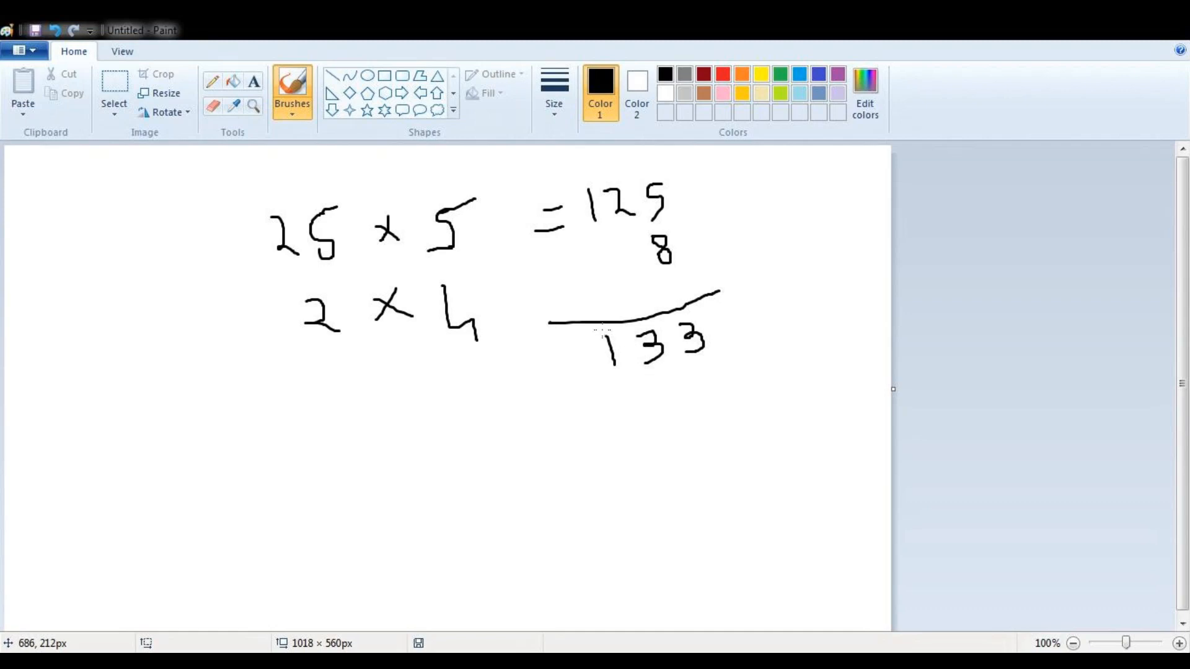
# Circle the handwritten total 133 and label it "Sum Product" with the brush
pyautogui.moveTo(721, 319)
pyautogui.mouseDown()
pyautogui.moveTo(581, 323)
pyautogui.moveTo(648, 421)
pyautogui.moveTo(720, 317)
pyautogui.moveTo(772, 339)
pyautogui.moveTo(764, 350)
pyautogui.moveTo(818, 309)
pyautogui.moveTo(840, 335)
pyautogui.moveTo(853, 301)
pyautogui.moveTo(860, 331)
pyautogui.mouseUp()
pyautogui.moveTo(776, 371)
pyautogui.mouseDown()
pyautogui.moveTo(776, 406)
pyautogui.moveTo(787, 376)
pyautogui.moveTo(779, 385)
pyautogui.moveTo(804, 383)
pyautogui.moveTo(810, 397)
pyautogui.moveTo(837, 359)
pyautogui.moveTo(846, 380)
pyautogui.moveTo(860, 371)
pyautogui.moveTo(864, 392)
pyautogui.moveTo(875, 372)
pyautogui.moveTo(856, 396)
pyautogui.mouseUp()
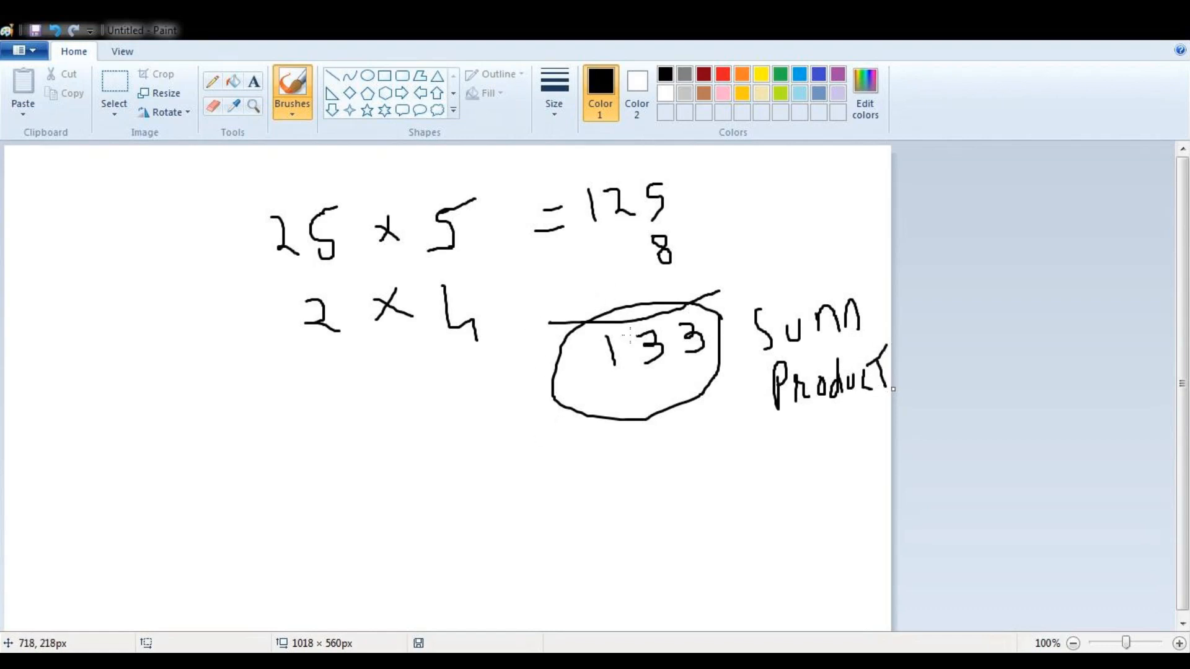
pyautogui.moveTo(508, 221)
pyautogui.mouseDown()
pyautogui.moveTo(550, 213)
pyautogui.moveTo(565, 238)
pyautogui.mouseUp()
pyautogui.moveTo(532, 282)
pyautogui.mouseDown()
pyautogui.moveTo(565, 279)
pyautogui.moveTo(564, 293)
pyautogui.mouseUp()
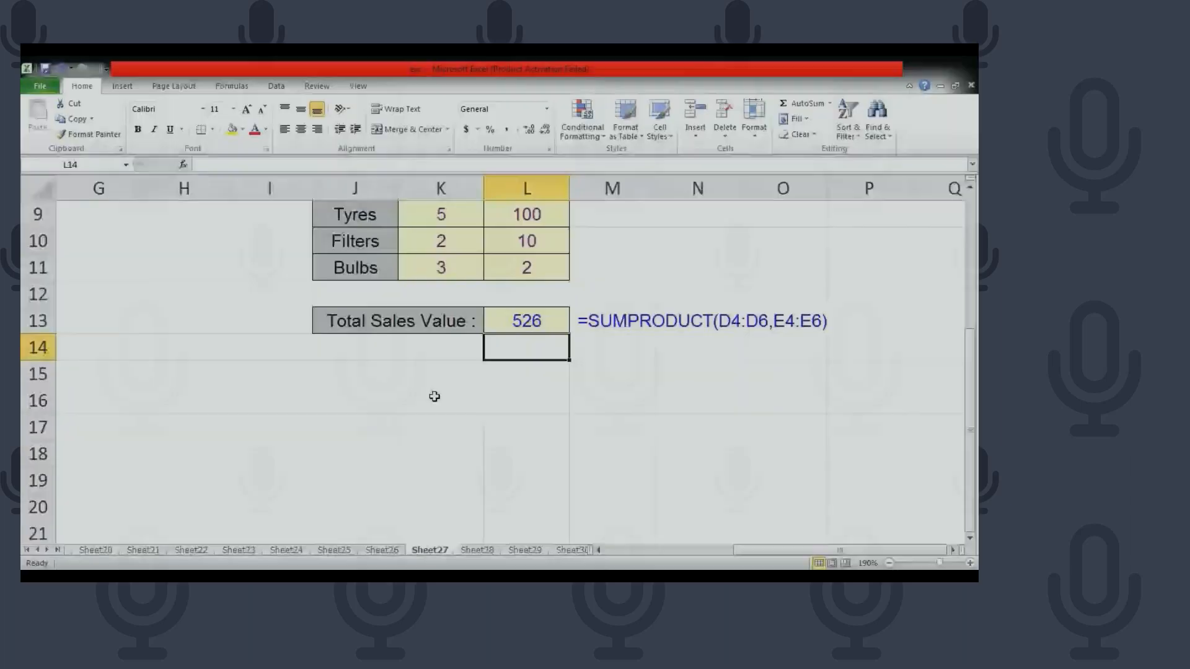
# Return to Excel and enter 25 in J15 and 5 in K15 below the sales table
pyautogui.click(443, 411)
pyautogui.write('25')
pyautogui.press('Right')
pyautogui.write('5')
pyautogui.press('Tab')
pyautogui.press('Return')
# Enter the second pair of factors, 2 in J16 and 4 in K16
pyautogui.press('Left')
pyautogui.write('2')
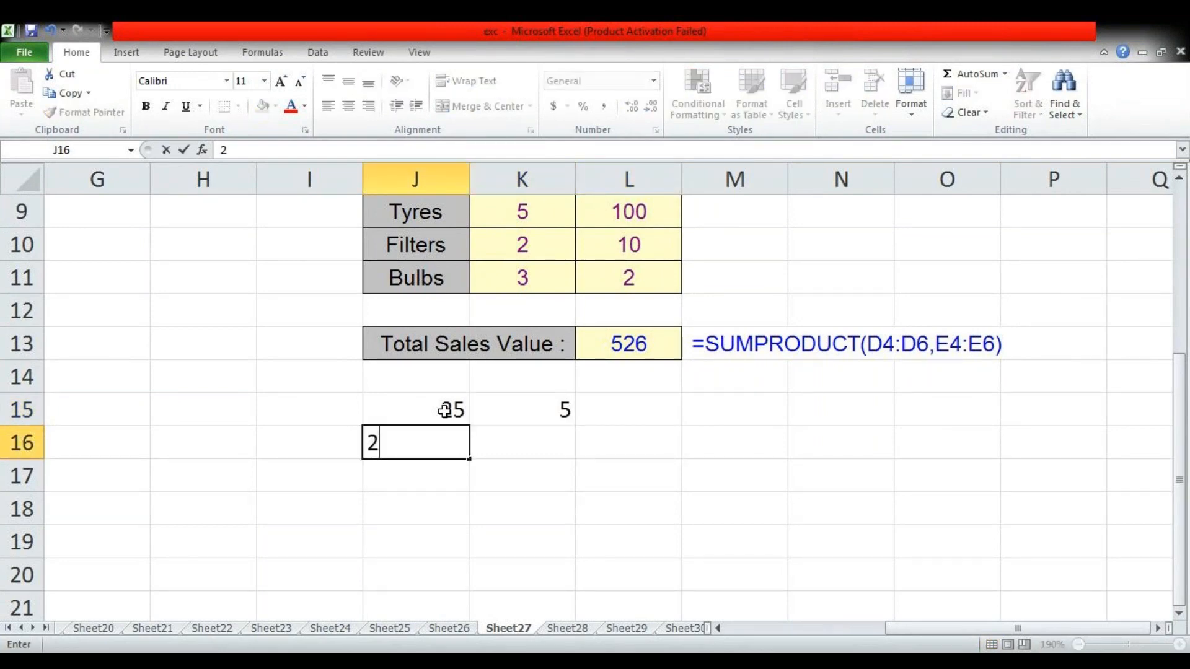
pyautogui.press('Right')
pyautogui.write('4')
pyautogui.press('Right')
pyautogui.press('Up')
pyautogui.press('Down')
pyautogui.press('Down')
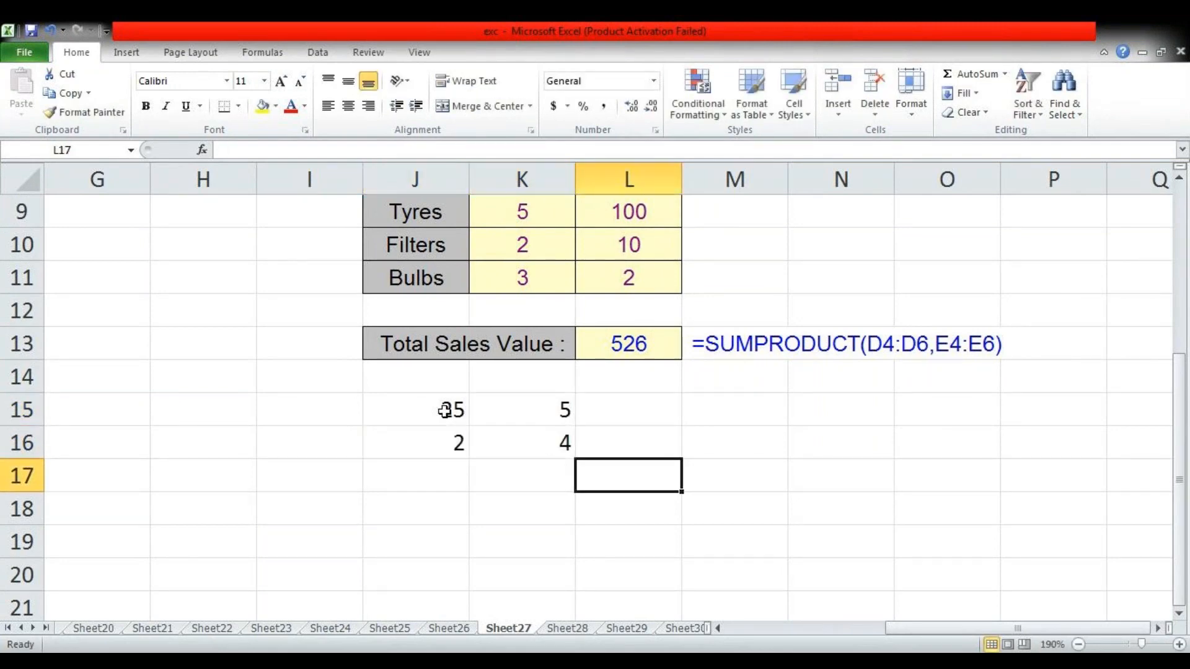
# Calculate the sum of products in L17 with =SUMPRODUCT(J15:J16,K15:K16)
pyautogui.write('=sum')
pyautogui.press('Down')
pyautogui.press('Down')
pyautogui.press('Down')
pyautogui.press('Tab')
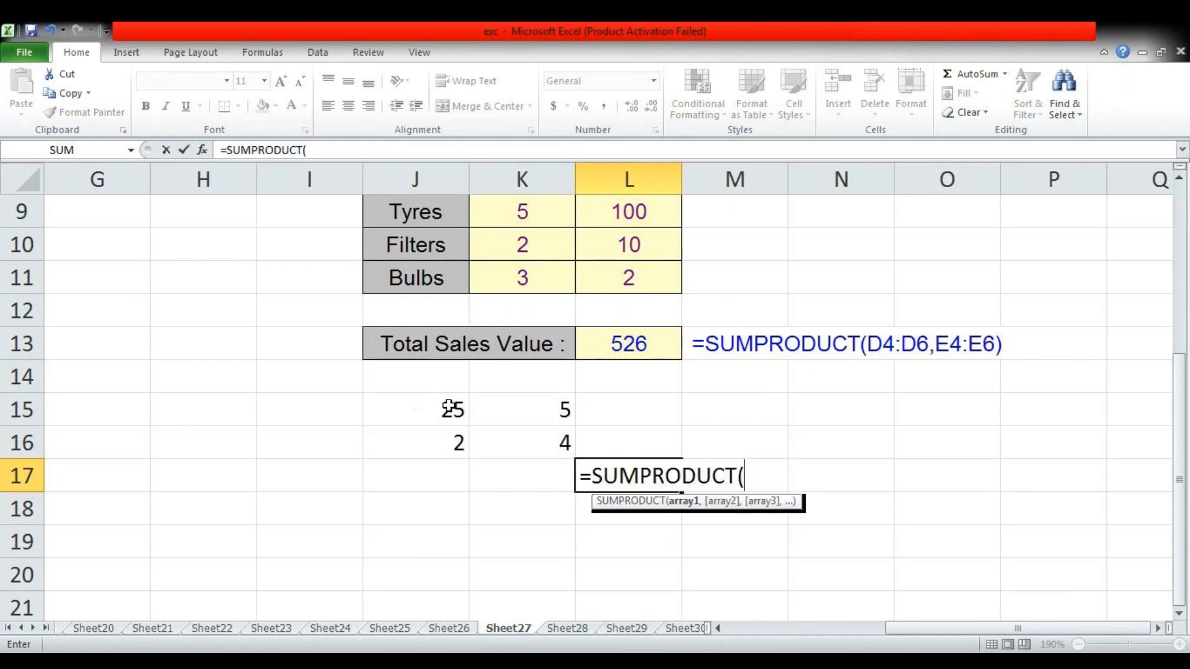
pyautogui.moveTo(441, 408); pyautogui.dragTo(459, 437)
pyautogui.write(',')
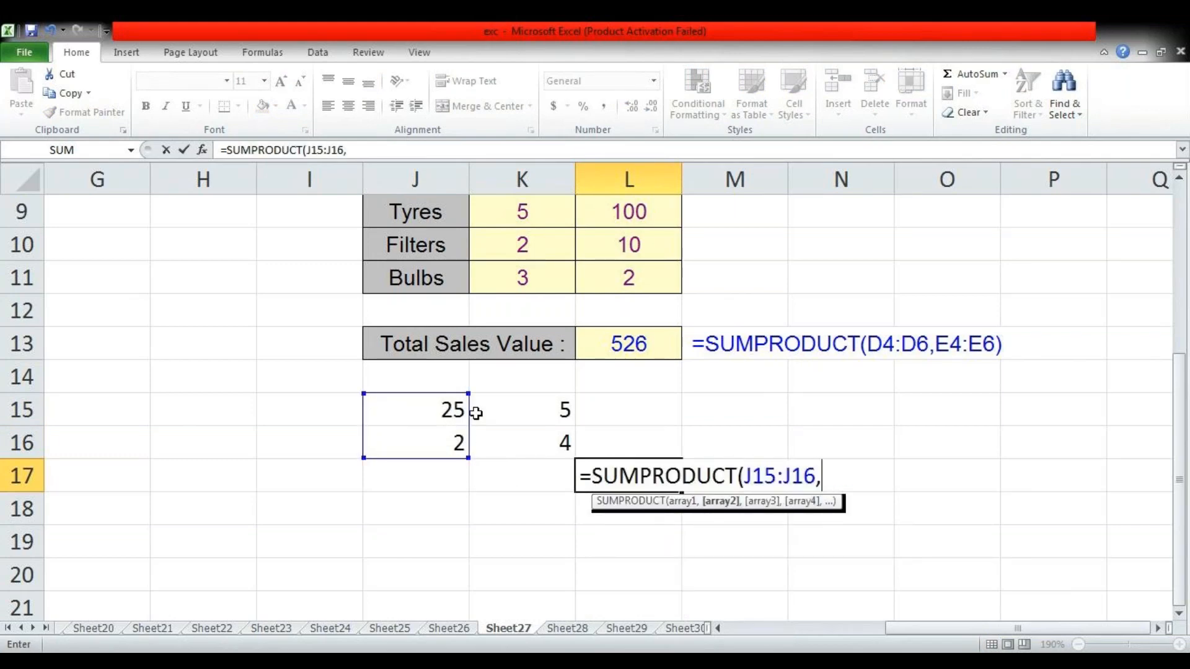
pyautogui.moveTo(523, 400); pyautogui.dragTo(529, 433)
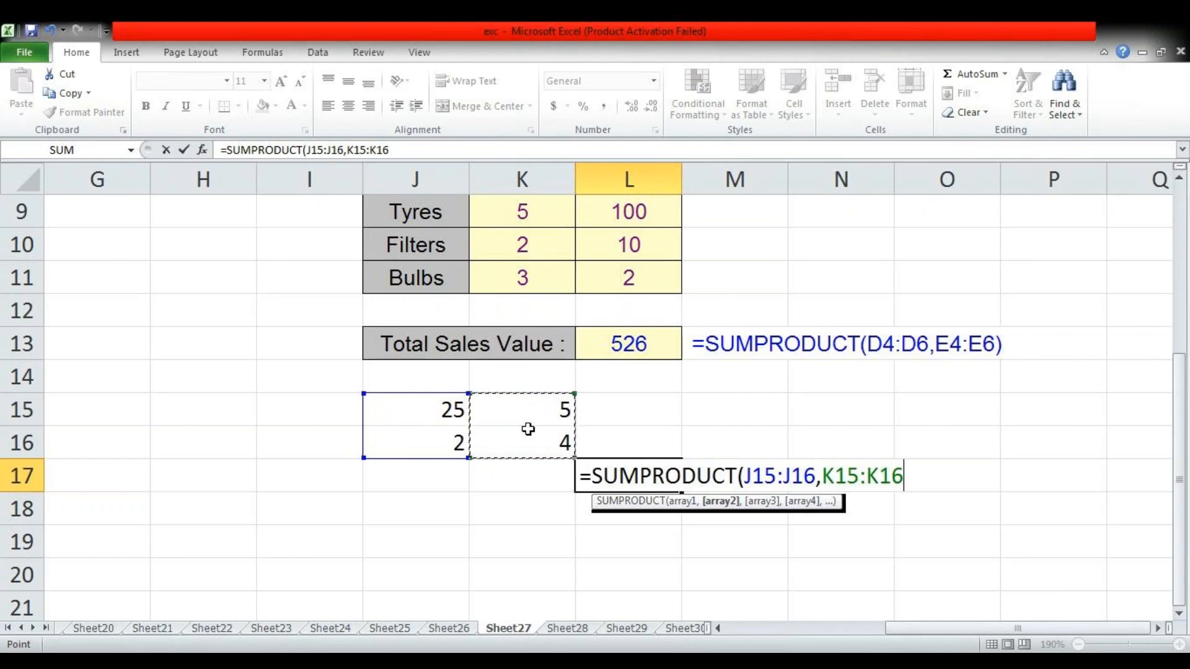
pyautogui.write(')')
pyautogui.press('Return')
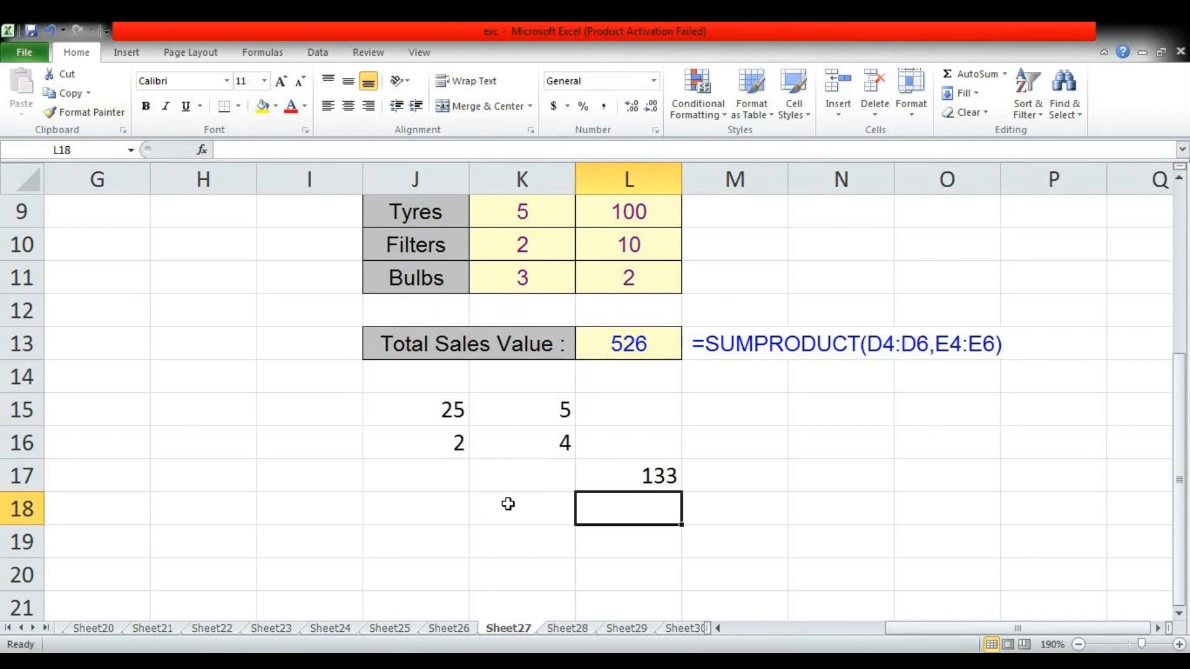
# Clear the old example from J14:M19 and enter 2 in both J15 and K15
pyautogui.moveTo(436, 391); pyautogui.dragTo(696, 529)
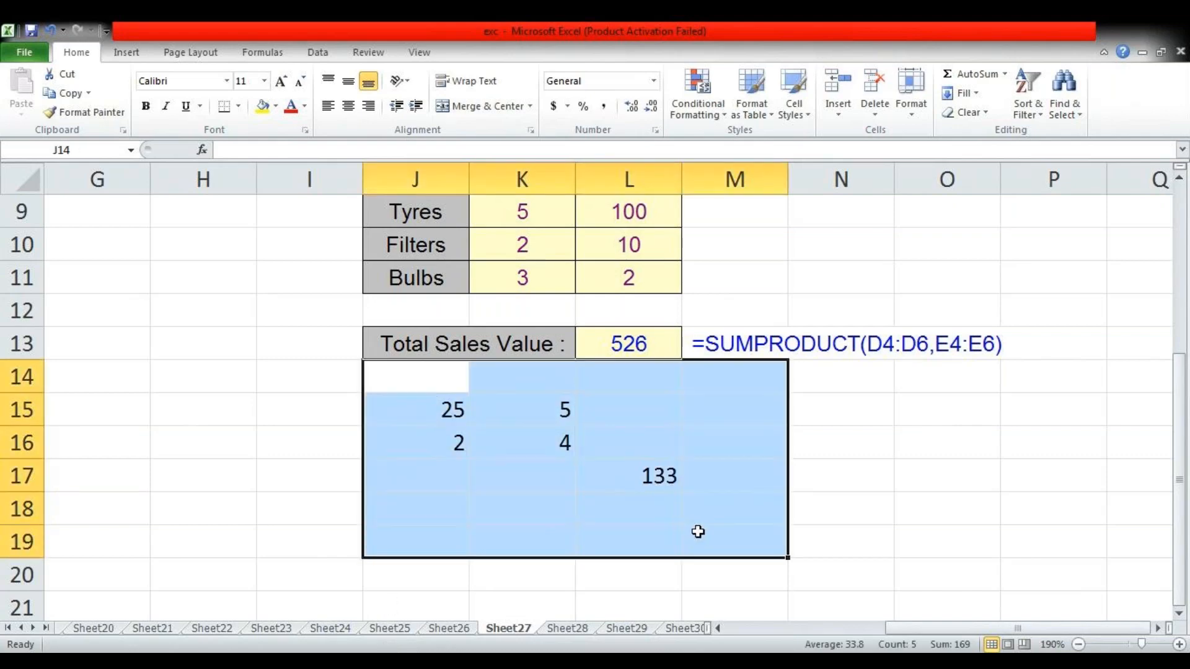
pyautogui.press('Delete')
pyautogui.click(463, 407)
pyautogui.write('2')
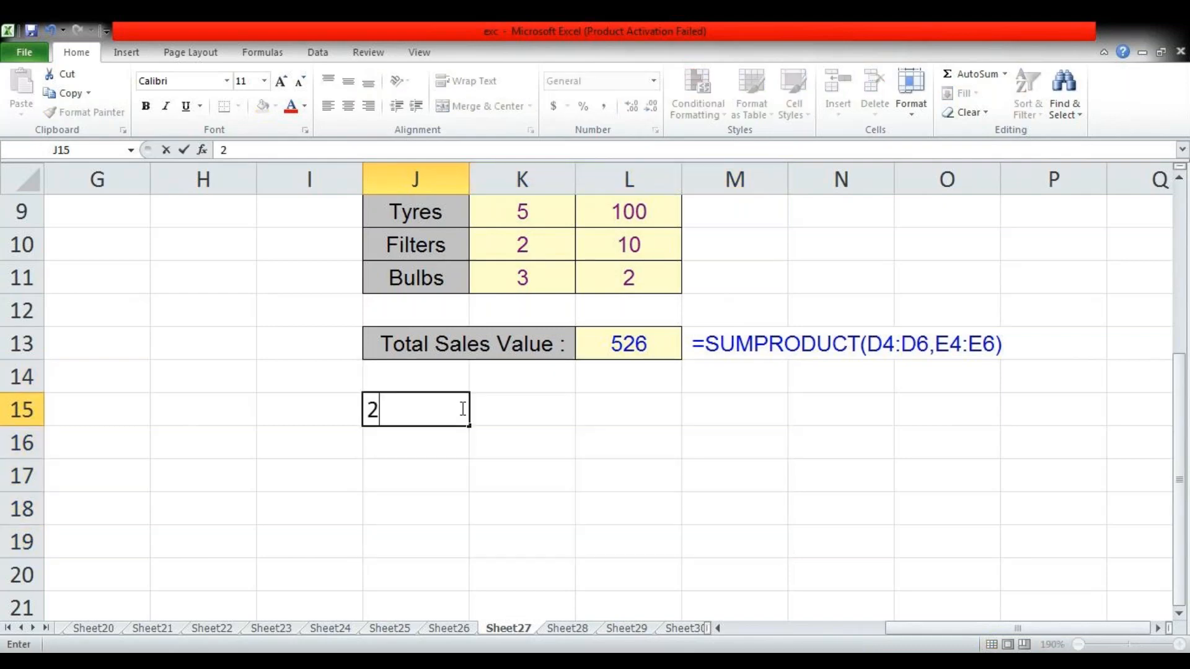
pyautogui.press('Tab')
pyautogui.write('2')
pyautogui.press('Tab')
pyautogui.press('Return')
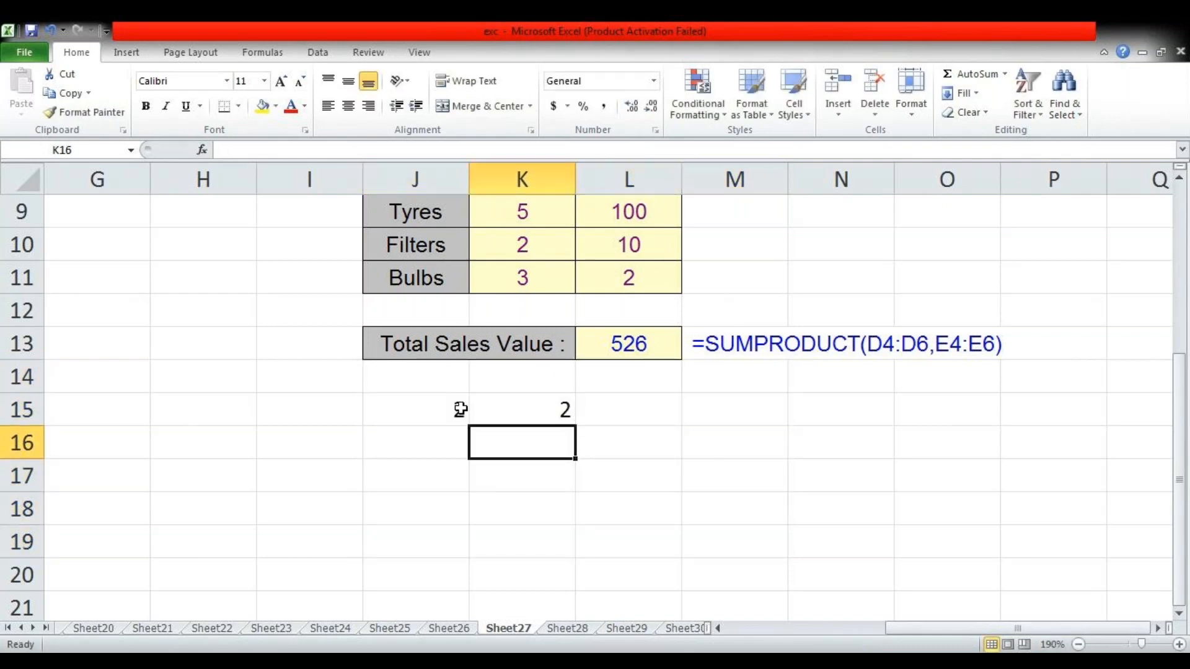
# Enter the second pair of factors, 3 in J16 and 2 in K16
pyautogui.write('2')
pyautogui.press('Tab')
pyautogui.write('2')
pyautogui.press('Tab')
pyautogui.press('Left')
pyautogui.press('Left')
pyautogui.press('Right')
pyautogui.press('Left')
pyautogui.press('Left')
pyautogui.press('Right')
pyautogui.write('3')
pyautogui.press('Tab')
pyautogui.press('Tab')
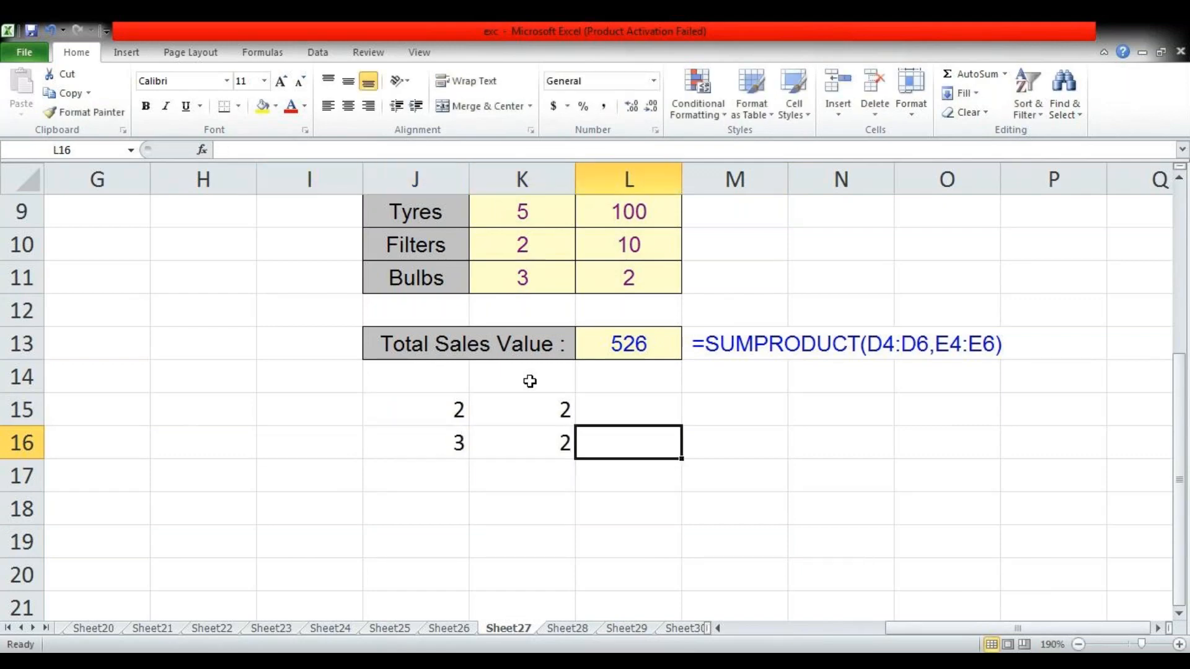
# Enter =SUMPRODUCT(J15:J16,K15:K16) in L17 for the new pairs of factors
pyautogui.press('Down')
pyautogui.write('=')
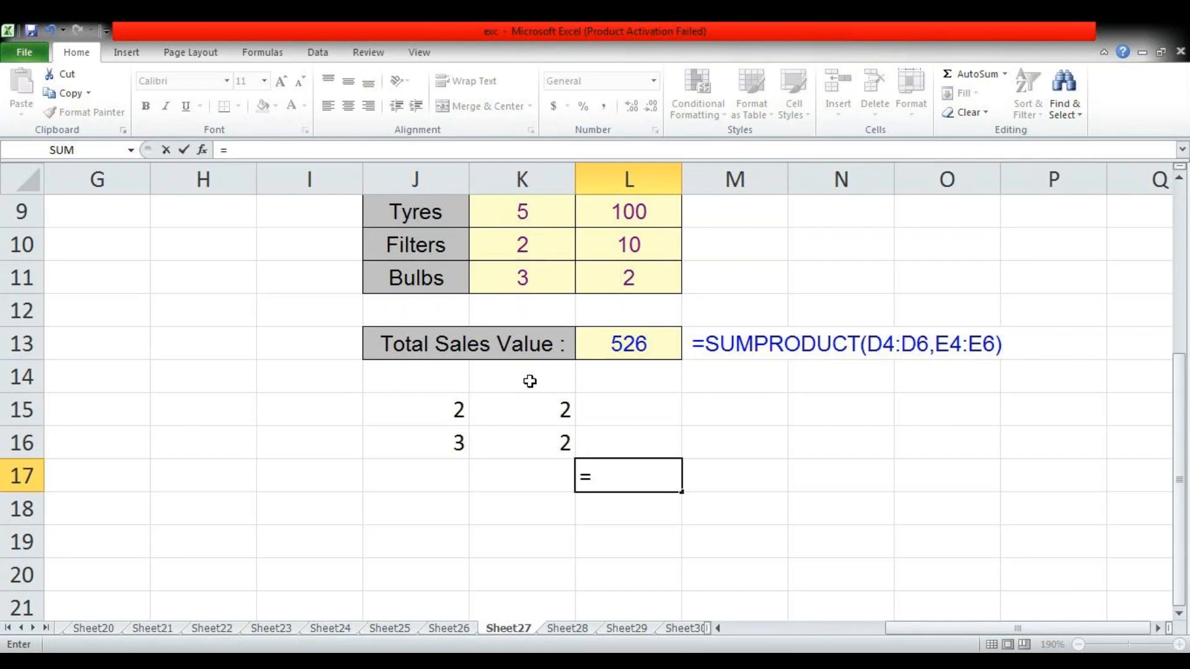
pyautogui.write('sum')
pyautogui.press('Down')
pyautogui.press('Down')
pyautogui.press('Down')
pyautogui.press('Tab')
pyautogui.press('Left')
pyautogui.press('Left')
pyautogui.press('Up')
pyautogui.press('Up')
pyautogui.hotkey('shift', 'Down')
pyautogui.write(',')
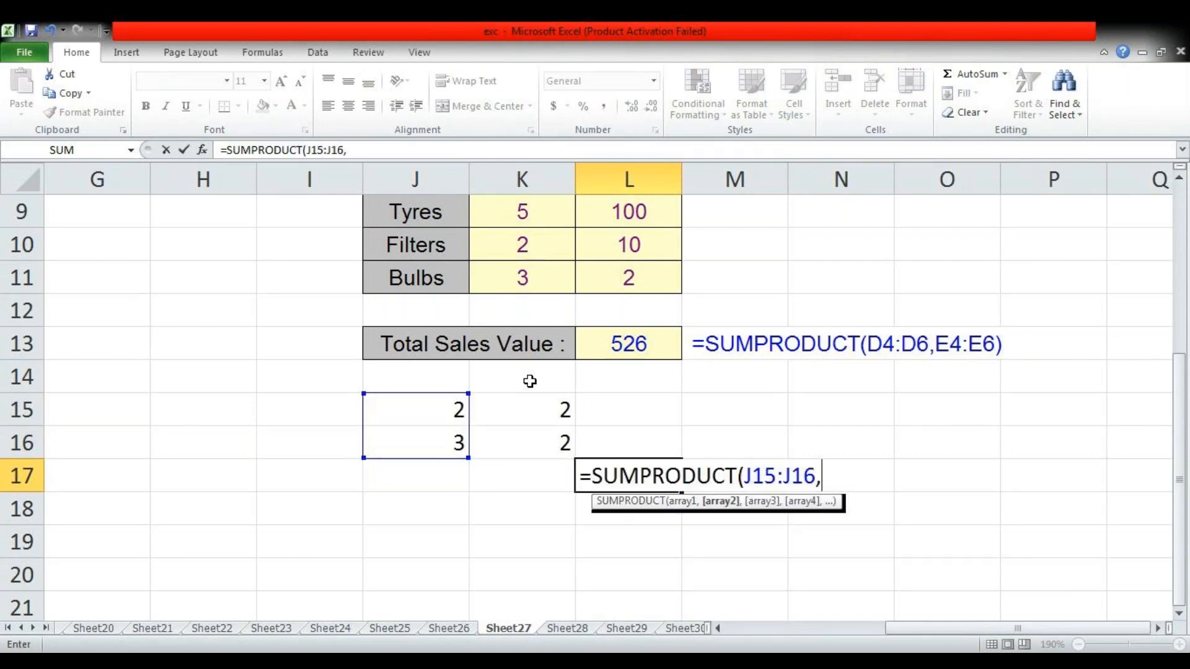
pyautogui.moveTo(528, 415); pyautogui.dragTo(529, 446)
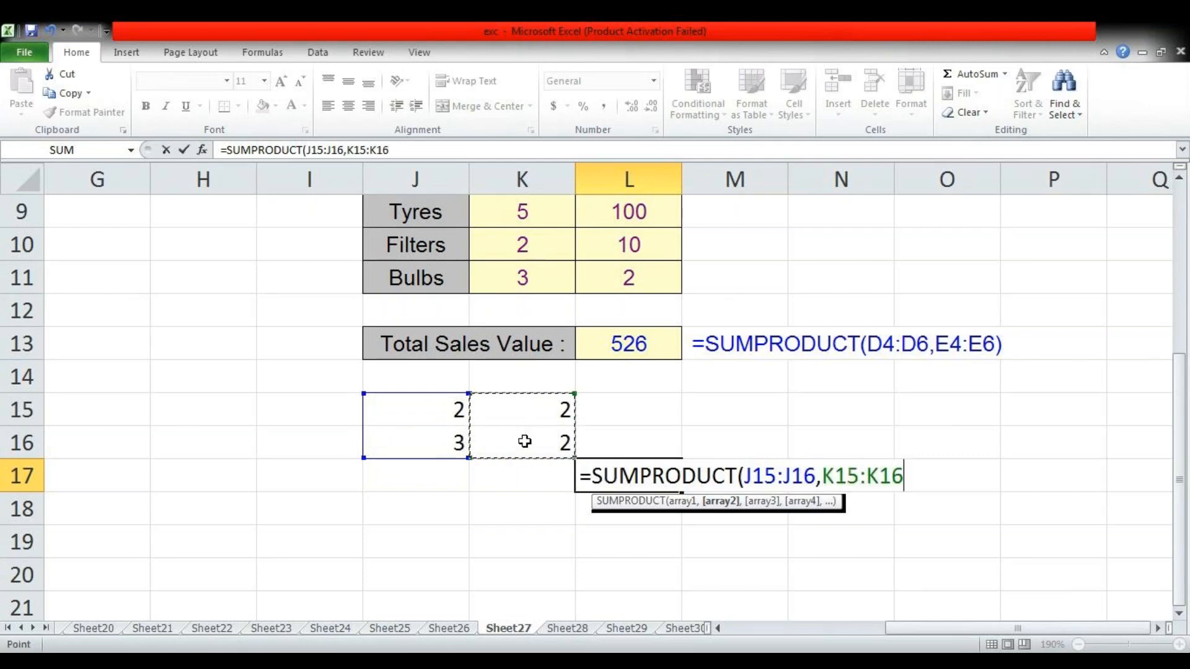
pyautogui.write(')')
pyautogui.press('Return')
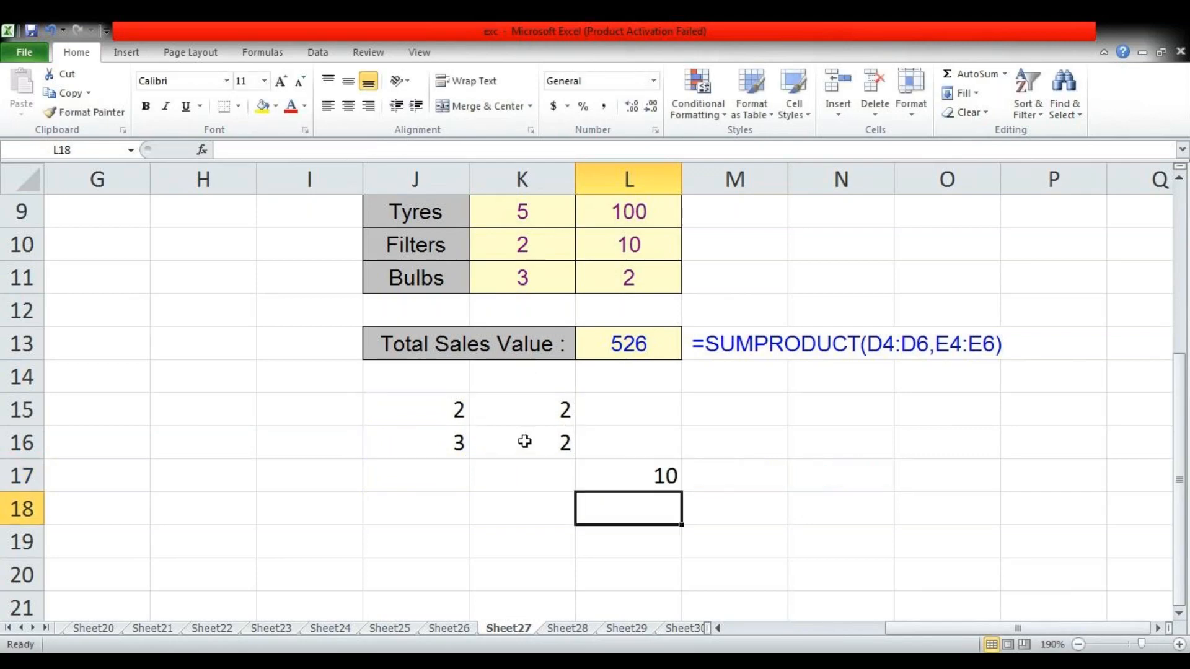
# Enter the row products 4 in L15 and 6 in L16, and clear both cells again
pyautogui.click(629, 410)
pyautogui.write('4')
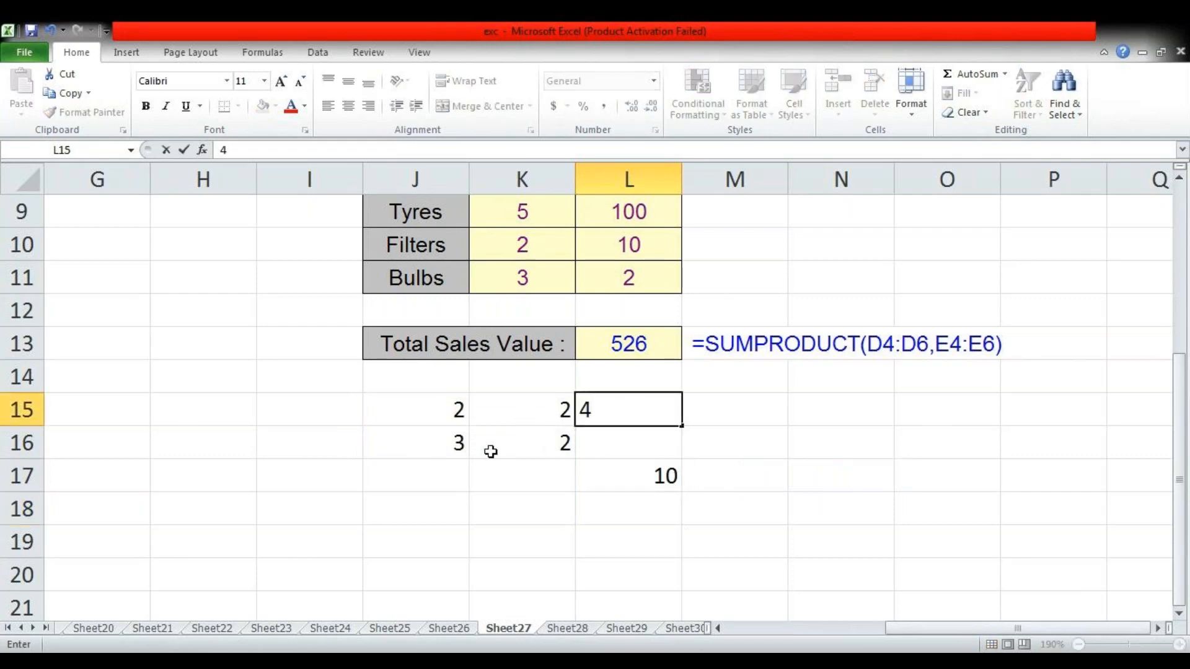
pyautogui.click(611, 443)
pyautogui.write('6')
pyautogui.click(704, 444)
pyautogui.click(650, 408)
pyautogui.moveTo(651, 407); pyautogui.dragTo(653, 438)
pyautogui.click(657, 476)
pyautogui.press('Delete')
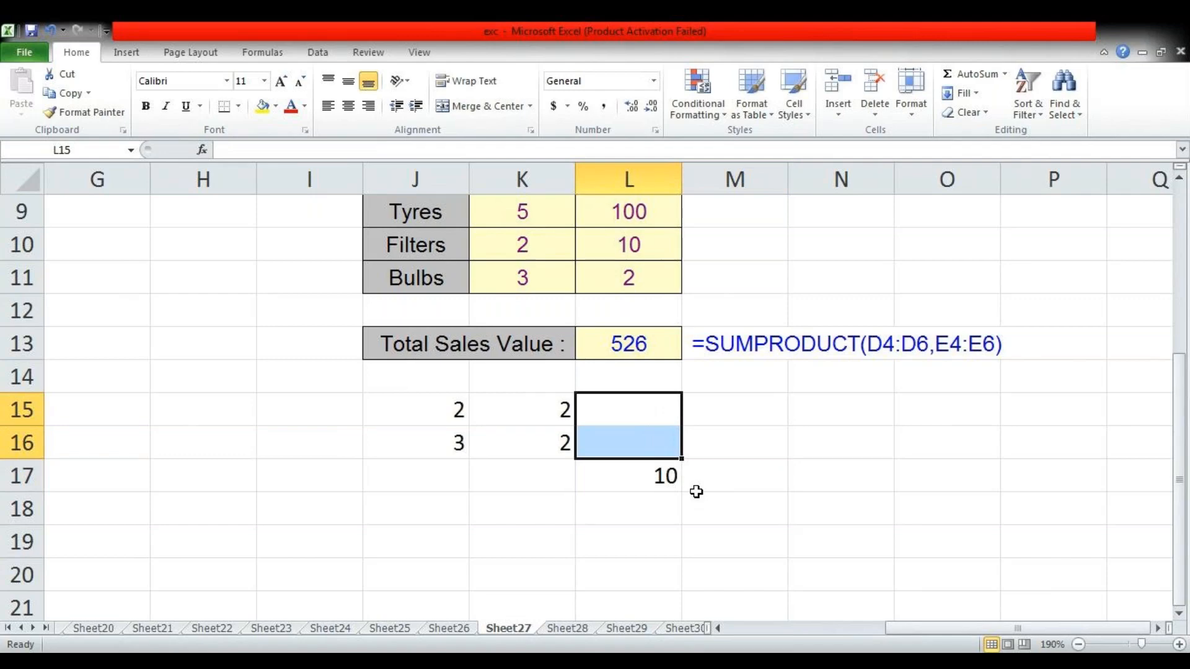
# On Sheet28, widen column N and enter hour 12, minute 25 and second 25 in K13:M13
pyautogui.hotkey('ctrl', 'pagedown')
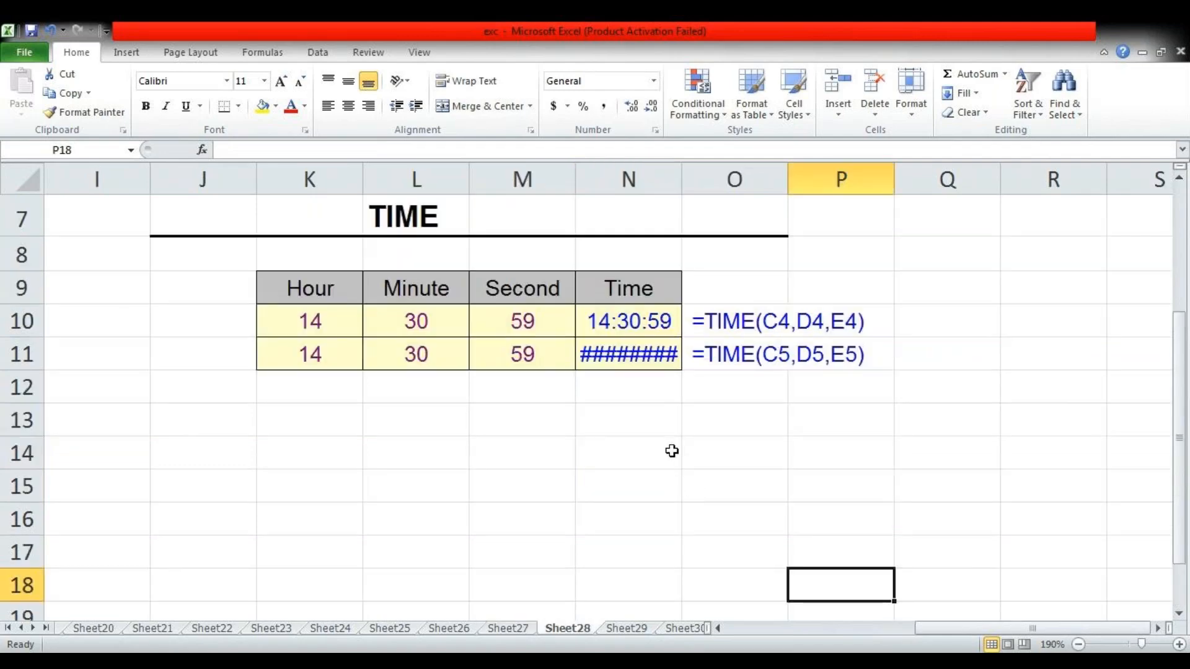
pyautogui.moveTo(681, 186); pyautogui.dragTo(701, 187)
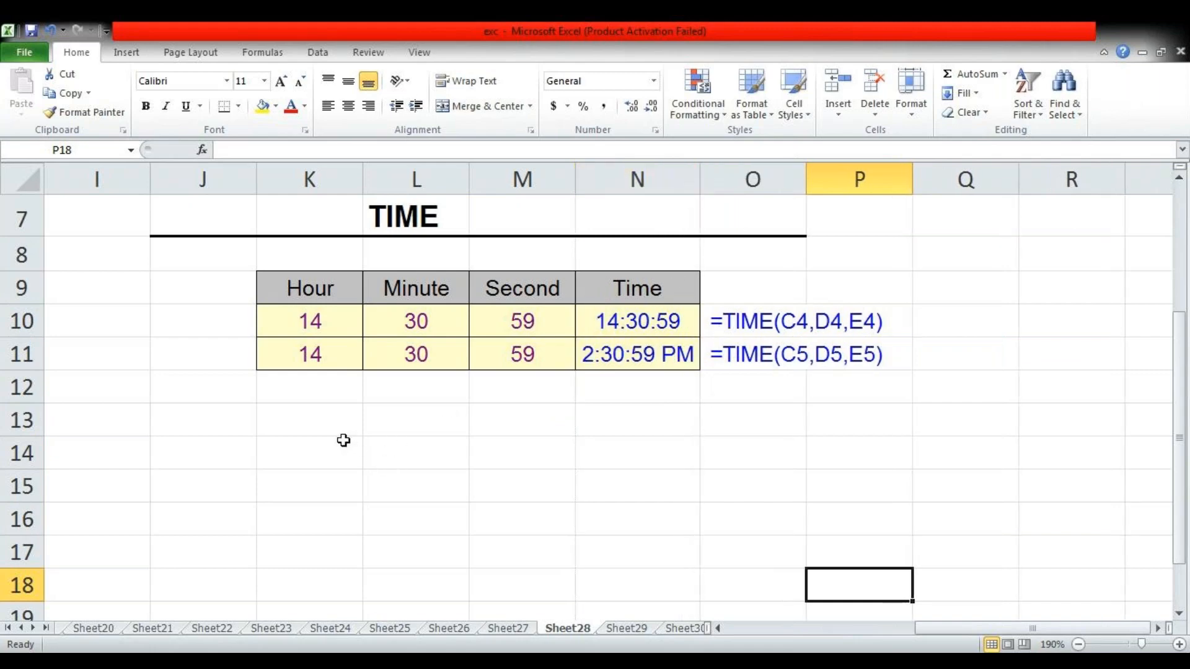
pyautogui.click(320, 422)
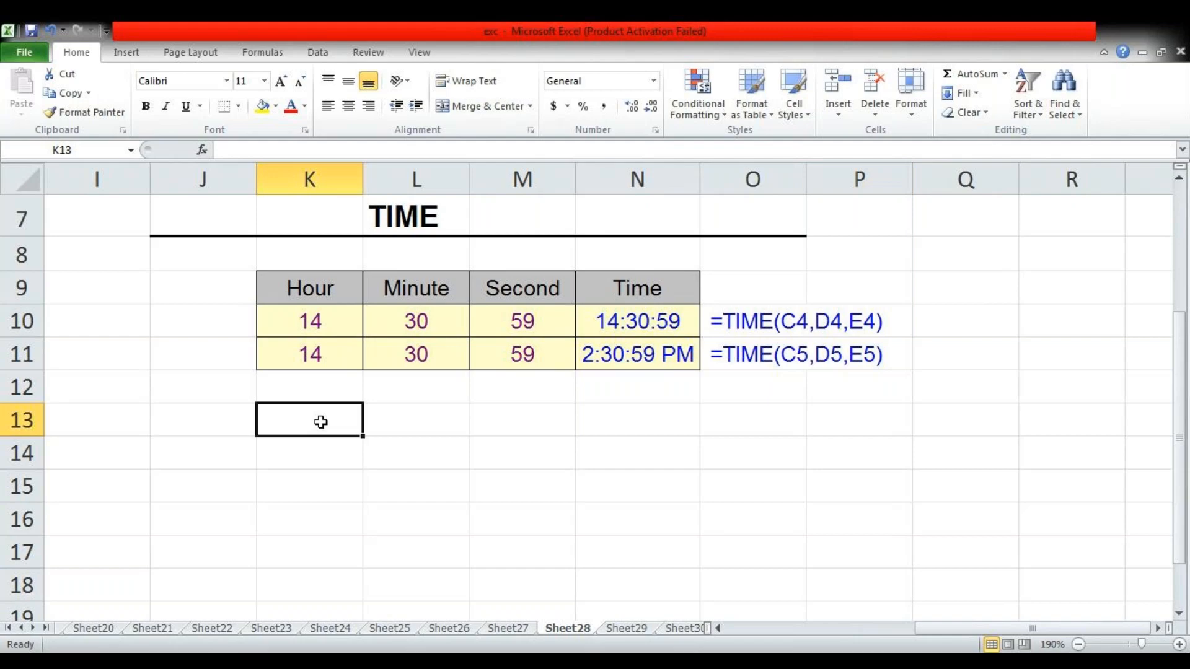
pyautogui.write('12')
pyautogui.press('Tab')
pyautogui.write('25')
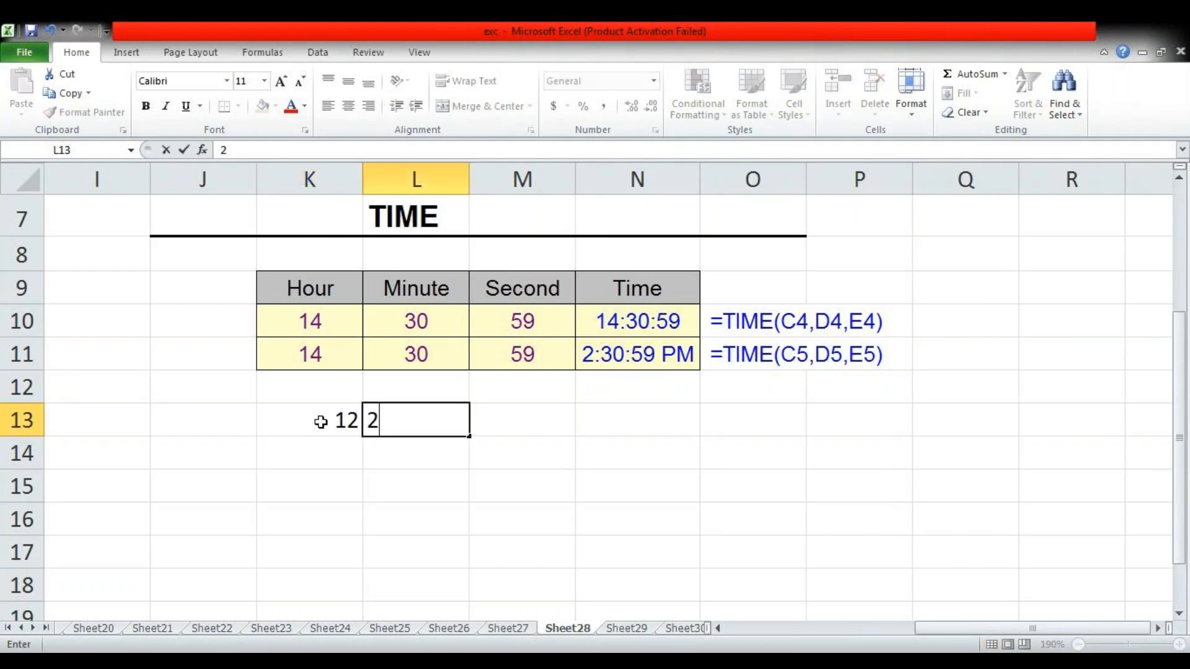
pyautogui.press('Tab')
pyautogui.write('25')
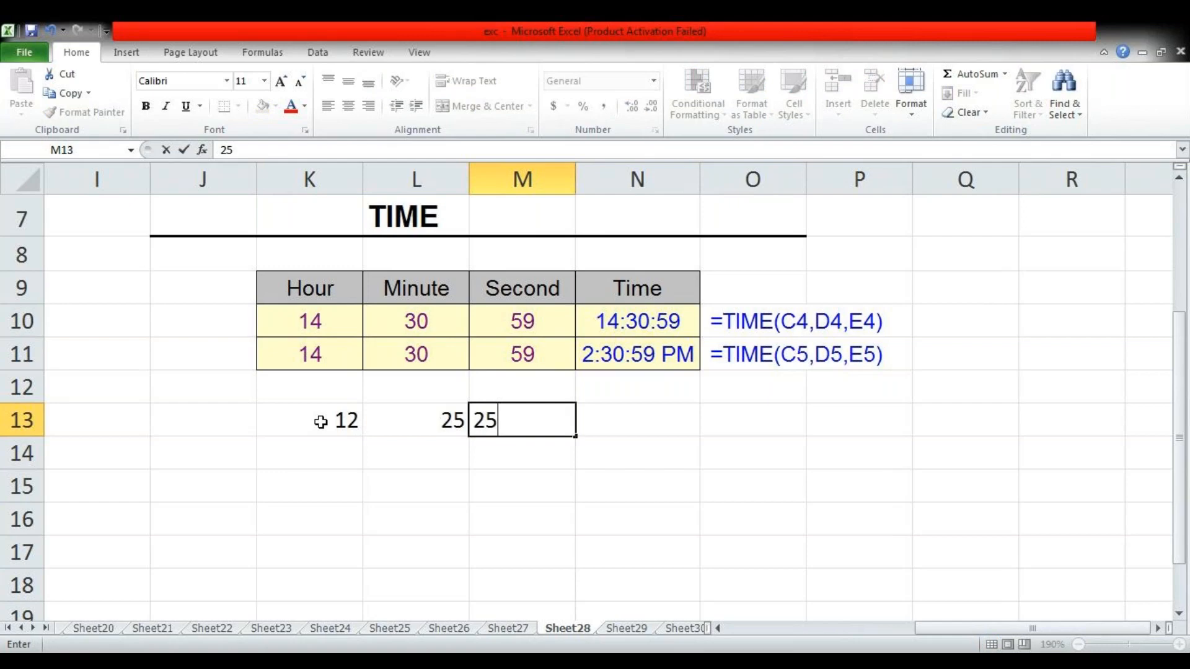
# Enter =TIME(K13,L13,M13) in N13 to combine the hour, minute and second
pyautogui.press('Tab')
pyautogui.write('=tim')
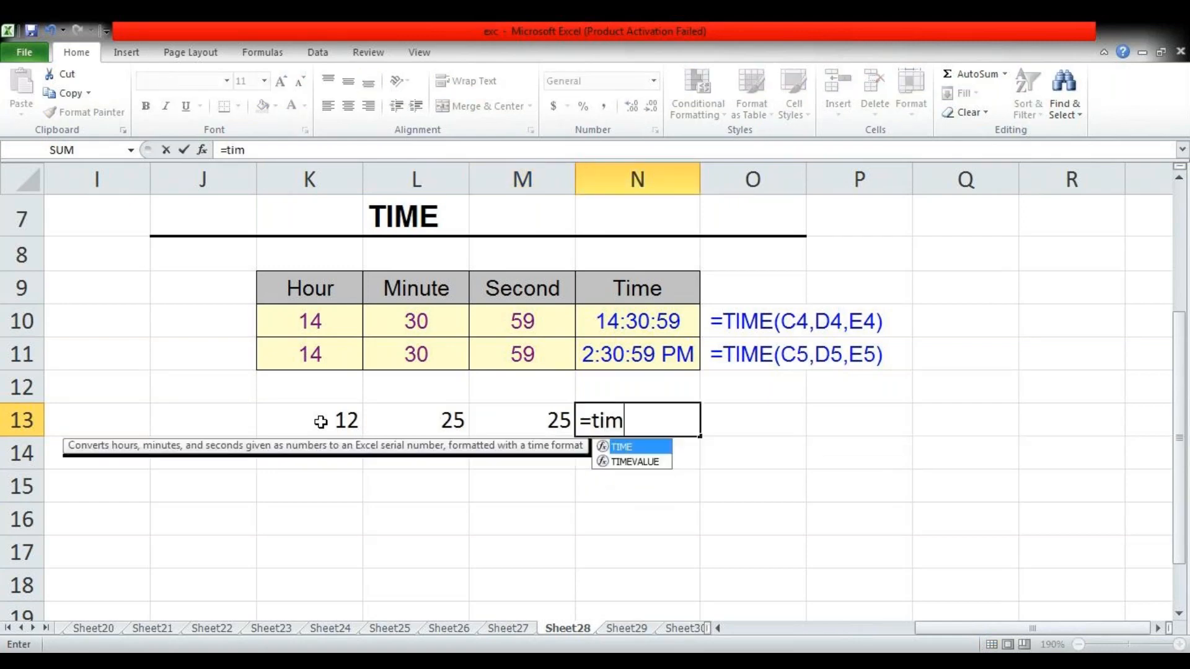
pyautogui.press('Tab')
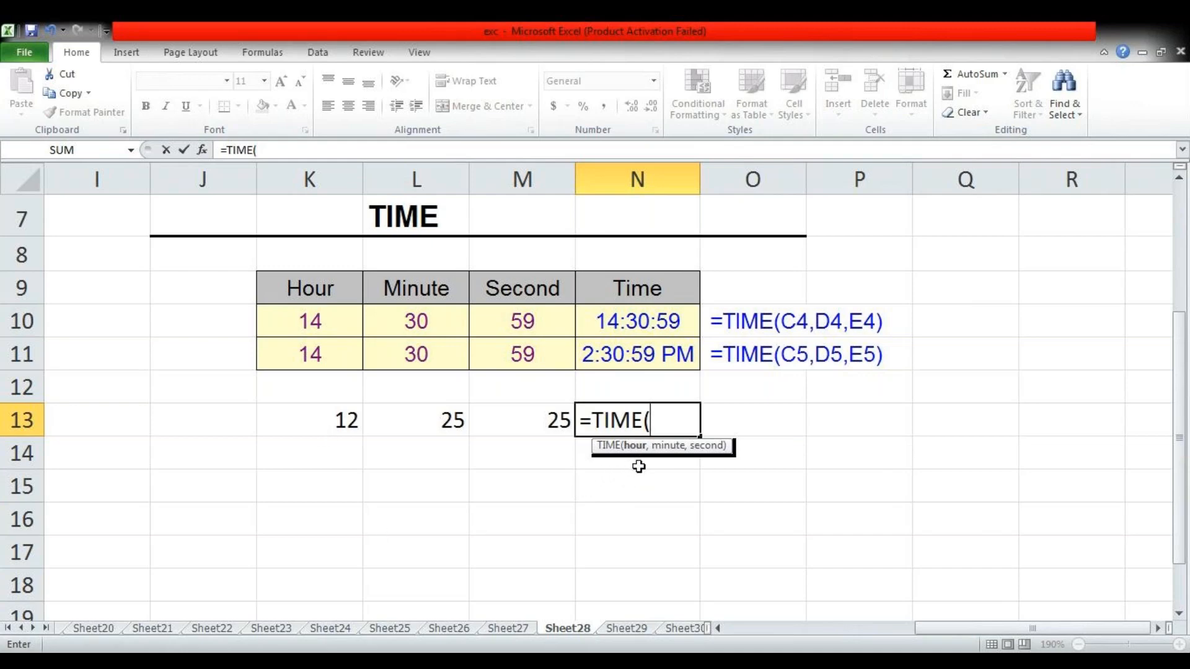
pyautogui.click(309, 420)
pyautogui.write(',')
pyautogui.click(409, 422)
pyautogui.write(',')
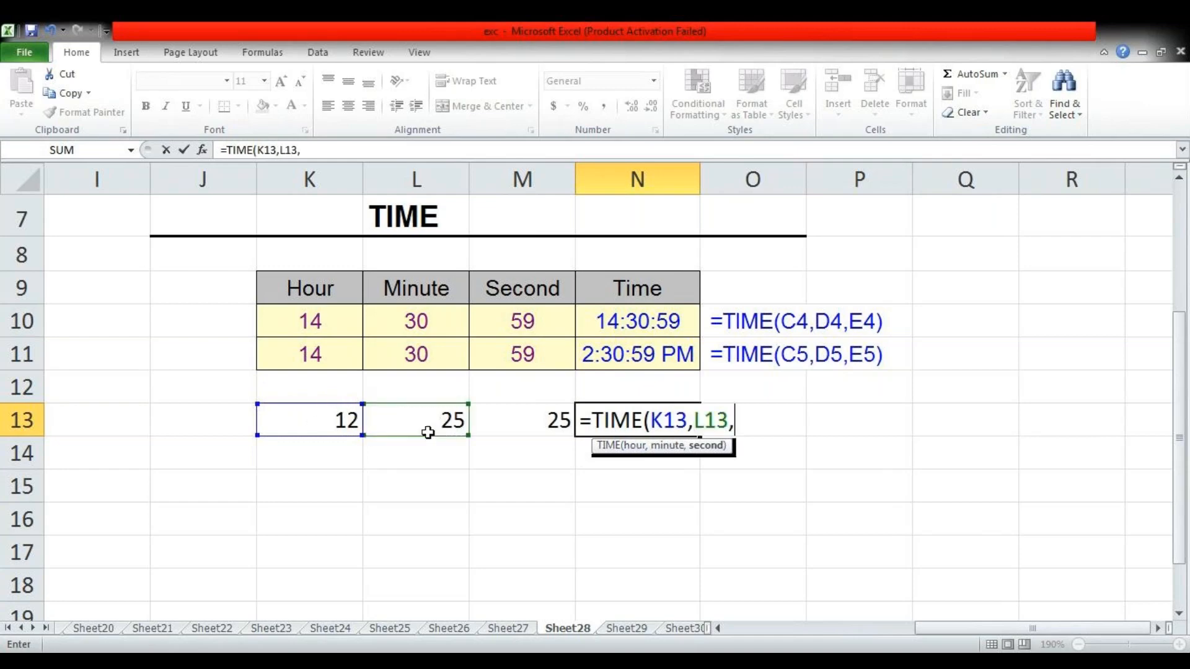
pyautogui.click(522, 420)
pyautogui.write(')')
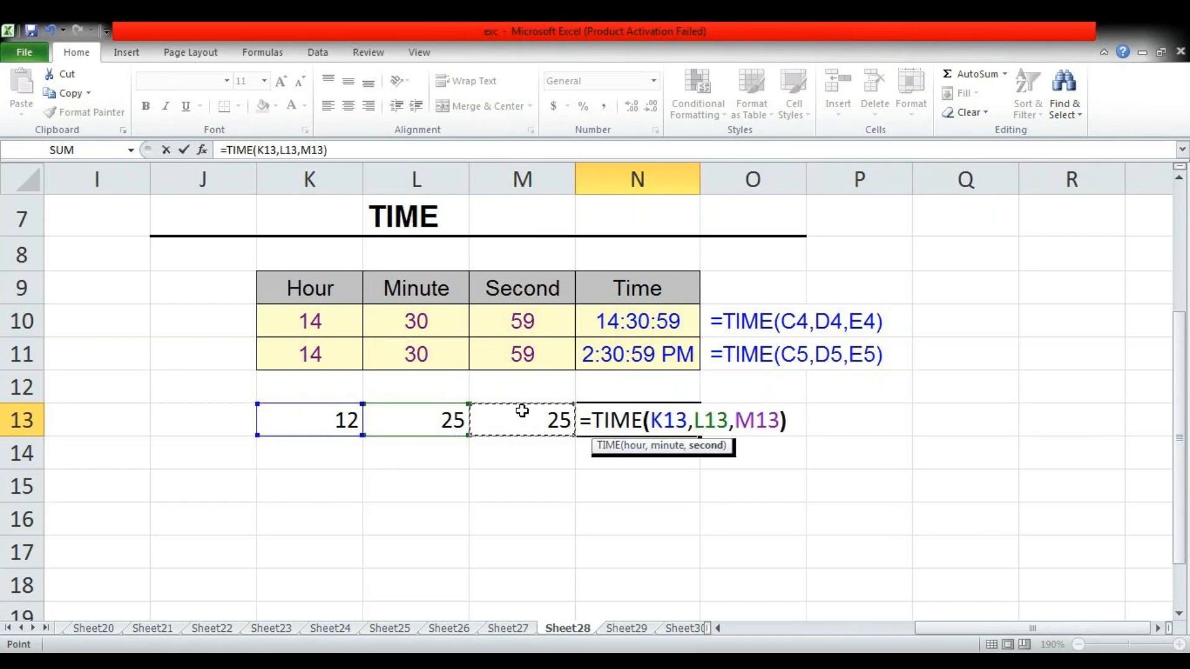
pyautogui.press('Return')
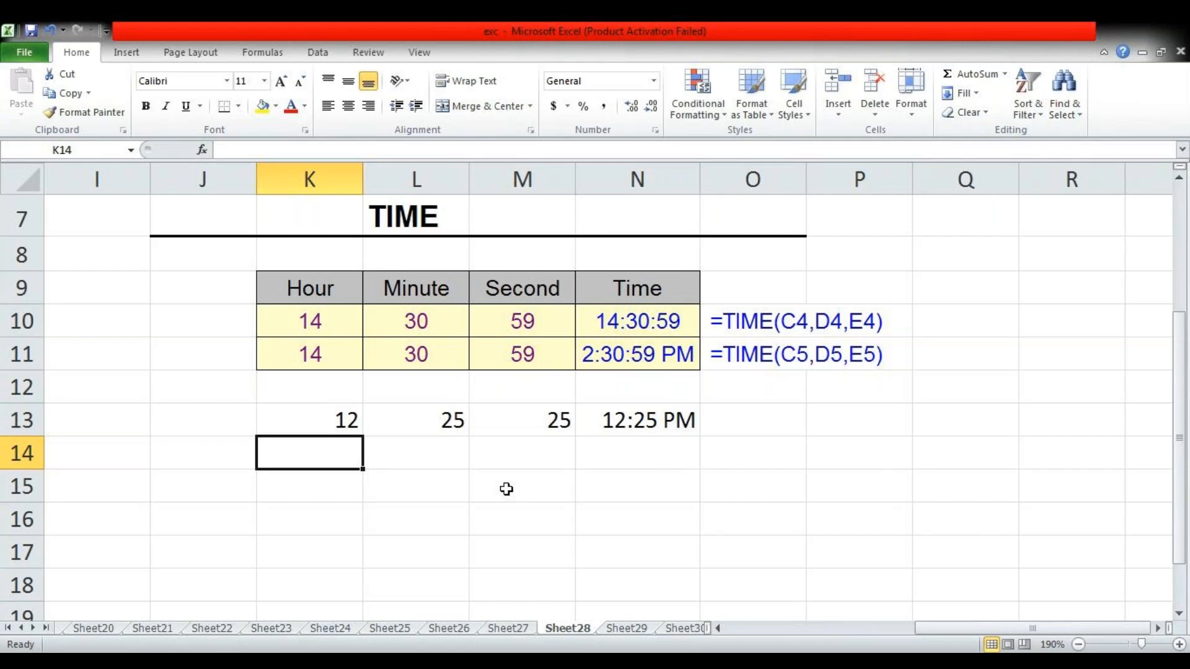
# Apply the Time number format to N13 and widen column N to fit the full time
pyautogui.click(658, 421)
pyautogui.click(654, 81)
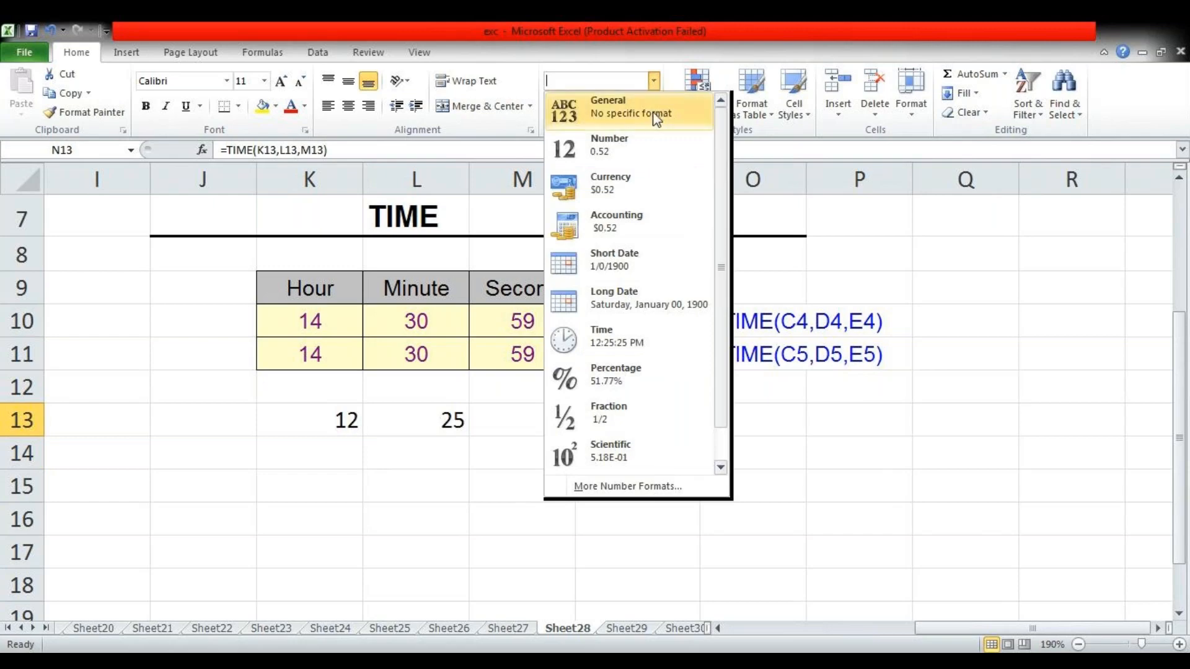
pyautogui.click(646, 358)
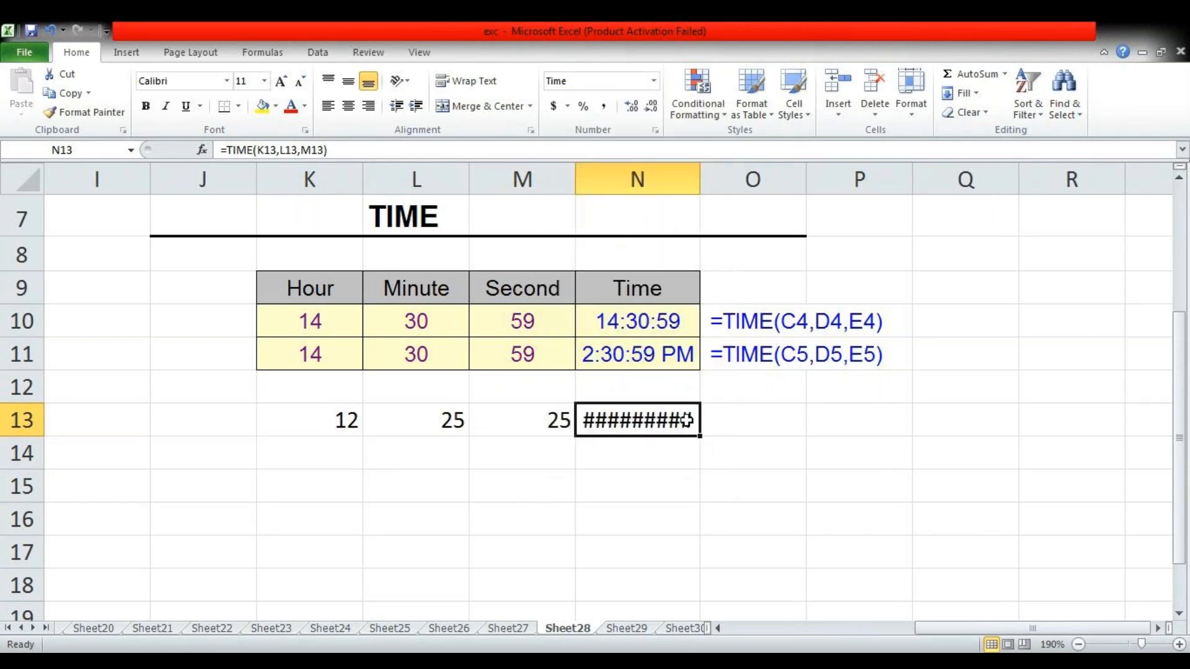
pyautogui.moveTo(700, 178); pyautogui.dragTo(718, 177)
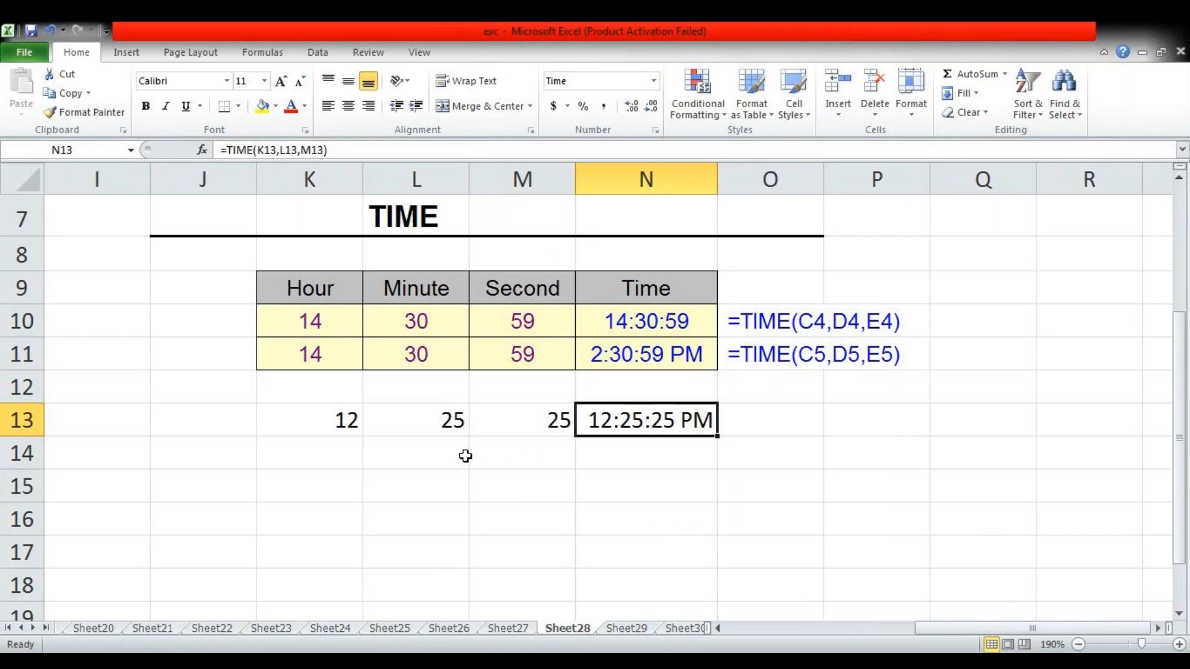
# Enter a second example in row 14, with hour 2, minute 12 and second 45 in K14:M14
pyautogui.click(354, 453)
pyautogui.write('2')
pyautogui.press('Tab')
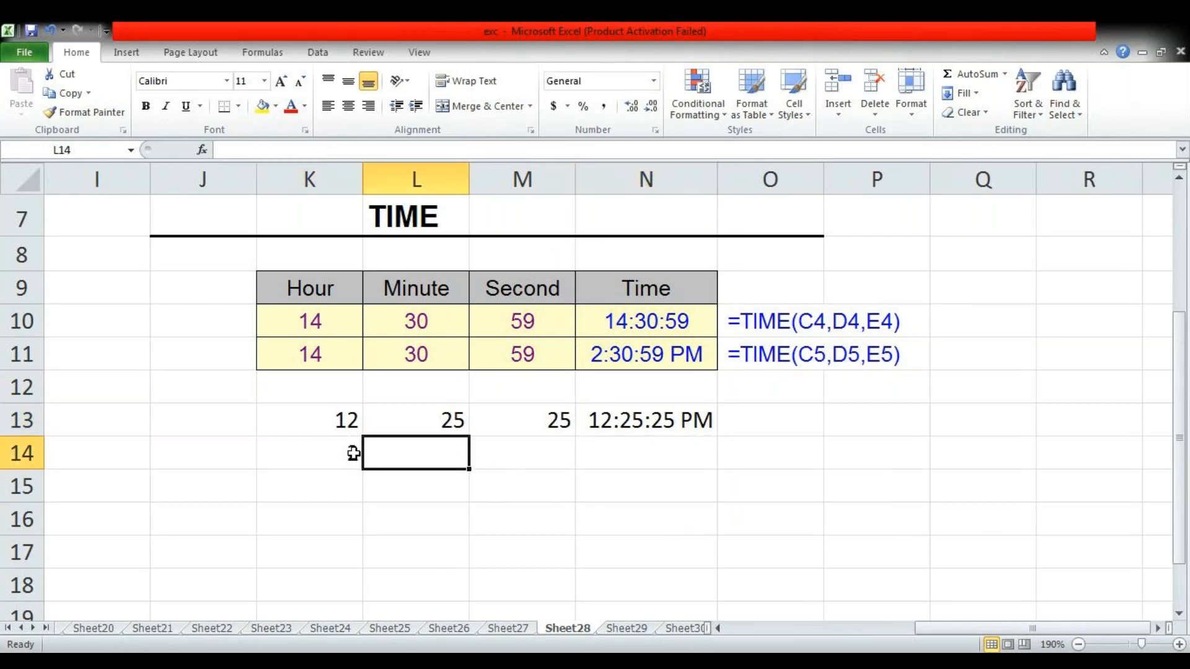
pyautogui.write('12')
pyautogui.press('Tab')
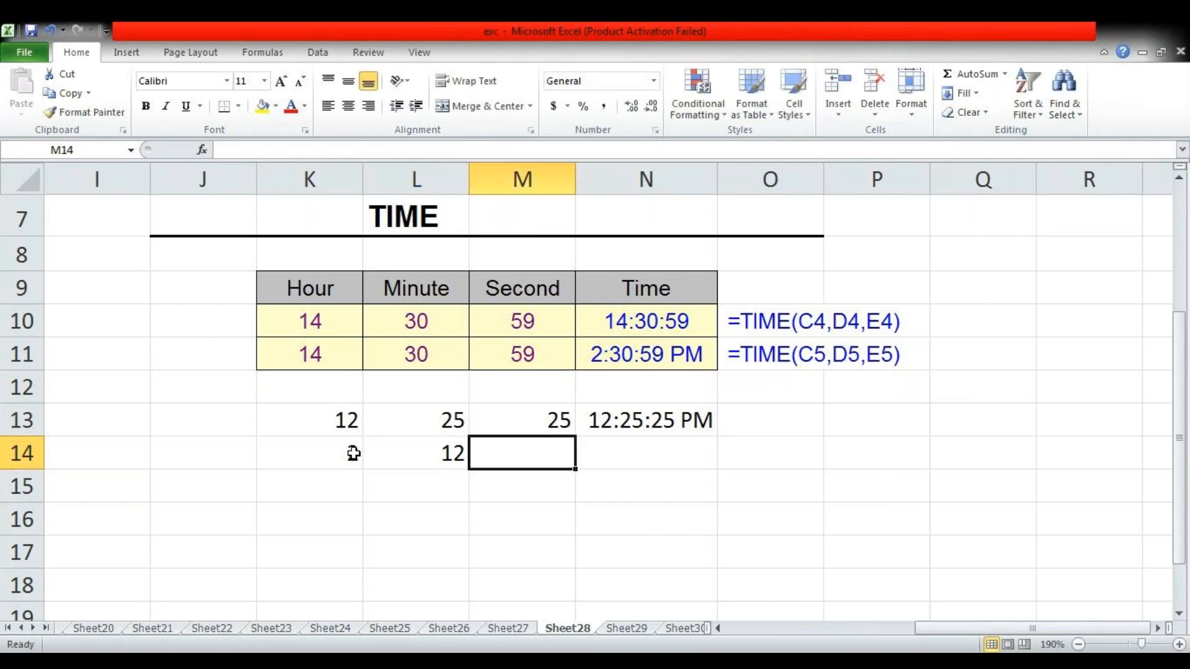
pyautogui.write('45')
pyautogui.press('Tab')
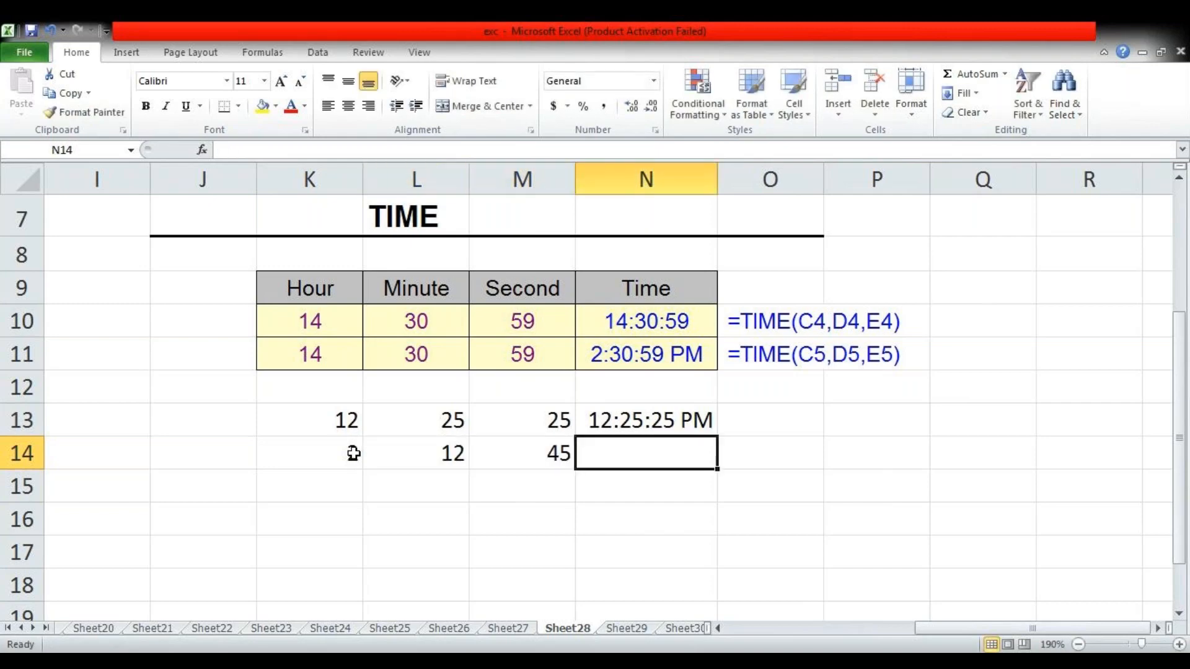
# Enter =TIME(K14,L14,M14) in N14 to combine the second example's values
pyautogui.write('=TIME(')
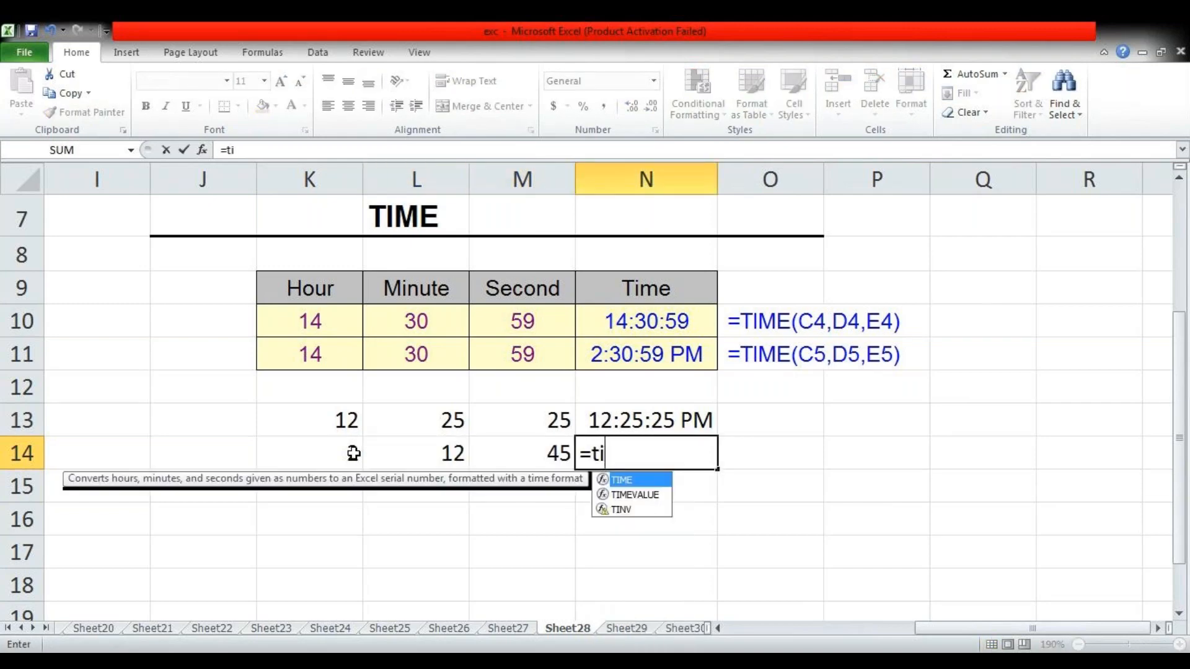
pyautogui.click(353, 453)
pyautogui.write(',')
pyautogui.click(431, 465)
pyautogui.write(',')
pyautogui.click(530, 456)
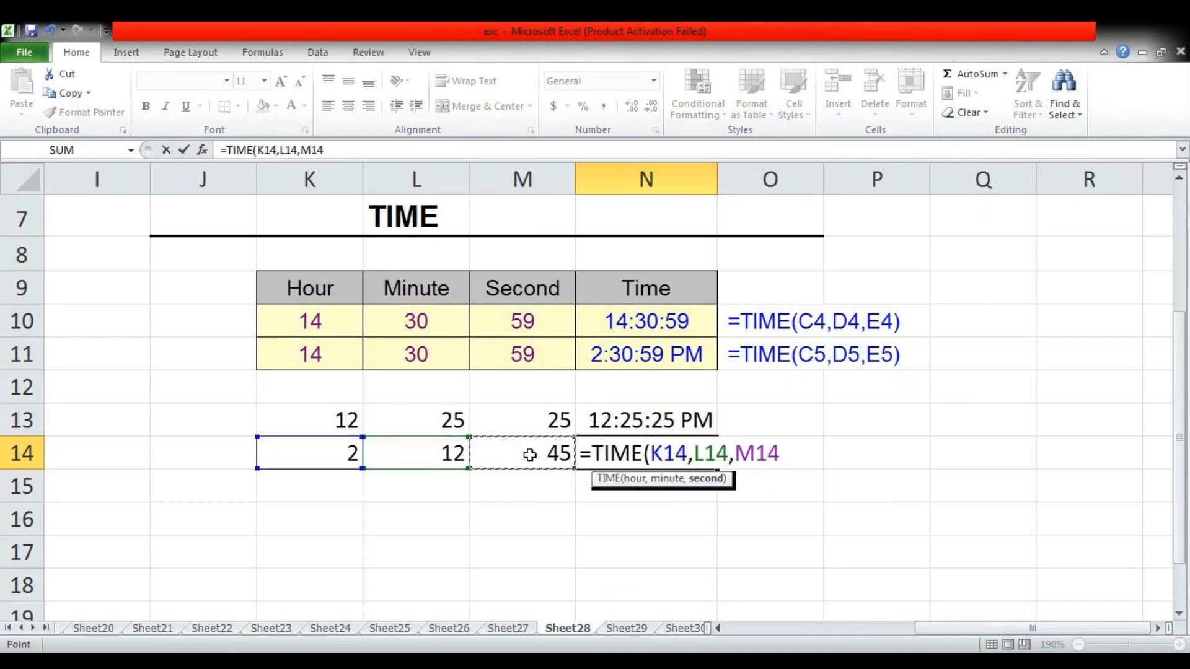
pyautogui.write(')')
pyautogui.press('Return')
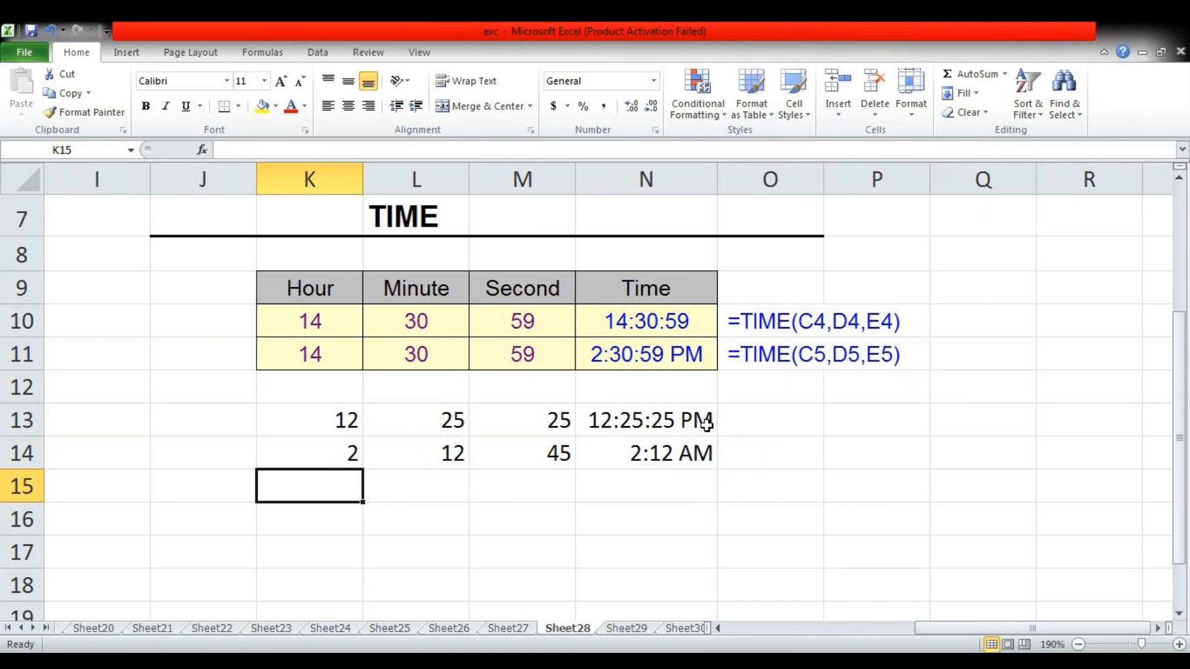
# Apply the Time number format to N14
pyautogui.click(651, 446)
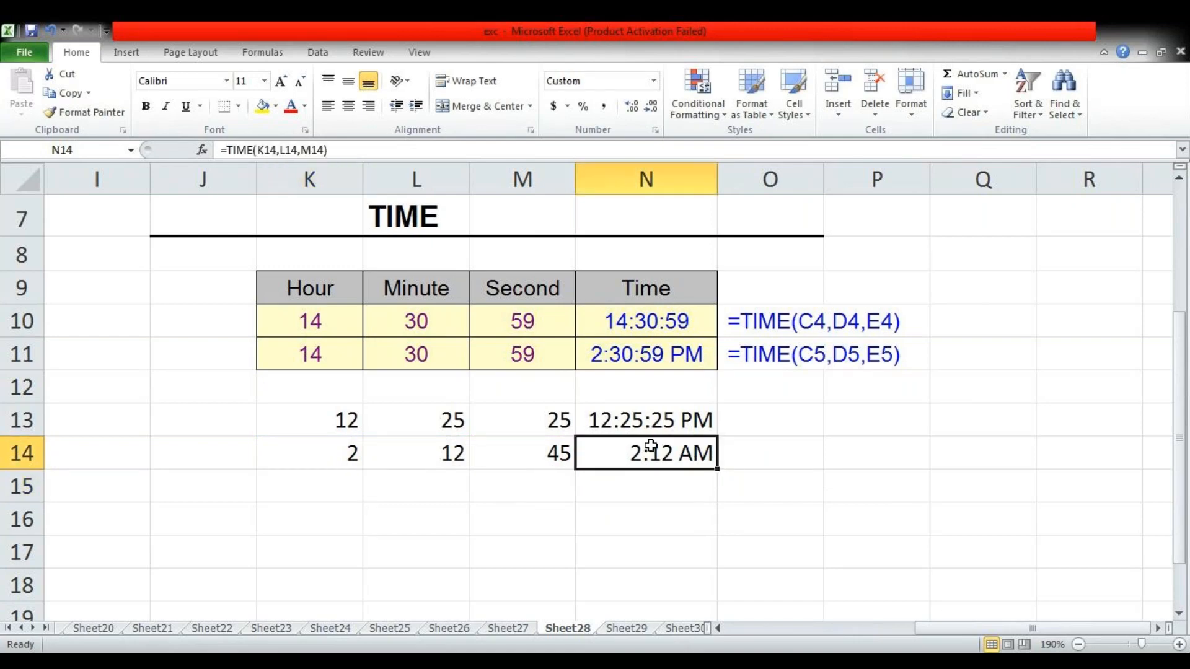
pyautogui.click(655, 81)
pyautogui.click(631, 336)
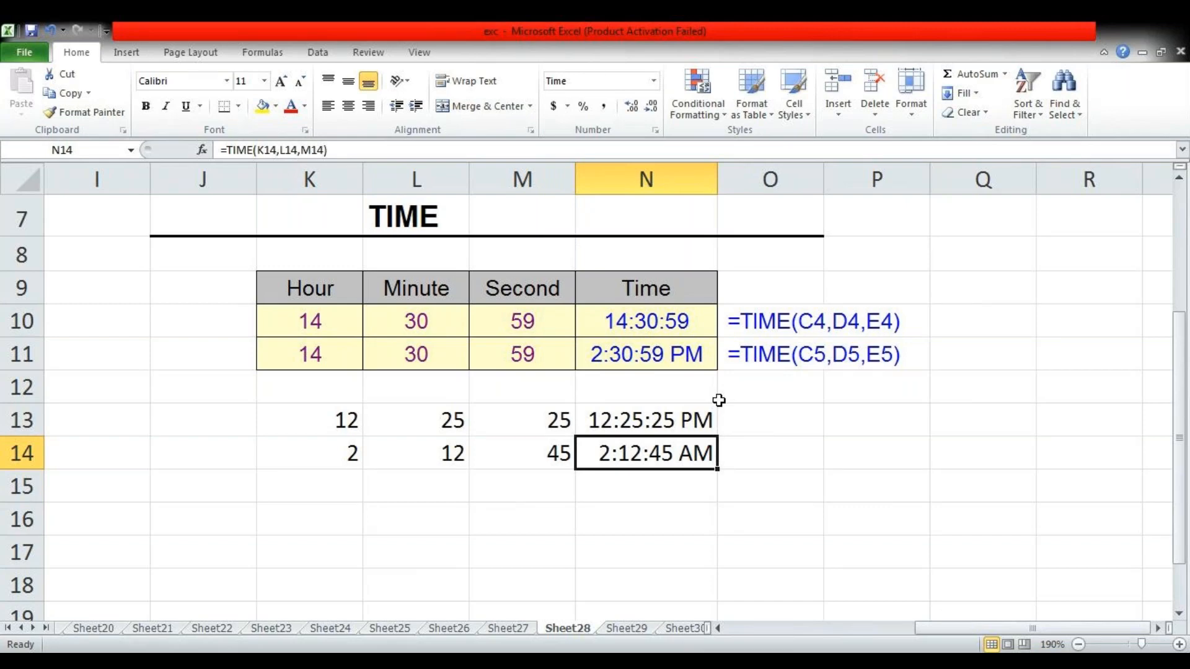
# Switch to the TODAY example on Sheet29 and enter =NOW() in L15
pyautogui.hotkey('ctrl', 'pagedown')
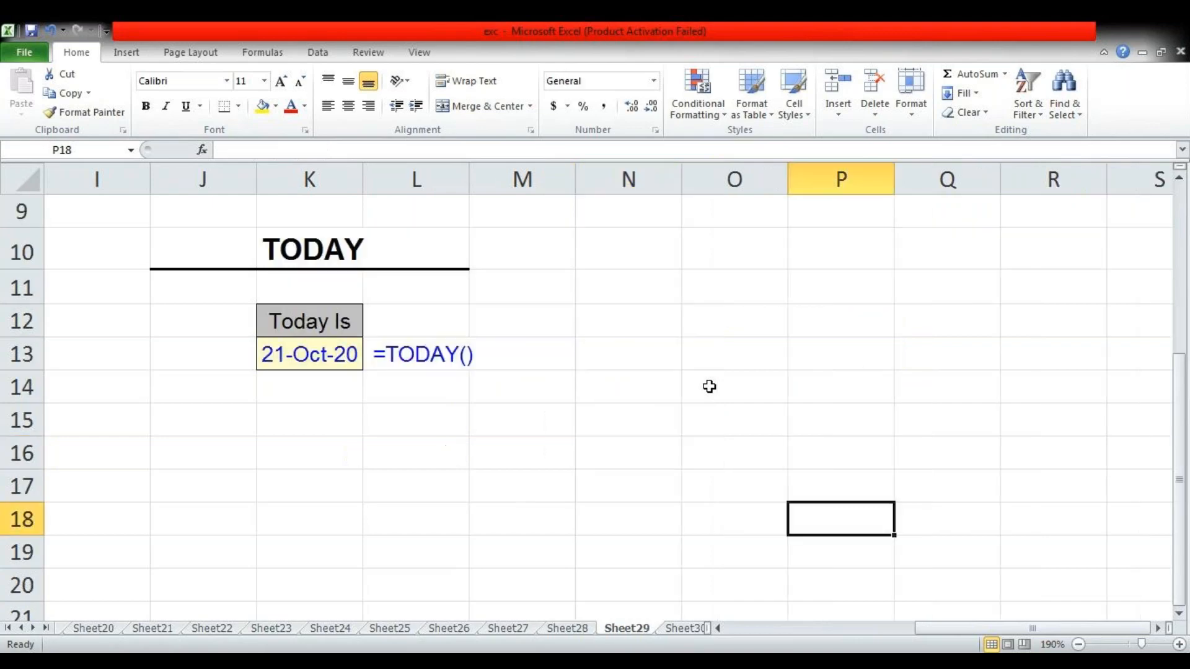
pyautogui.click(458, 428)
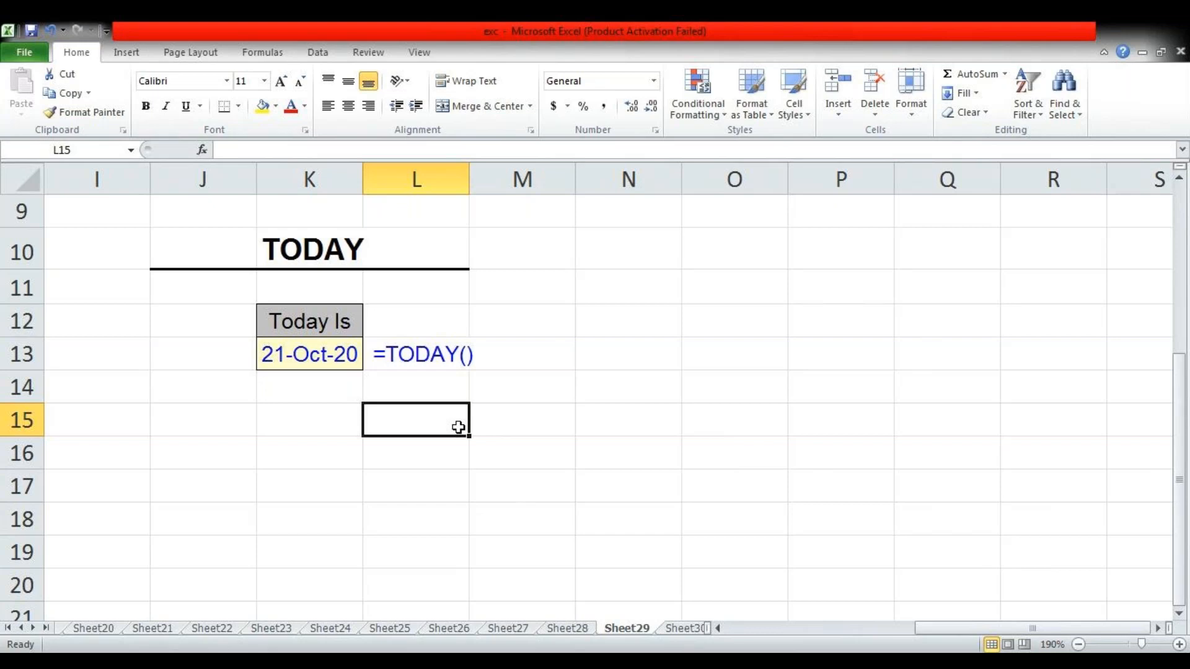
pyautogui.write('=no')
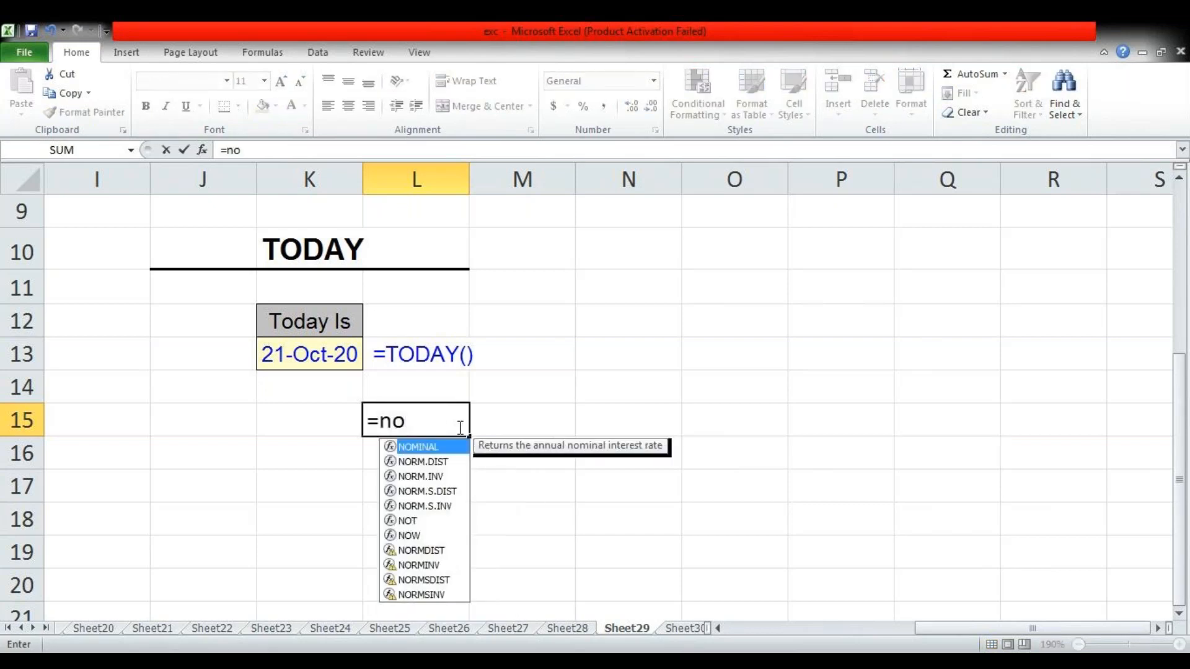
pyautogui.write('w()')
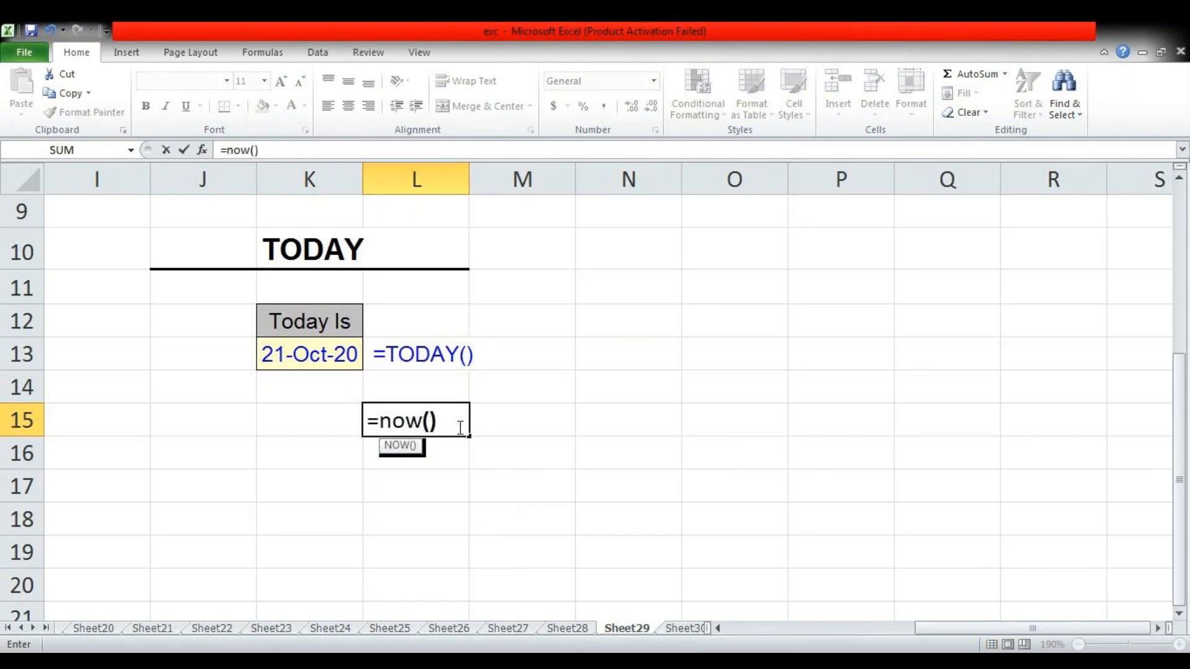
pyautogui.press('Return')
# Enter =TODAY() in M16 to return the current date
pyautogui.press('Right')
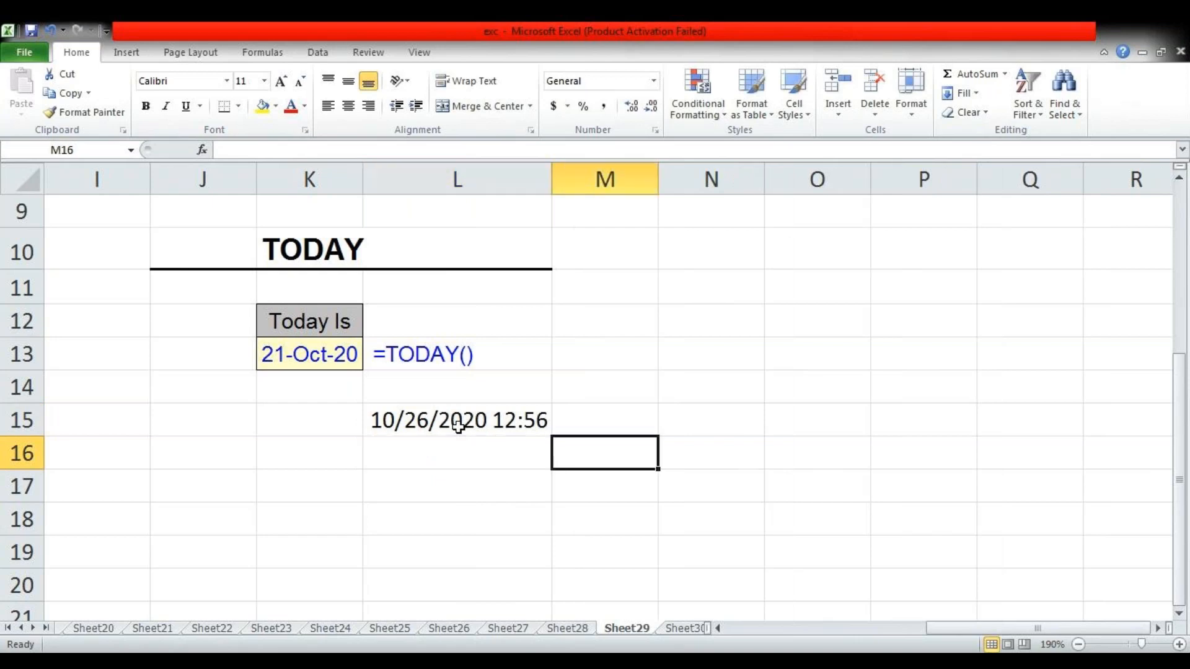
pyautogui.write('=t')
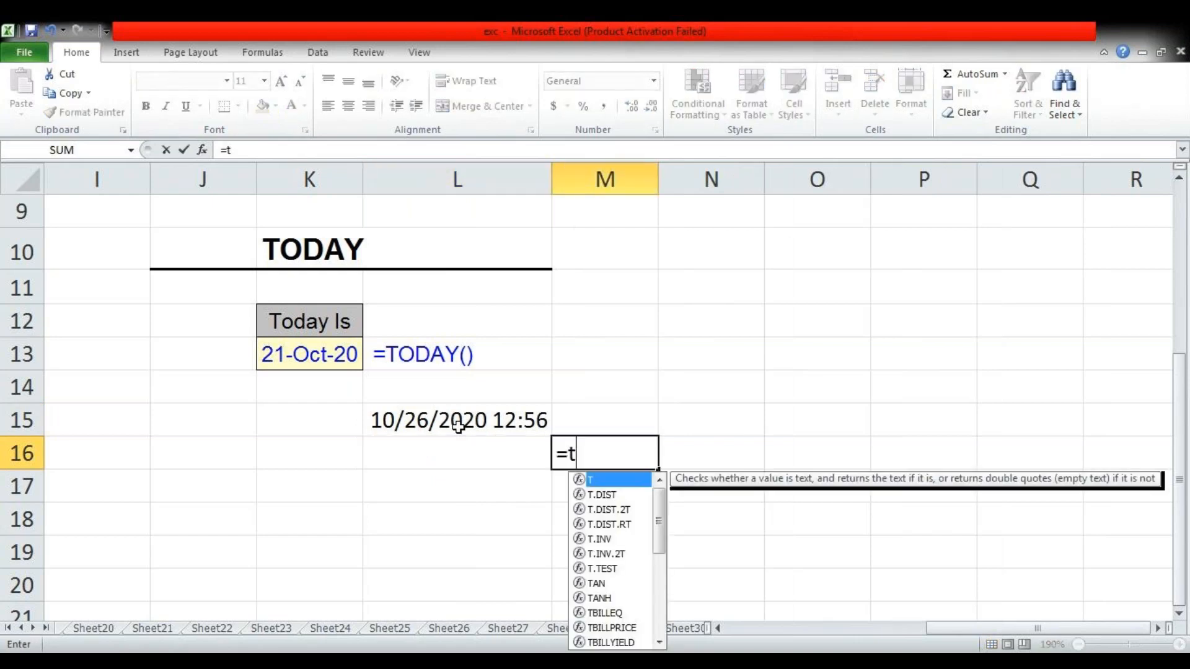
pyautogui.write('oda')
pyautogui.press('Tab')
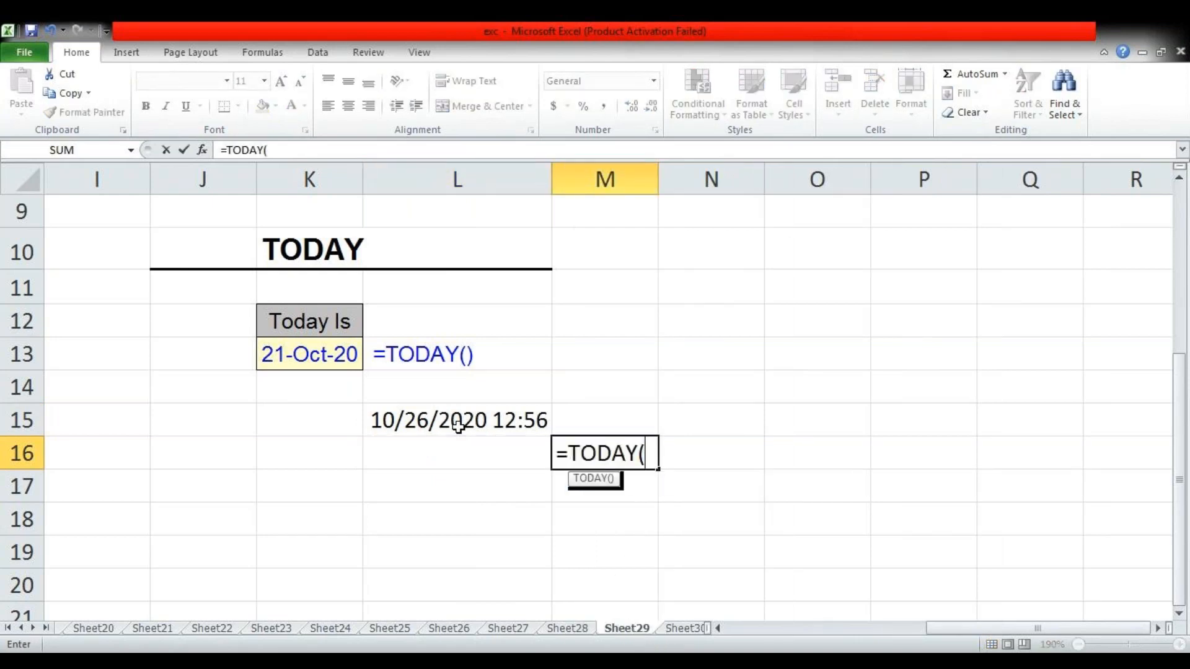
pyautogui.write(')')
pyautogui.press('Return')
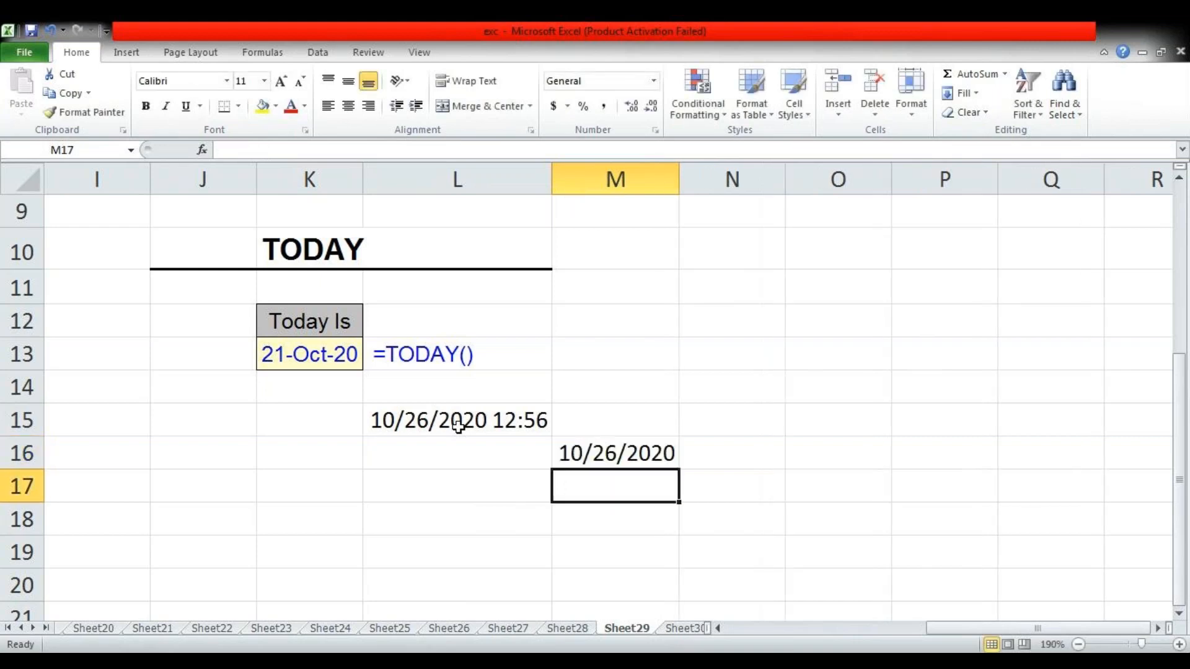
# Compare the formulas behind the date-and-time result in L15 and the date result in M16
pyautogui.click(512, 428)
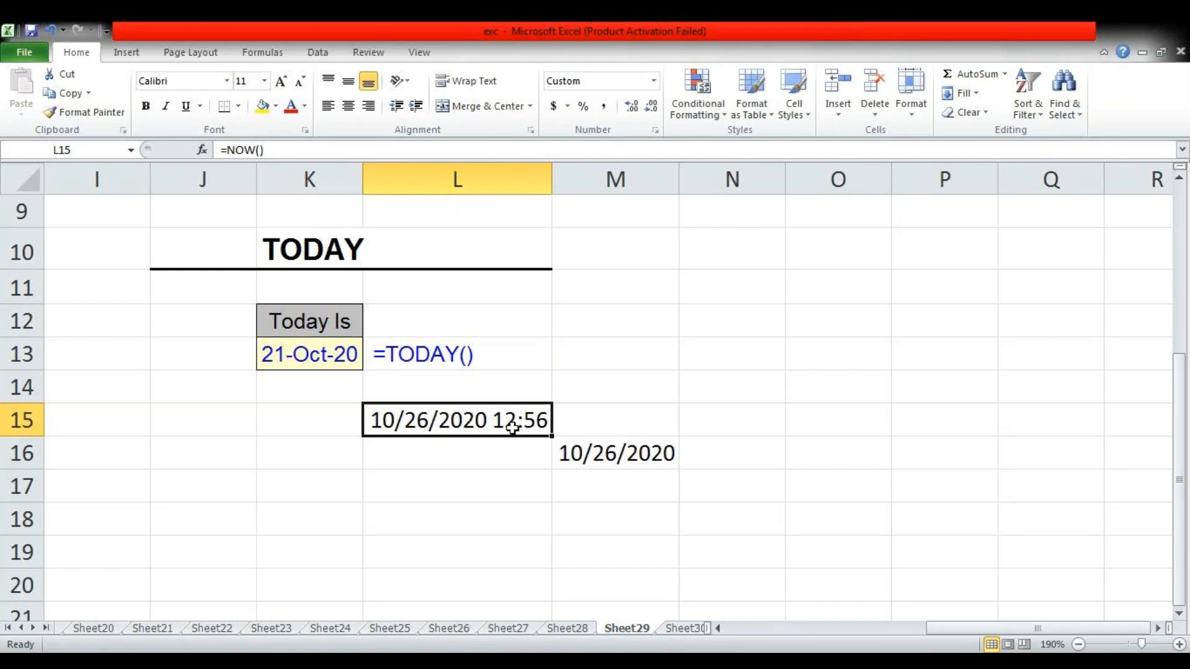
pyautogui.doubleClick(513, 422)
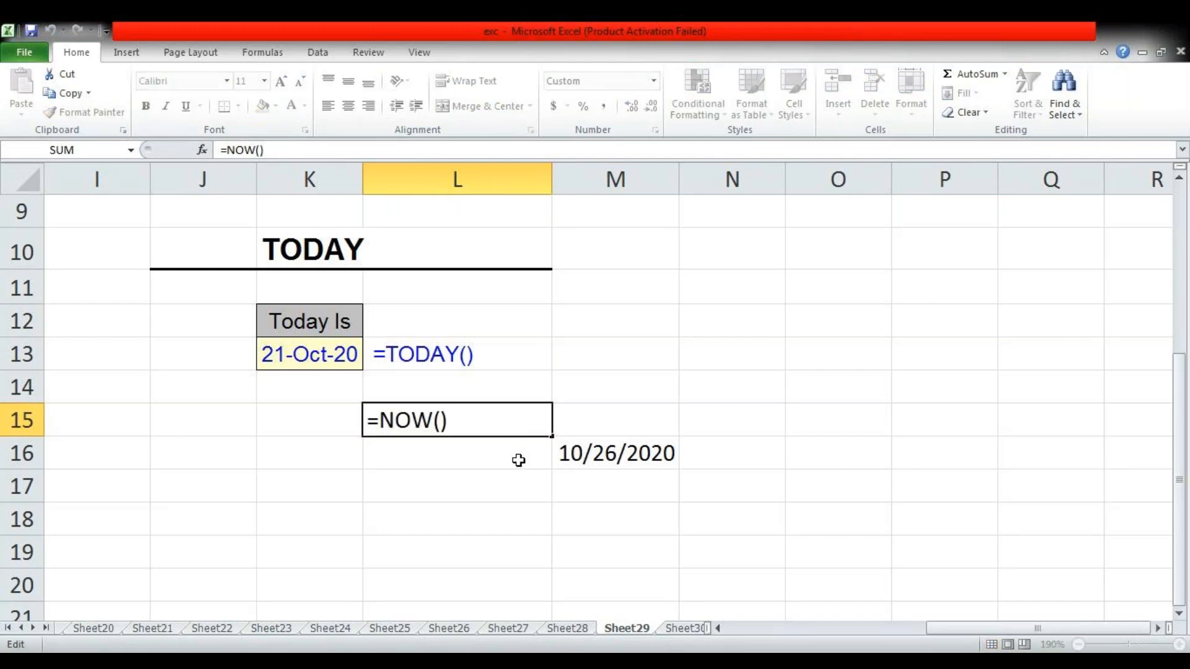
pyautogui.press('Return')
pyautogui.click(613, 456)
pyautogui.doubleClick(608, 460)
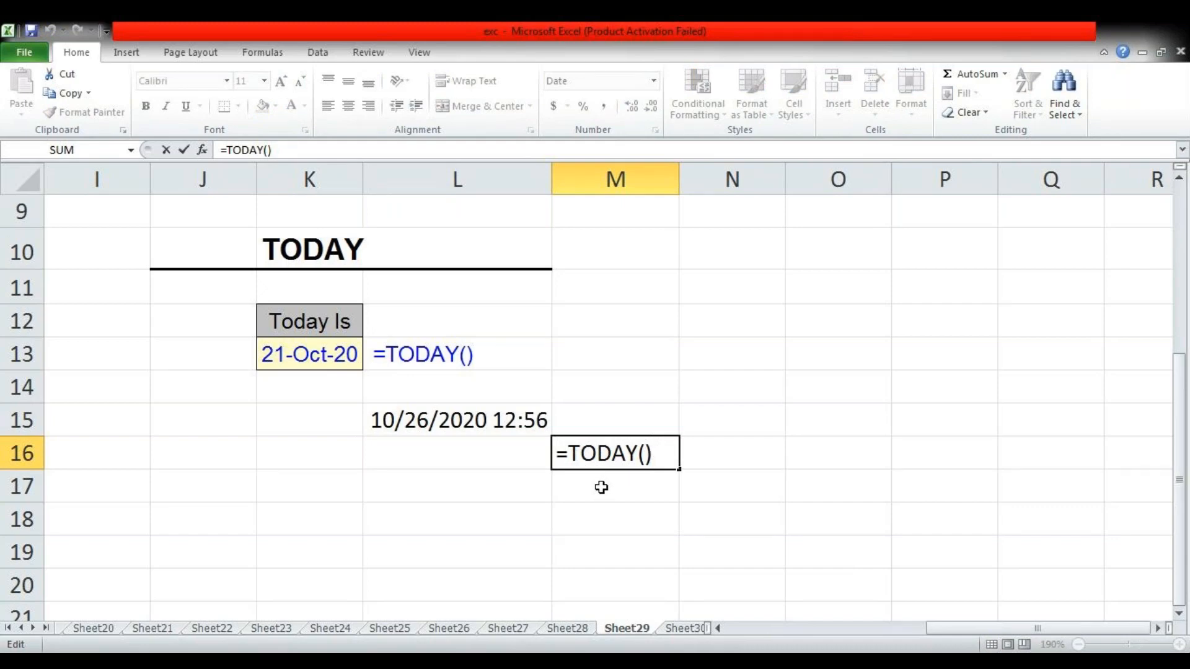
pyautogui.press('Return')
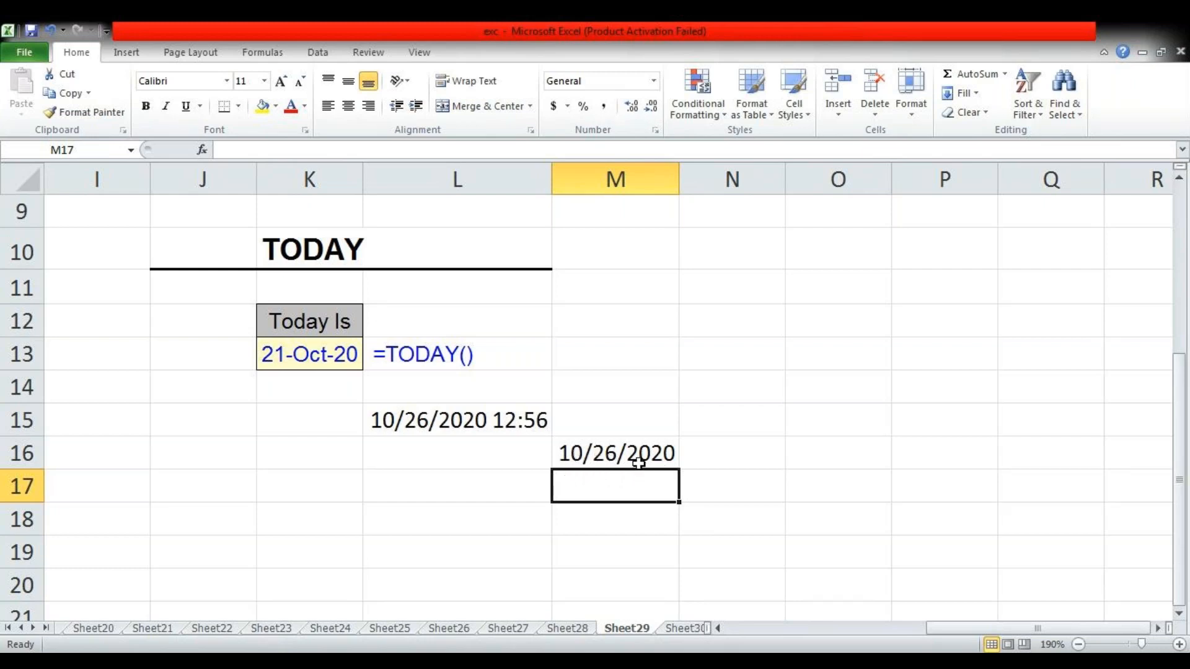
# Apply the Long Date number format to the TODAY result in M16
pyautogui.click(579, 460)
pyautogui.click(325, 357)
pyautogui.click(659, 465)
pyautogui.click(654, 82)
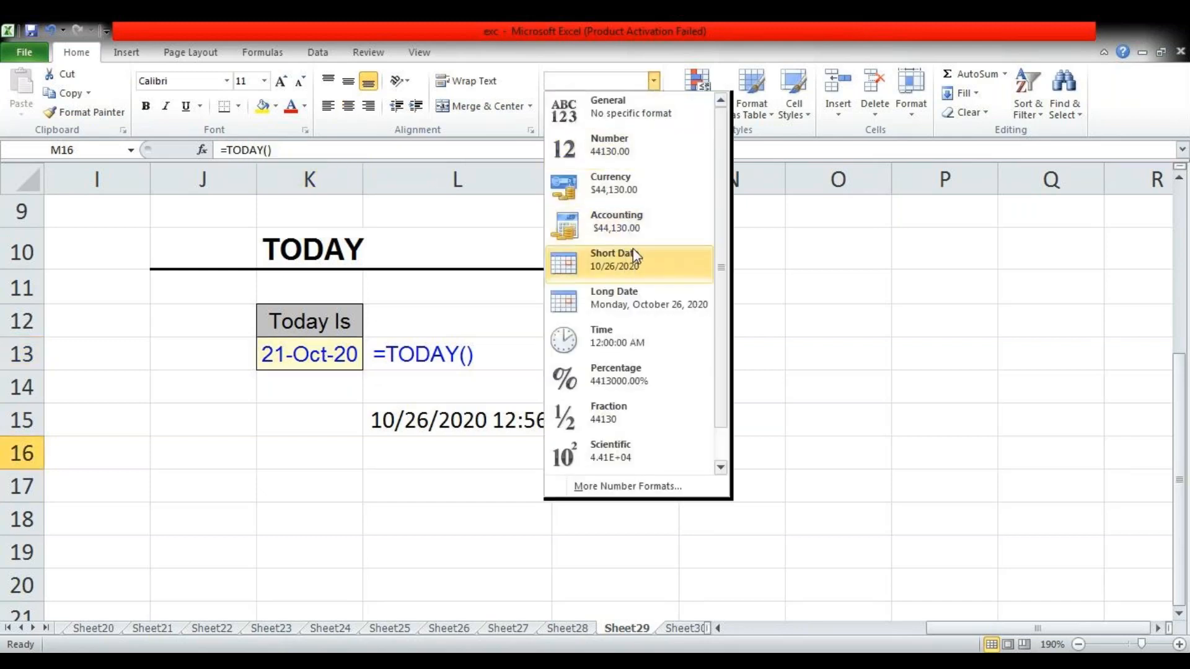
pyautogui.click(656, 306)
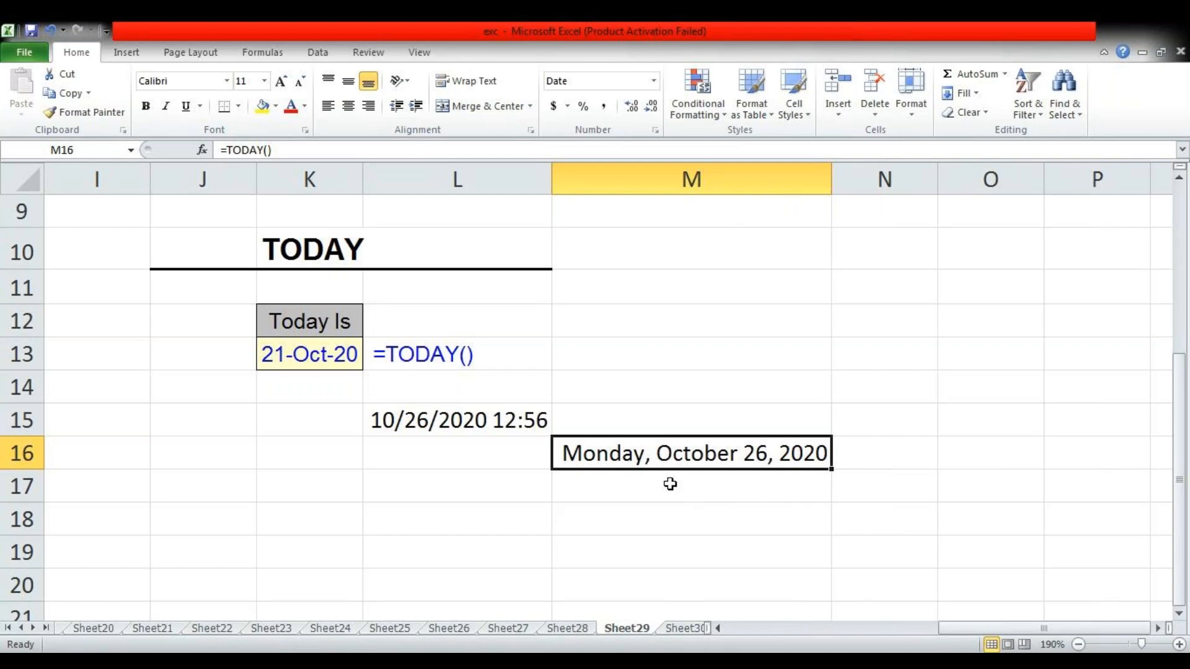
# Switch to the TRIM example on Sheet30 and enter "raj computer" in L18 with several extra spaces between the words
pyautogui.hotkey('ctrl', 'pagedown')
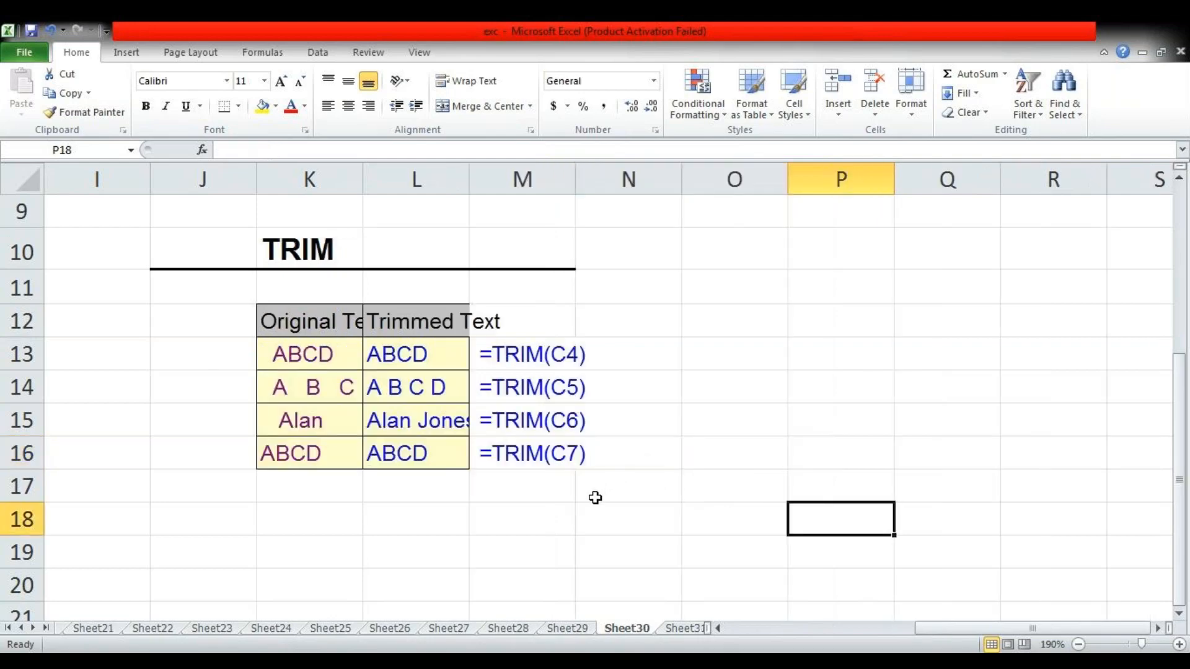
pyautogui.scroll(-1, 594, 498)
pyautogui.scroll(2, 595, 498)
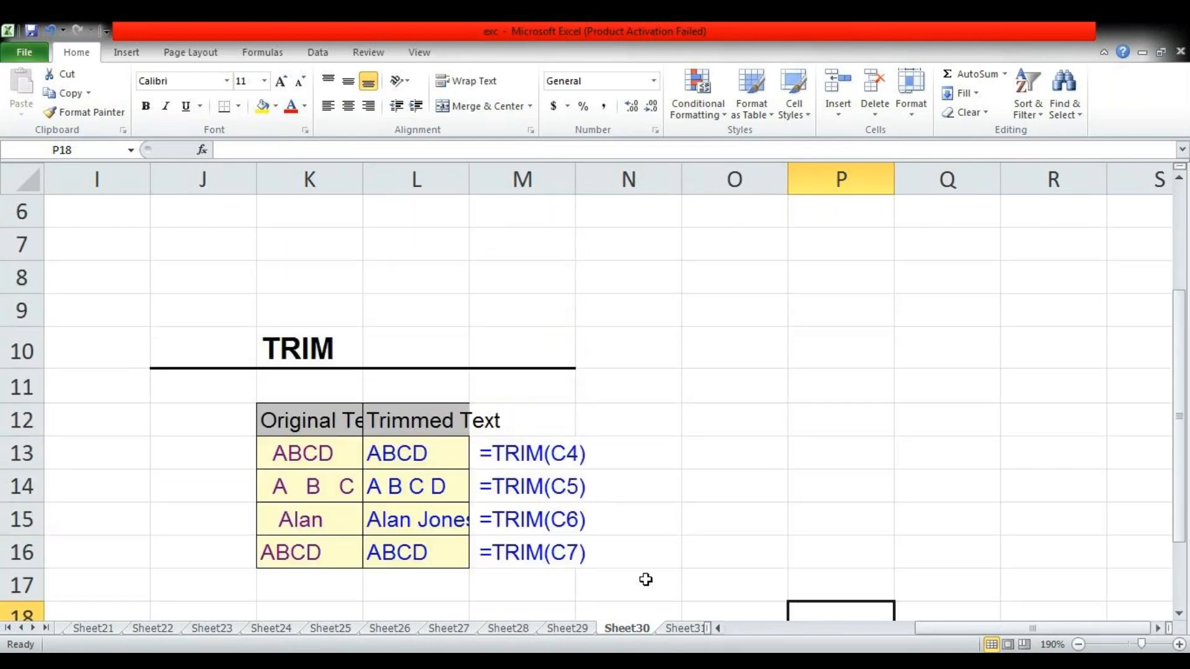
pyautogui.scroll(-1, 691, 554)
pyautogui.scroll(-1, 539, 526)
pyautogui.scroll(1, 539, 526)
pyautogui.click(411, 523)
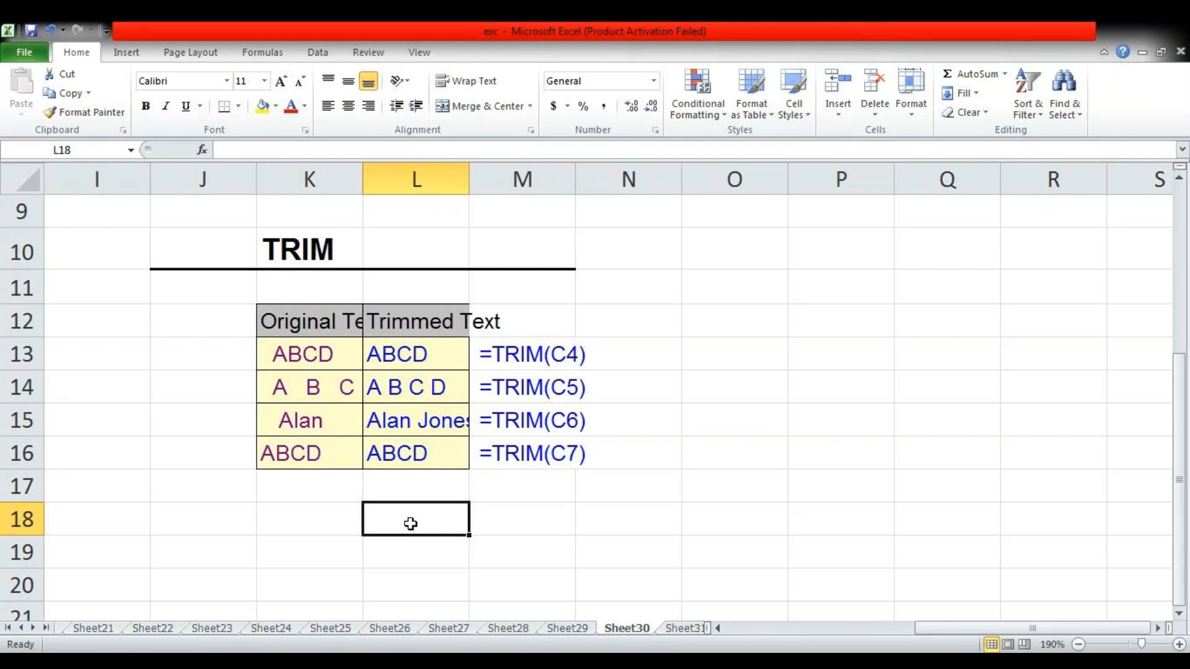
pyautogui.doubleClick(411, 523)
pyautogui.write('raj')
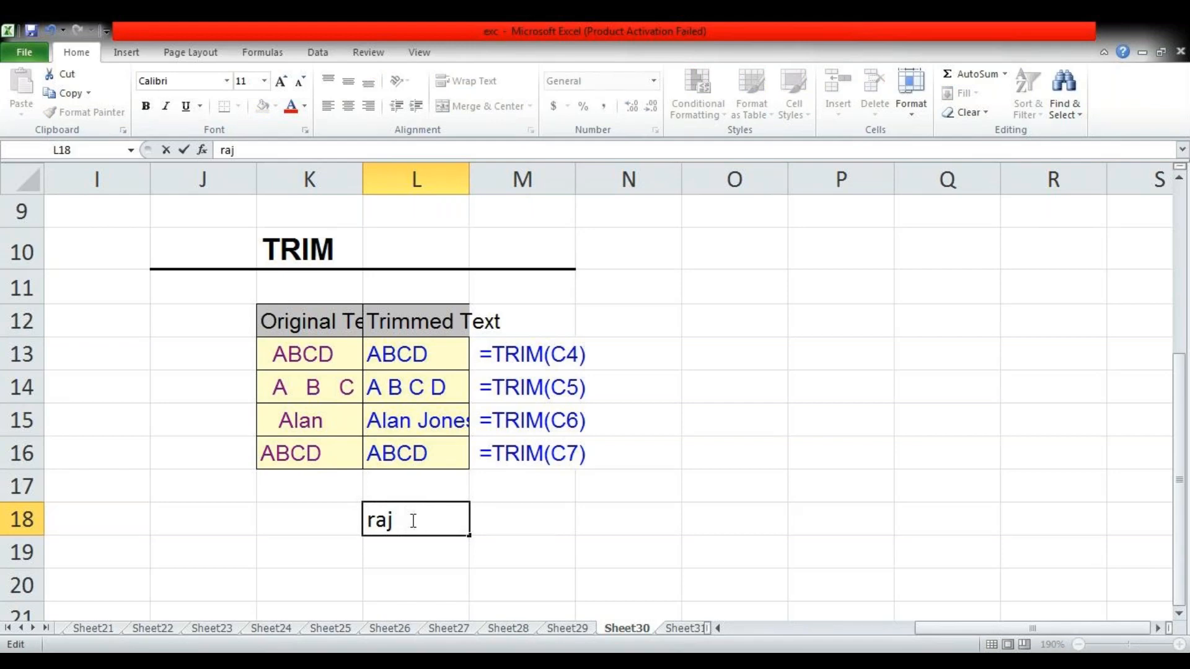
pyautogui.write('        computer')
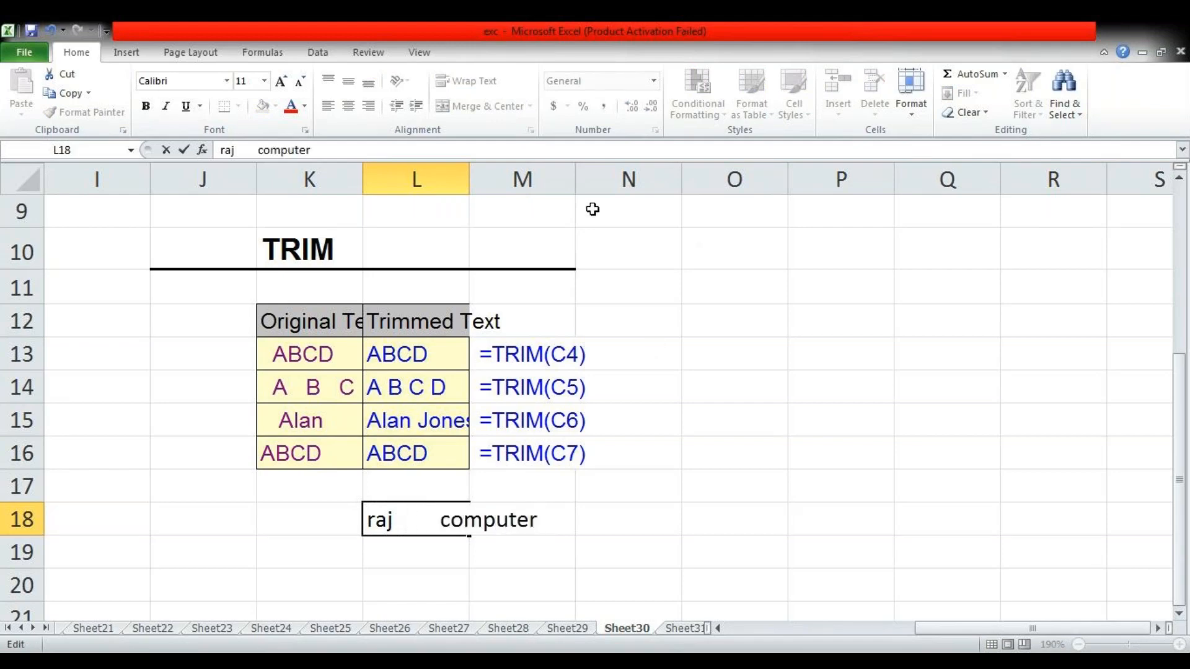
# Widen column L until the spaced sample text in L18 fits inside its cell
pyautogui.click(473, 178)
pyautogui.moveTo(469, 178); pyautogui.dragTo(575, 184)
pyautogui.click(637, 521)
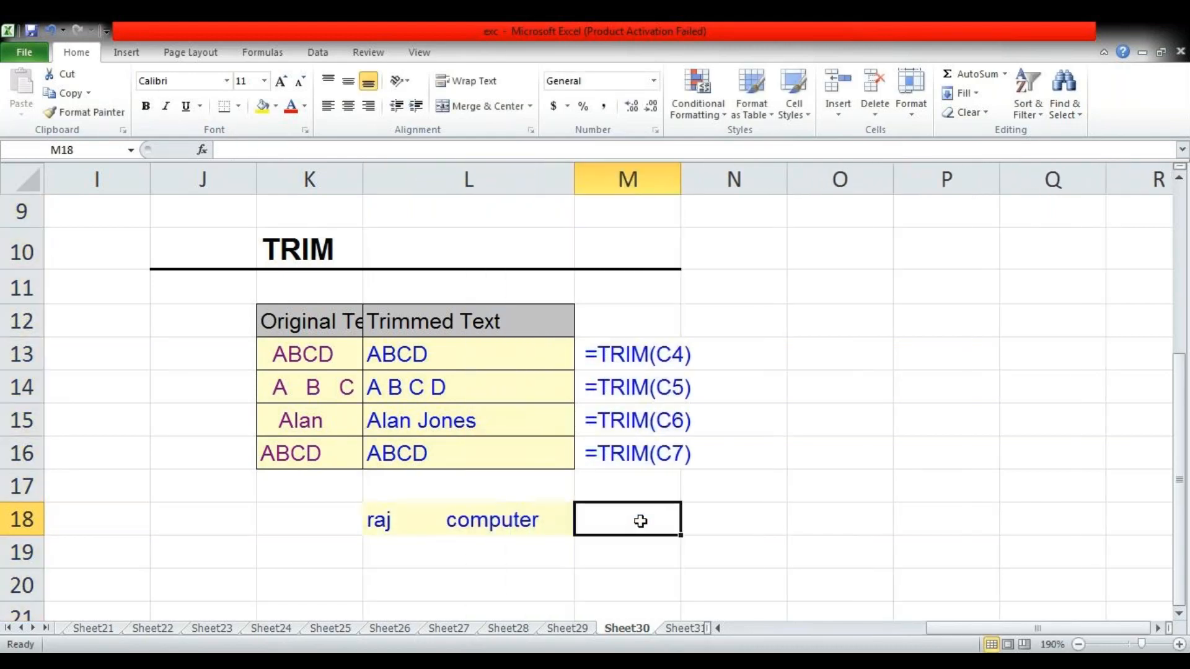
# Enter =TRIM(L18) in M18 and widen column M to fit the trimmed text
pyautogui.click(438, 533)
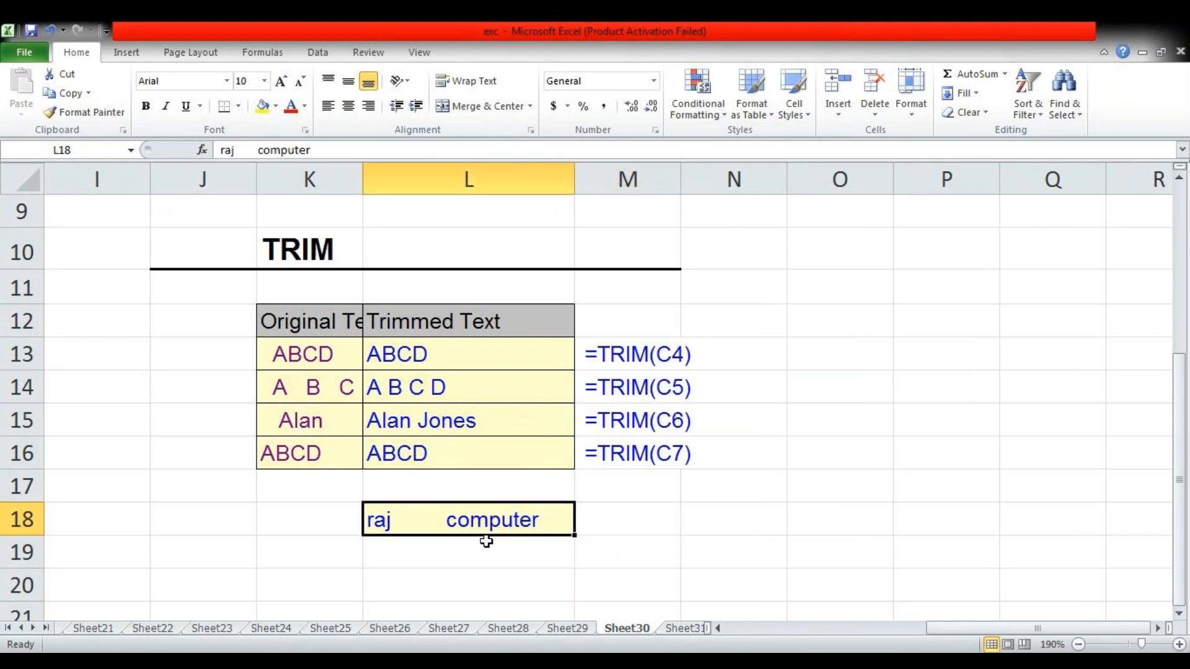
pyautogui.click(587, 527)
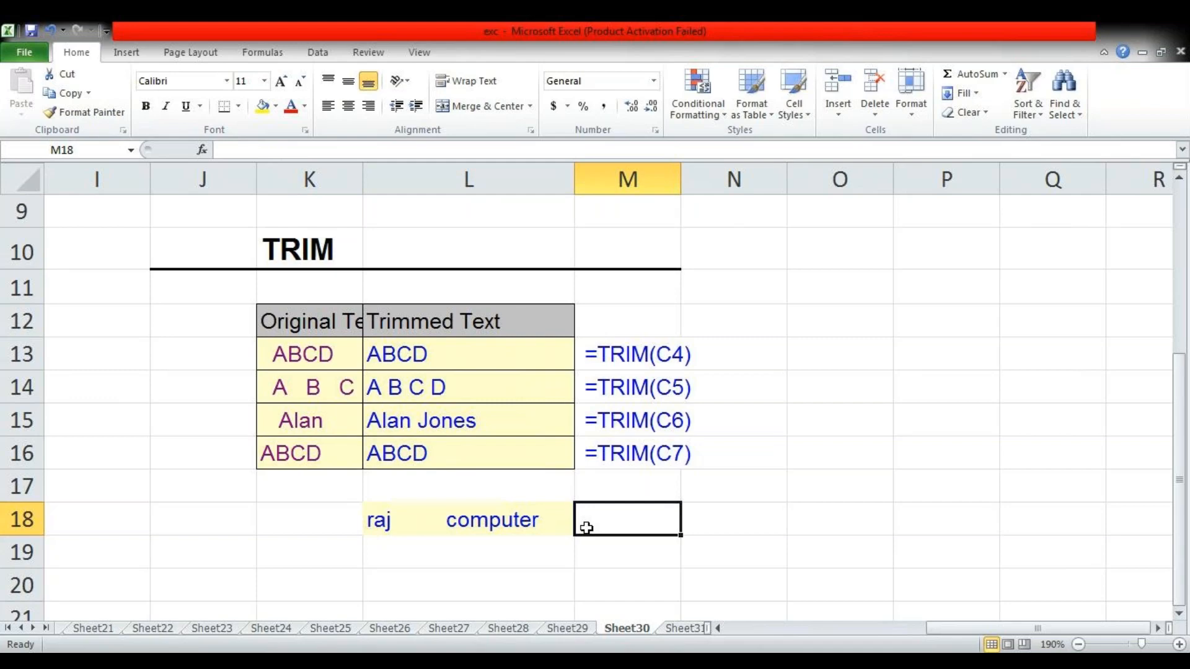
pyautogui.write('=')
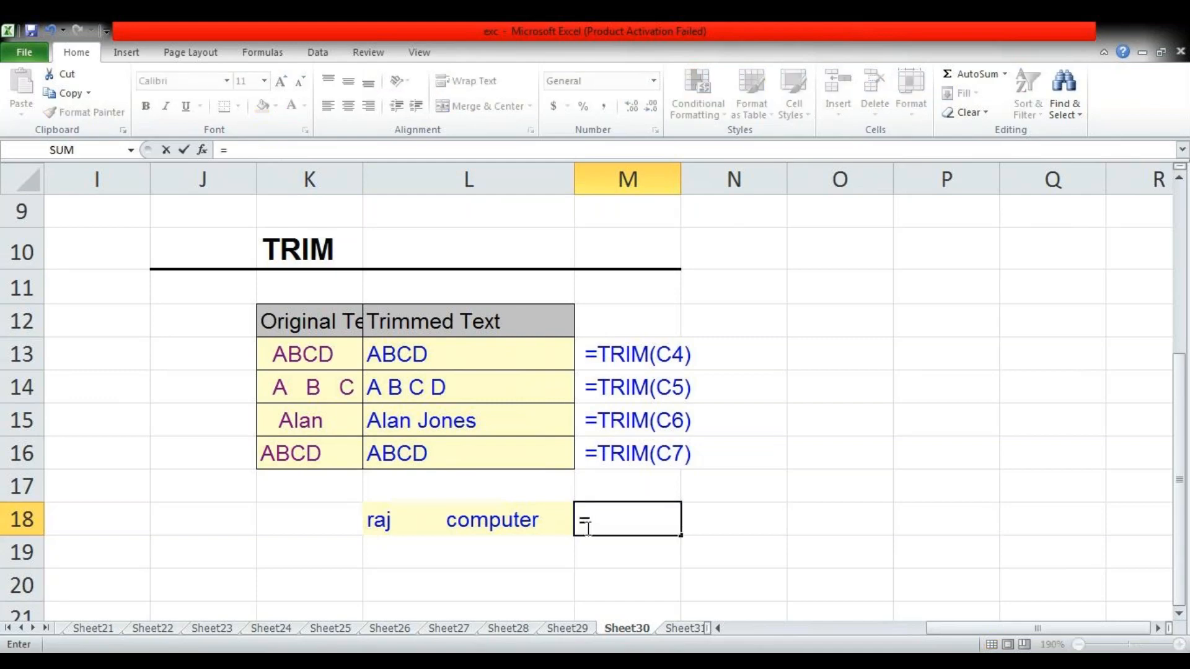
pyautogui.write('tri')
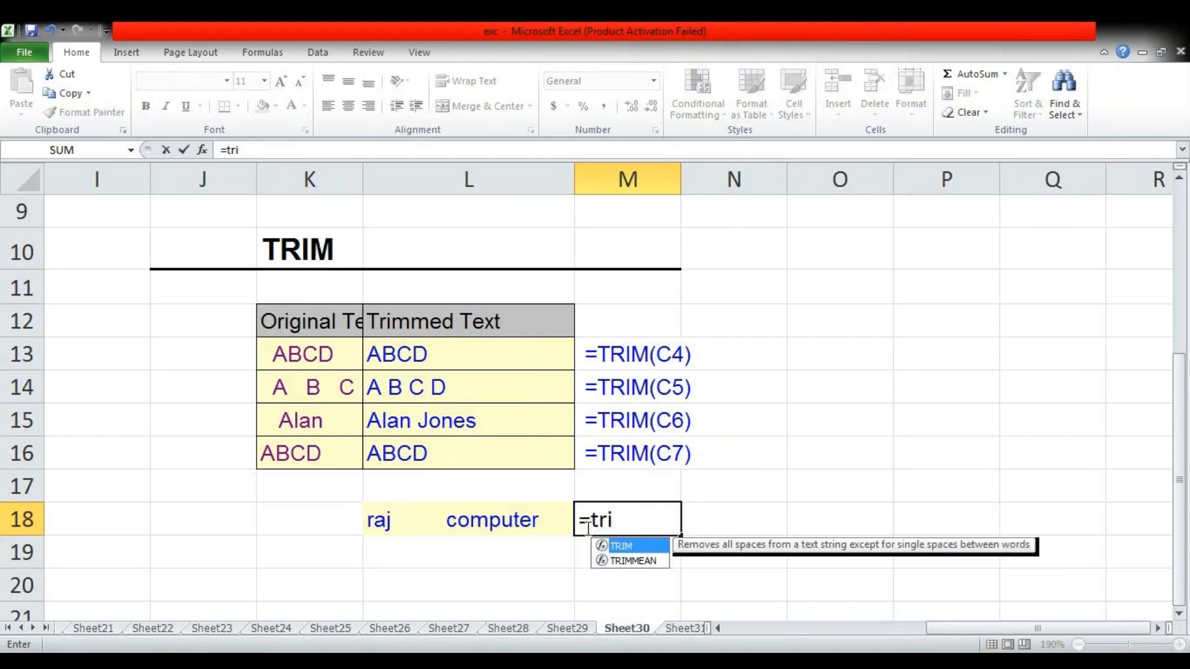
pyautogui.press('Tab')
pyautogui.write('L18)')
pyautogui.press('Return')
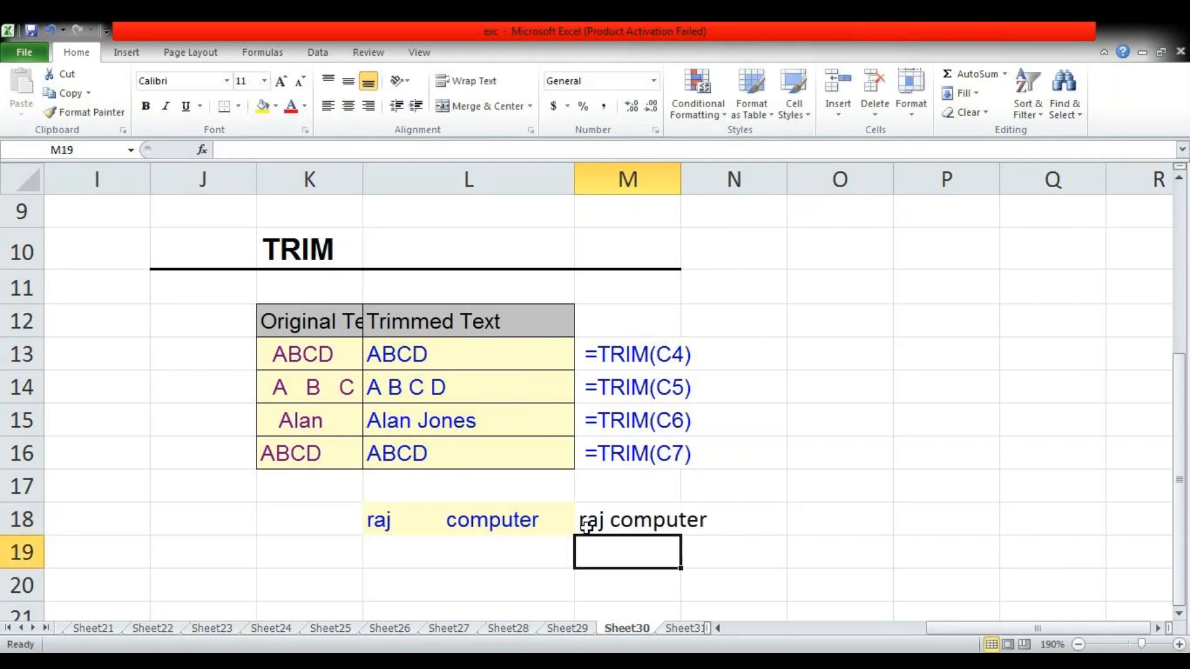
pyautogui.moveTo(681, 186); pyautogui.dragTo(717, 188)
pyautogui.click(605, 531)
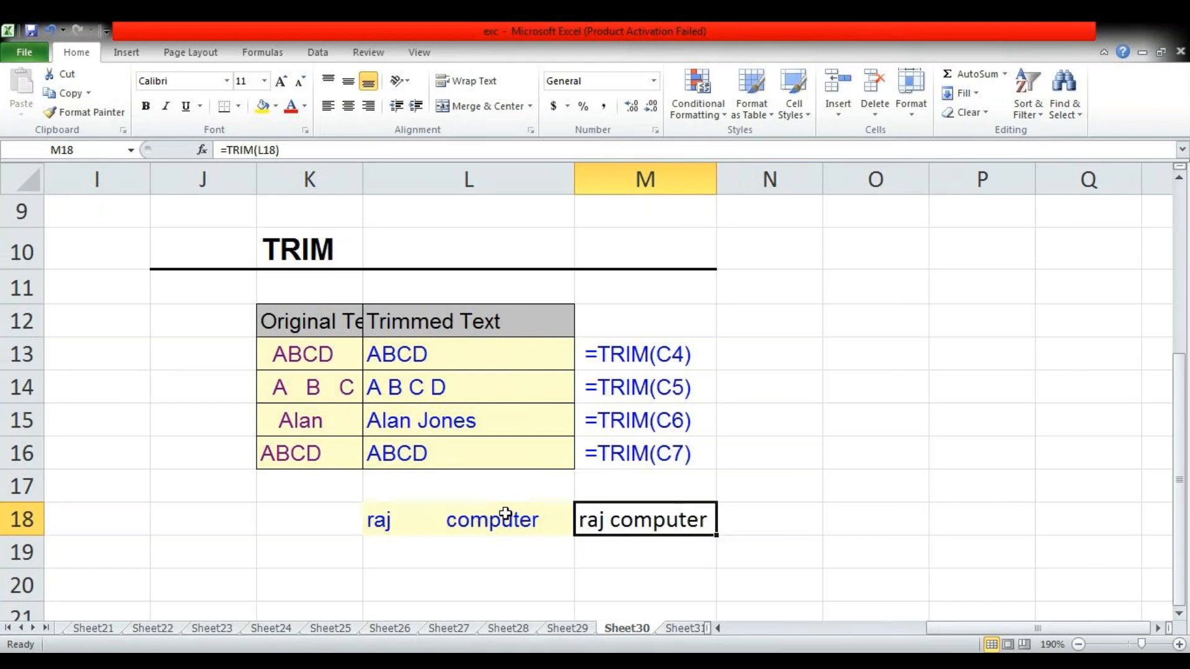
# Enter "mira road" in L19 with several extra spaces between the words
pyautogui.scroll(-1, 505, 514)
pyautogui.click(392, 447)
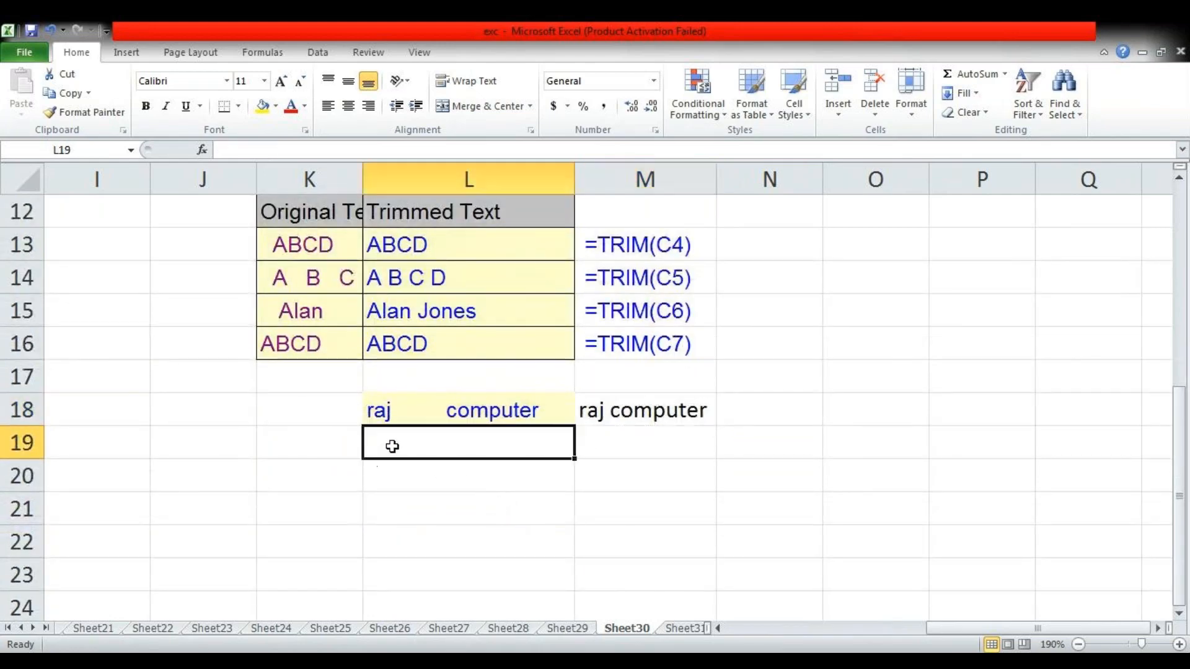
pyautogui.write('mira')
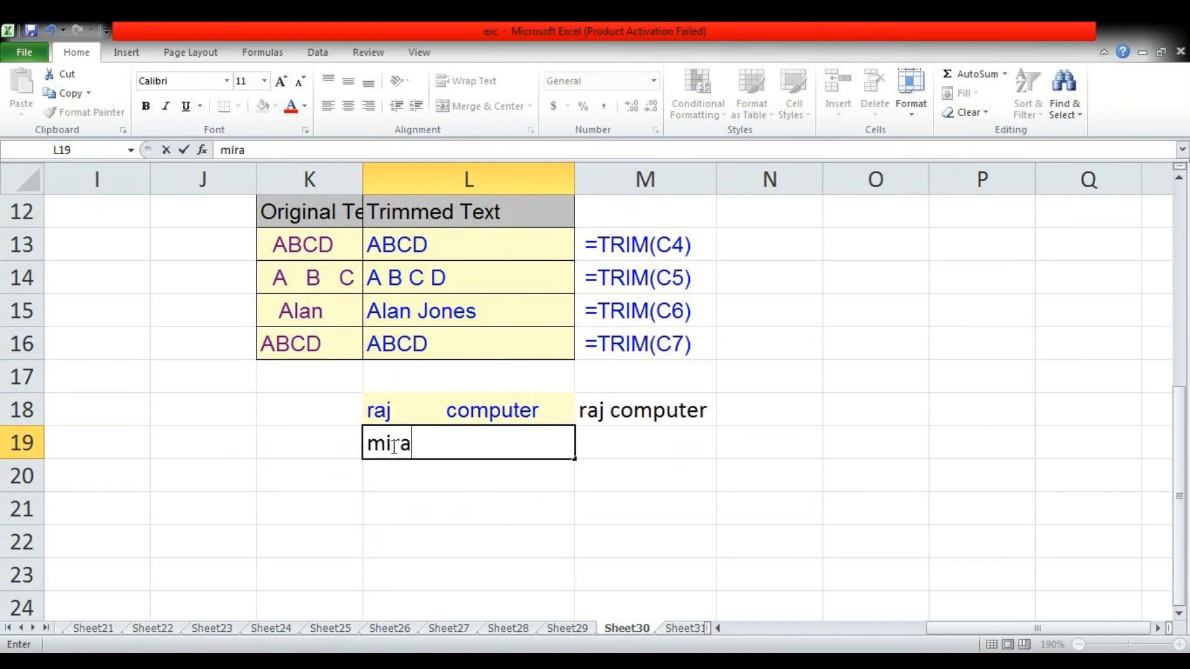
pyautogui.write('     road')
pyautogui.press('Tab')
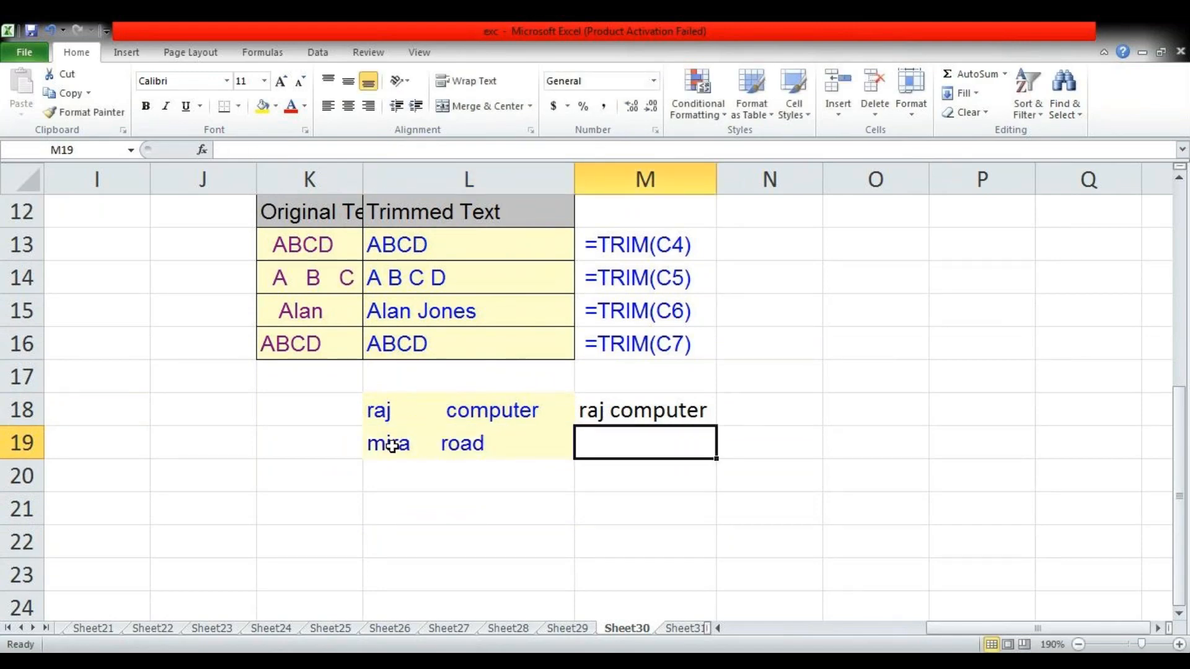
# Enter =TRIM(L19) in M19 to remove the second sample's extra spaces
pyautogui.write('=')
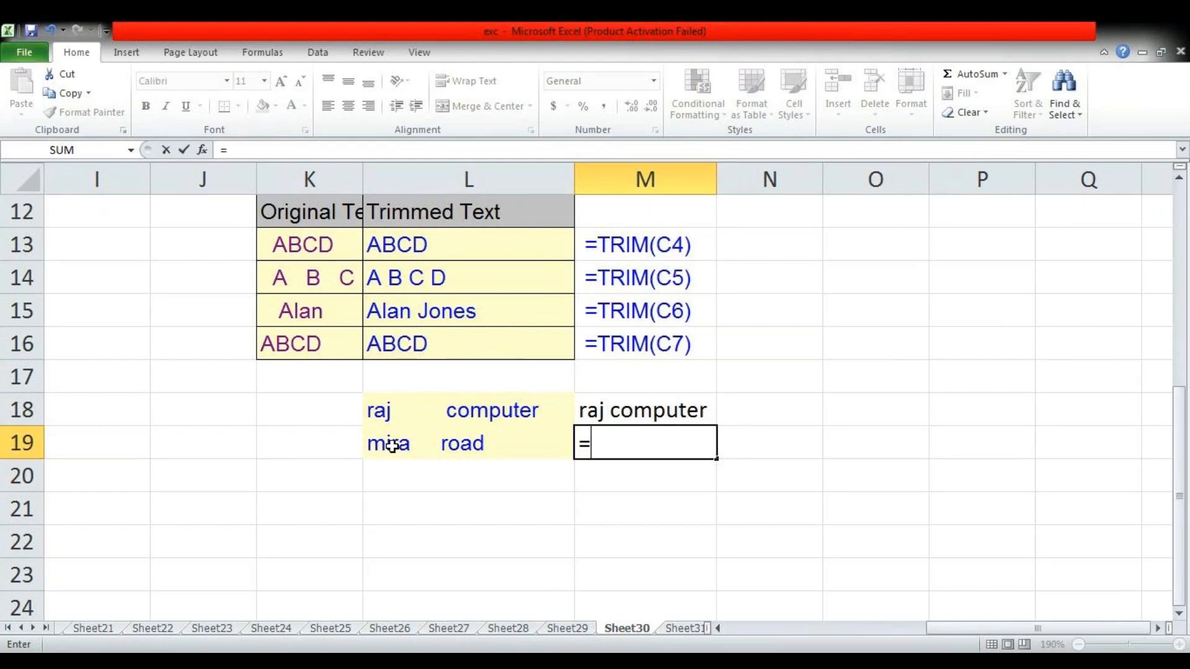
pyautogui.write('trim')
pyautogui.press('Tab')
pyautogui.click(392, 445)
pyautogui.press('Return')
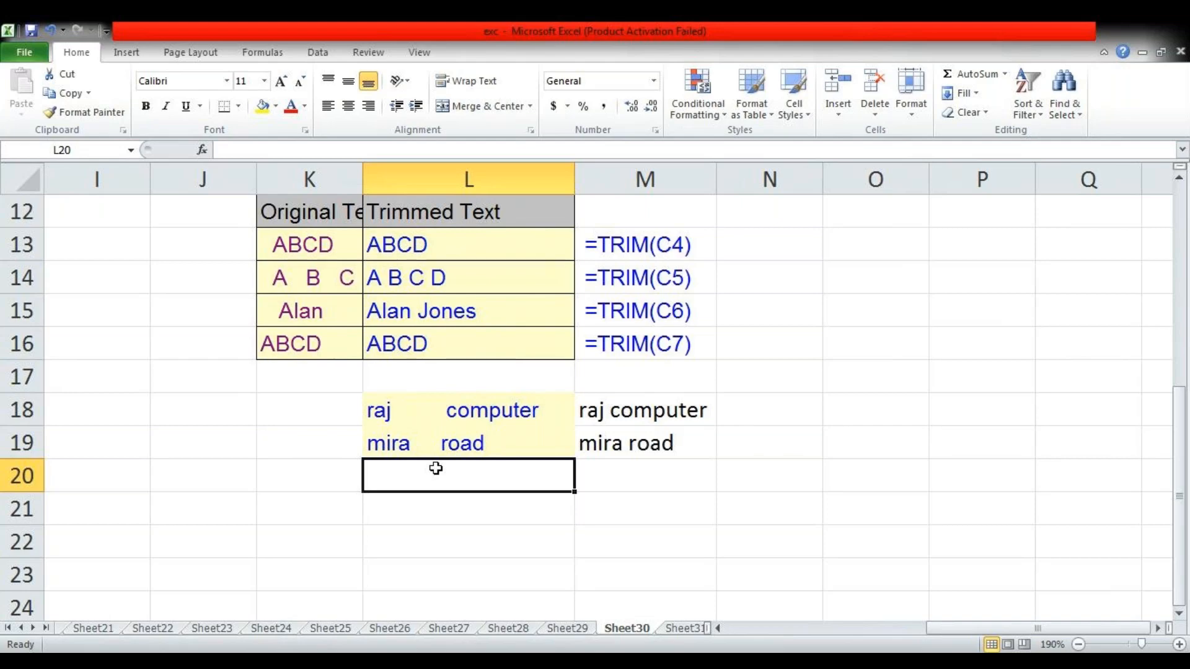
# Enter the letters "a v t u i" in L20 with uneven extra spaces between them
pyautogui.write('a')
pyautogui.write('    v')
pyautogui.write('u  ')
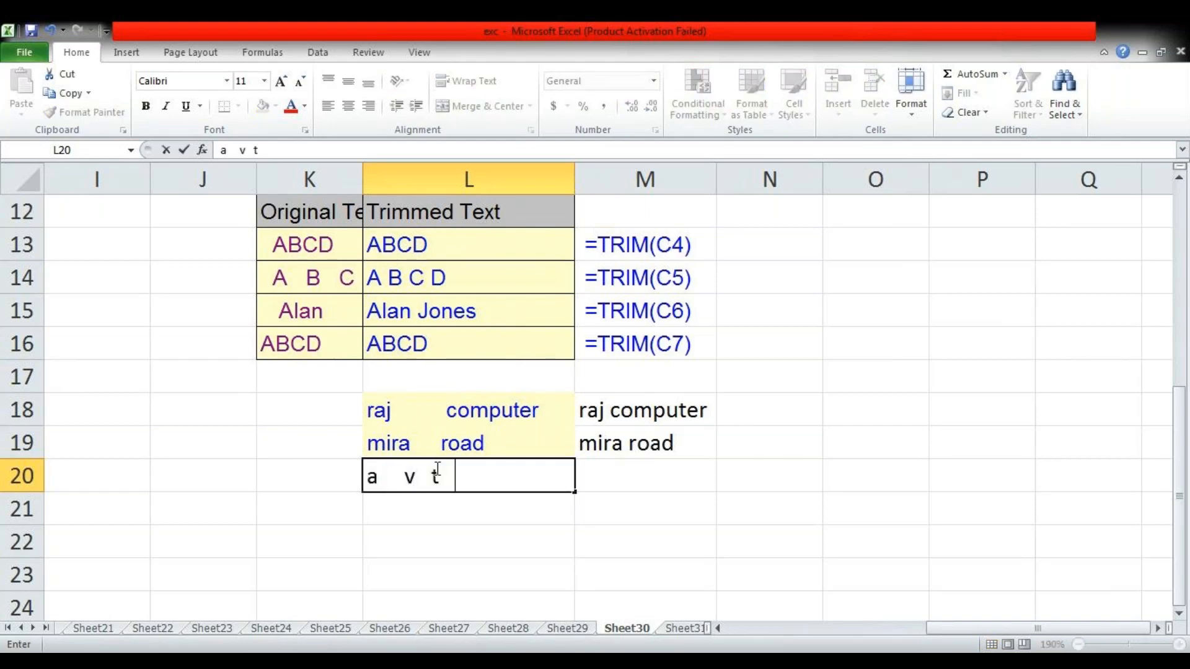
pyautogui.write('i')
pyautogui.press('Tab')
# Enter =TRIM(L20) in M20 to reduce the gaps between the letters to single spaces
pyautogui.write('=tri')
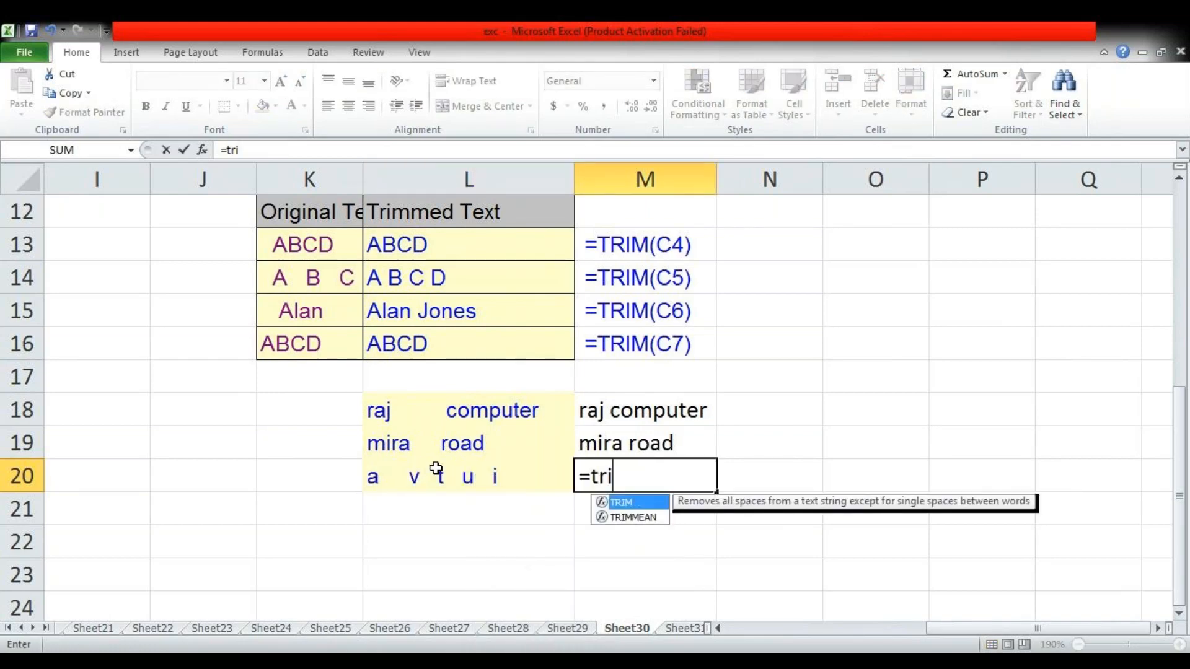
pyautogui.press('Tab')
pyautogui.click(435, 468)
pyautogui.press('Return')
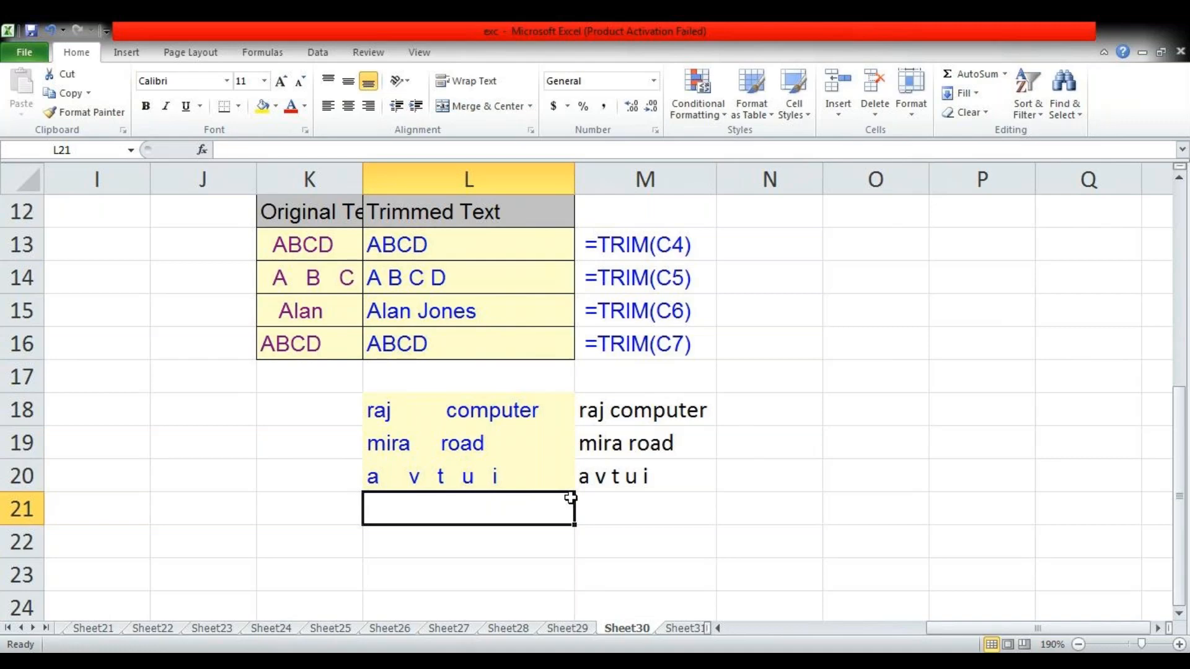
# On Sheet31, enter the capitalised sample text "RAJ" in K19 below the UPPER example
pyautogui.hotkey('ctrl', 'pagedown')
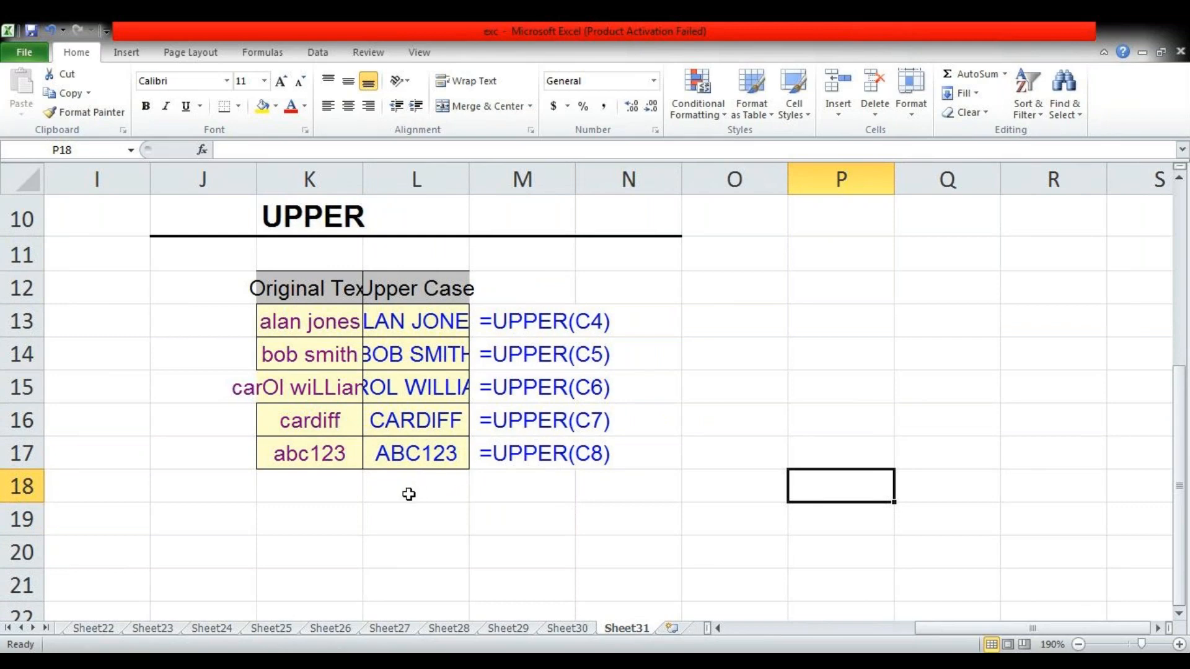
pyautogui.click(325, 514)
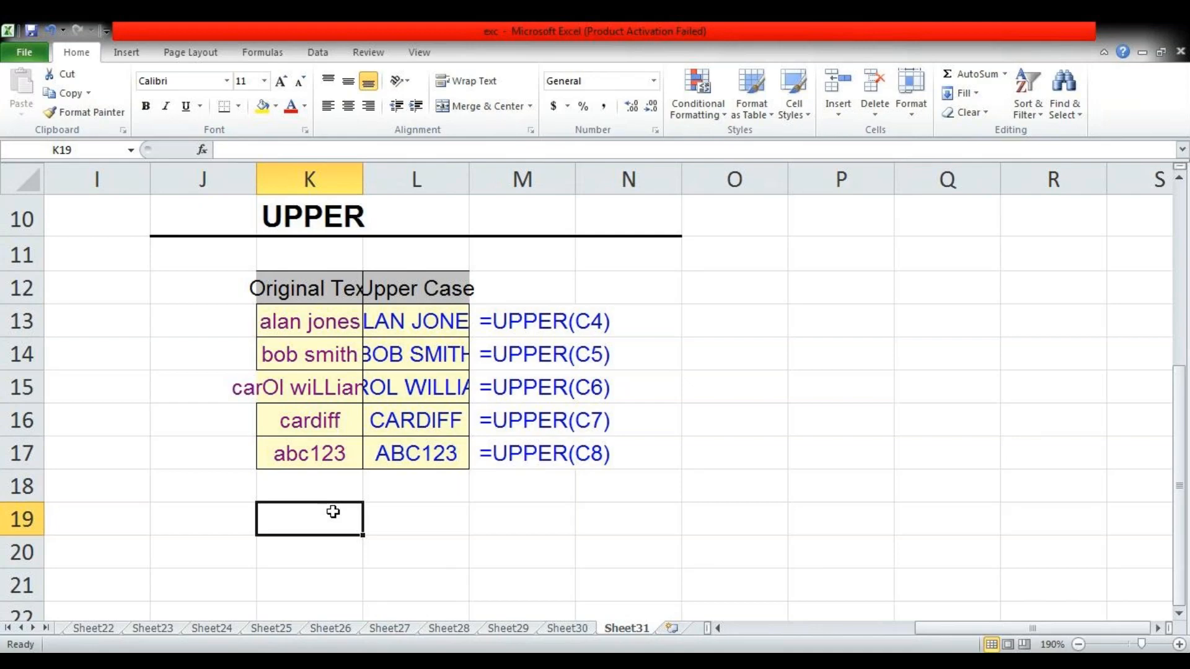
pyautogui.write('RAJ')
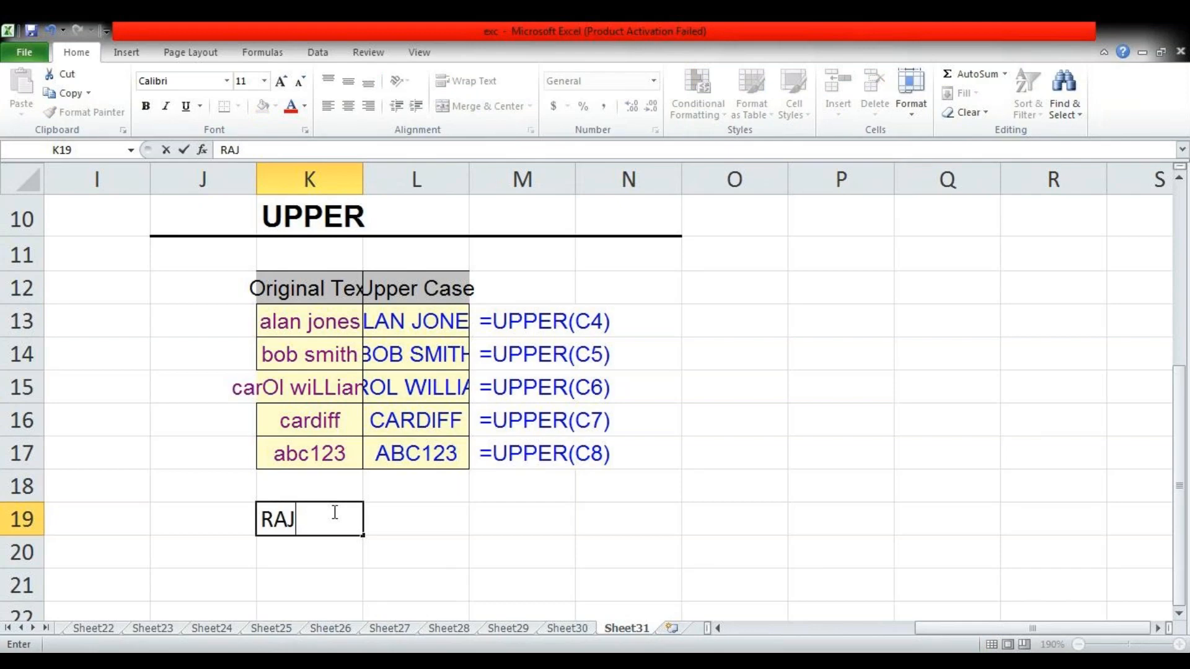
pyautogui.press('Tab')
# Enter =LOWER(K19) in L19 to convert the capitalised sample text to lowercase
pyautogui.write('=low')
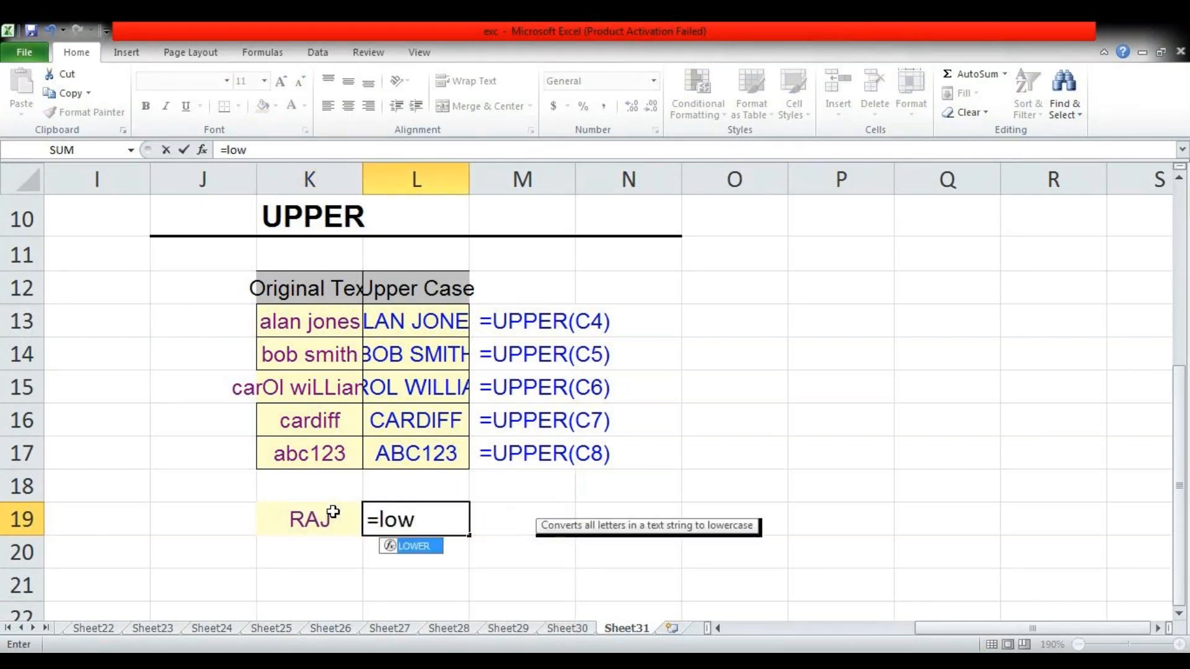
pyautogui.press('Tab')
pyautogui.click(332, 512)
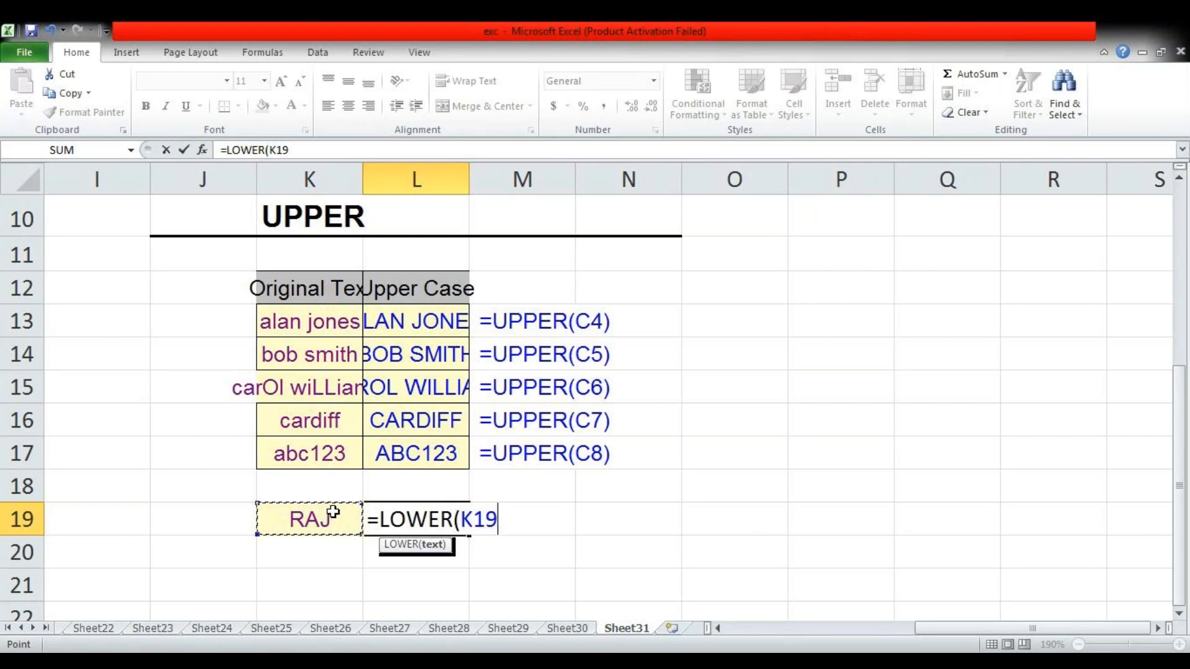
pyautogui.write(')')
pyautogui.press('Return')
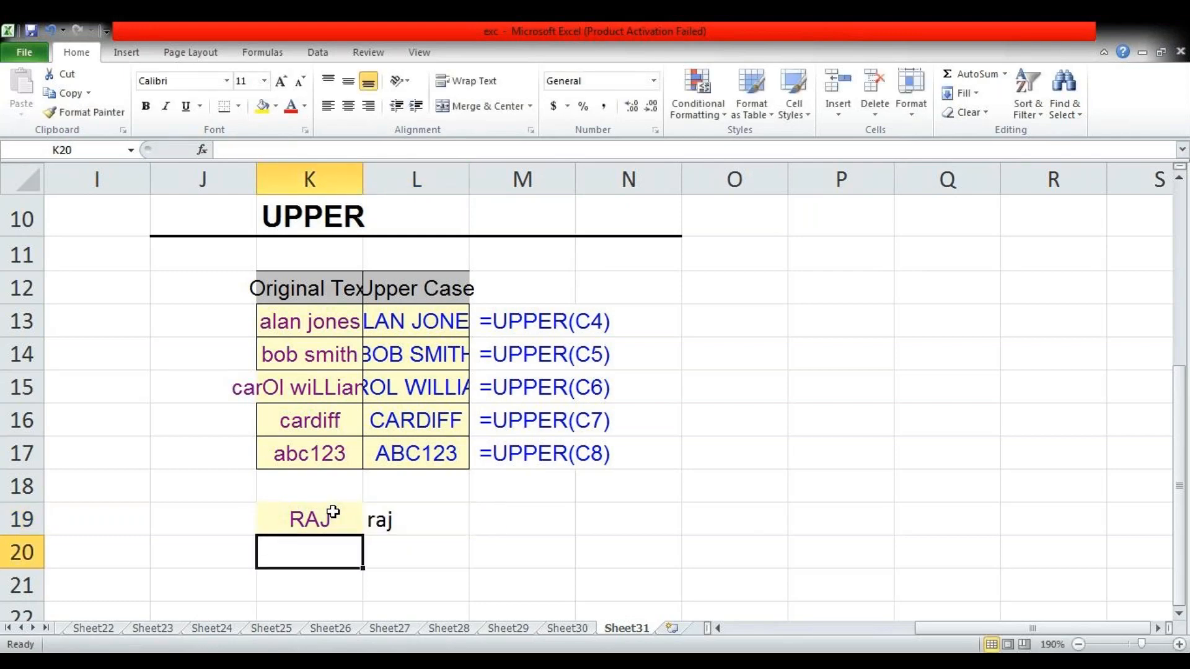
# Enter the lowercase text "raj" in K20 and convert it to capitals in L20 with =UPPER(K20)
pyautogui.write('raj')
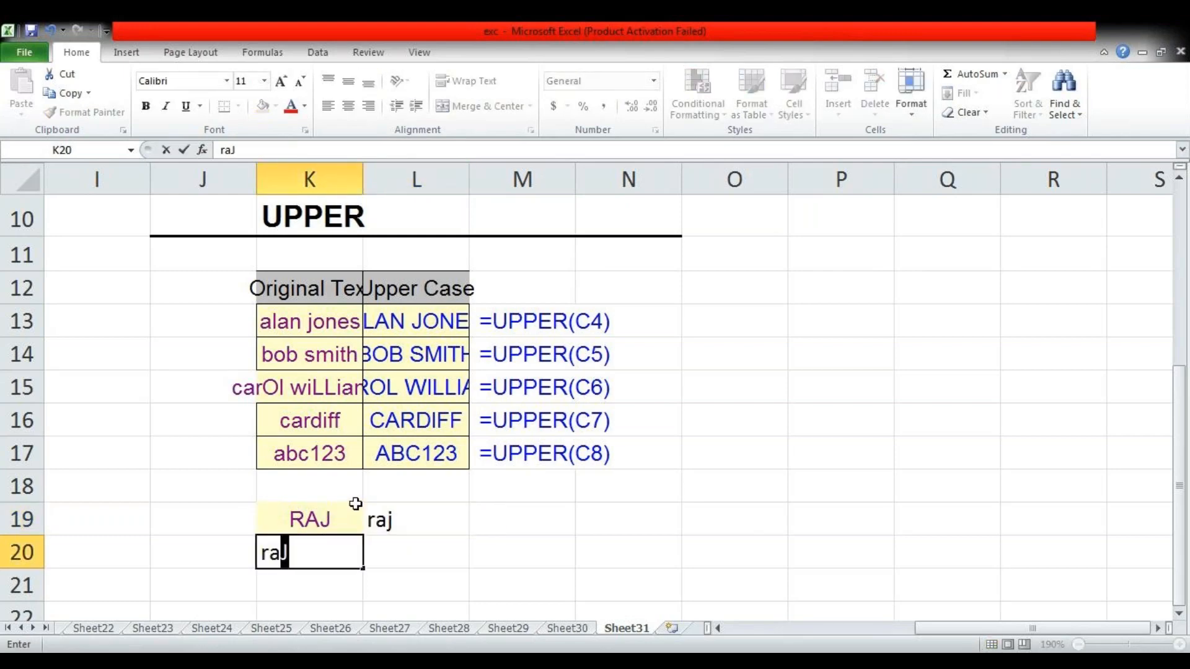
pyautogui.press('Tab')
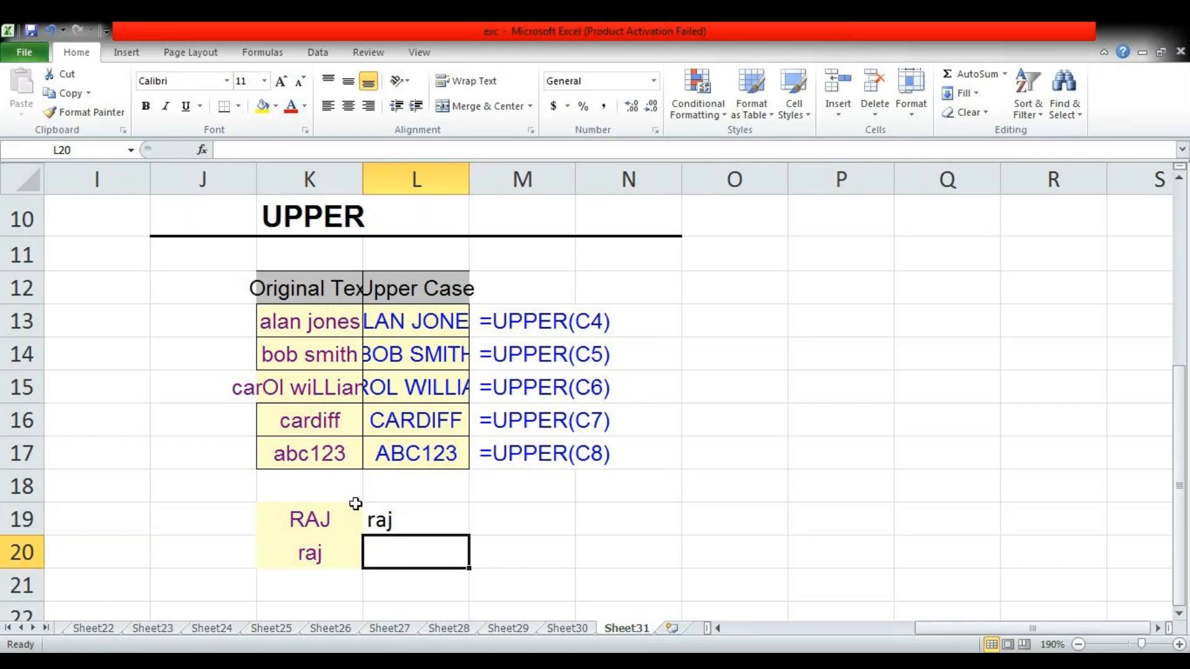
pyautogui.write('=')
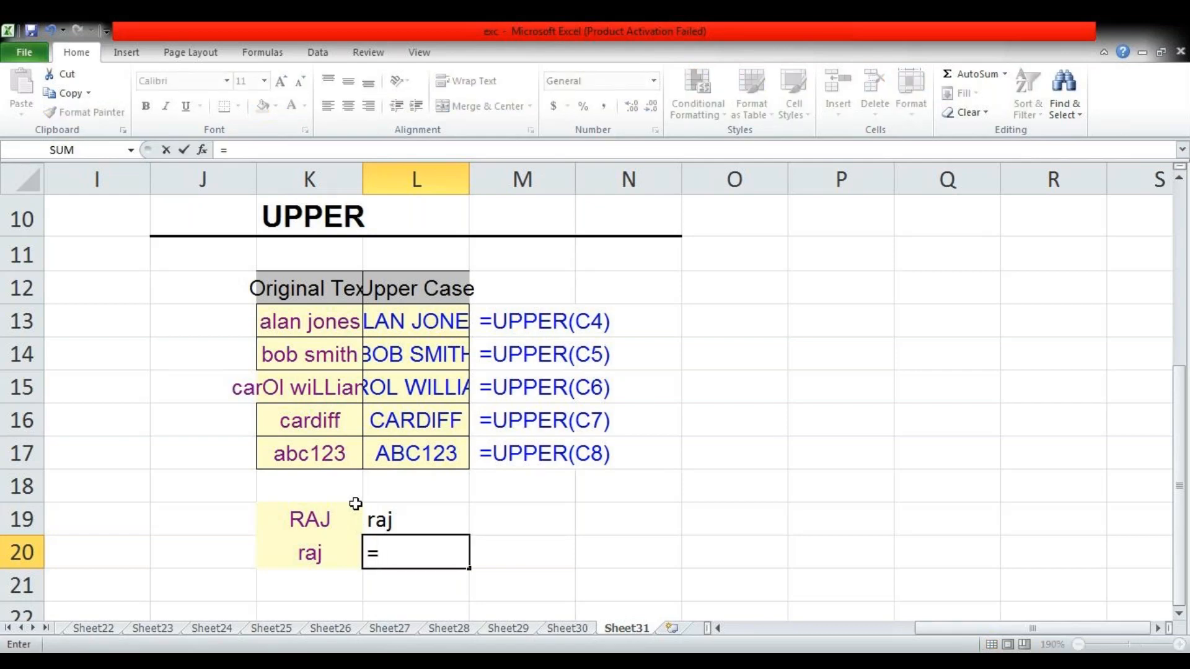
pyautogui.write('upp')
pyautogui.press('Tab')
pyautogui.press('Left')
pyautogui.press('Return')
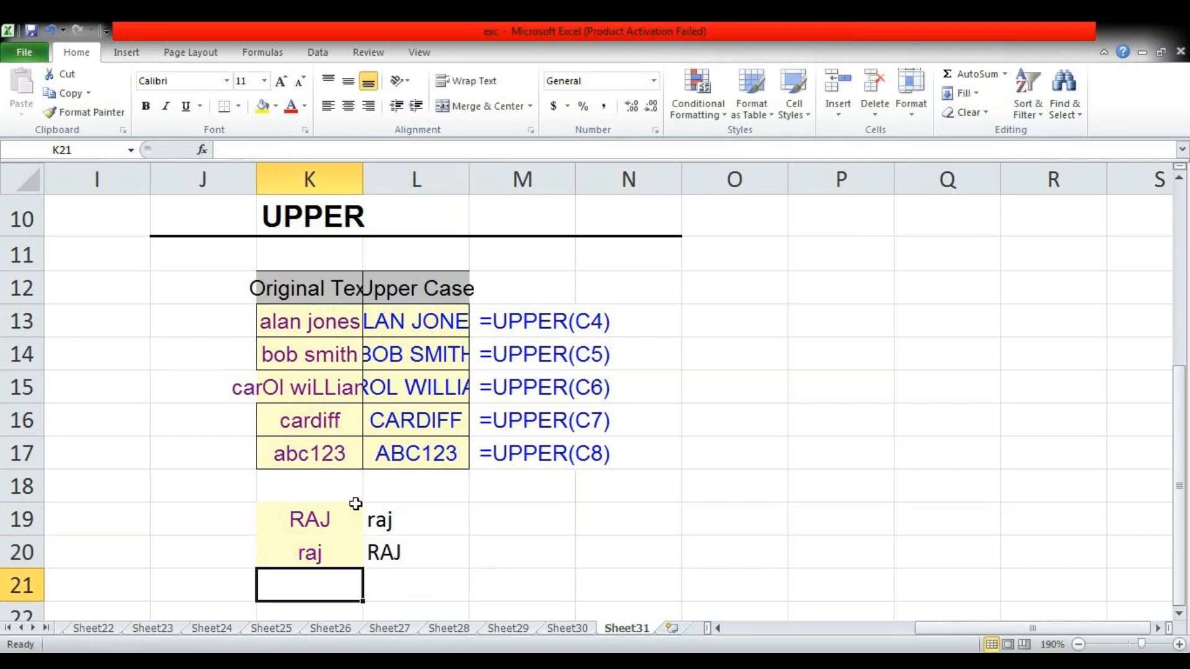
pyautogui.scroll(-1, 355, 504)
pyautogui.press('Up')
pyautogui.press('Right')
pyautogui.press('Left')
pyautogui.press('Right')
pyautogui.press('Down')
pyautogui.press('Left')
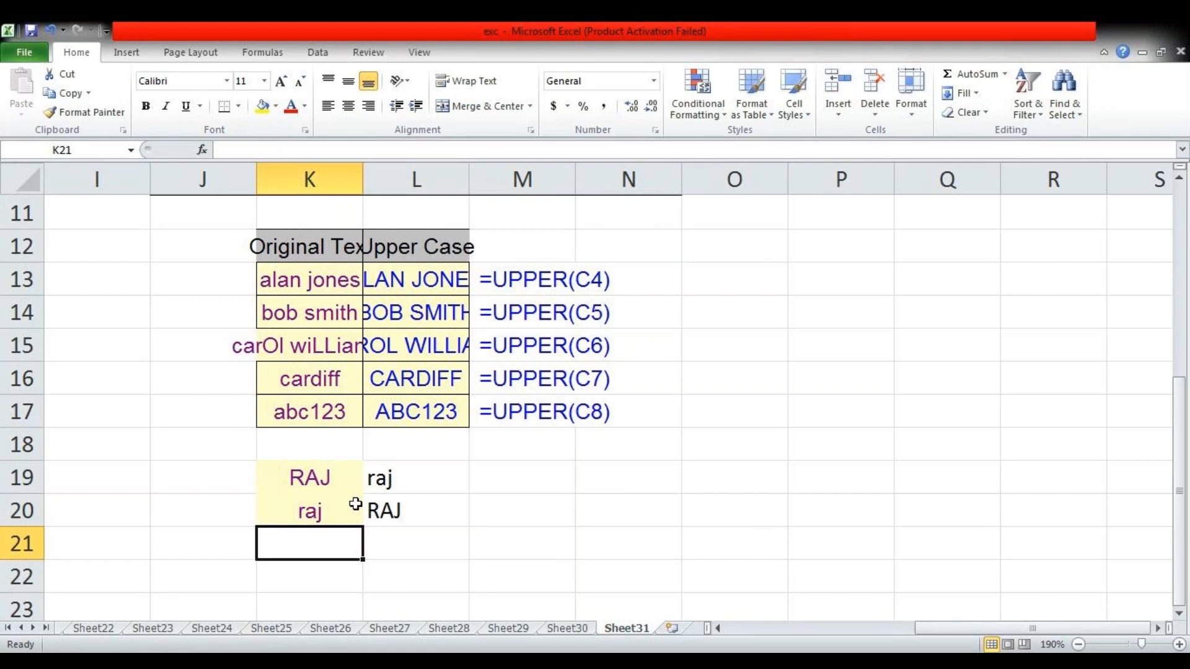
# Move the first original text entry from K13 to K21, beneath the two sample entries
pyautogui.press('Up')
pyautogui.press('Up')
pyautogui.press('Up')
pyautogui.press('Up')
pyautogui.press('Up')
pyautogui.press('Up')
pyautogui.press('Up')
pyautogui.press('Up')
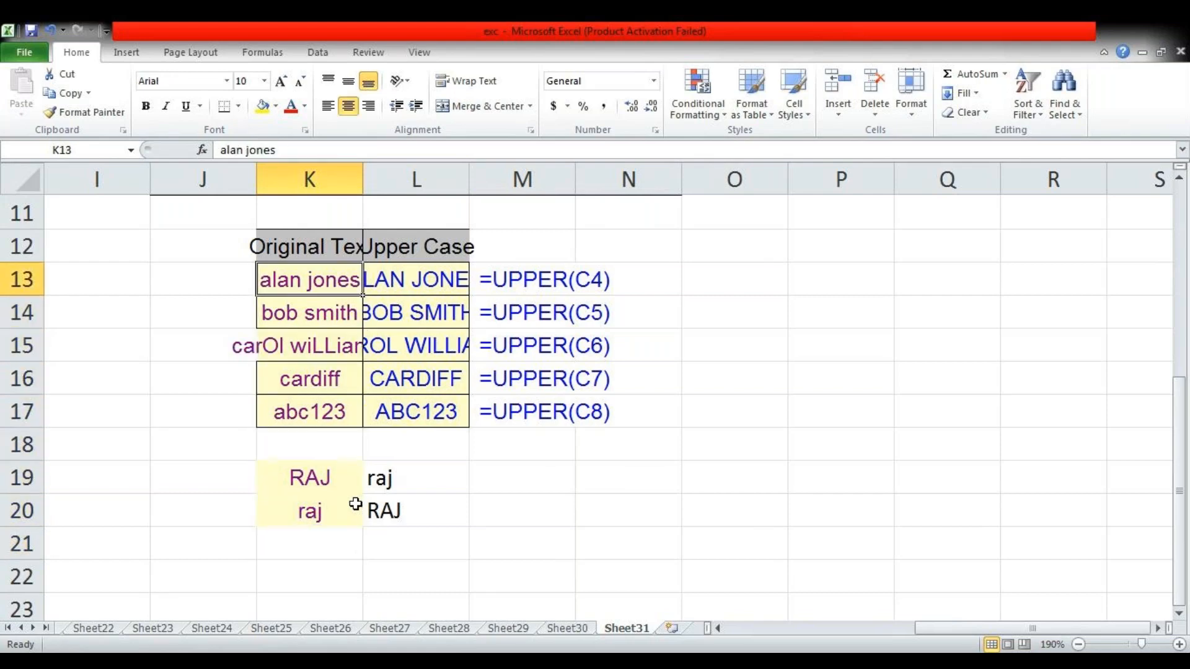
pyautogui.hotkey('ctrl', 'x')
pyautogui.press('Down')
pyautogui.press('Down')
pyautogui.press('Down')
pyautogui.press('Down')
pyautogui.press('Down')
pyautogui.press('Down')
pyautogui.press('Down')
pyautogui.press('Down')
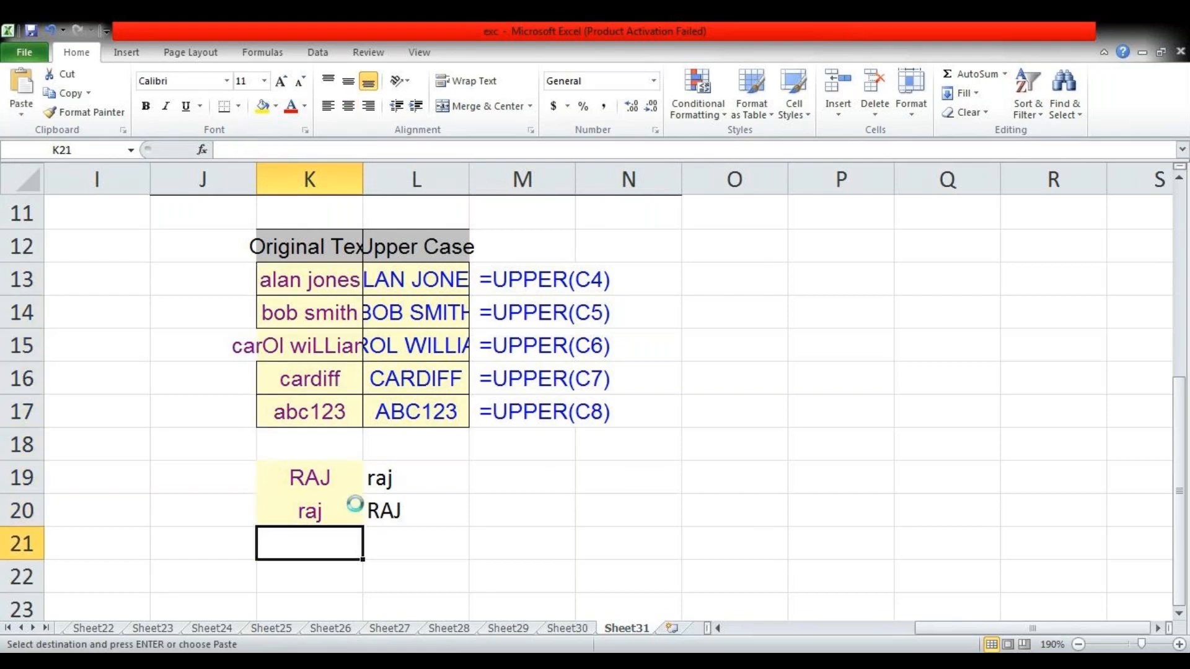
pyautogui.press('Return')
# Enter an UPPER formula in L21 that converts the moved entry in K21 to capitals
pyautogui.press('Right')
pyautogui.press('Right')
pyautogui.press('Left')
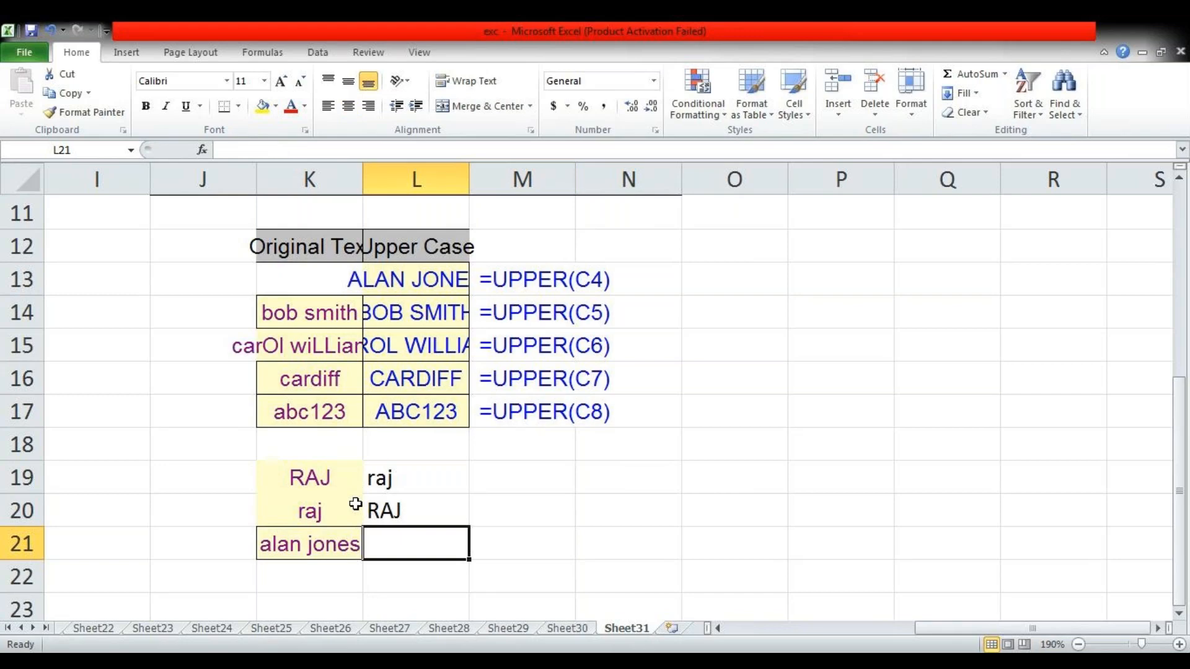
pyautogui.write('=')
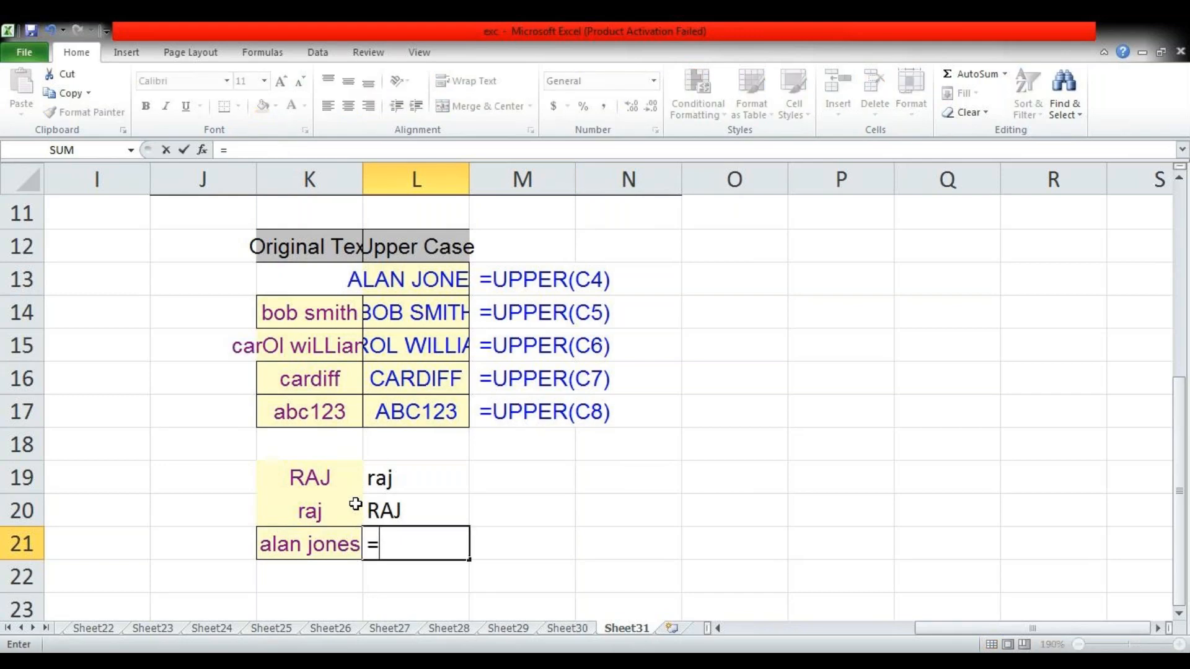
pyautogui.write('up')
pyautogui.press('Tab')
pyautogui.press('Left')
pyautogui.press('Return')
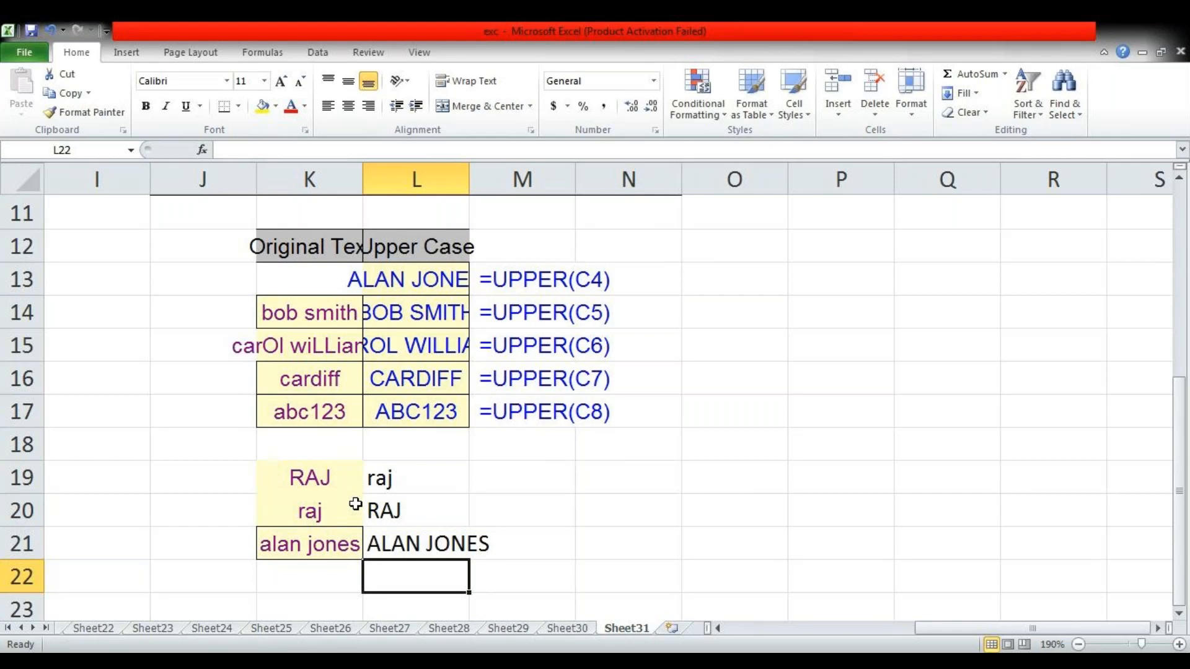
# Return to the SIGN example on Sheet22 and clear the earlier practice values and formulas in M9:N11
pyautogui.hotkey('ctrl', 'pageup')
pyautogui.hotkey('ctrl', 'pageup')
pyautogui.hotkey('ctrl', 'pageup')
pyautogui.hotkey('ctrl', 'pageup')
pyautogui.hotkey('ctrl', 'pageup')
pyautogui.hotkey('ctrl', 'pageup')
pyautogui.hotkey('ctrl', 'pageup')
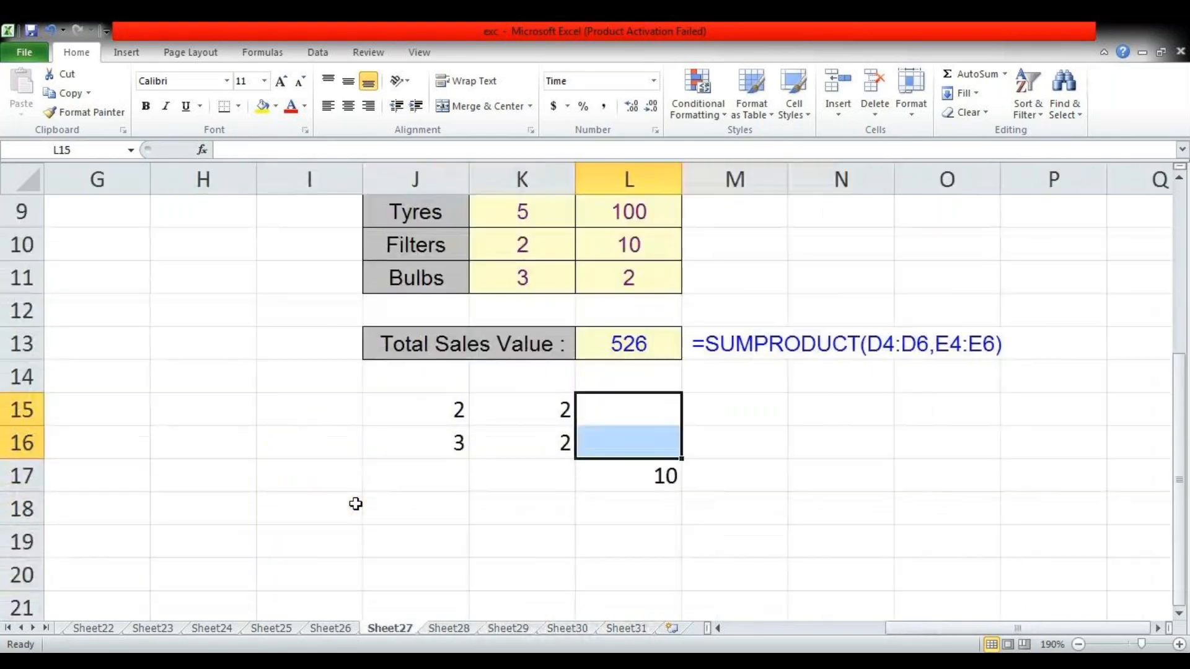
pyautogui.hotkey('ctrl', 'pageup')
pyautogui.hotkey('ctrl', 'pageup')
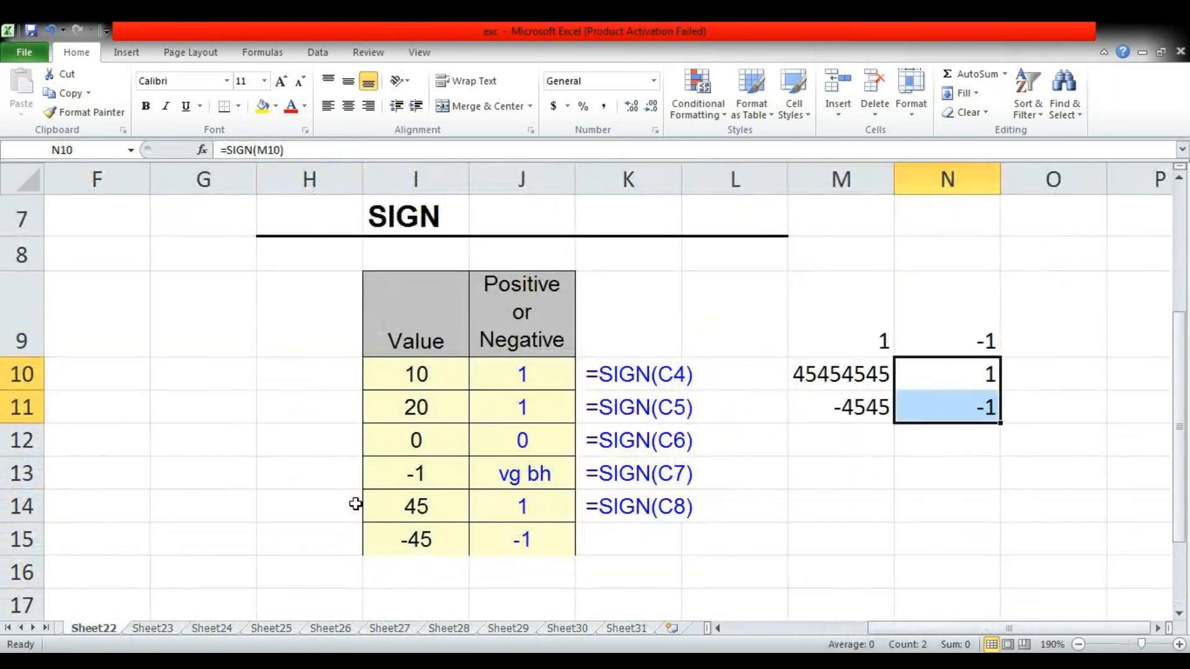
pyautogui.press('Up')
pyautogui.press('Left')
pyautogui.hotkey('shift', 'Down')
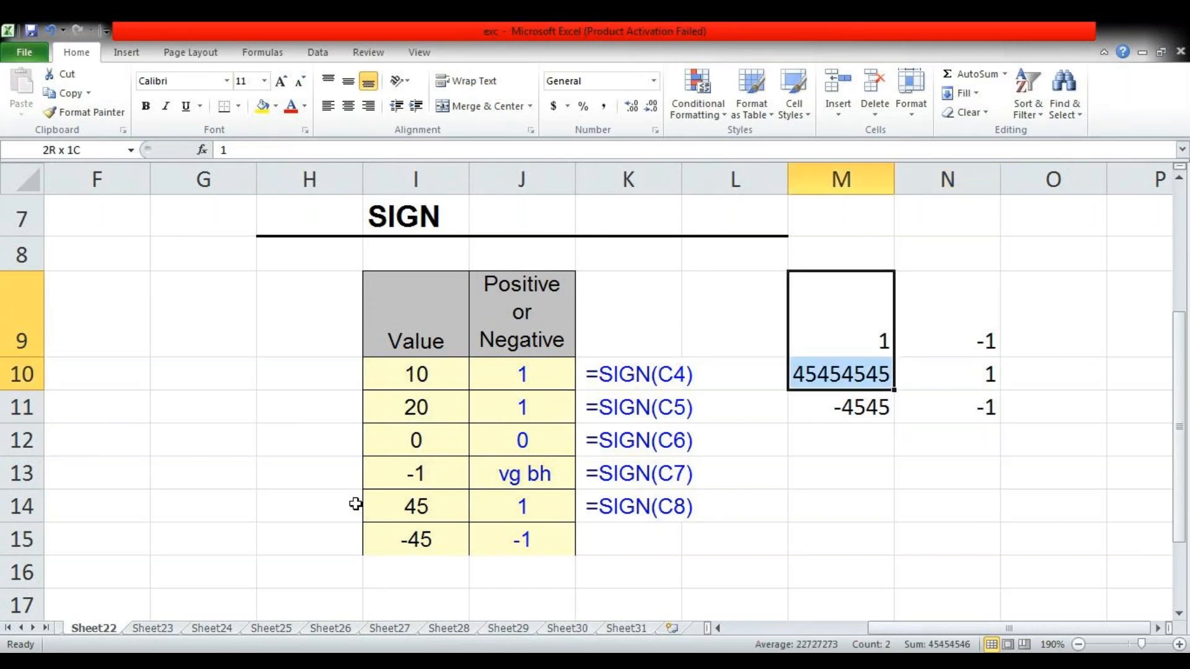
pyautogui.hotkey('shift', 'Right')
pyautogui.hotkey('shift', 'Down')
pyautogui.press('Delete')
# Enter 454 in M10 and -4545 in M11 as positive and negative sample values
pyautogui.press('Right')
pyautogui.press('Down')
pyautogui.press('Left')
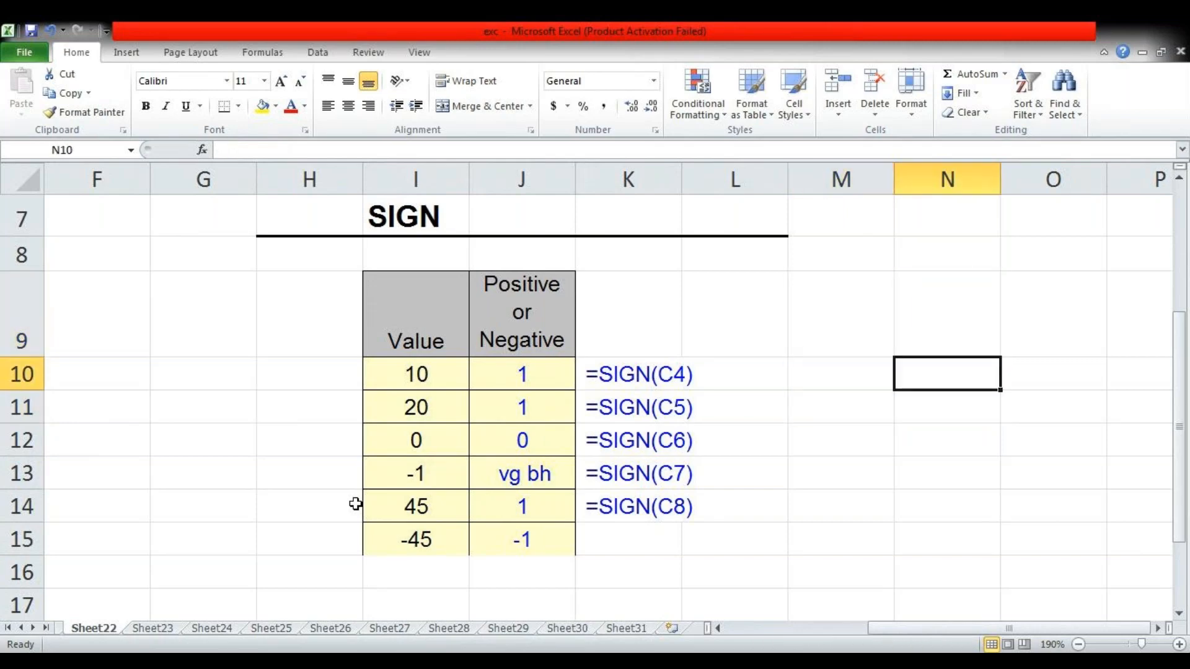
pyautogui.write('454')
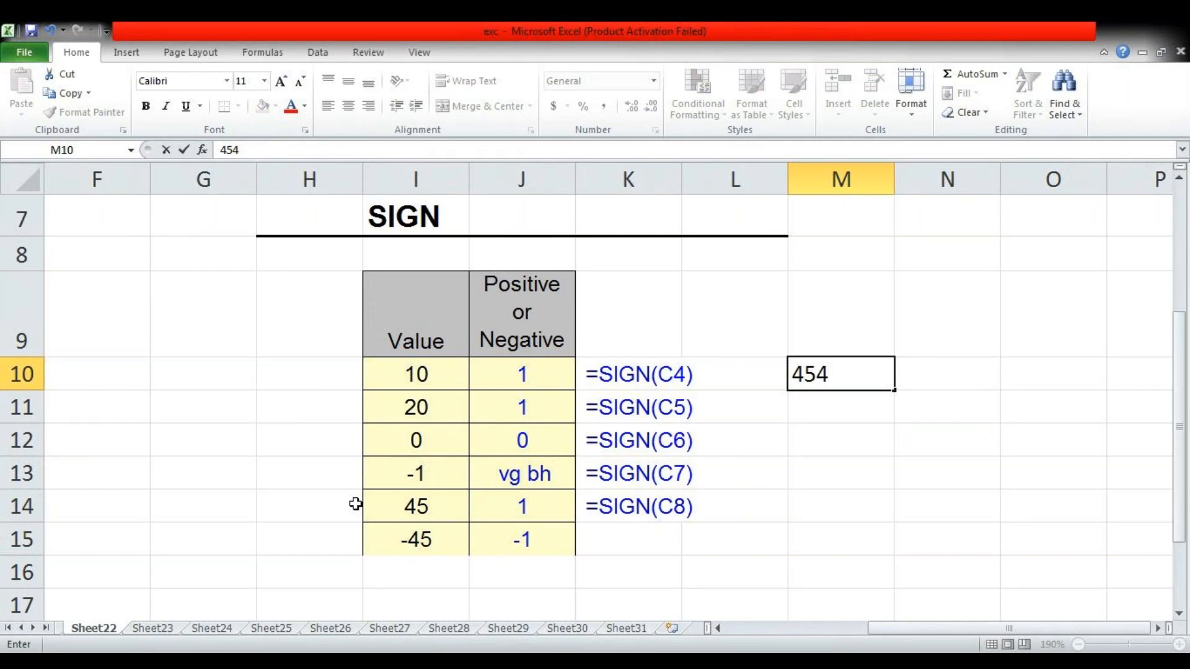
pyautogui.press('Return')
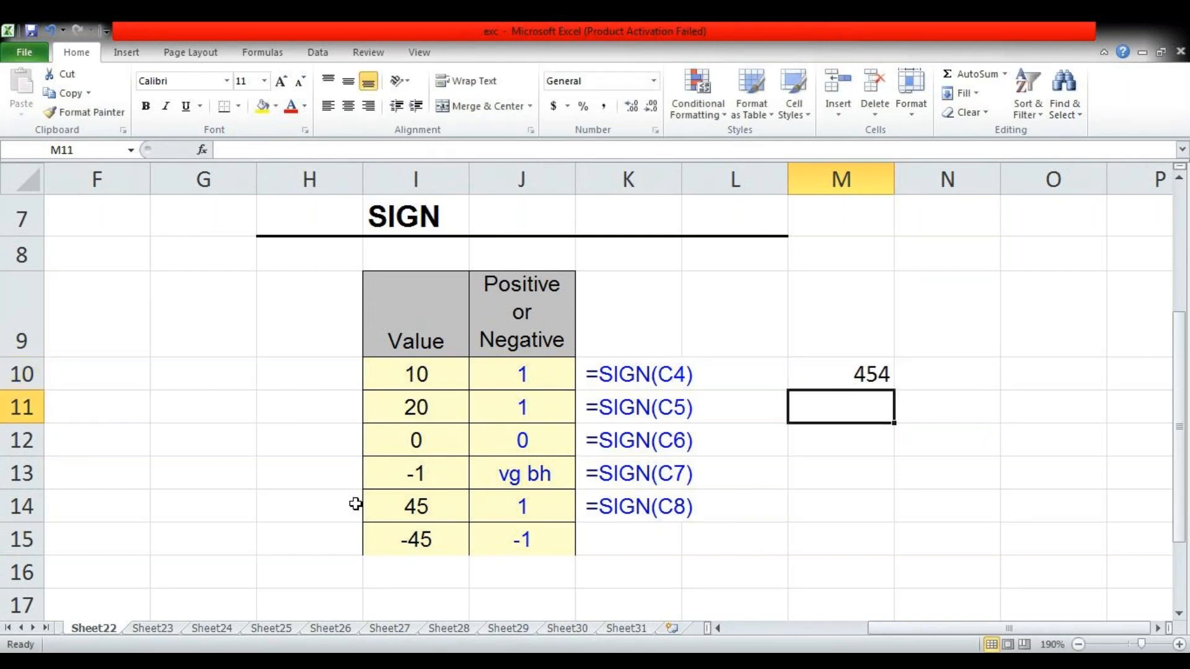
pyautogui.write('=')
pyautogui.press('BackSpace')
pyautogui.write('-4545')
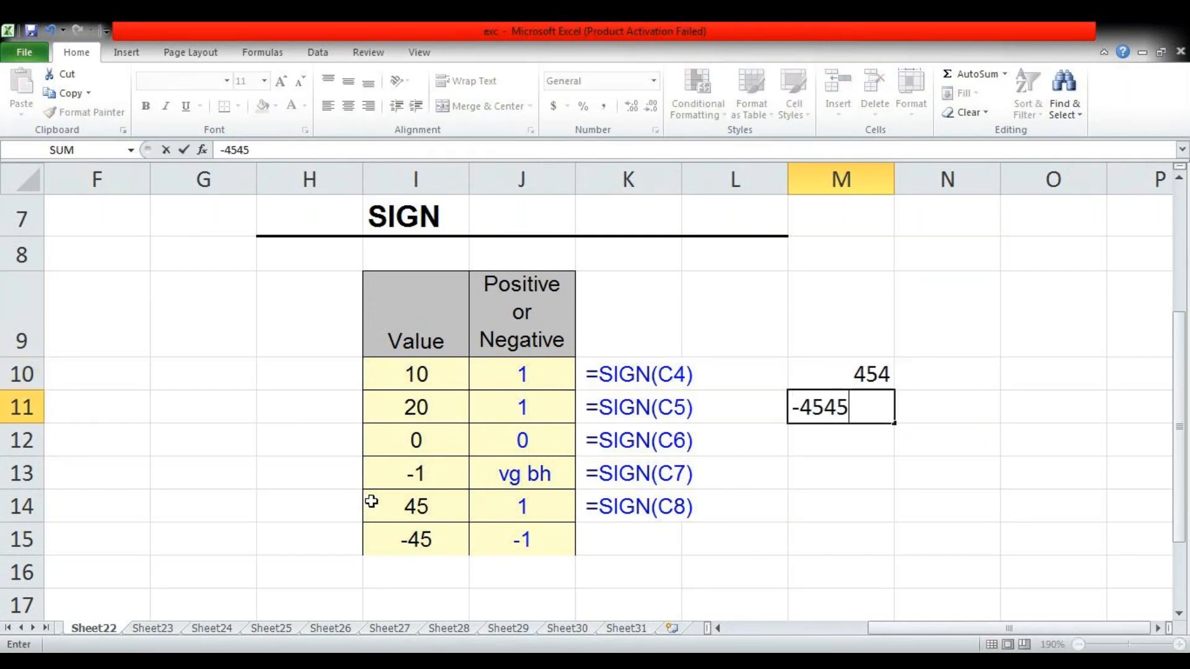
pyautogui.press('Tab')
pyautogui.press('Up')
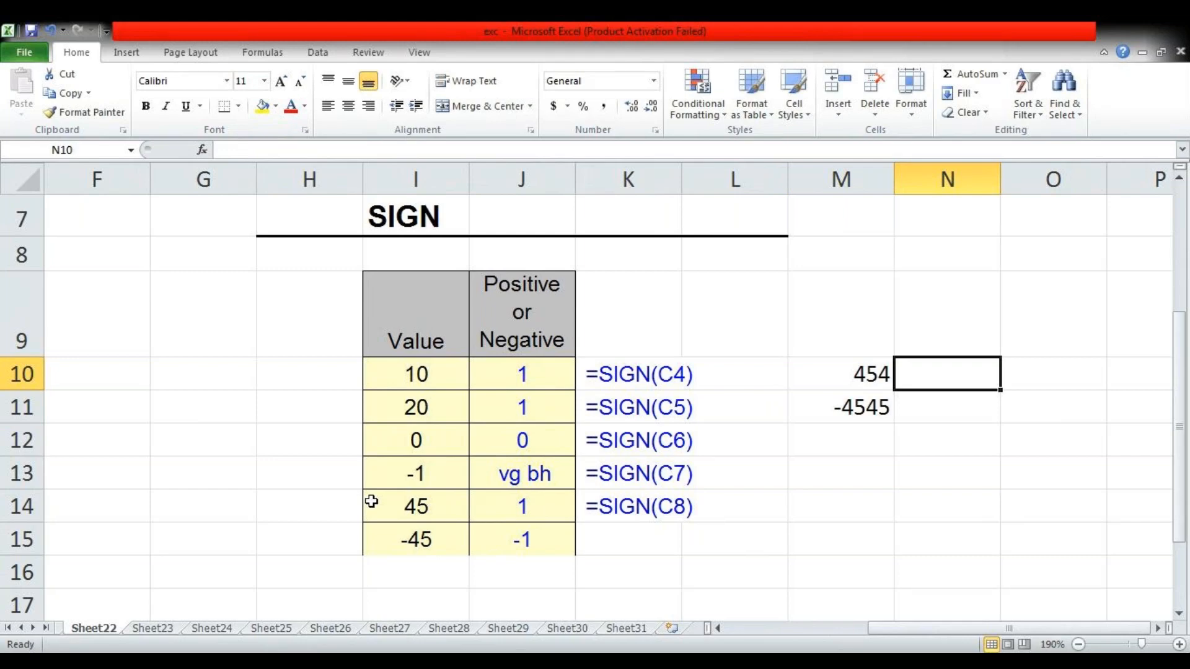
# Enter =SIGN(M10) in N10 to test the sign of the positive sample value
pyautogui.write('=sig')
pyautogui.press('Tab')
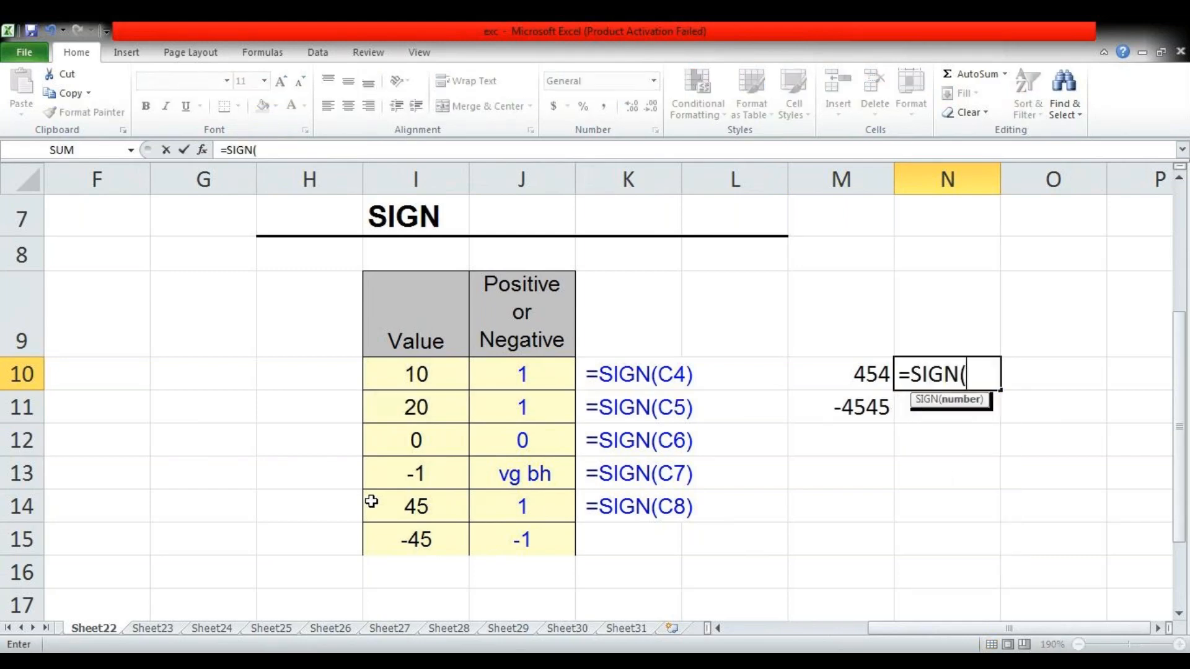
pyautogui.press('Left')
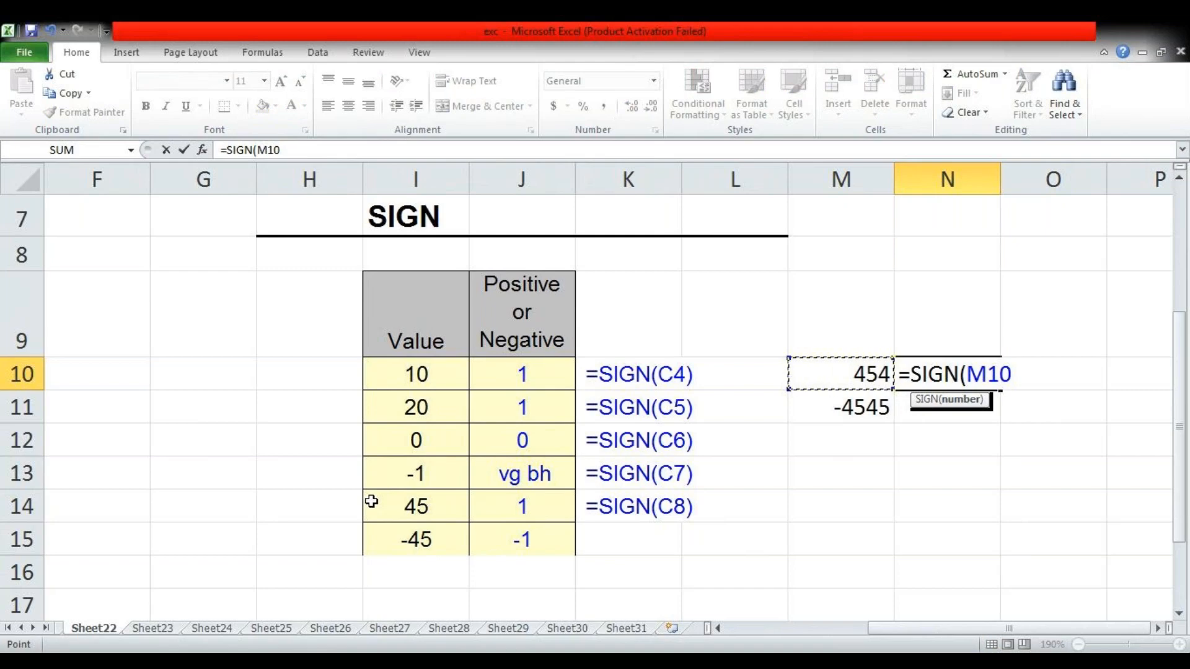
pyautogui.write(')')
pyautogui.press('Return')
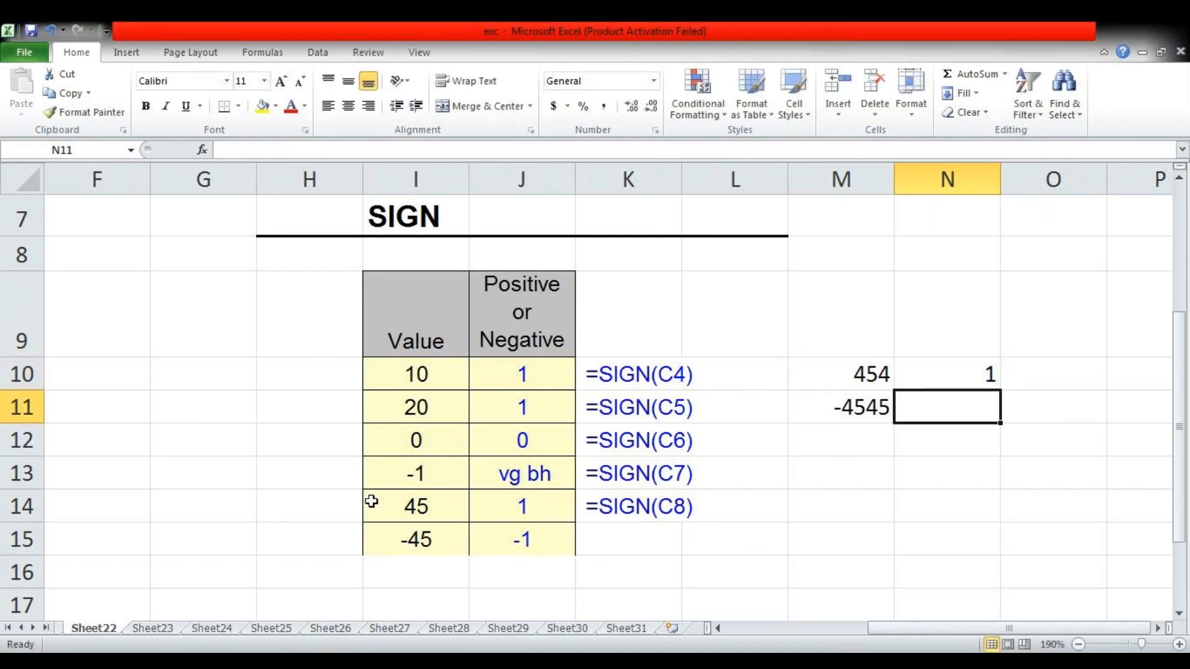
# Enter =SIGN(M11) in N11 to test the sign of the negative sample value
pyautogui.write('=si')
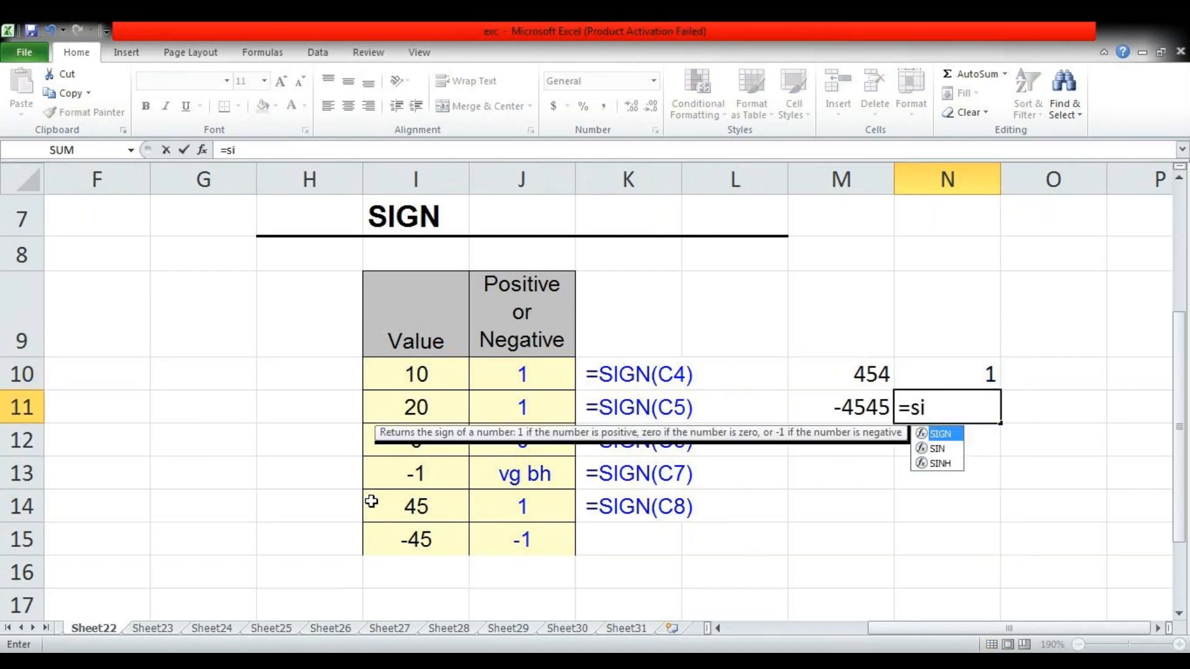
pyautogui.press('Tab')
pyautogui.press('Left')
pyautogui.write(')')
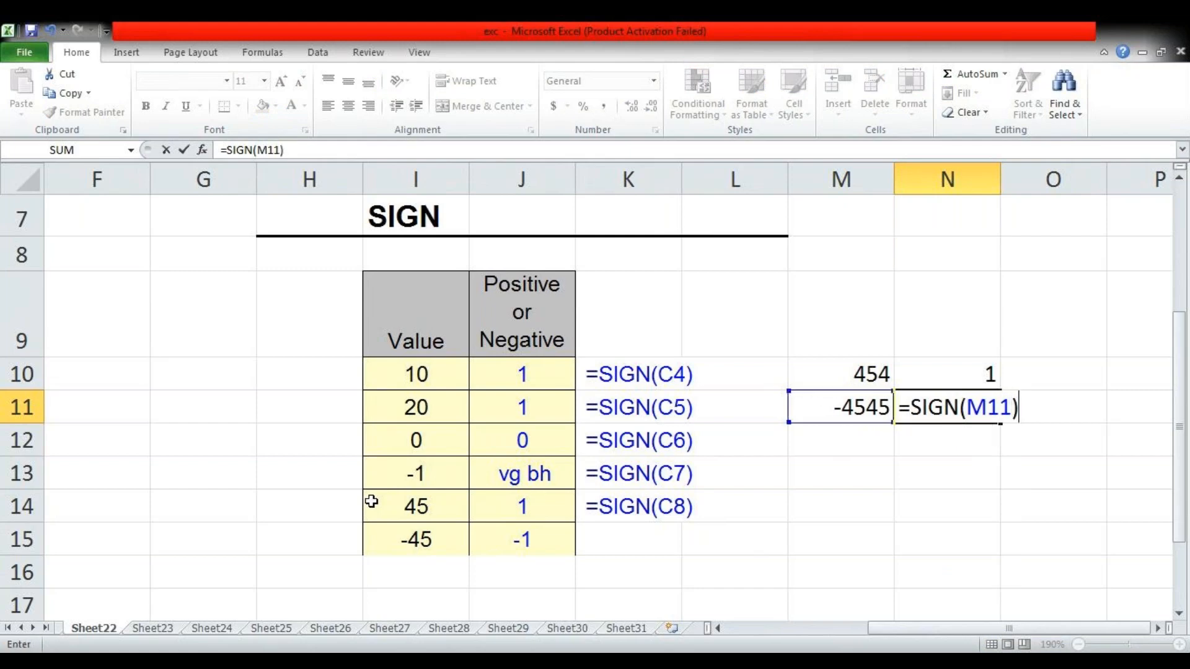
pyautogui.press('Return')
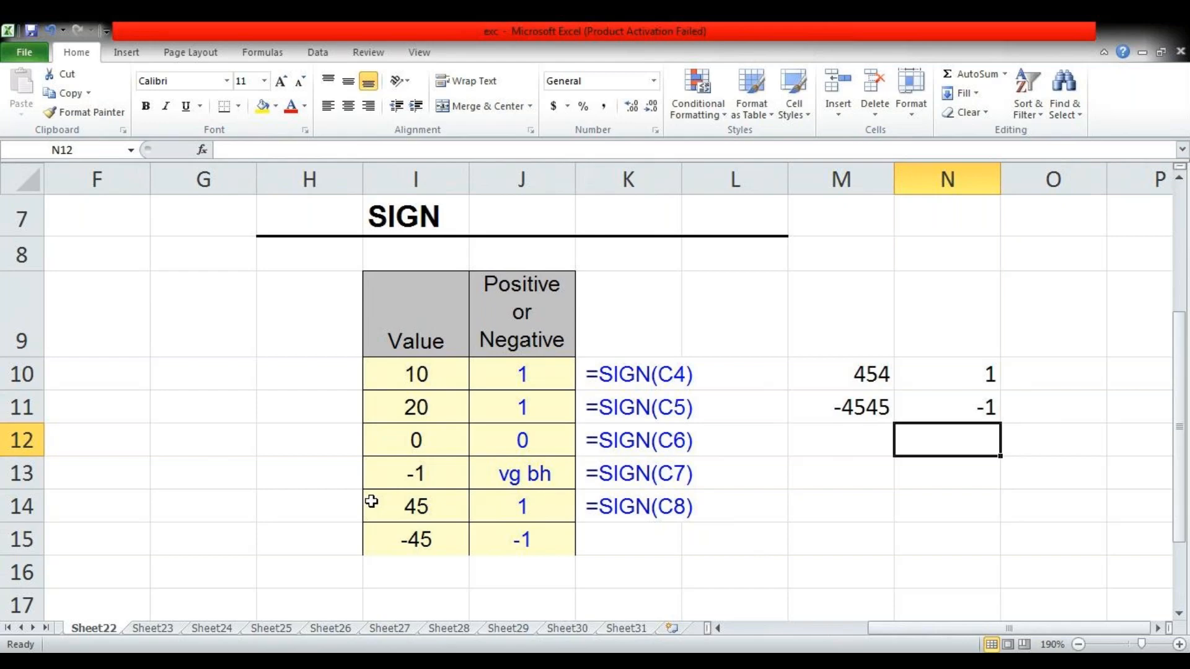
# On Sheet23, clear the first practice depreciation column, J12:J15, in the SLN example
pyautogui.hotkey('ctrl', 'pagedown')
pyautogui.press('Up')
pyautogui.press('Left')
pyautogui.hotkey('shift', 'Down')
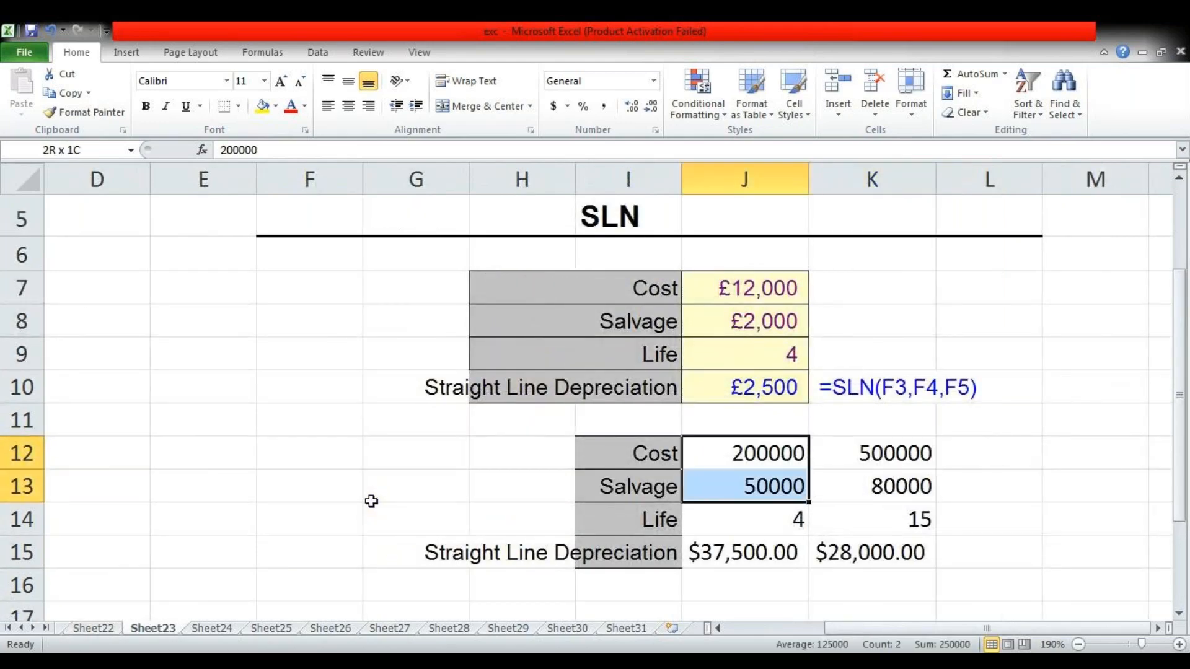
pyautogui.hotkey('shift', 'Down')
pyautogui.hotkey('shift', 'Down')
pyautogui.press('Delete')
# Enter cost 25000 in J12, salvage 5000 in J13 and life 3 in J14 as new depreciation inputs
pyautogui.press('Right')
pyautogui.press('Left')
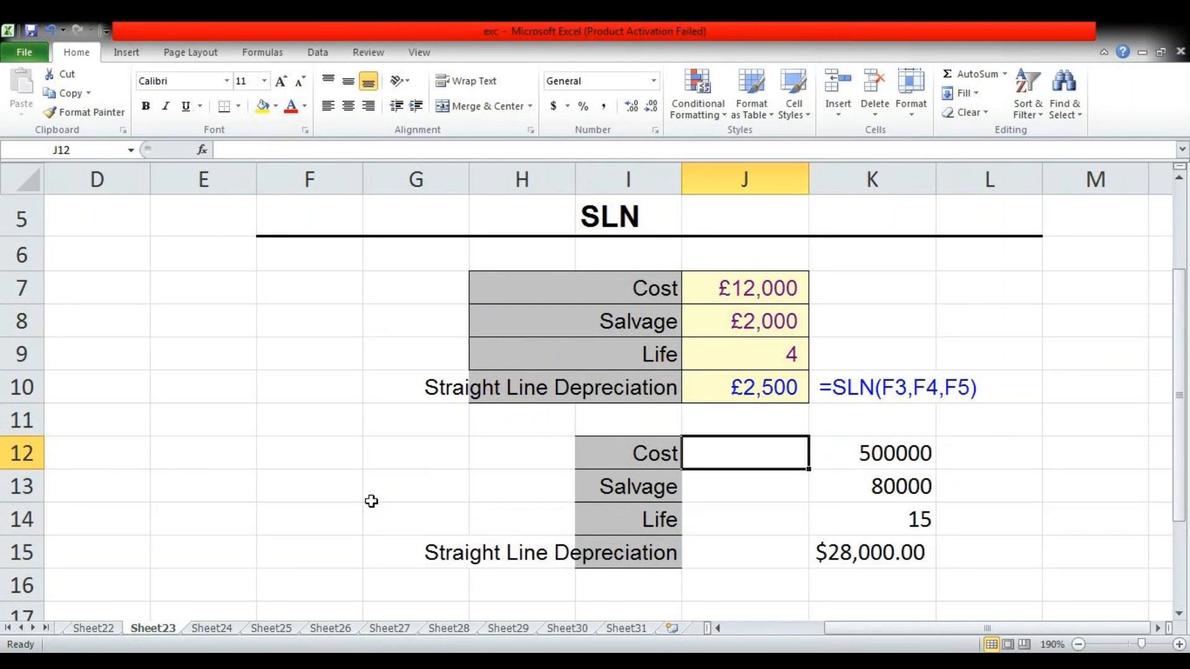
pyautogui.write('25000')
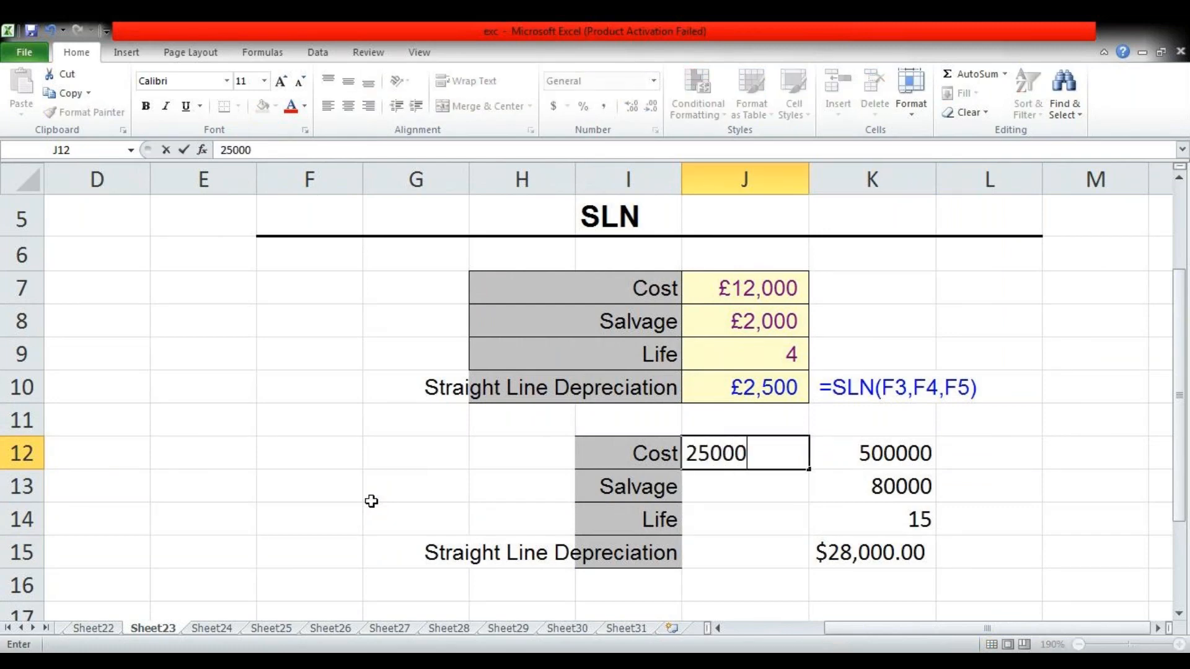
pyautogui.press('Return')
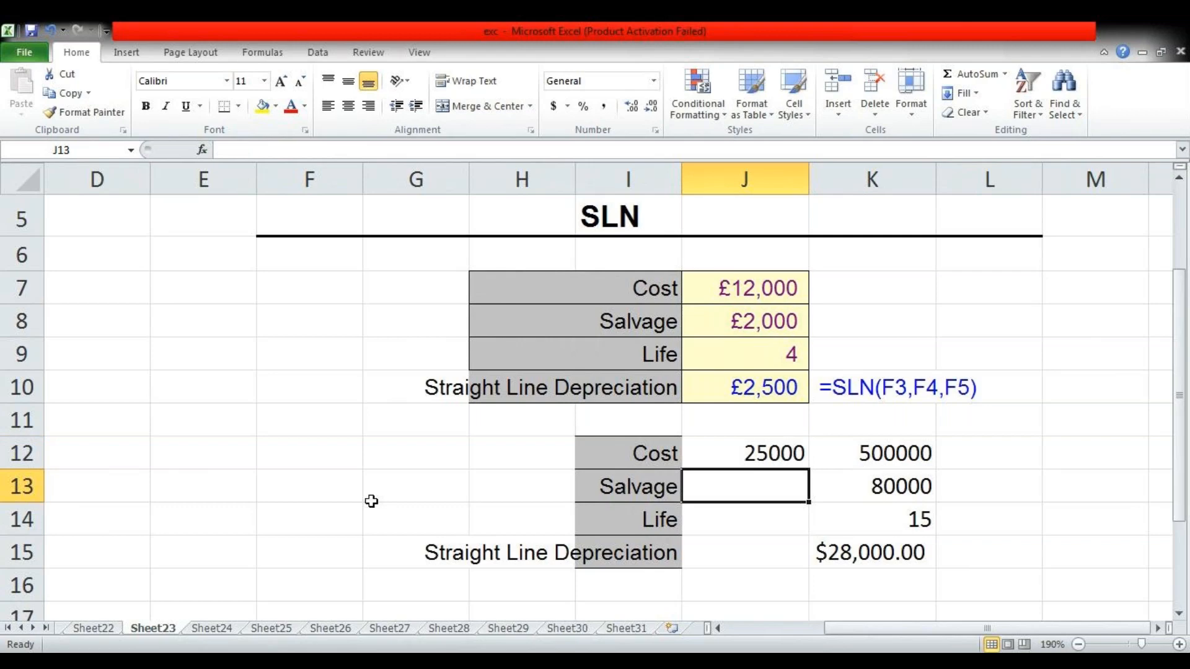
pyautogui.write('5000')
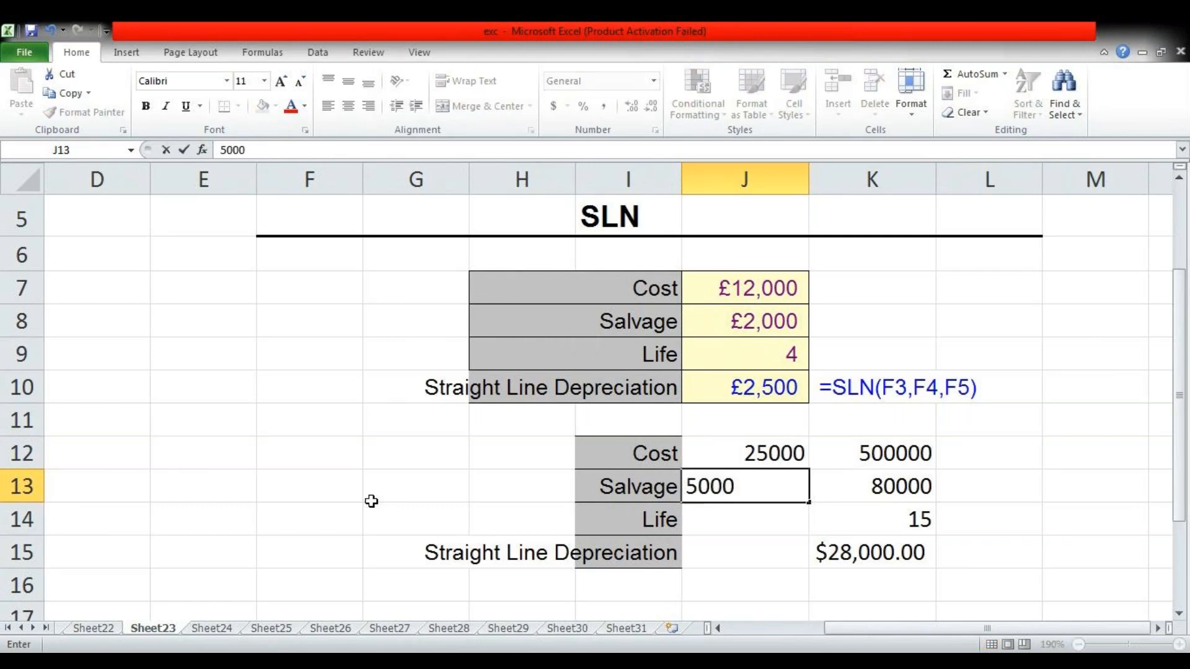
pyautogui.press('Return')
pyautogui.write('3')
pyautogui.press('Return')
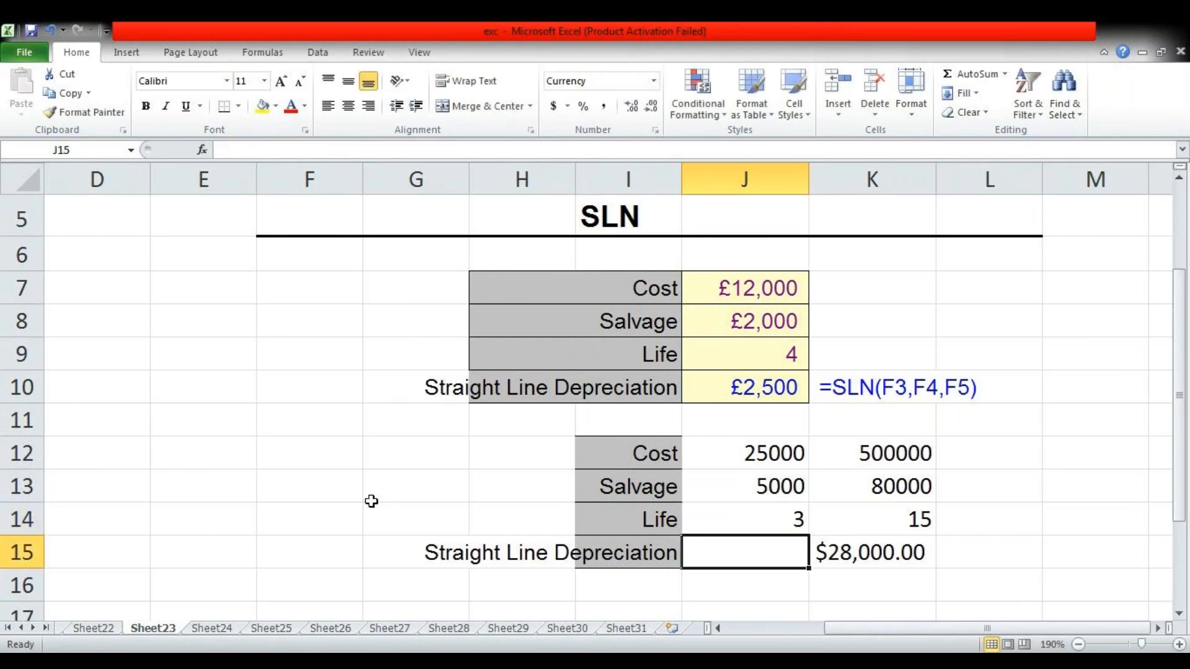
# Enter =SLN(J12,J13,J14) in J15 to calculate the straight-line depreciation
pyautogui.write('=')
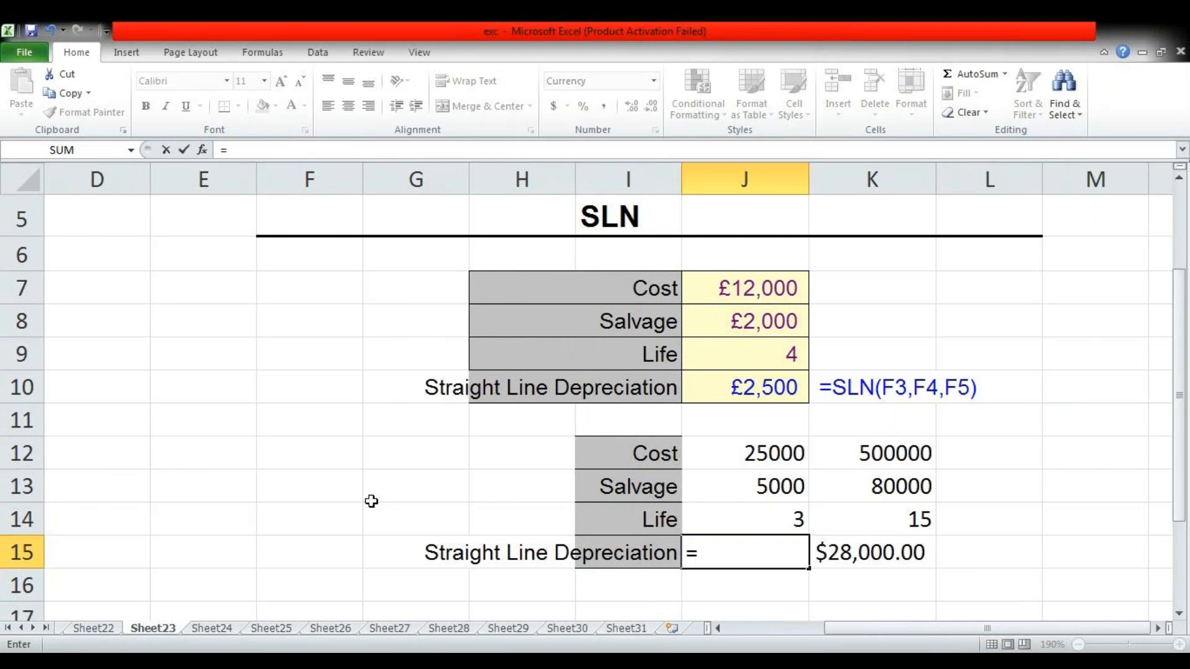
pyautogui.write('sl')
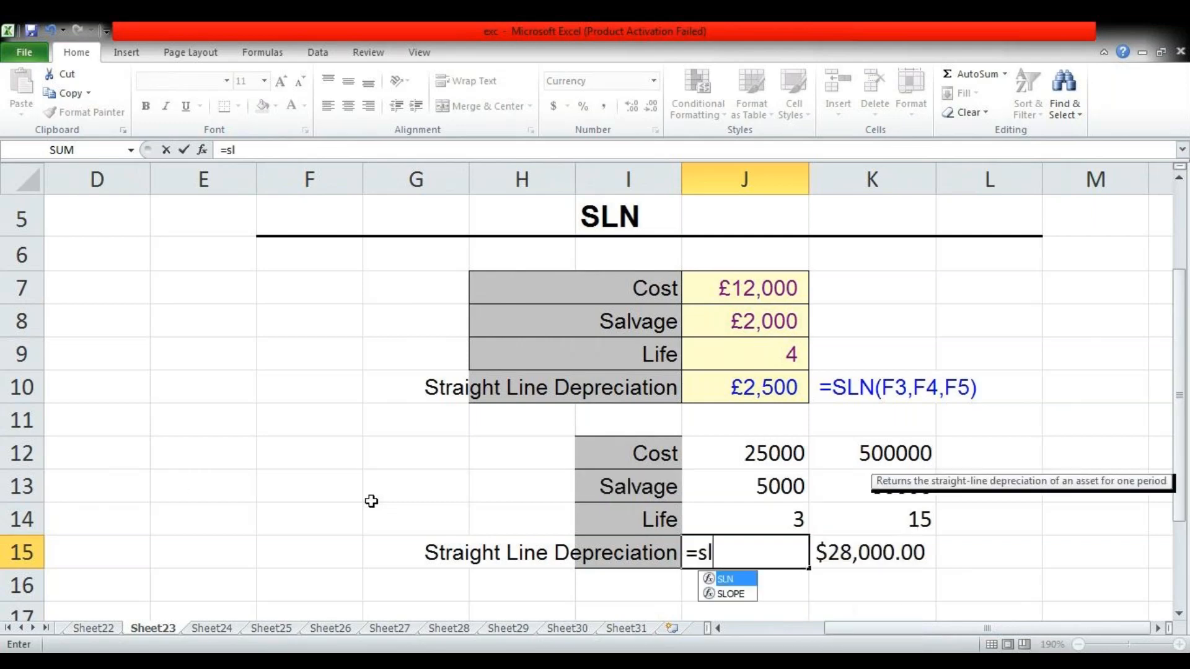
pyautogui.press('Tab')
pyautogui.press('Up')
pyautogui.press('Up')
pyautogui.press('Up')
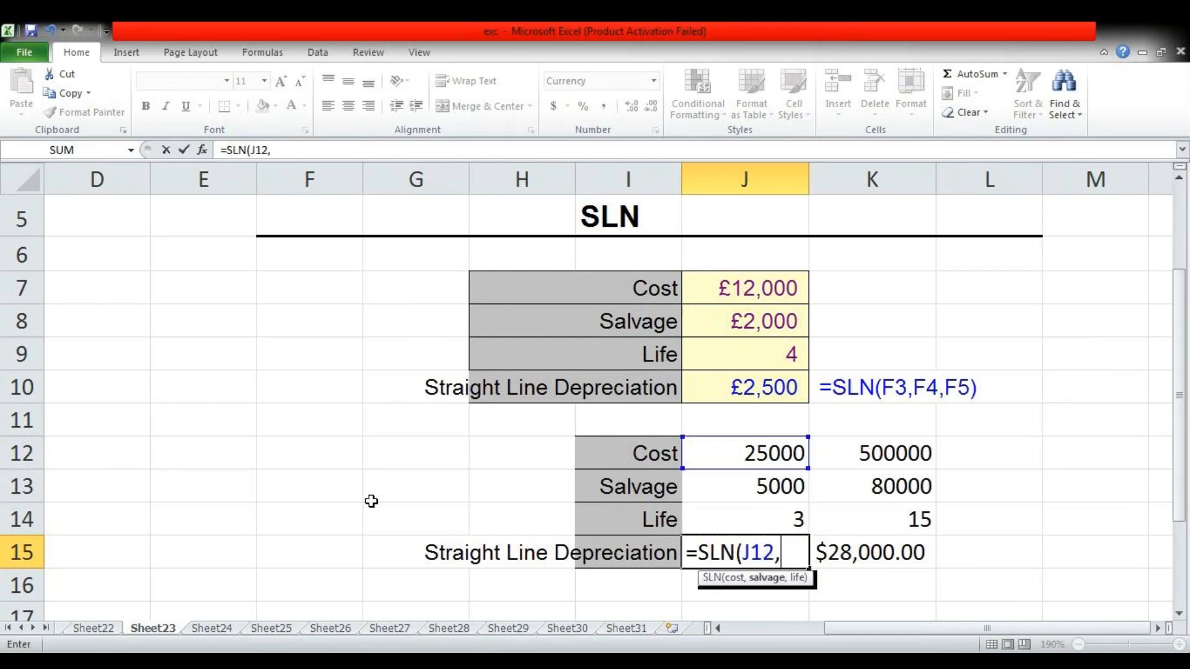
pyautogui.write(',')
pyautogui.press('Up')
pyautogui.press('Up')
pyautogui.write(',')
pyautogui.press('Up')
pyautogui.write(')')
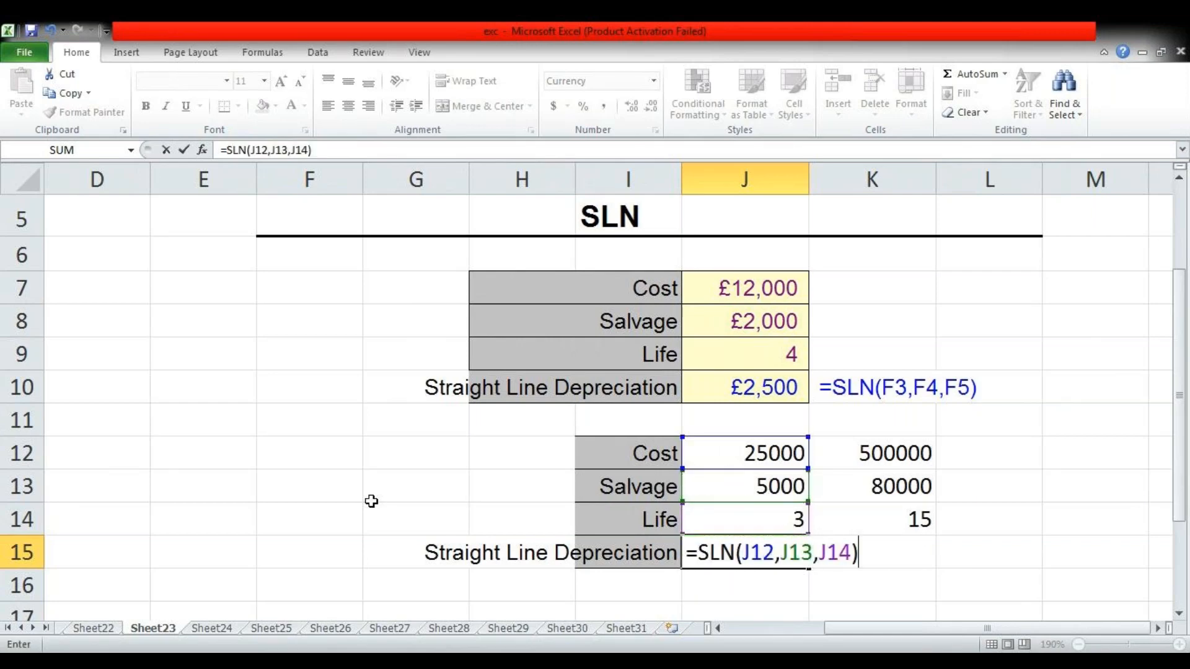
pyautogui.press('Return')
pyautogui.press('Up')
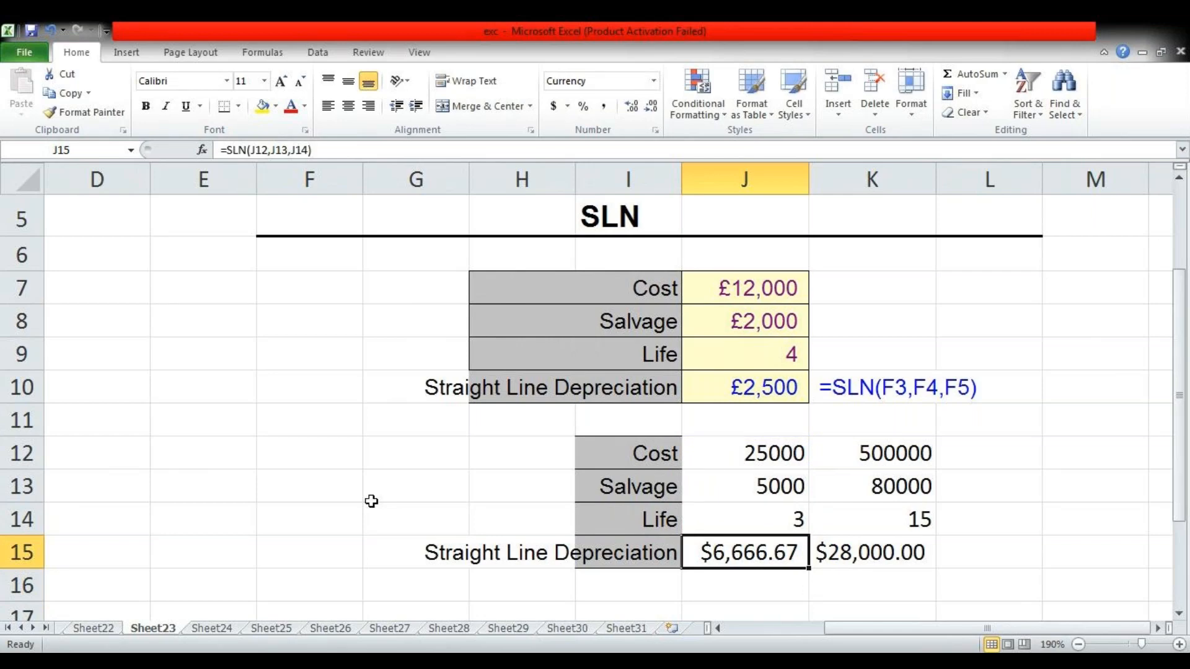
pyautogui.press('Up')
pyautogui.press('Up')
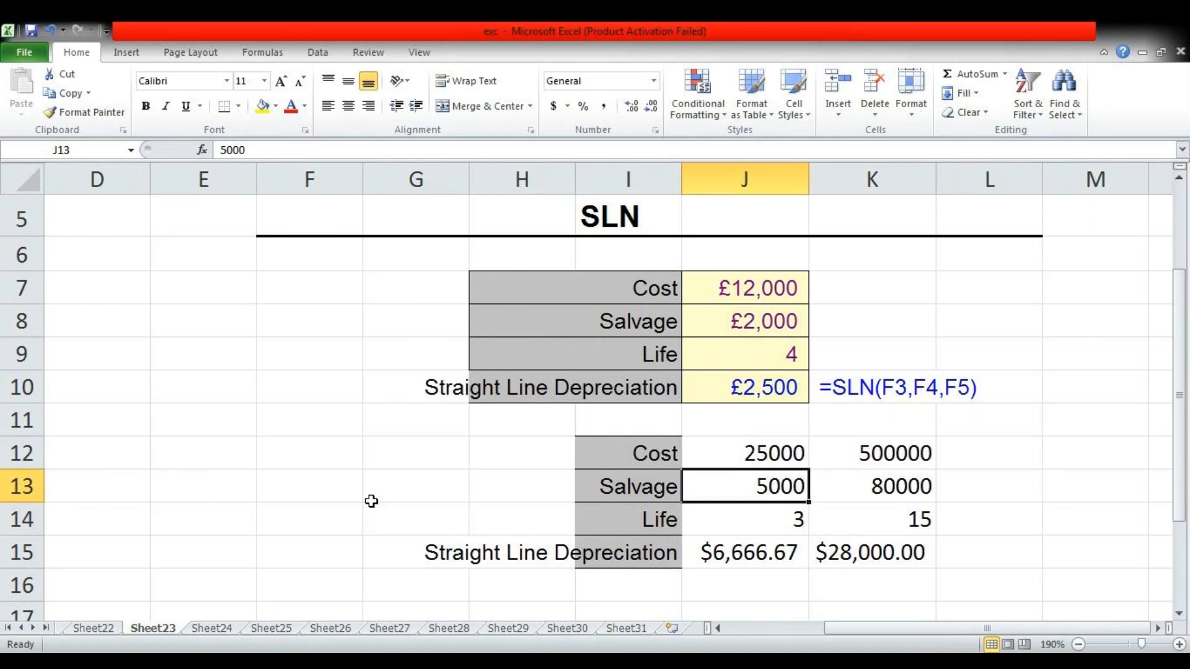
# On Sheet24, clear the practice results in F7:F9 of the SMALL example
pyautogui.hotkey('ctrl', 'pagedown')
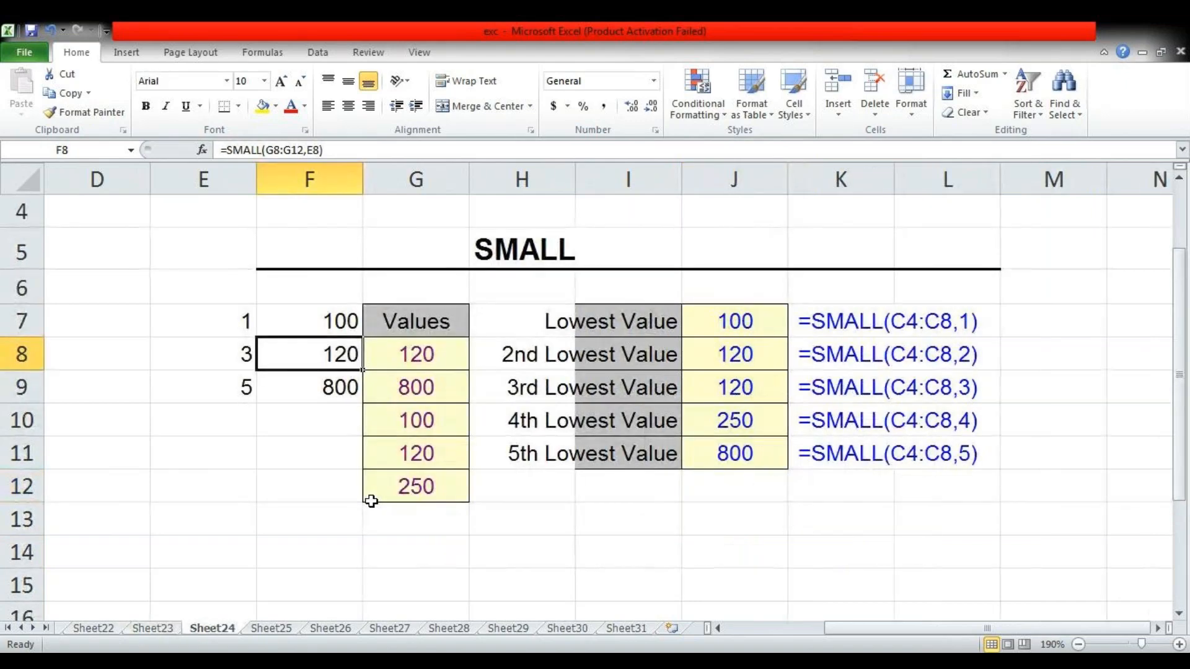
pyautogui.press('Up')
pyautogui.hotkey('shift', 'Down')
pyautogui.hotkey('shift', 'Down')
pyautogui.press('Delete')
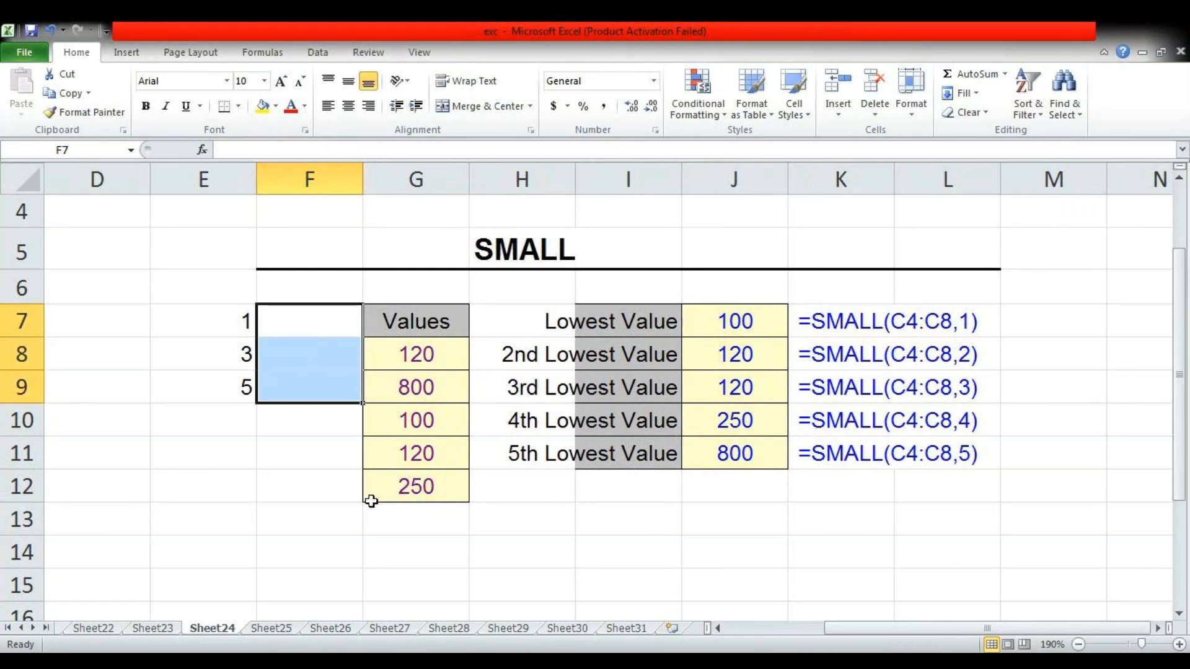
# Enter =SMALL(G8:G12,E8) in F8 to return the third-lowest value of the list
pyautogui.press('Down')
pyautogui.write('=')
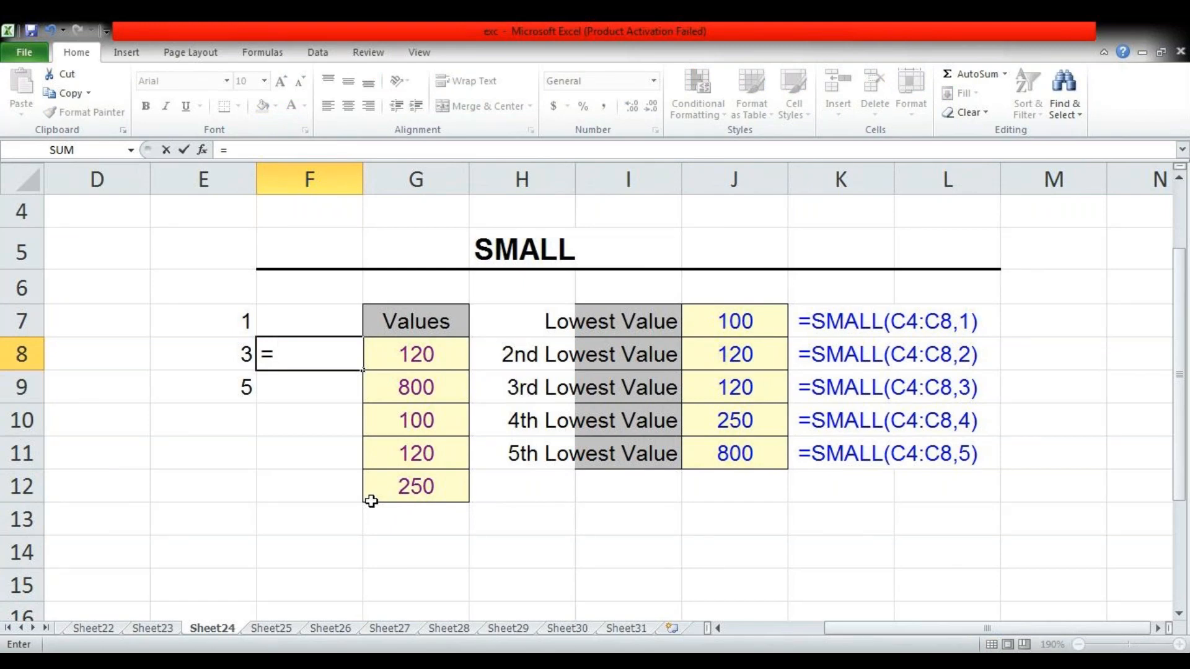
pyautogui.write('sm')
pyautogui.press('Tab')
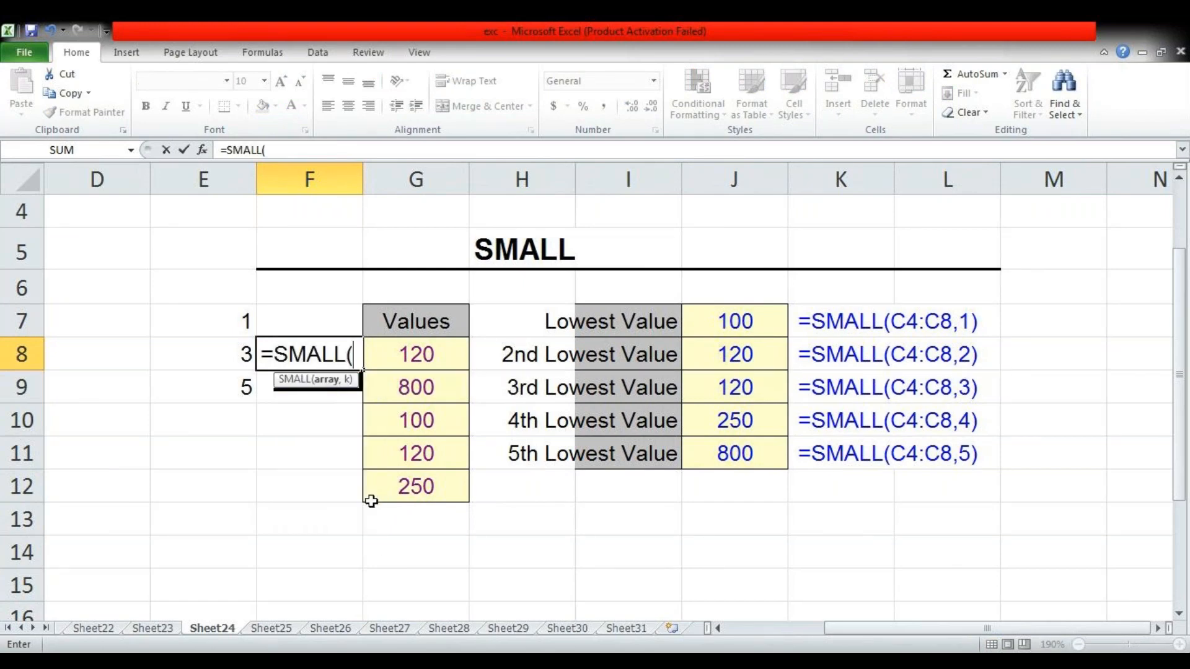
pyautogui.press('Right')
pyautogui.hotkey('shift', 'Down')
pyautogui.hotkey('shift', 'Down')
pyautogui.hotkey('shift', 'Down')
pyautogui.hotkey('shift', 'Down')
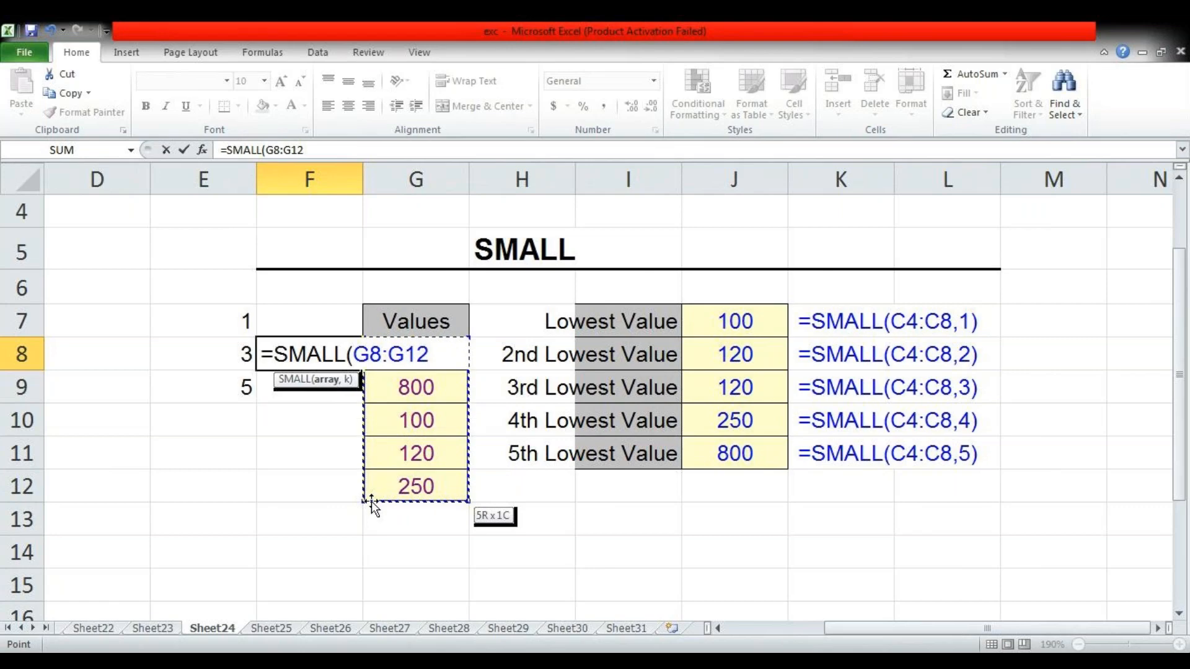
pyautogui.write(',')
pyautogui.press('Left')
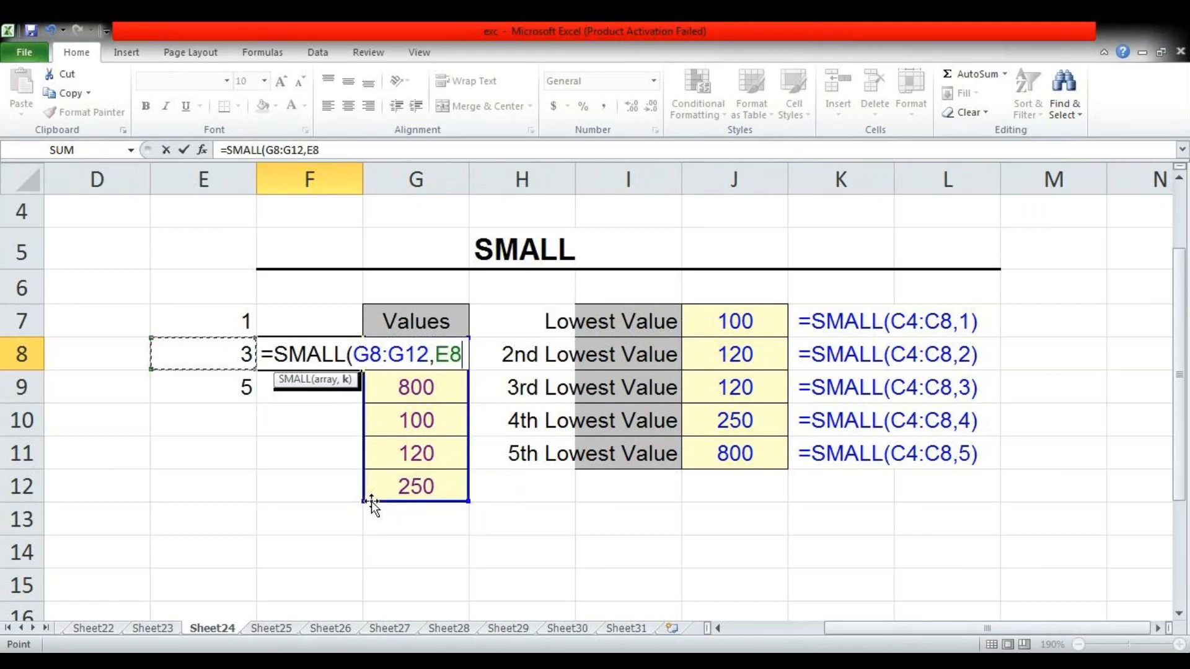
pyautogui.write(')')
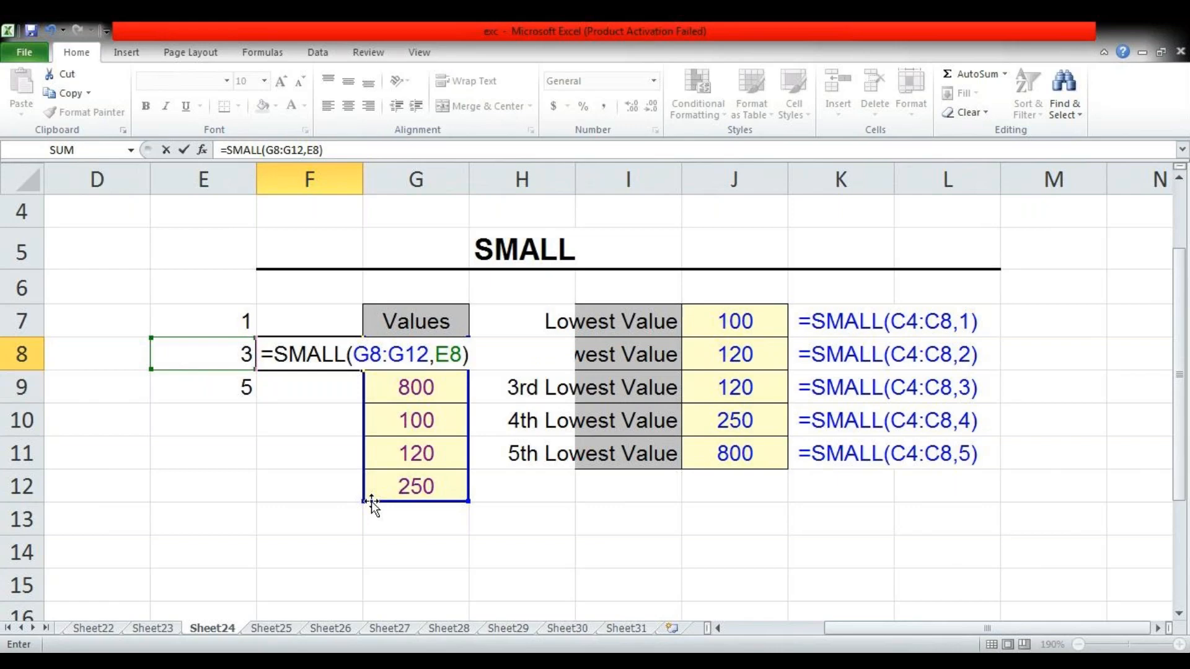
pyautogui.press('Return')
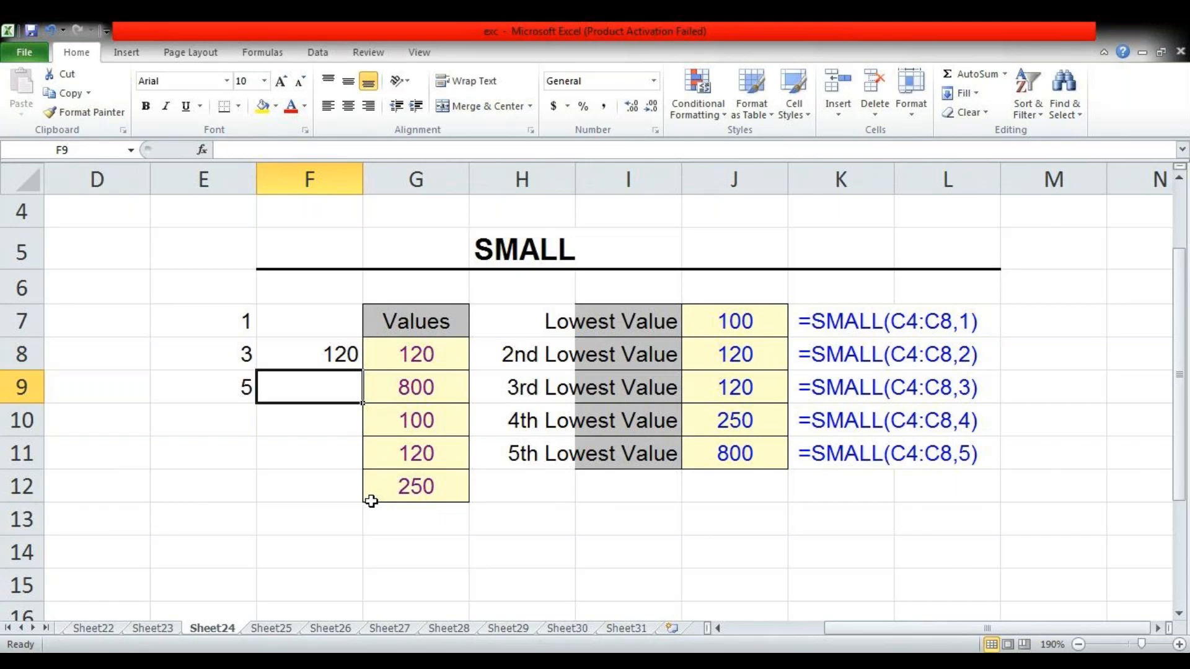
# Enter =SMALL(G8:G12,E7) in F7 to return the lowest value of the list
pyautogui.press('Up')
pyautogui.press('Up')
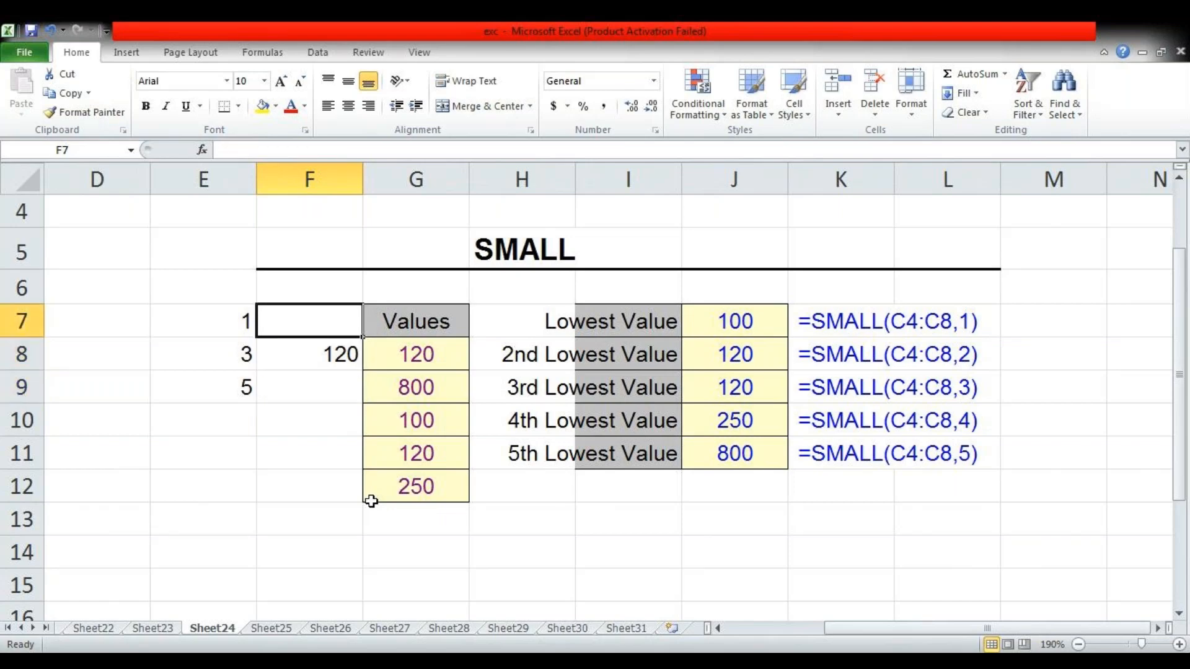
pyautogui.write('=sm')
pyautogui.press('Tab')
pyautogui.press('Right')
pyautogui.press('Down')
pyautogui.hotkey('shift', 'Down')
pyautogui.hotkey('shift', 'Down')
pyautogui.hotkey('shift', 'Down')
pyautogui.hotkey('shift', 'Down')
pyautogui.write(',')
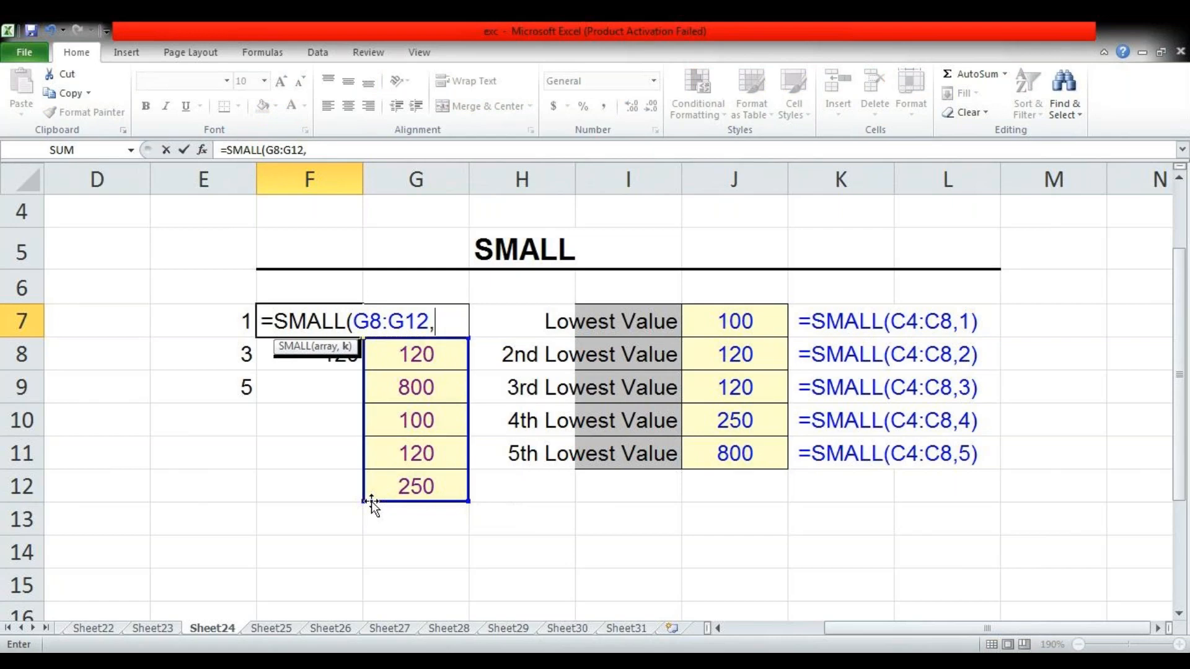
pyautogui.press('Left')
pyautogui.press('Return')
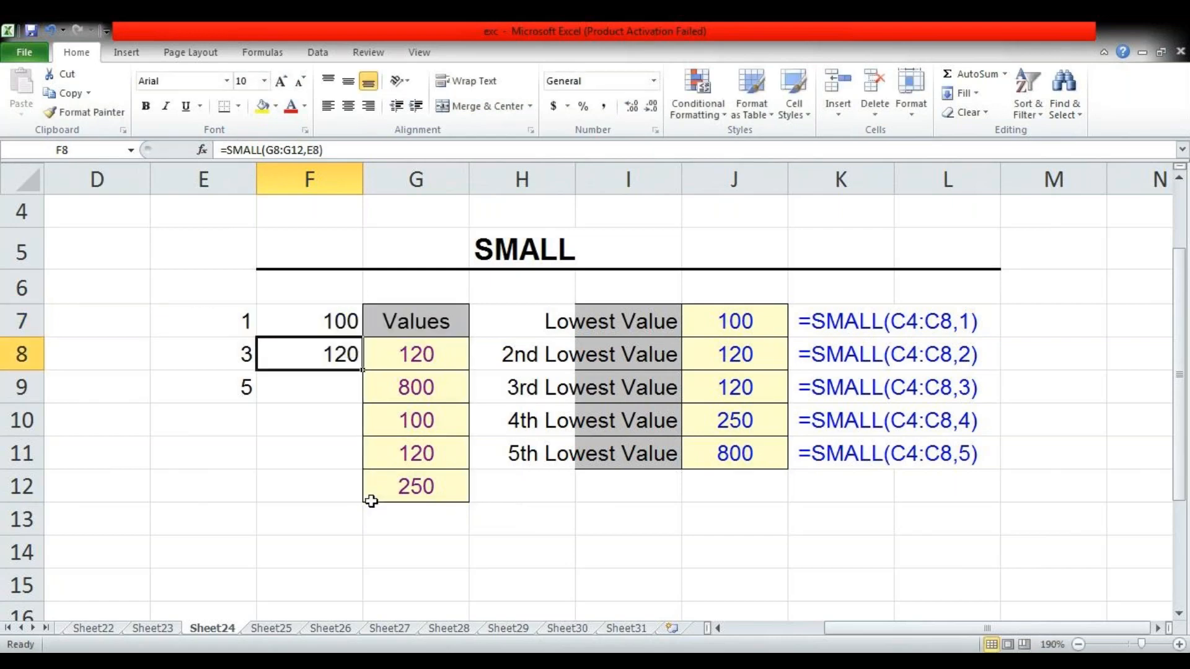
# On Sheet25, clear the practice results and extra sample text in L15:P16 of the SUBSTITUTE example
pyautogui.hotkey('ctrl', 'pagedown')
pyautogui.press('Left')
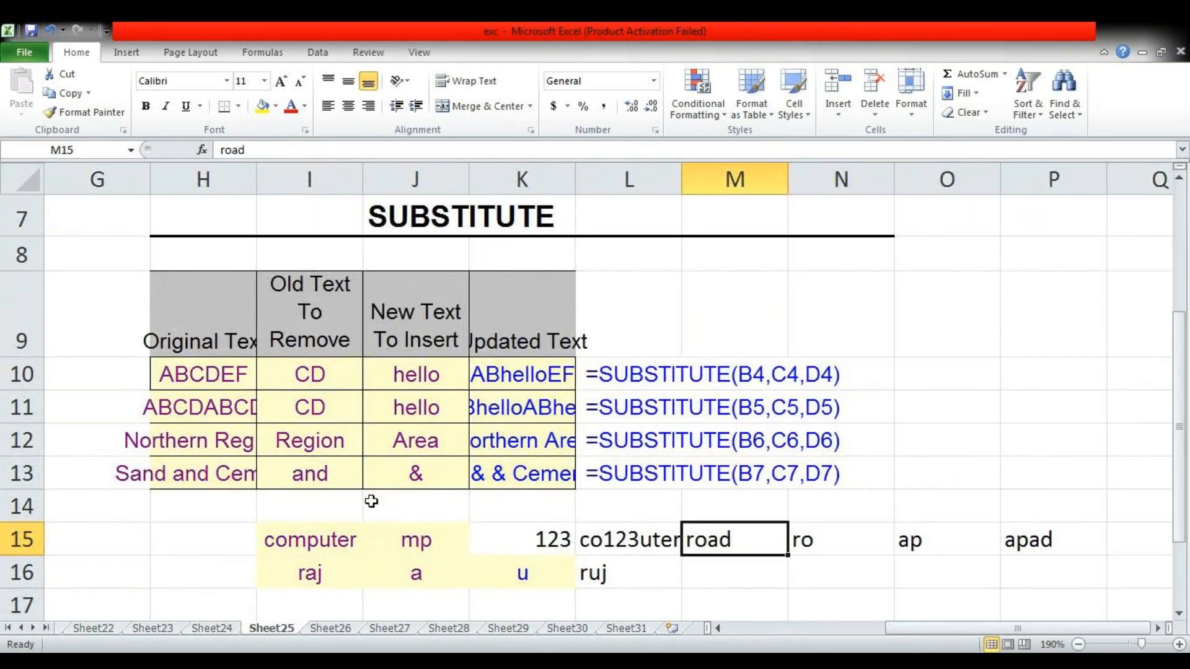
pyautogui.press('Left')
pyautogui.hotkey('shift', 'Right')
pyautogui.hotkey('shift', 'Right')
pyautogui.hotkey('shift', 'Right')
pyautogui.hotkey('shift', 'Right')
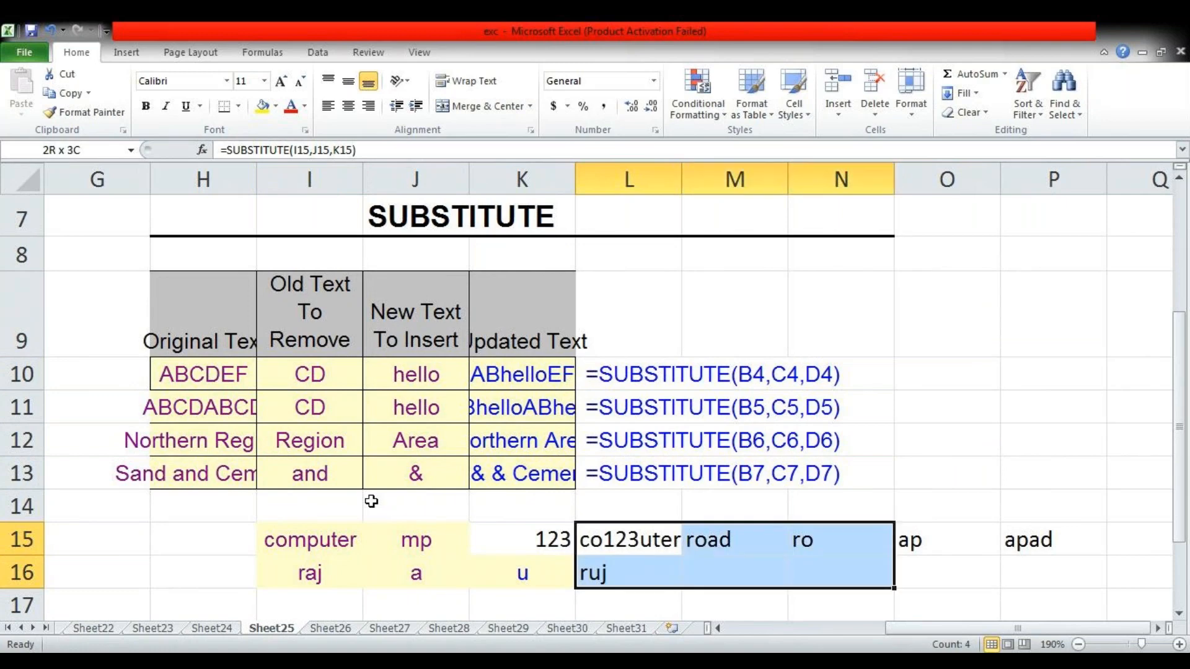
pyautogui.press('Delete')
pyautogui.press('Right')
pyautogui.press('Left')
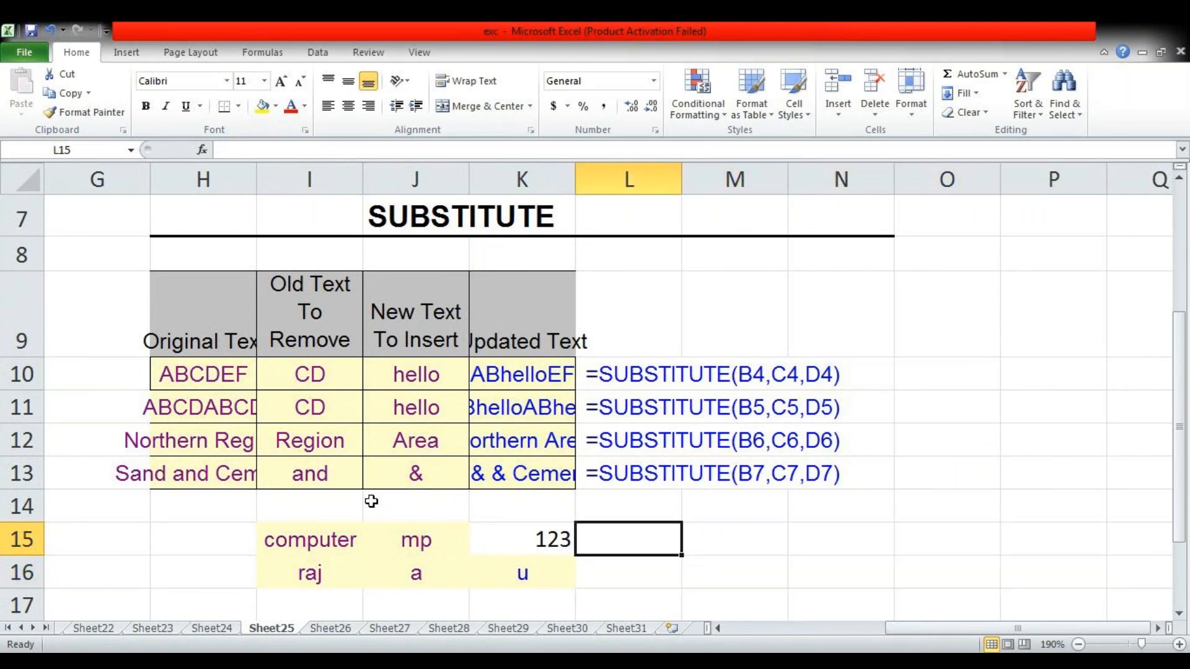
pyautogui.write('=su')
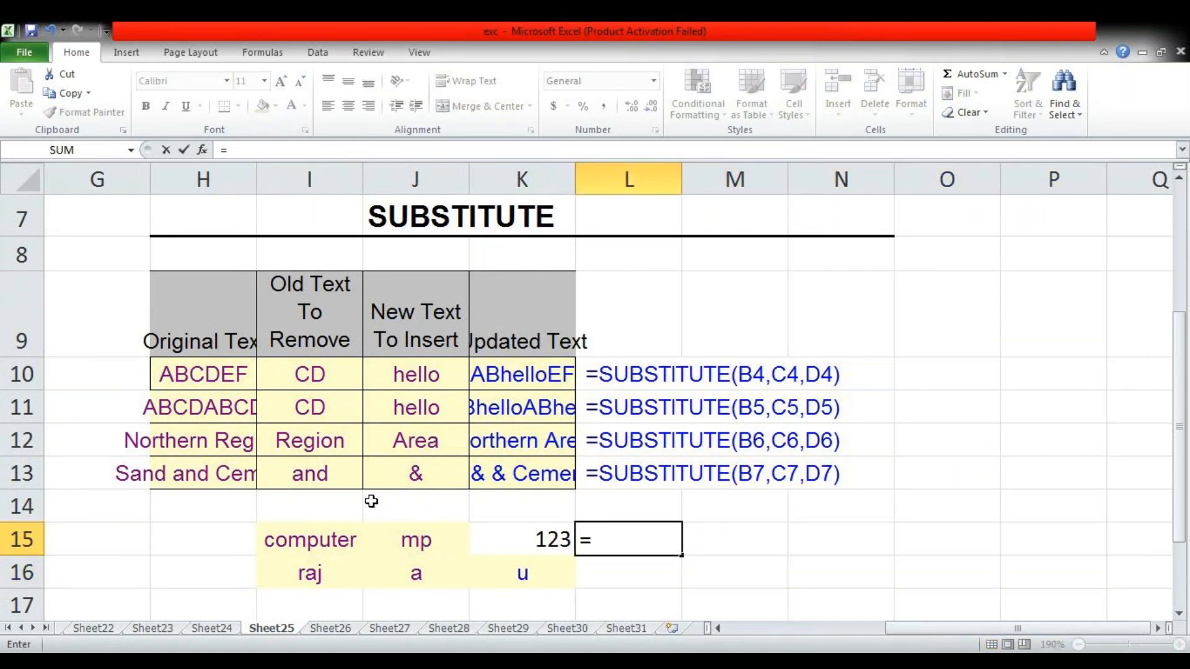
pyautogui.press('BackSpace')
pyautogui.press('Escape')
pyautogui.press('Escape')
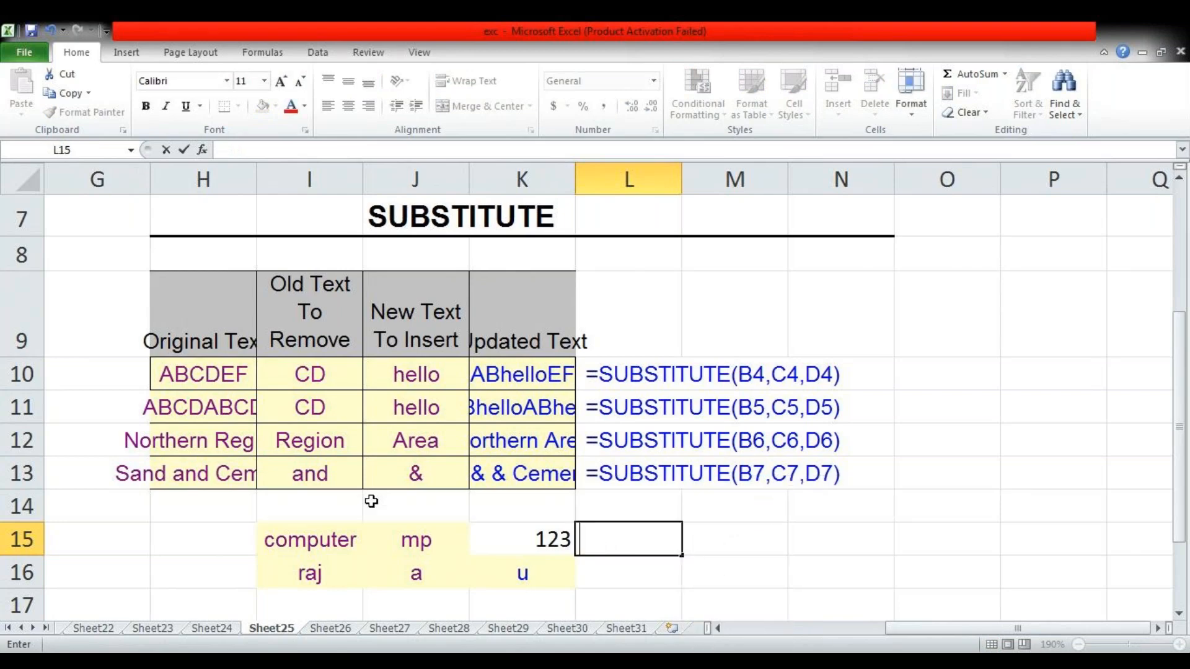
pyautogui.press('Escape')
# Enter =SUBSTITUTE(I15,J15,K15) in L15 to replace "mp" in "computer" with 123
pyautogui.write('=su')
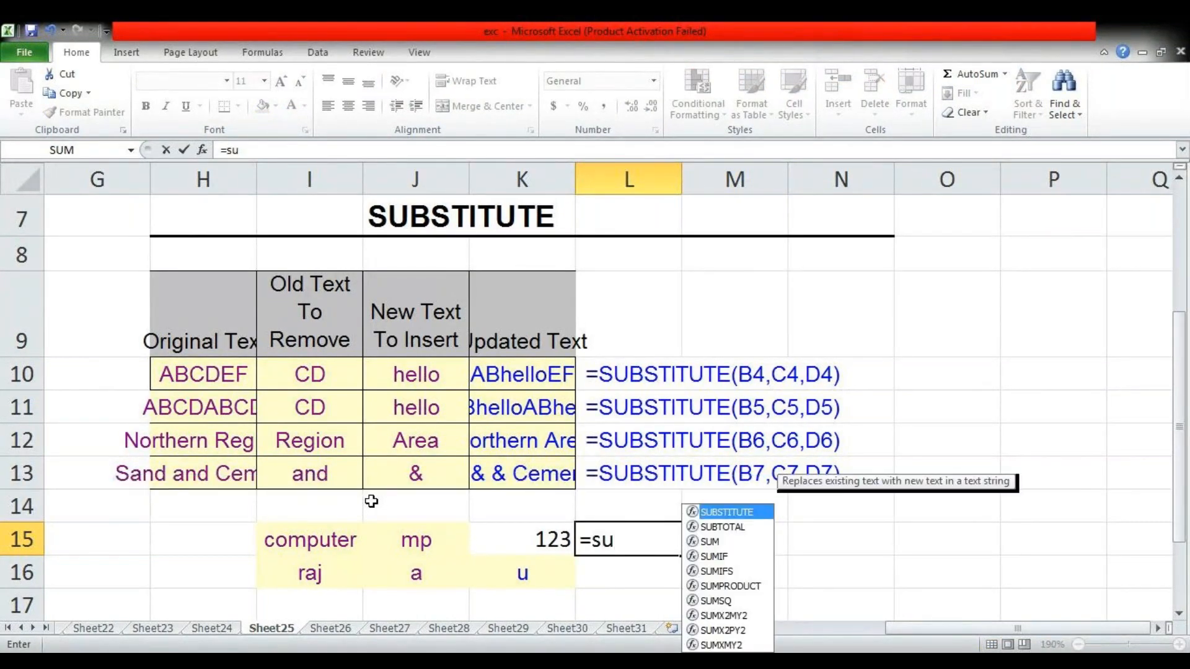
pyautogui.write('b')
pyautogui.press('Tab')
pyautogui.press('Left')
pyautogui.press('Left')
pyautogui.press('Left')
pyautogui.write(',')
pyautogui.press('Left')
pyautogui.press('Left')
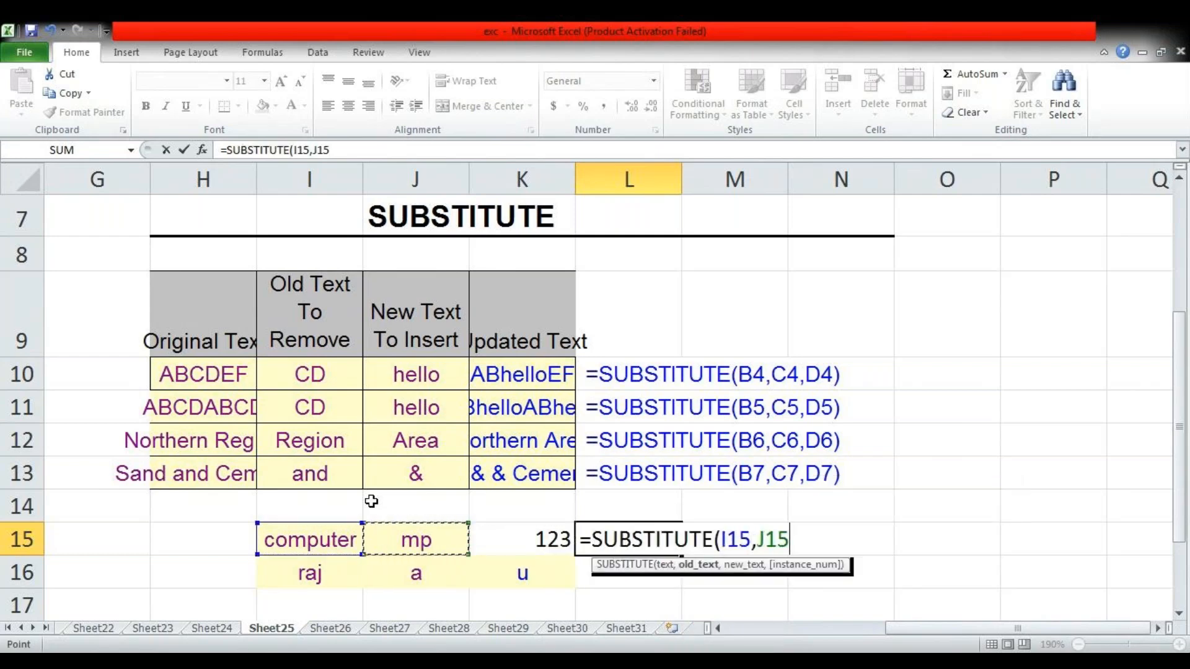
pyautogui.write(',')
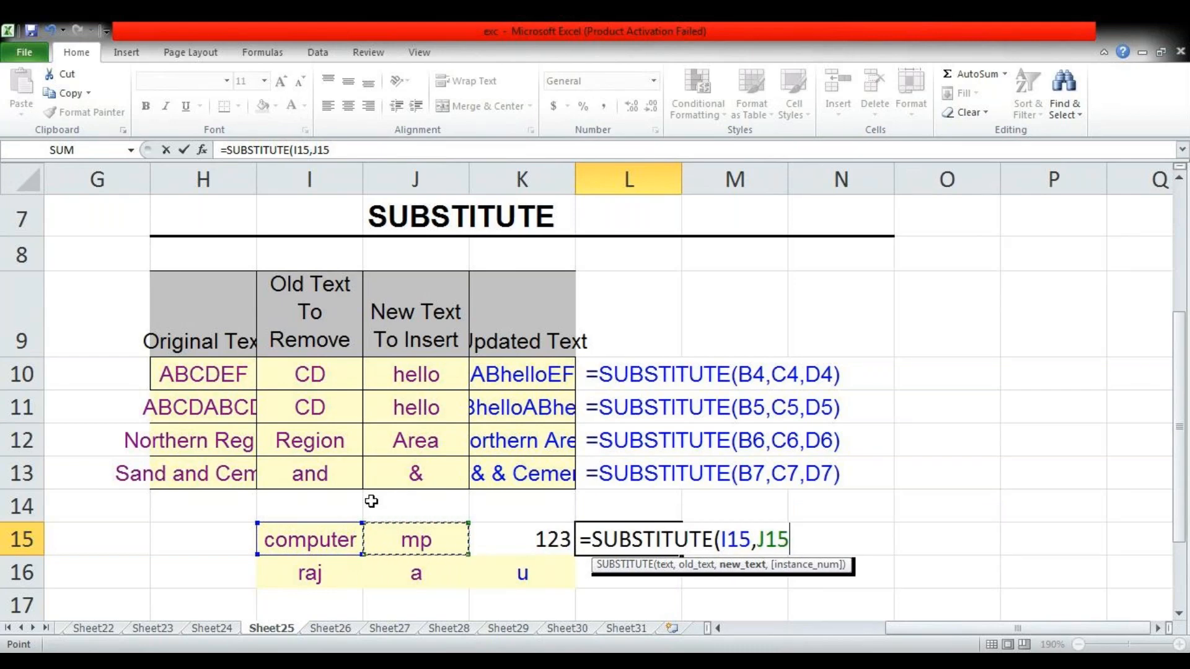
pyautogui.press('Left')
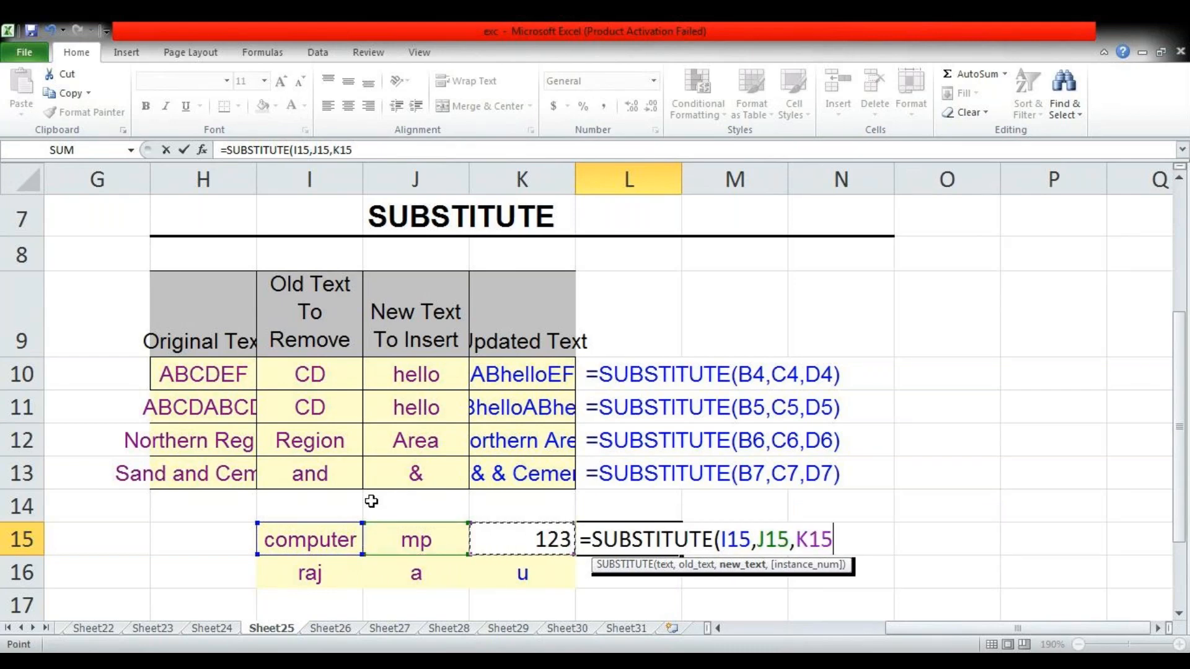
pyautogui.write(')')
pyautogui.press('Return')
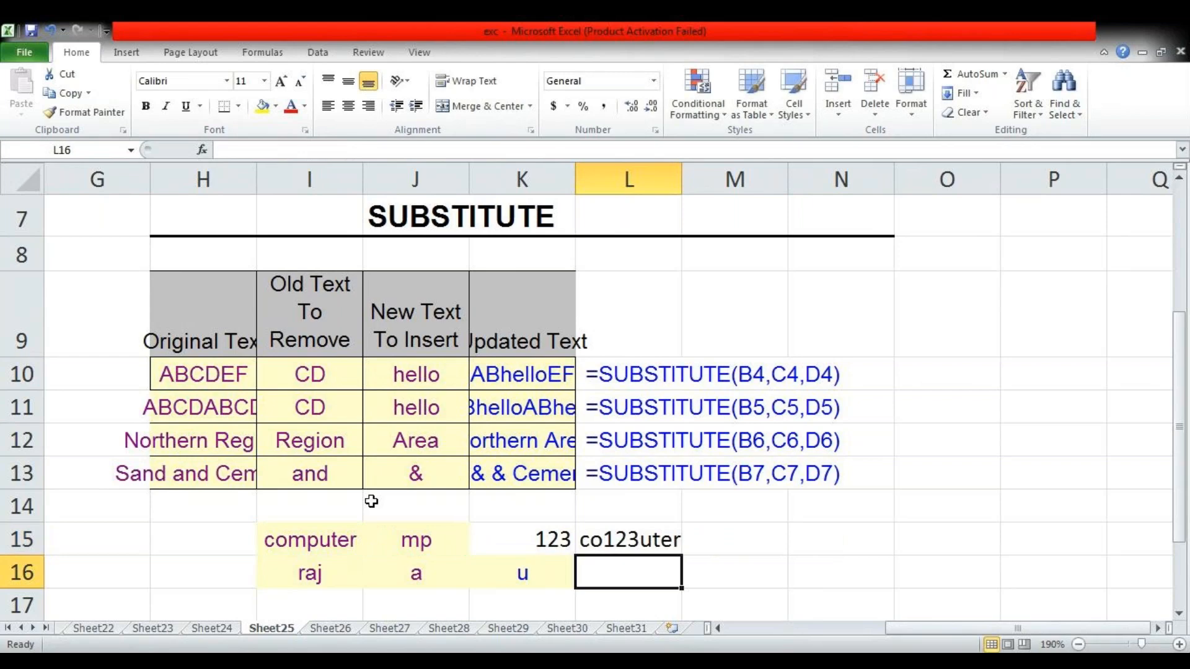
# Enter =SUBSTITUTE(I16,J16,K16) in L16 to replace "a" in "raj" with "u"
pyautogui.write('=sub')
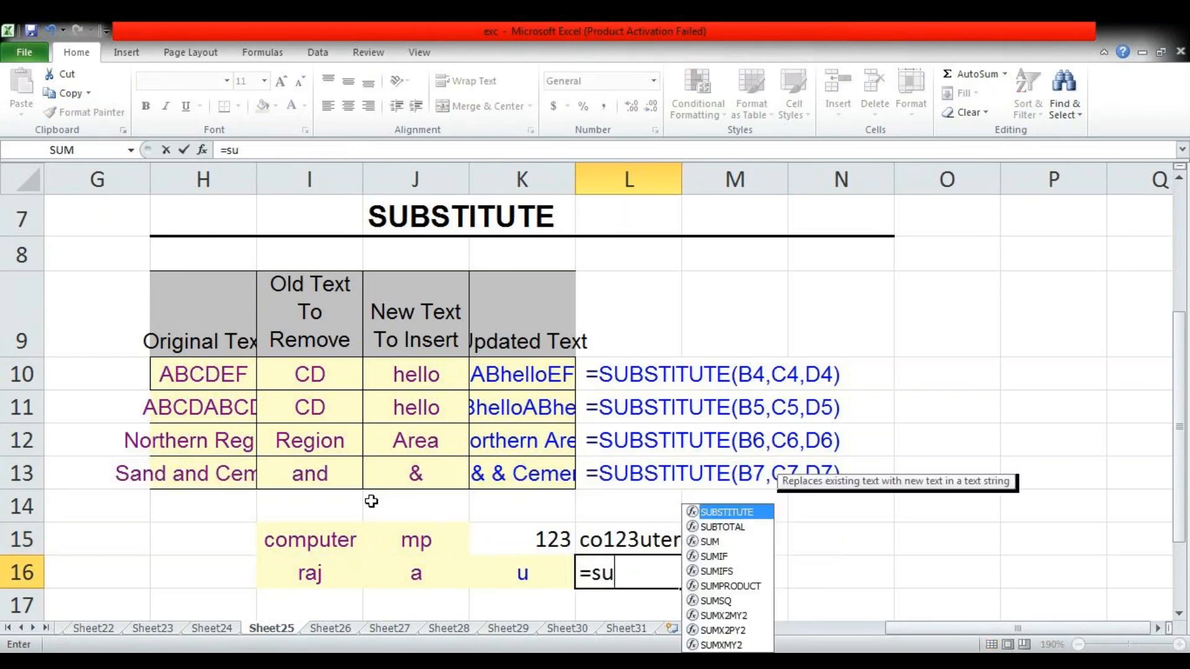
pyautogui.press('Tab')
pyautogui.press('Left')
pyautogui.press('Left')
pyautogui.press('Left')
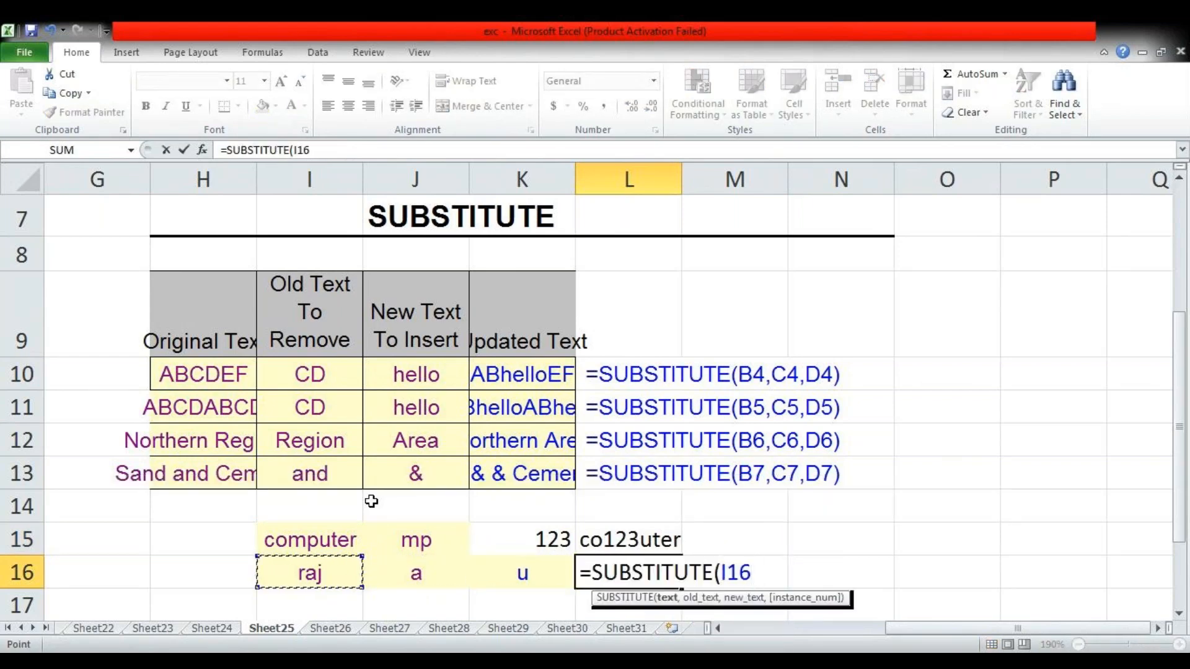
pyautogui.write(',')
pyautogui.press('Left')
pyautogui.press('Left')
pyautogui.write(',')
pyautogui.press('Left')
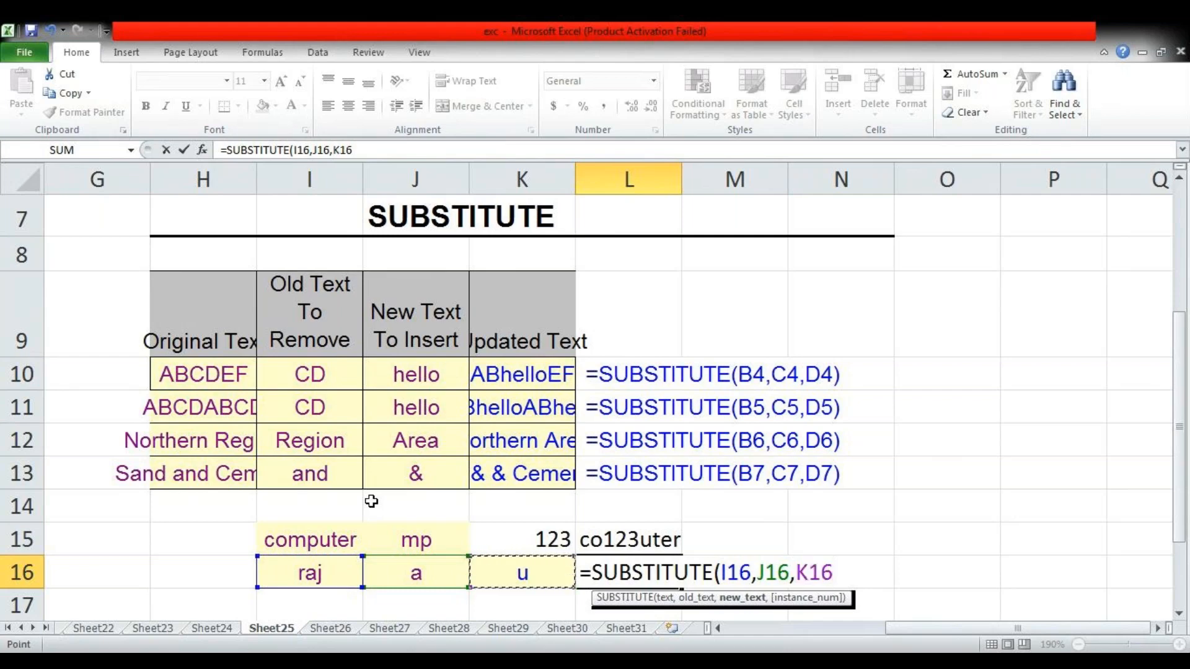
pyautogui.write(')')
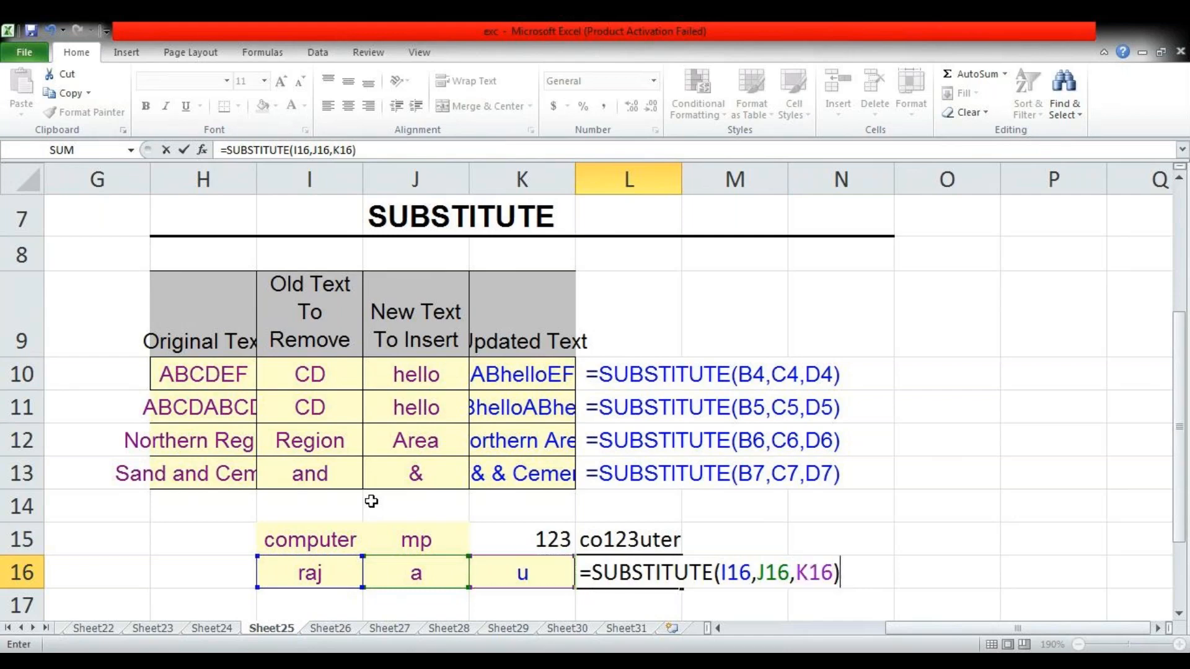
pyautogui.press('Return')
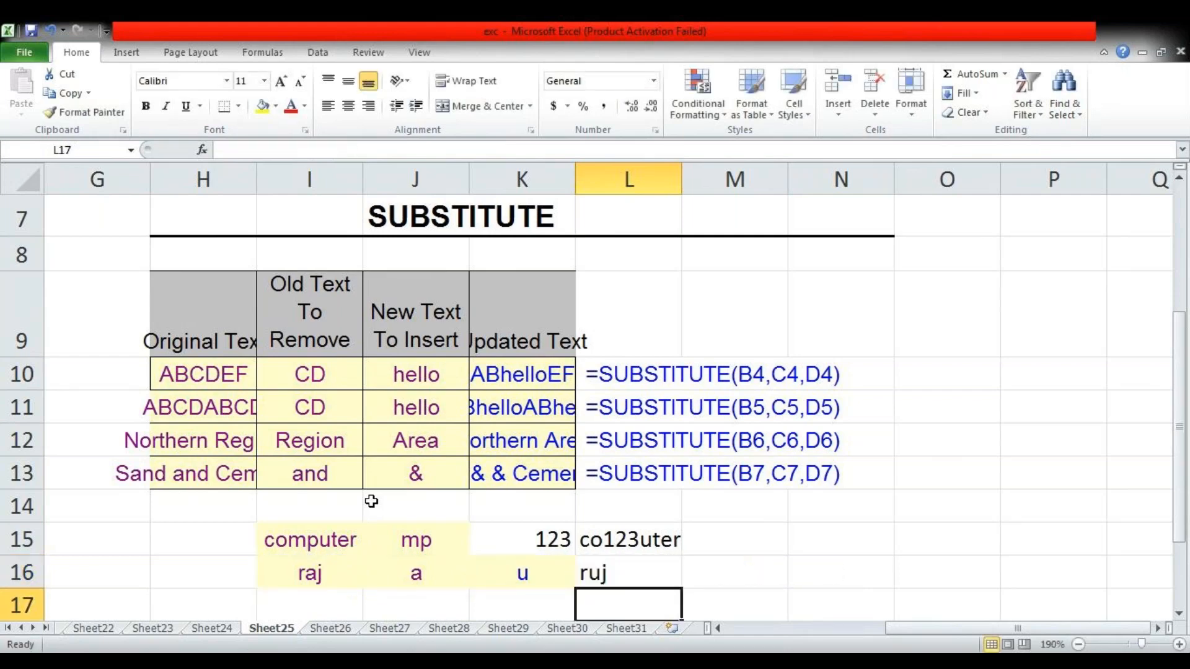
# On Sheet26, clear the natraj and flair totals in L10 and L11 of the SUMIF example
pyautogui.hotkey('ctrl', 'pagedown')
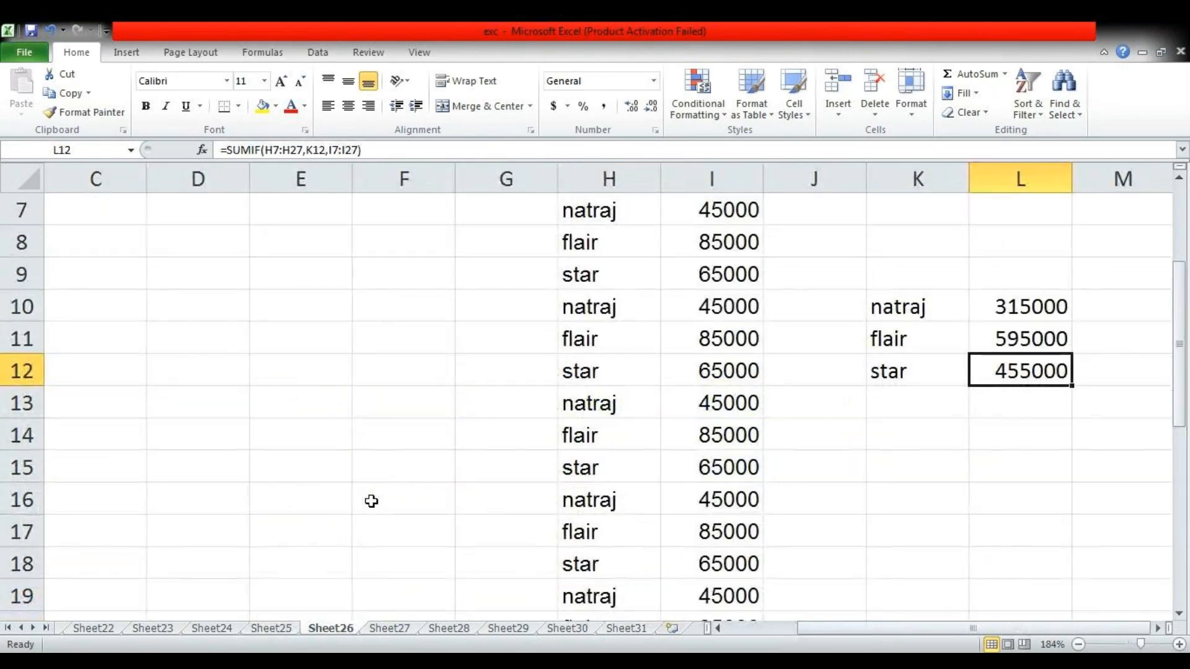
pyautogui.press('Up')
pyautogui.press('Up')
pyautogui.press('Up')
pyautogui.press('Up')
pyautogui.press('Up')
pyautogui.press('Up')
pyautogui.press('Up')
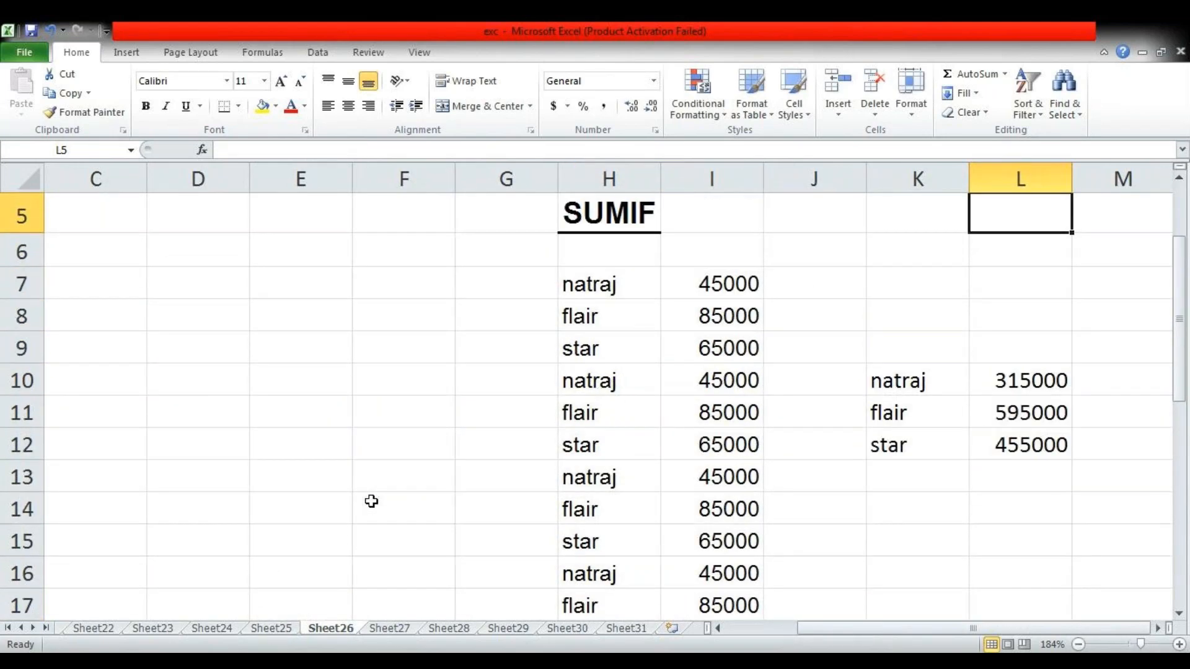
pyautogui.press('Down')
pyautogui.press('Down')
pyautogui.press('Down')
pyautogui.press('Down')
pyautogui.press('Down')
pyautogui.press('Delete')
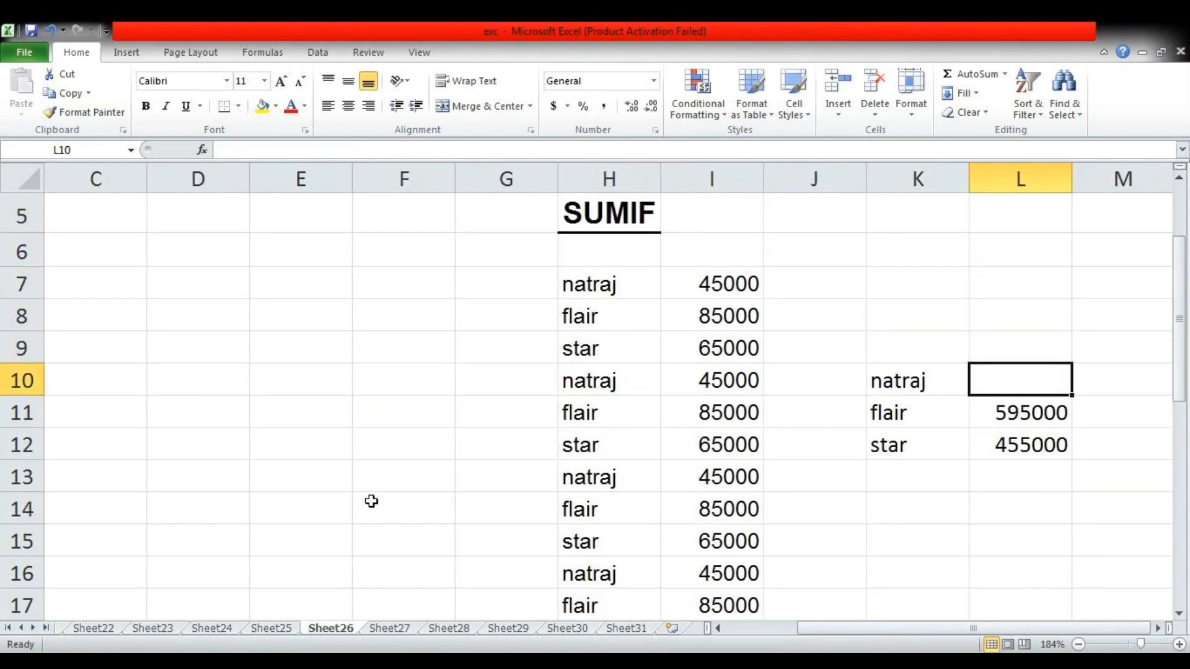
pyautogui.press('Down')
pyautogui.press('Delete')
# Enter =SUMIF(H7:H27,K10,I7:I27) in L10 to total the natraj amounts
pyautogui.press('Up')
pyautogui.write('=')
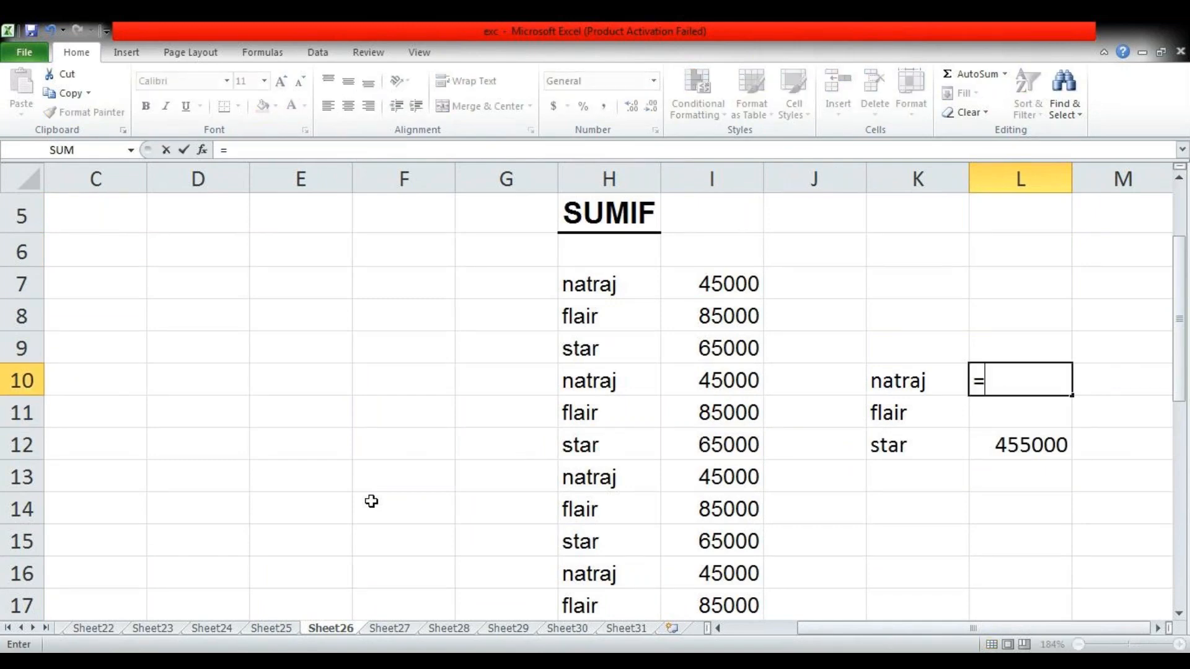
pyautogui.write('sum')
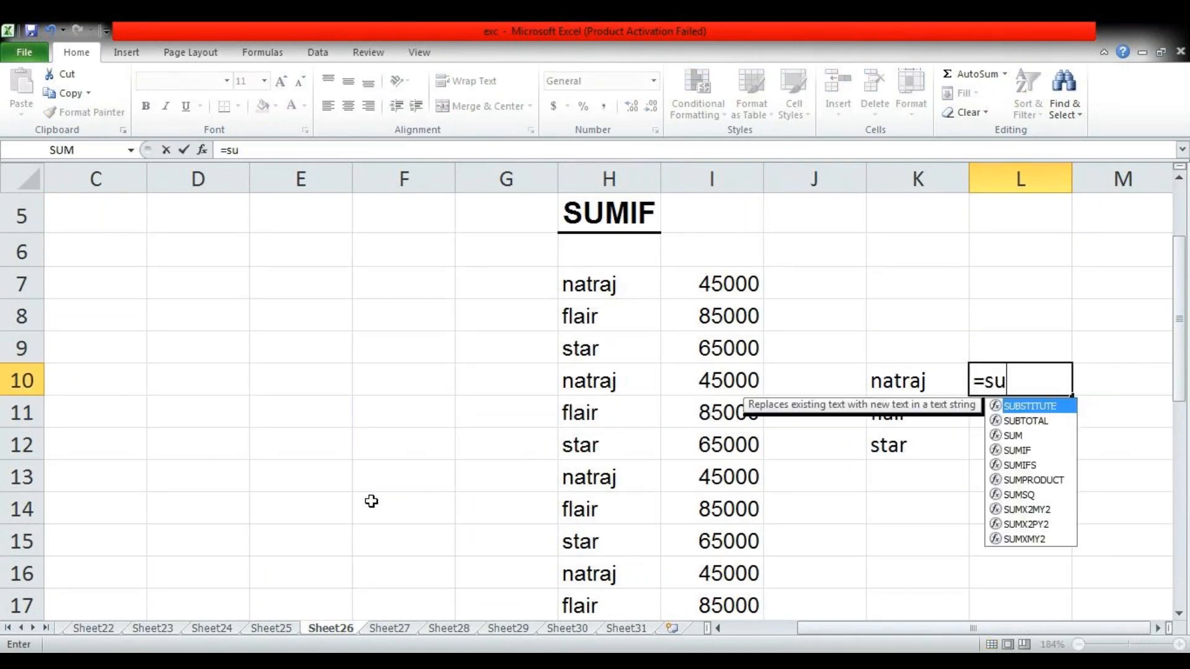
pyautogui.press('Down')
pyautogui.press('Tab')
pyautogui.press('Left')
pyautogui.press('Left')
pyautogui.press('Left')
pyautogui.press('Left')
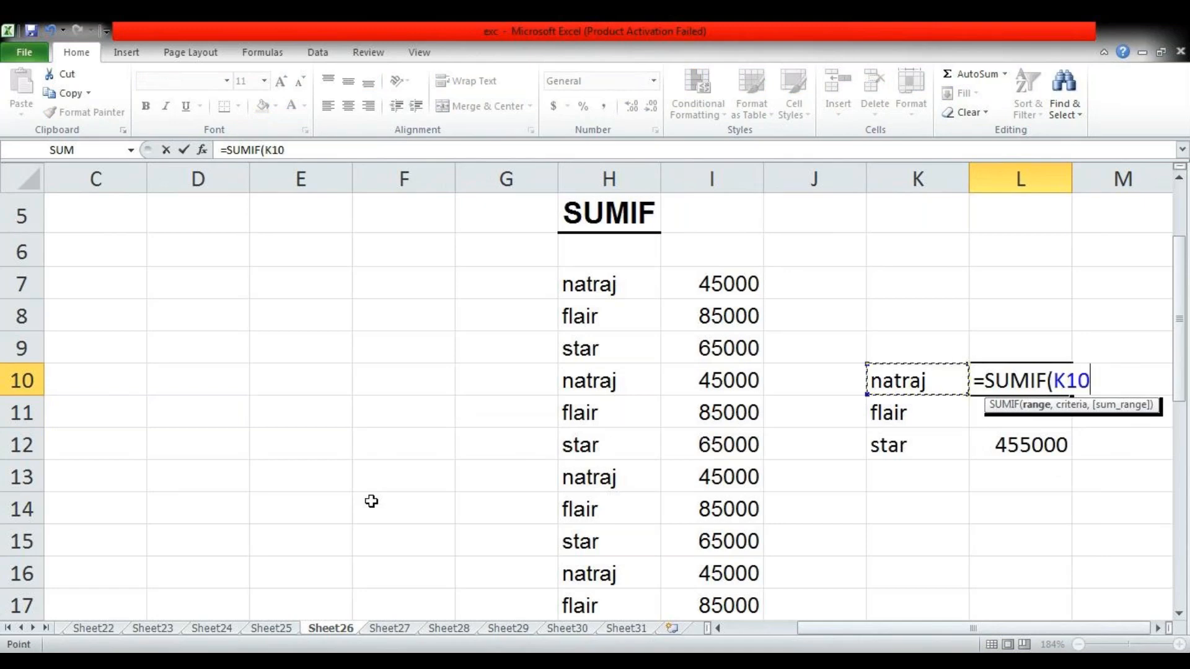
pyautogui.press('Up')
pyautogui.press('Up')
pyautogui.press('Up')
pyautogui.hotkey('shift', 'Down')
pyautogui.hotkey('shift', 'Down')
pyautogui.hotkey('shift', 'Down')
pyautogui.hotkey('shift', 'Down')
pyautogui.hotkey('shift', 'Down')
pyautogui.hotkey('shift', 'Down')
pyautogui.hotkey('shift', 'Down')
pyautogui.hotkey('shift', 'Down')
pyautogui.hotkey('shift', 'Down')
pyautogui.hotkey('shift', 'Down')
pyautogui.hotkey('shift', 'Down')
pyautogui.hotkey('shift', 'Down')
pyautogui.hotkey('shift', 'Down')
pyautogui.hotkey('shift', 'Down')
pyautogui.hotkey('shift', 'Down')
pyautogui.hotkey('shift', 'Down')
pyautogui.hotkey('shift', 'Down')
pyautogui.hotkey('shift', 'Down')
pyautogui.hotkey('shift', 'Down')
pyautogui.hotkey('shift', 'Down')
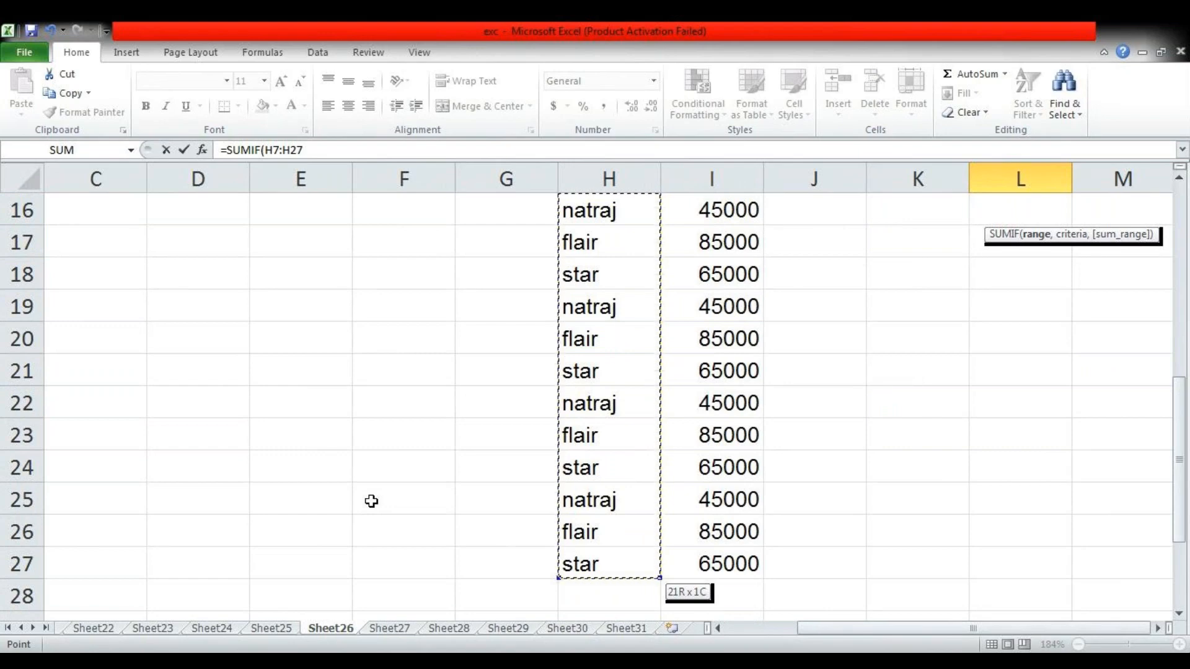
pyautogui.write(',')
pyautogui.click(932, 502)
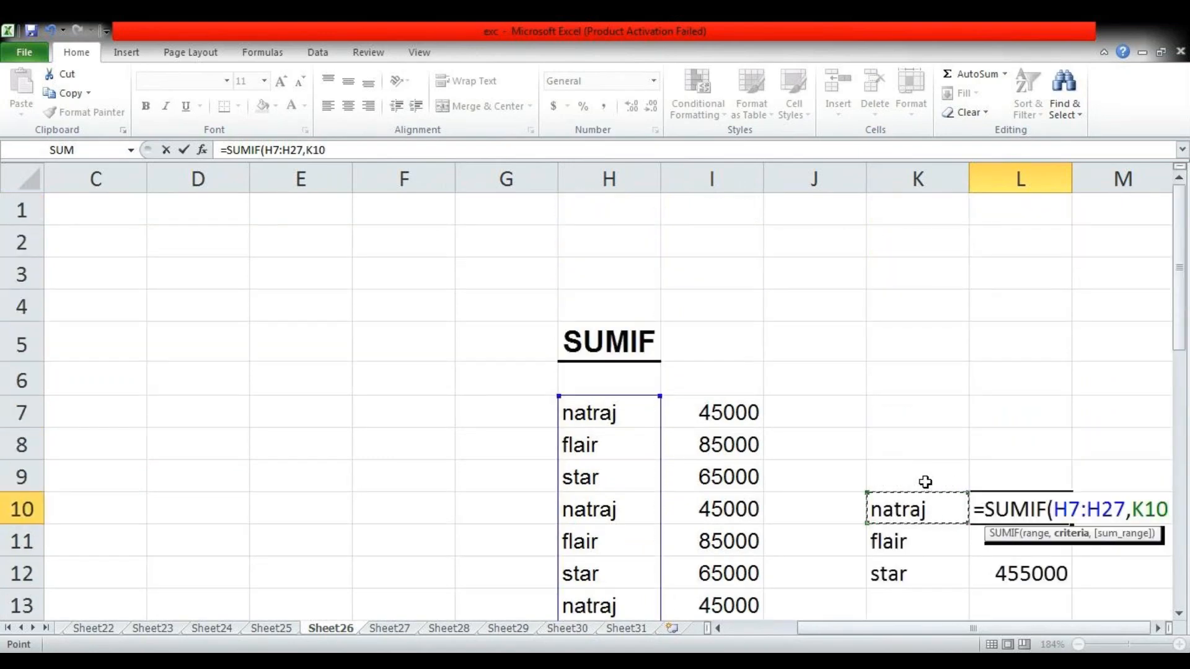
pyautogui.write(',')
pyautogui.press('Left')
pyautogui.press('Left')
pyautogui.press('Left')
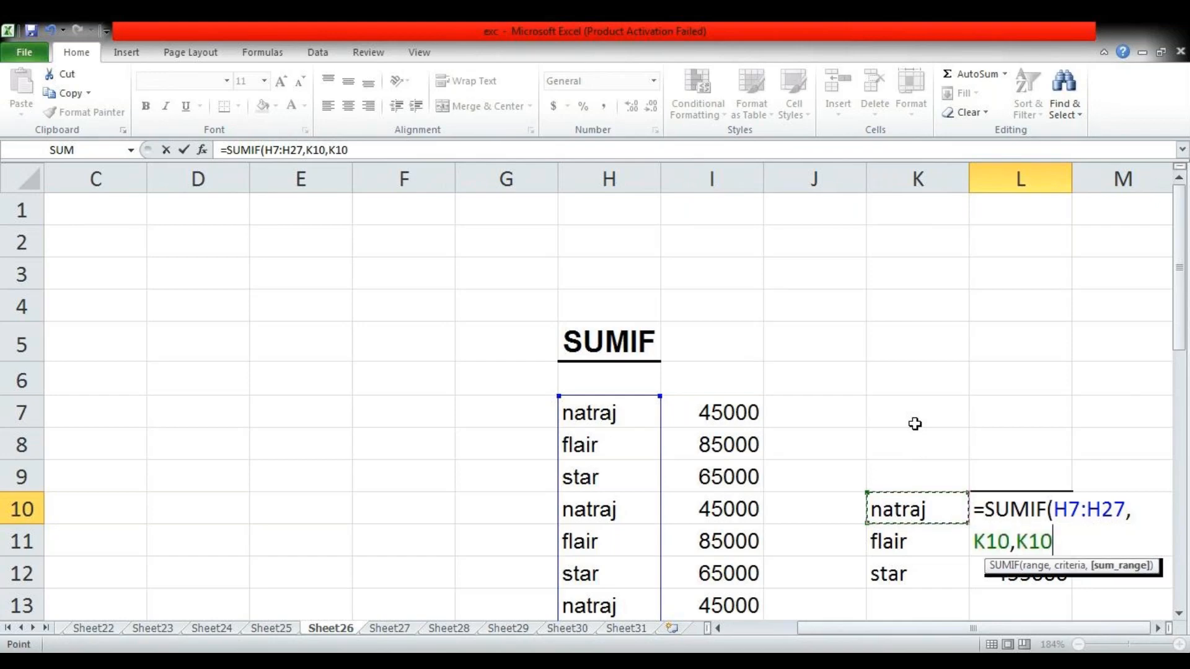
pyautogui.press('Up')
pyautogui.press('Up')
pyautogui.hotkey('shift', 'Up')
pyautogui.hotkey('shift', 'Down')
pyautogui.hotkey('shift', 'Down')
pyautogui.hotkey('shift', 'Down')
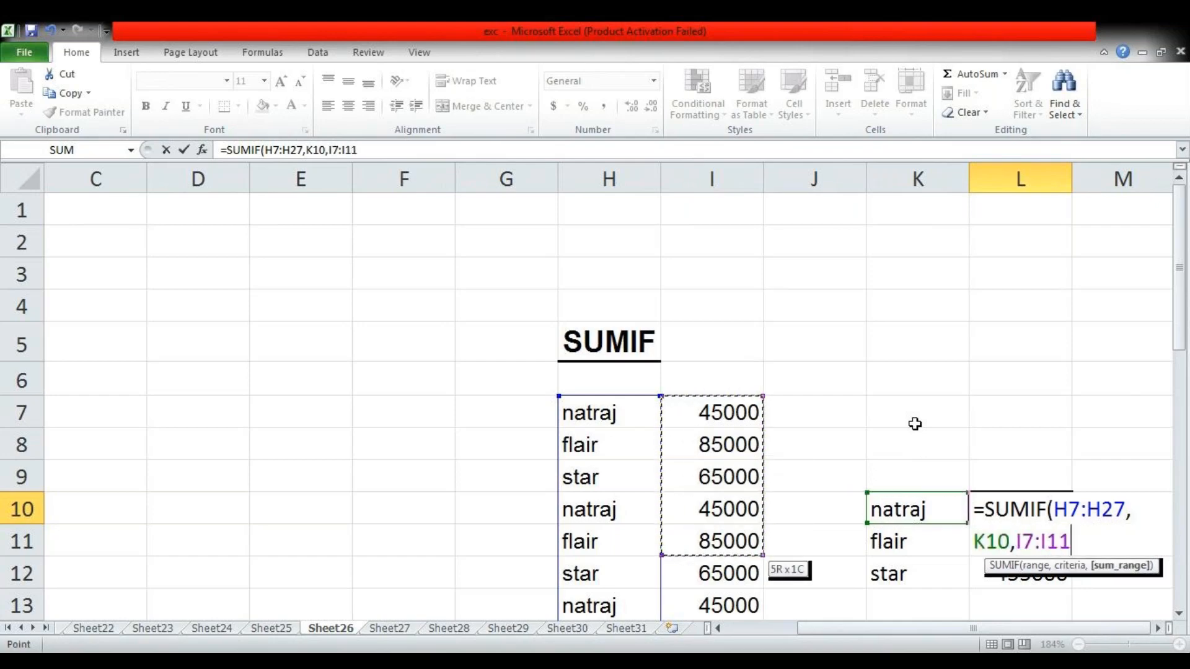
pyautogui.hotkey('shift', 'Down')
pyautogui.hotkey('shift', 'Down')
pyautogui.hotkey('shift', 'Down')
pyautogui.hotkey('shift', 'Down')
pyautogui.hotkey('shift', 'Down')
pyautogui.hotkey('shift', 'Down')
pyautogui.hotkey('shift', 'Down')
pyautogui.hotkey('shift', 'Down')
pyautogui.hotkey('shift', 'Down')
pyautogui.hotkey('shift', 'Down')
pyautogui.hotkey('shift', 'Down')
pyautogui.hotkey('shift', 'Down')
pyautogui.hotkey('shift', 'Down')
pyautogui.hotkey('shift', 'Down')
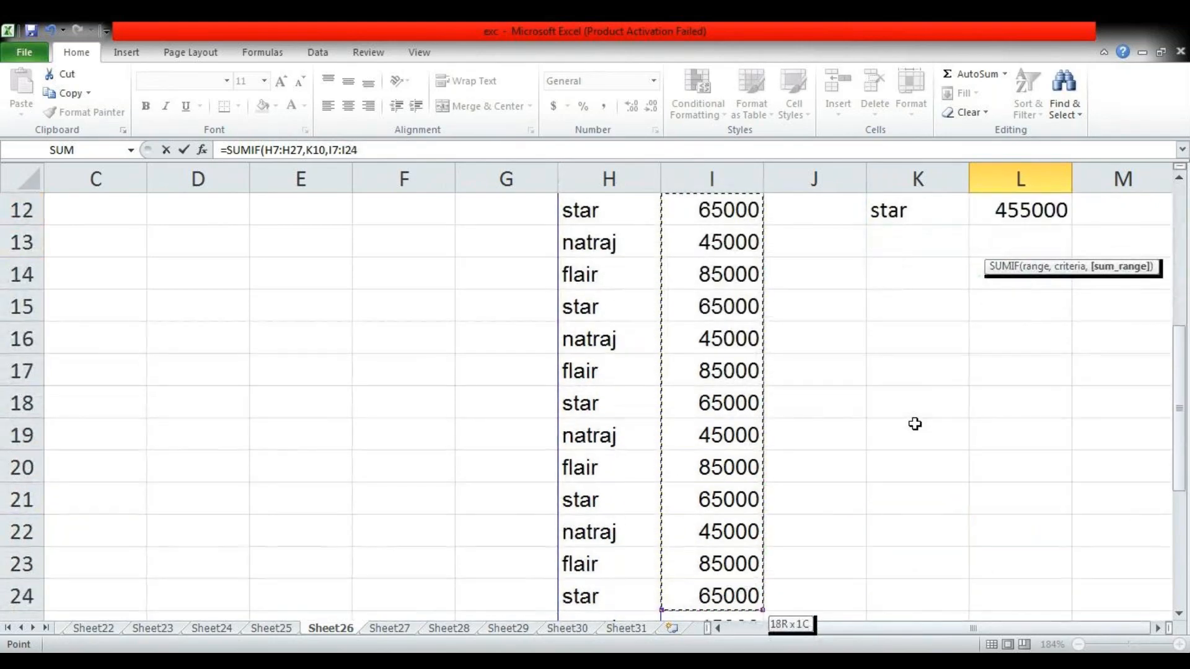
pyautogui.hotkey('shift', 'Down')
pyautogui.hotkey('shift', 'Down')
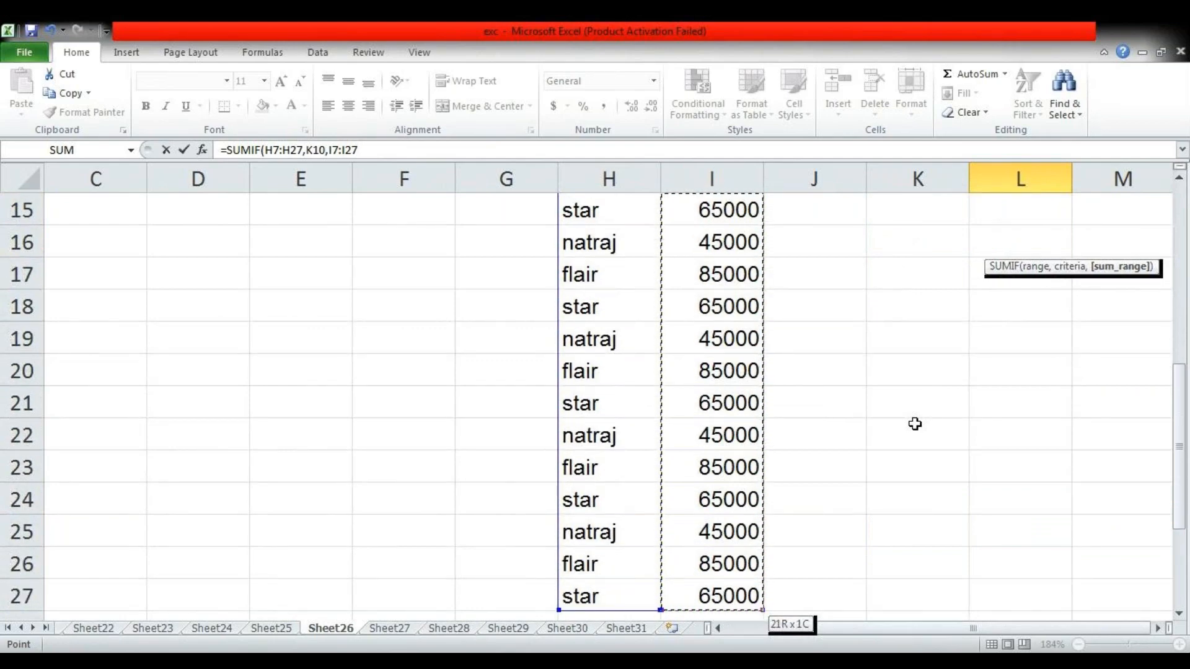
pyautogui.press('Return')
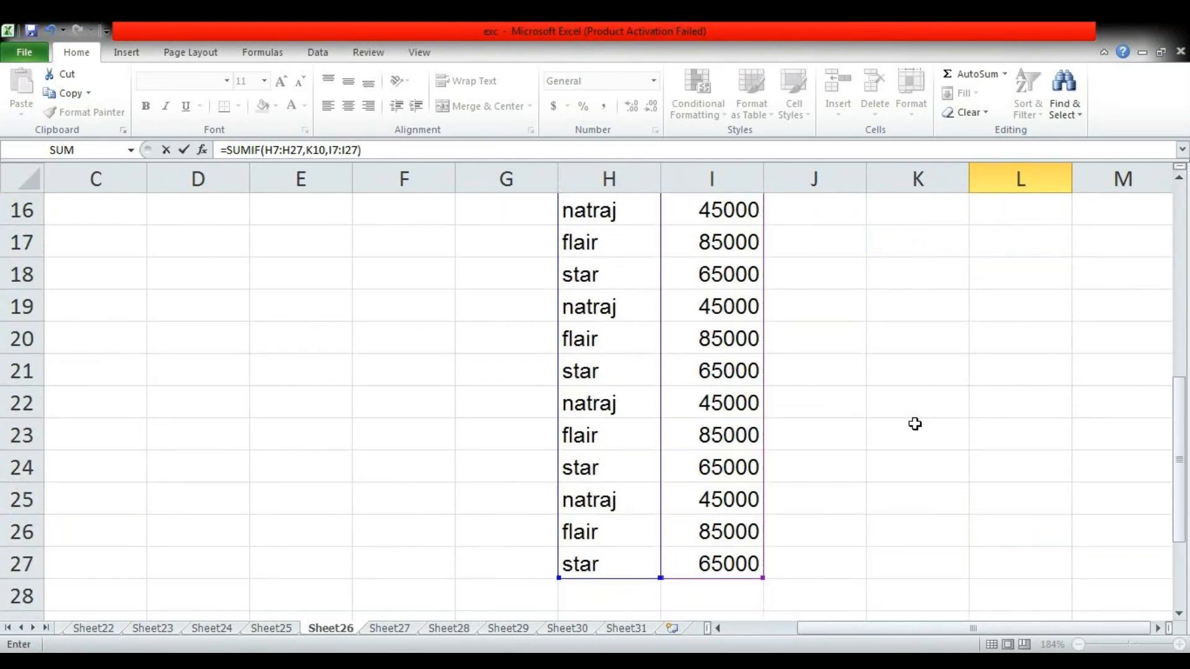
pyautogui.press('Up')
pyautogui.press('Up')
pyautogui.press('Down')
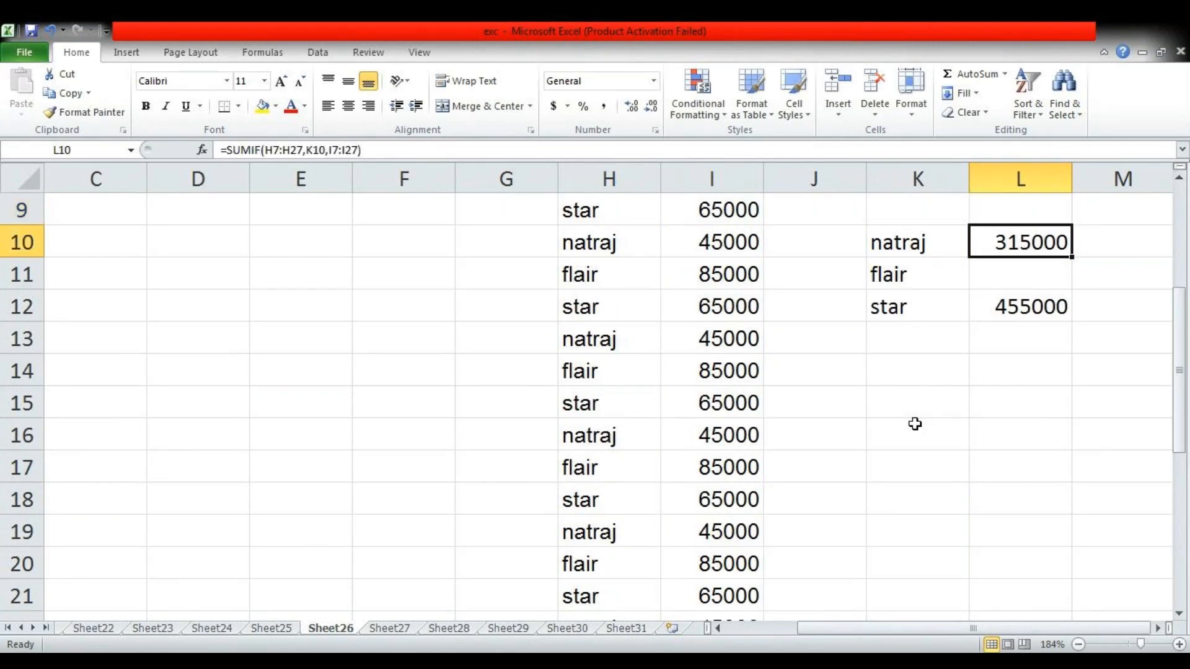
# Enter =SUMIF(H7:H27,K11,I7:I27) in L11 to total the flair amounts
pyautogui.press('Down')
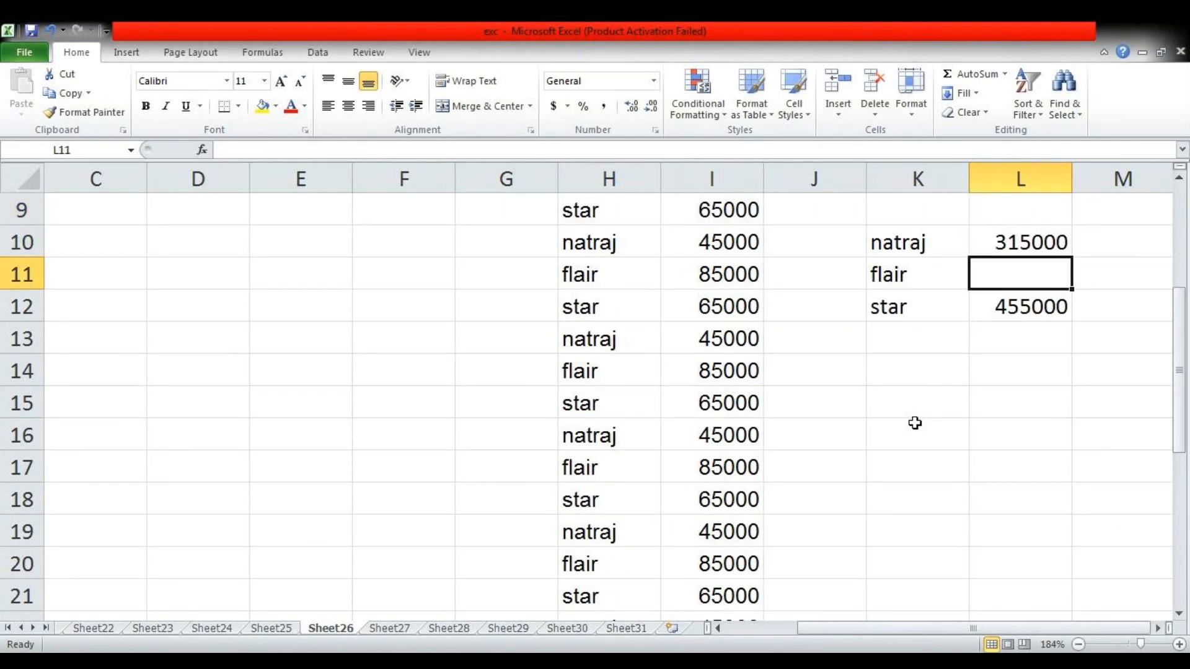
pyautogui.write('=sum')
pyautogui.press('Down')
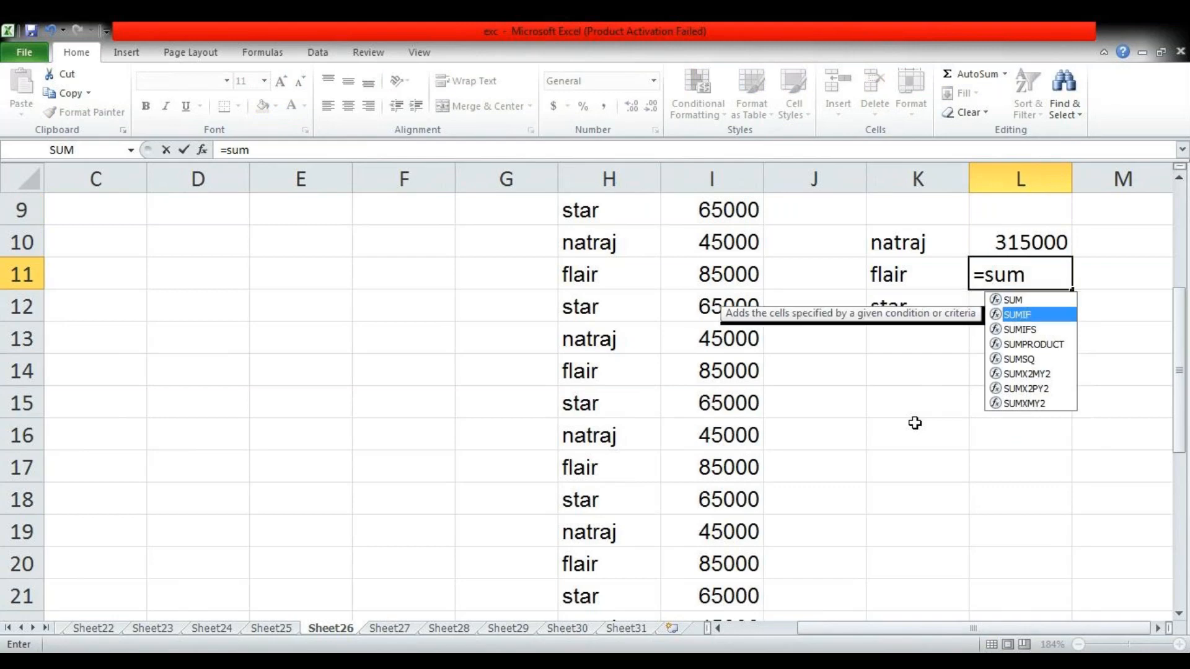
pyautogui.press('Tab')
pyautogui.press('Left')
pyautogui.press('Left')
pyautogui.press('Left')
pyautogui.press('Left')
pyautogui.press('Up')
pyautogui.press('Up')
pyautogui.press('Up')
pyautogui.press('Up')
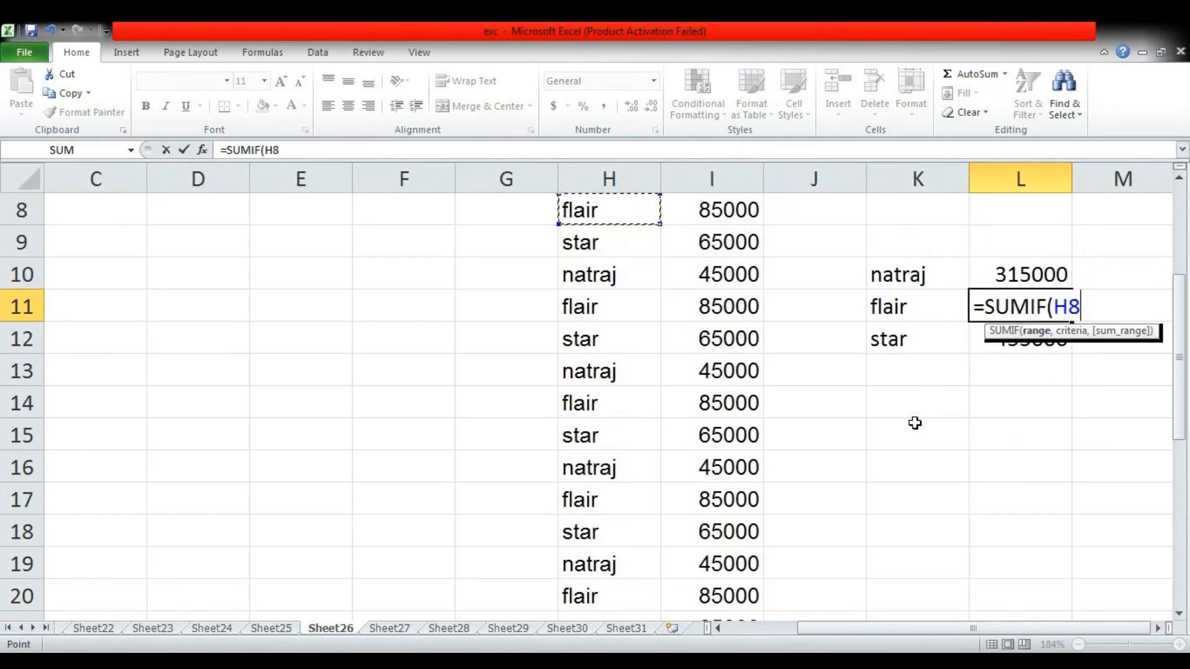
pyautogui.hotkey('shift', 'Down')
pyautogui.hotkey('shift', 'Down')
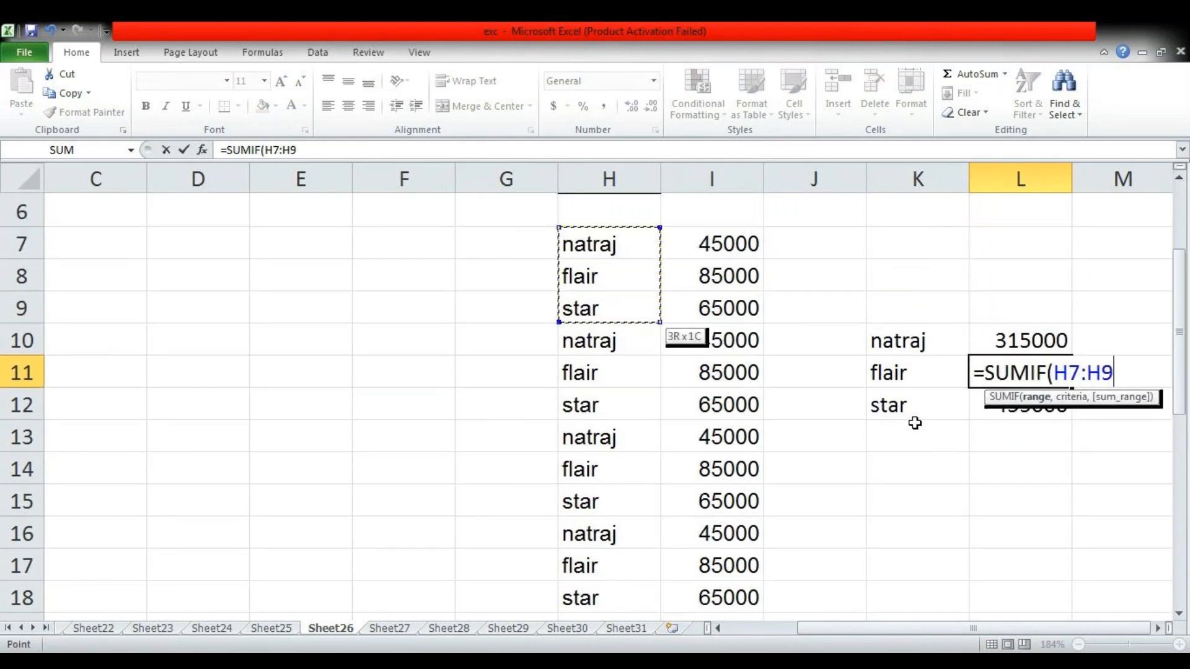
pyautogui.hotkey('shift', 'Down')
pyautogui.hotkey('shift', 'Down')
pyautogui.hotkey('shift', 'Down')
pyautogui.hotkey('shift', 'Down')
pyautogui.hotkey('shift', 'Down')
pyautogui.hotkey('shift', 'Down')
pyautogui.hotkey('shift', 'Down')
pyautogui.hotkey('shift', 'Down')
pyautogui.hotkey('shift', 'Down')
pyautogui.hotkey('shift', 'Down')
pyautogui.hotkey('shift', 'Down')
pyautogui.hotkey('shift', 'Down')
pyautogui.hotkey('shift', 'Down')
pyautogui.hotkey('shift', 'Down')
pyautogui.hotkey('shift', 'Down')
pyautogui.hotkey('shift', 'Down')
pyautogui.hotkey('shift', 'Down')
pyautogui.hotkey('shift', 'Down')
pyautogui.hotkey('shift', 'Down')
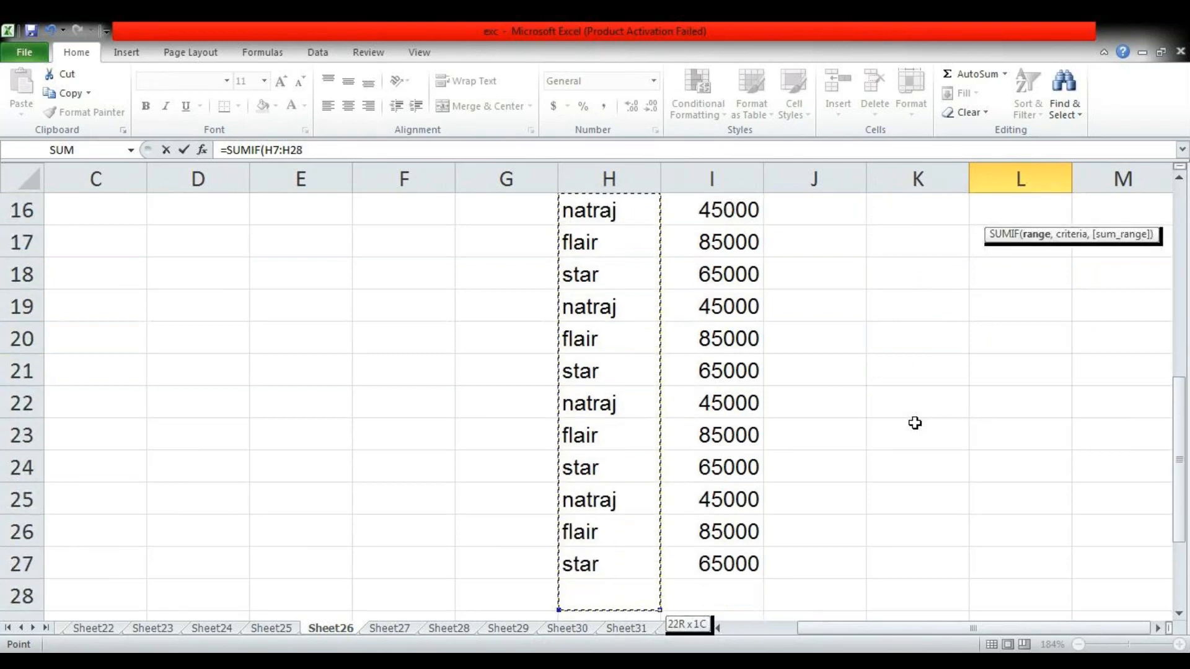
pyautogui.hotkey('shift', 'Up')
pyautogui.write(',')
pyautogui.press('Up')
pyautogui.press('Left')
pyautogui.press('Down')
pyautogui.write(',')
pyautogui.press('Left')
pyautogui.press('Left')
pyautogui.press('Up')
pyautogui.press('Left')
pyautogui.press('Up')
pyautogui.press('Up')
pyautogui.press('Up')
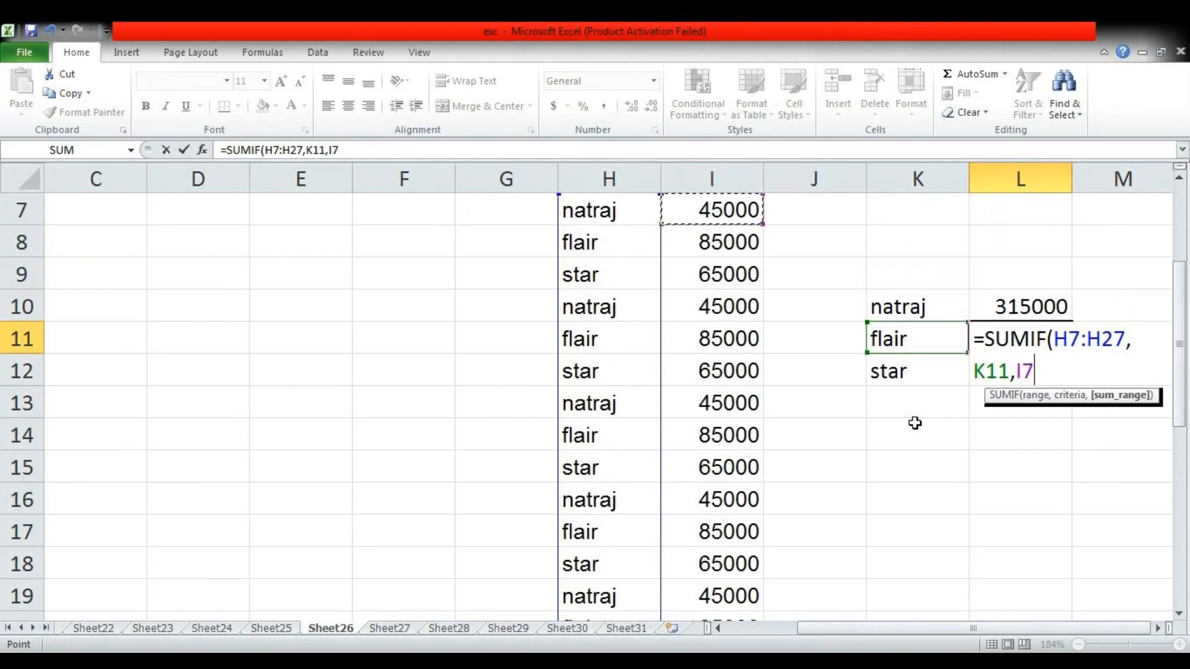
pyautogui.hotkey('shift', 'Down')
pyautogui.hotkey('shift', 'Down')
pyautogui.hotkey('shift', 'Down')
pyautogui.hotkey('shift', 'Down')
pyautogui.hotkey('shift', 'Down')
pyautogui.hotkey('shift', 'Down')
pyautogui.hotkey('shift', 'Down')
pyautogui.hotkey('shift', 'Down')
pyautogui.hotkey('shift', 'Down')
pyautogui.hotkey('shift', 'Down')
pyautogui.hotkey('shift', 'Down')
pyautogui.hotkey('shift', 'Down')
pyautogui.hotkey('shift', 'Down')
pyautogui.hotkey('shift', 'Down')
pyautogui.hotkey('shift', 'Down')
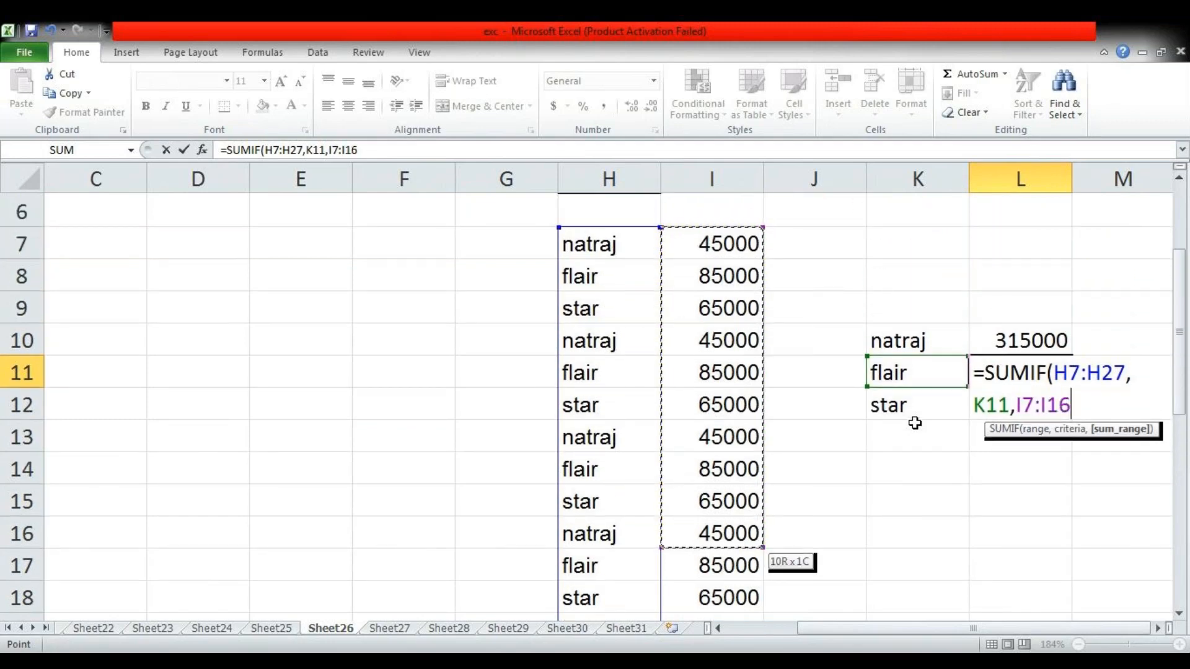
pyautogui.hotkey('shift', 'Down')
pyautogui.hotkey('shift', 'Down')
pyautogui.hotkey('shift', 'Down')
pyautogui.hotkey('shift', 'Down')
pyautogui.hotkey('shift', 'Down')
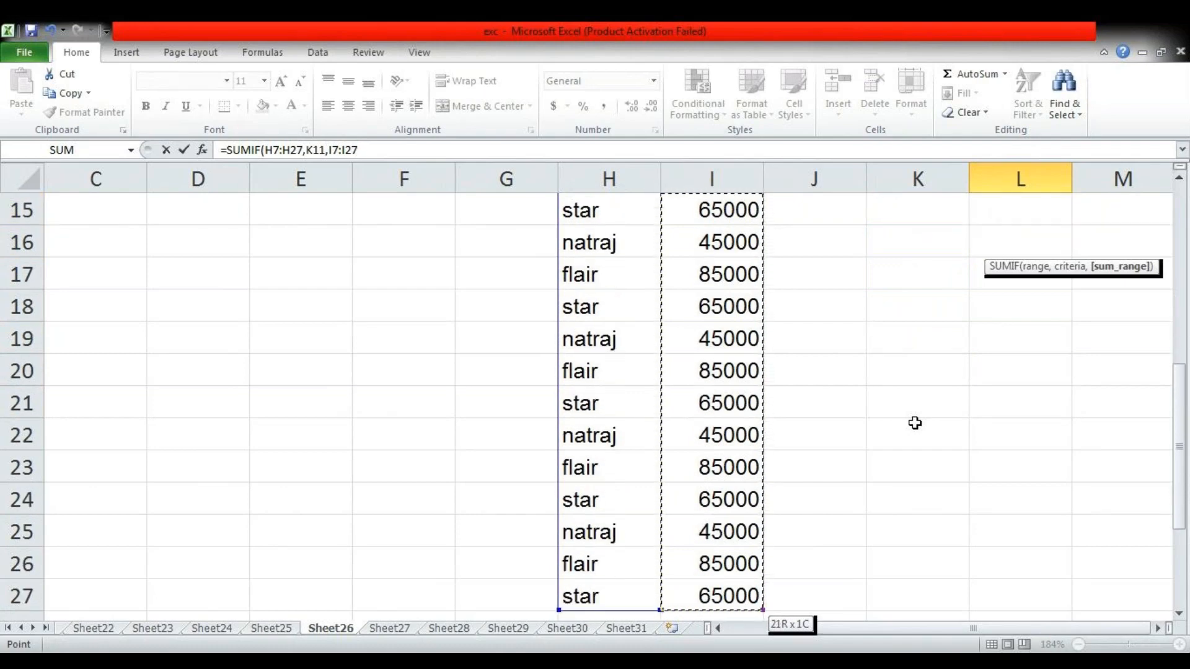
pyautogui.write(')')
pyautogui.hotkey('ctrl', 'Return')
pyautogui.press('Up')
pyautogui.press('Up')
pyautogui.press('Up')
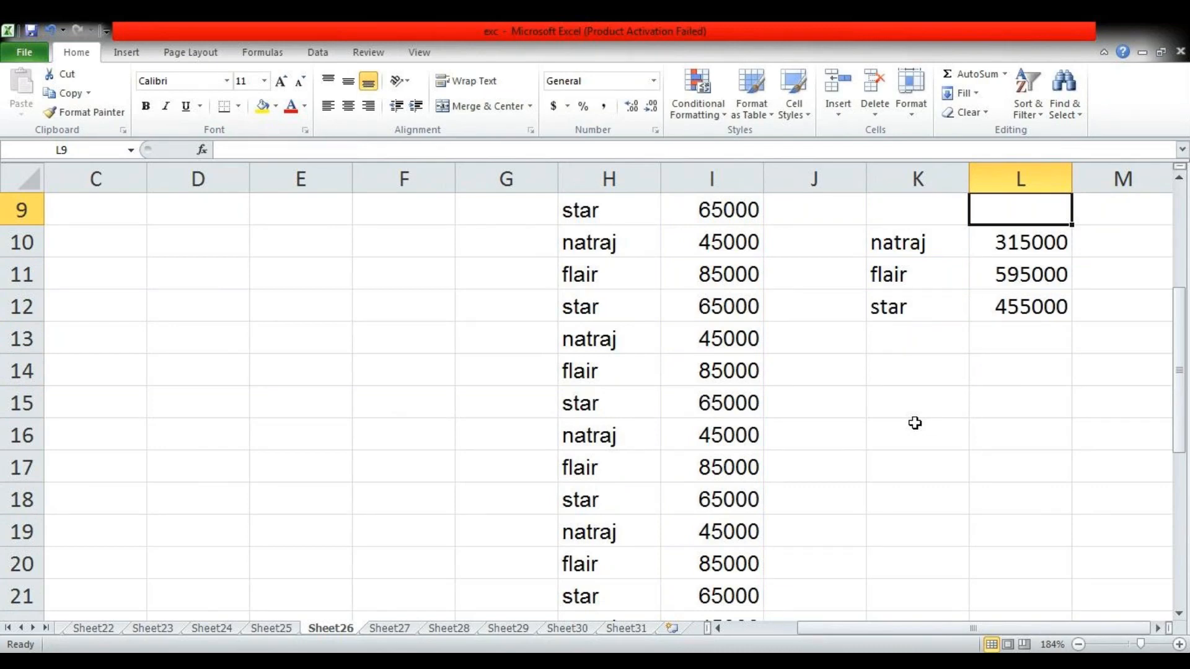
# On Sheet27, clear the practice numbers and result in J15:L17 below the SUMPRODUCT table
pyautogui.hotkey('ctrl', 'pagedown')
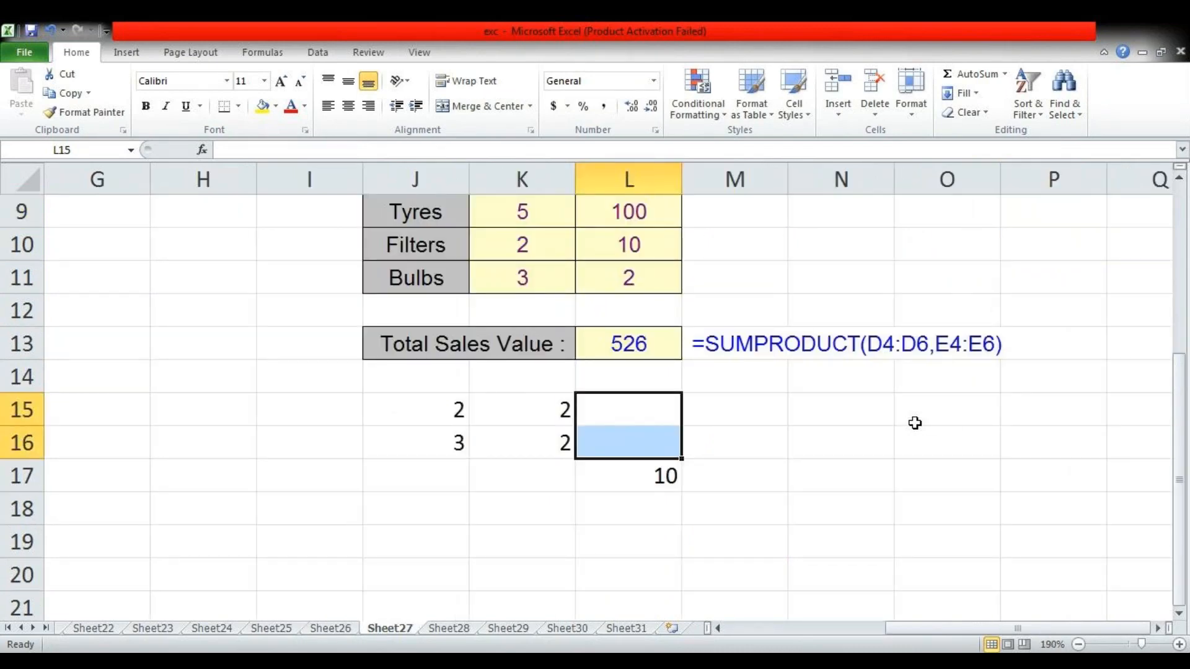
pyautogui.press('Left')
pyautogui.press('Left')
pyautogui.hotkey('shift', 'Down')
pyautogui.hotkey('shift', 'Right')
pyautogui.hotkey('shift', 'Right')
pyautogui.hotkey('shift', 'Down')
pyautogui.press('Delete')
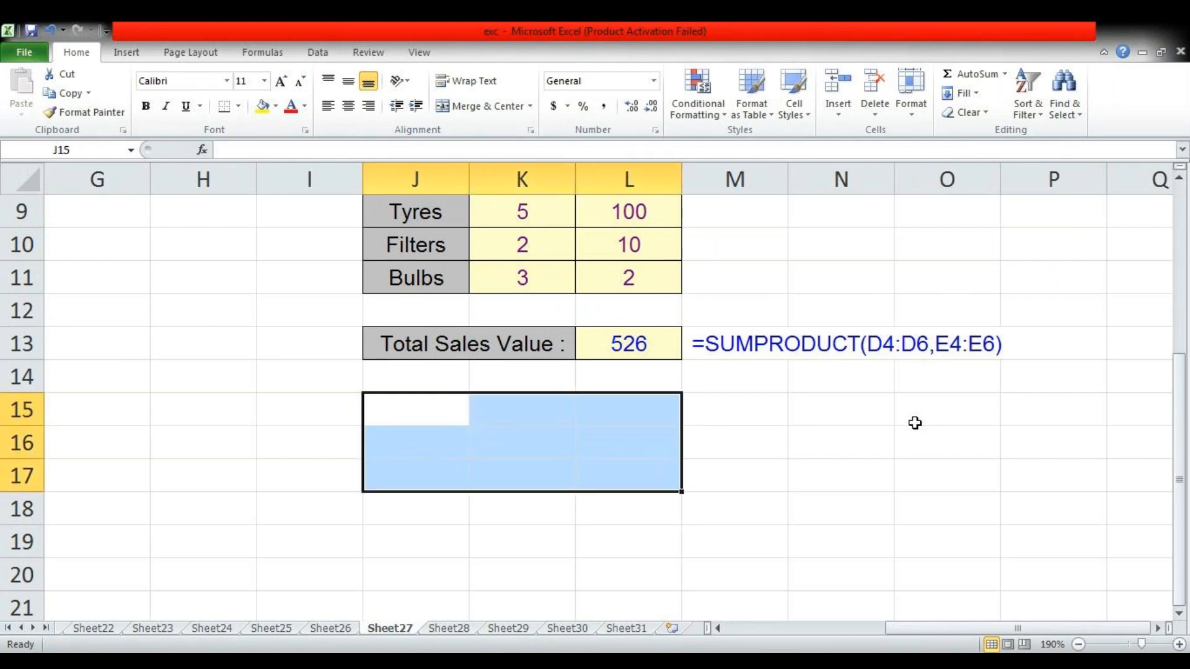
# Enter new SUMPRODUCT sample numbers beside the table: 45 and 2 in N8:O8, 45 and 3 in N9:O9
pyautogui.press('Up')
pyautogui.press('Up')
pyautogui.press('Up')
pyautogui.press('Up')
pyautogui.press('Up')
pyautogui.press('Up')
pyautogui.press('Up')
pyautogui.press('Up')
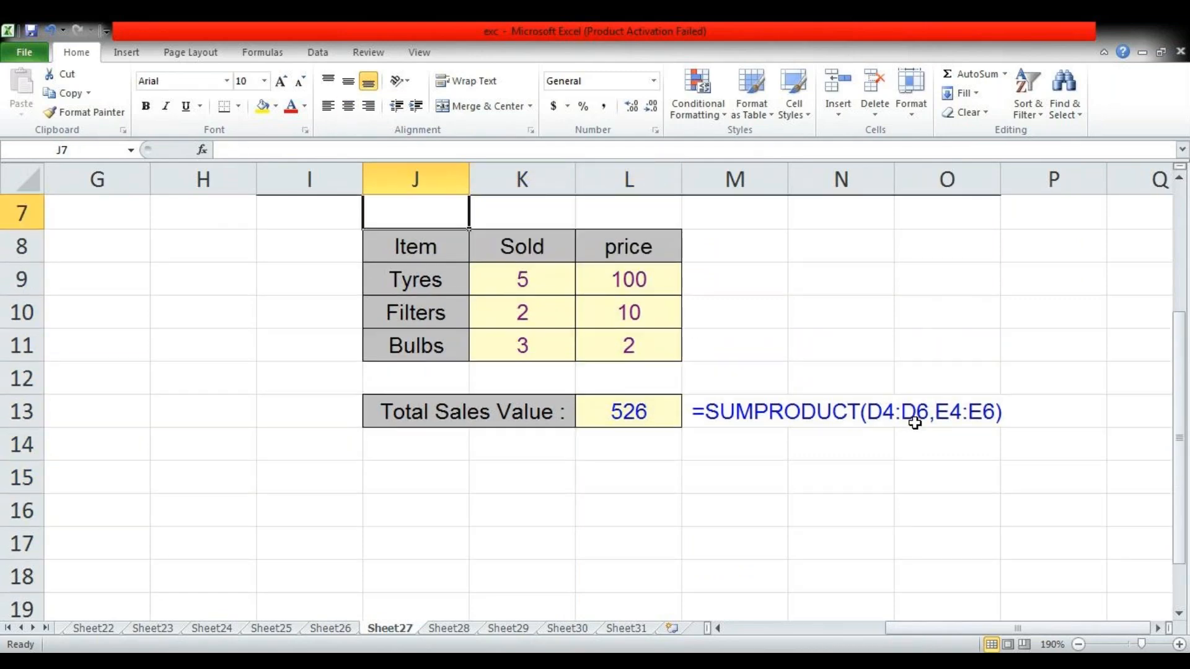
pyautogui.press('Up')
pyautogui.press('Down')
pyautogui.press('Down')
pyautogui.press('Right')
pyautogui.press('Right')
pyautogui.press('Right')
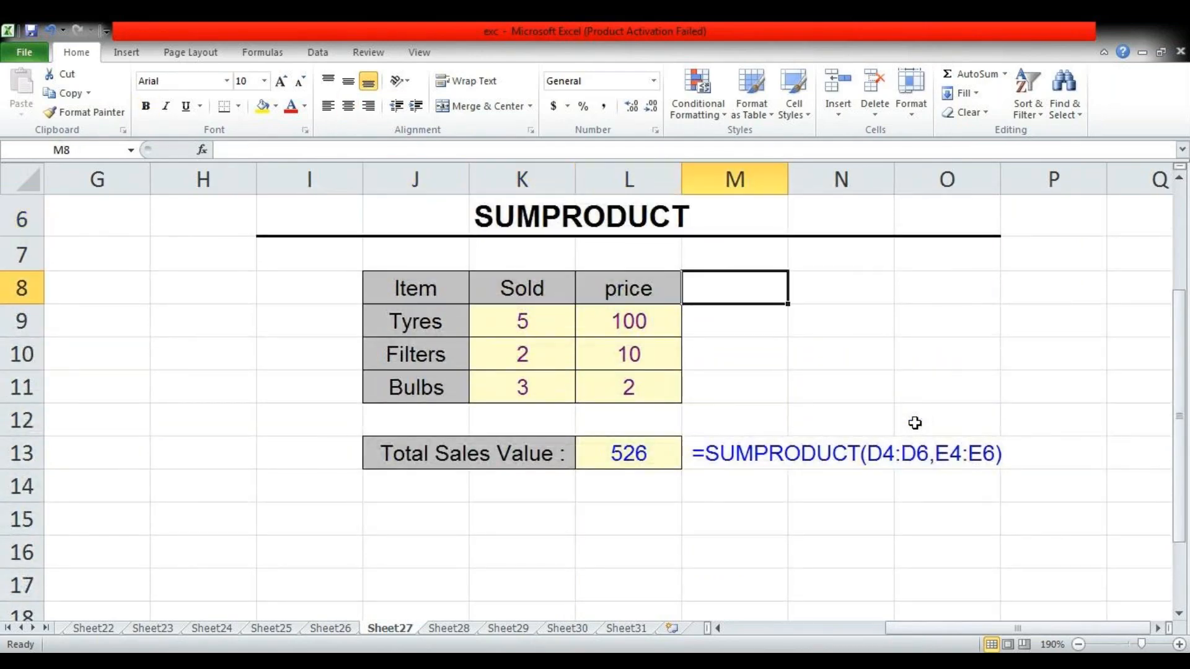
pyautogui.press('Down')
pyautogui.press('Right')
pyautogui.press('Down')
pyautogui.press('Left')
pyautogui.press('Up')
pyautogui.press('Right')
pyautogui.press('Up')
pyautogui.press('Left')
pyautogui.press('Right')
pyautogui.write('45')
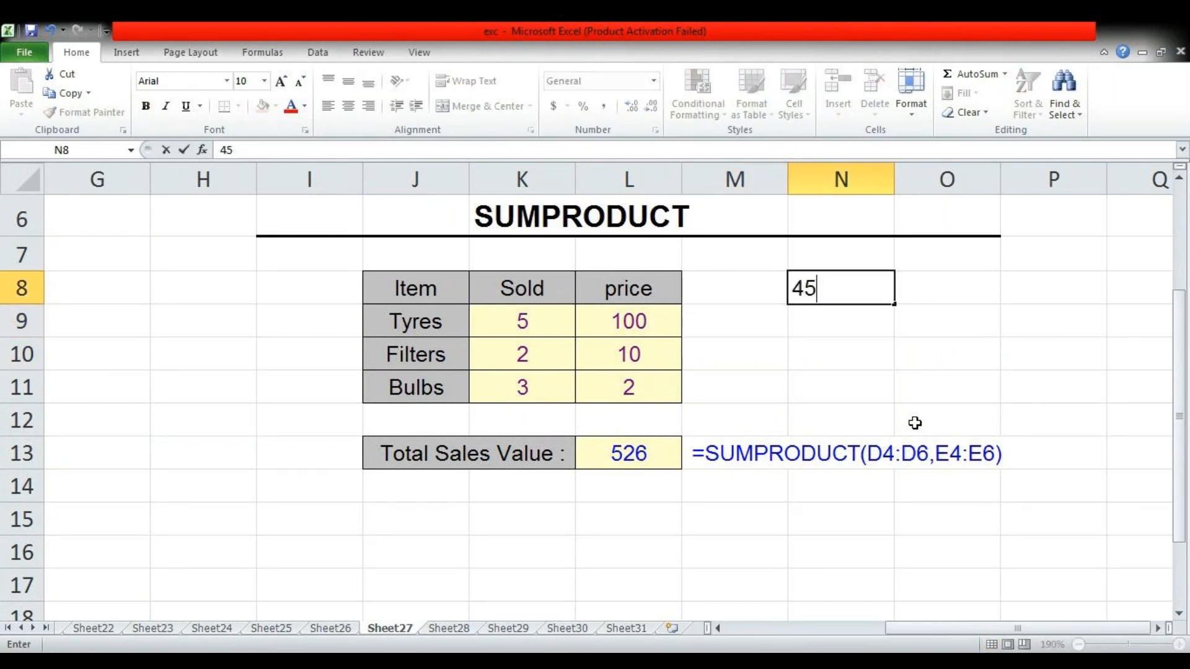
pyautogui.press('Right')
pyautogui.write('2')
pyautogui.press('Down')
pyautogui.press('Left')
pyautogui.write('45')
pyautogui.press('Right')
pyautogui.write('3')
# Enter =SUMPRODUCT(N8:N9,O8:O9) in P10 to total the products of the new sample numbers
pyautogui.press('Right')
pyautogui.press('Left')
pyautogui.press('Down')
pyautogui.press('Right')
pyautogui.write('=')
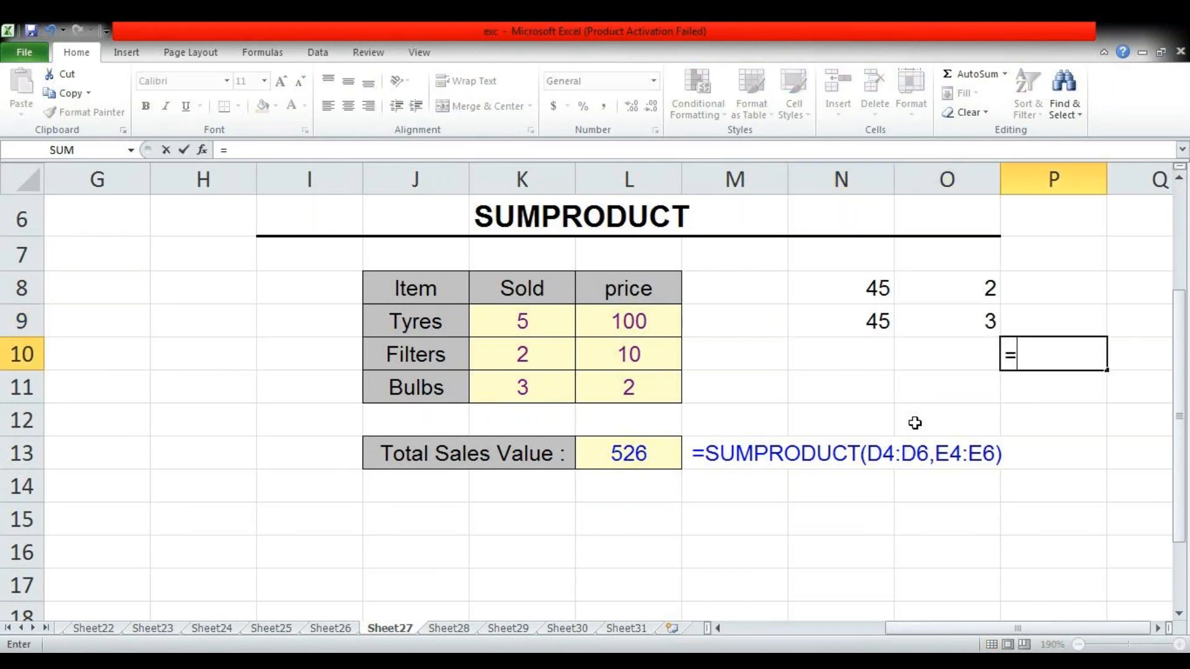
pyautogui.write('sump')
pyautogui.press('Tab')
pyautogui.press('Left')
pyautogui.press('Left')
pyautogui.press('Up')
pyautogui.press('Up')
pyautogui.hotkey('shift', 'Down')
pyautogui.hotkey('shift', 'Down')
pyautogui.hotkey('shift', 'Up')
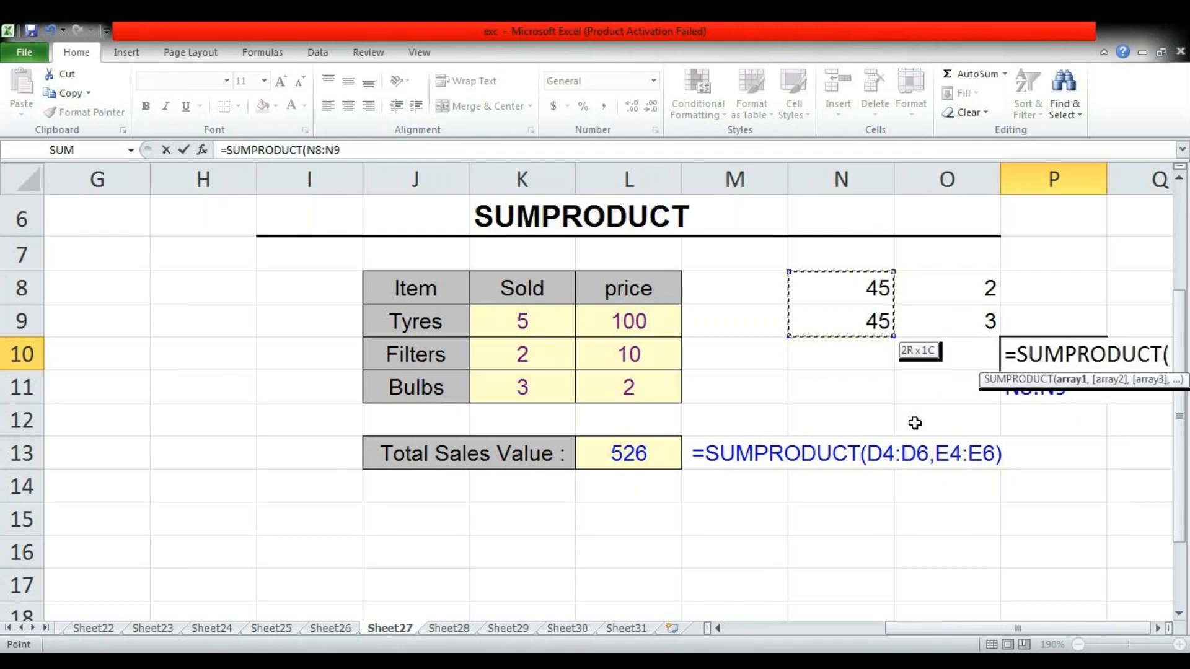
pyautogui.write(',')
pyautogui.press('Left')
pyautogui.press('Up')
pyautogui.press('Up')
pyautogui.hotkey('shift', 'Down')
pyautogui.write(')')
pyautogui.press('Return')
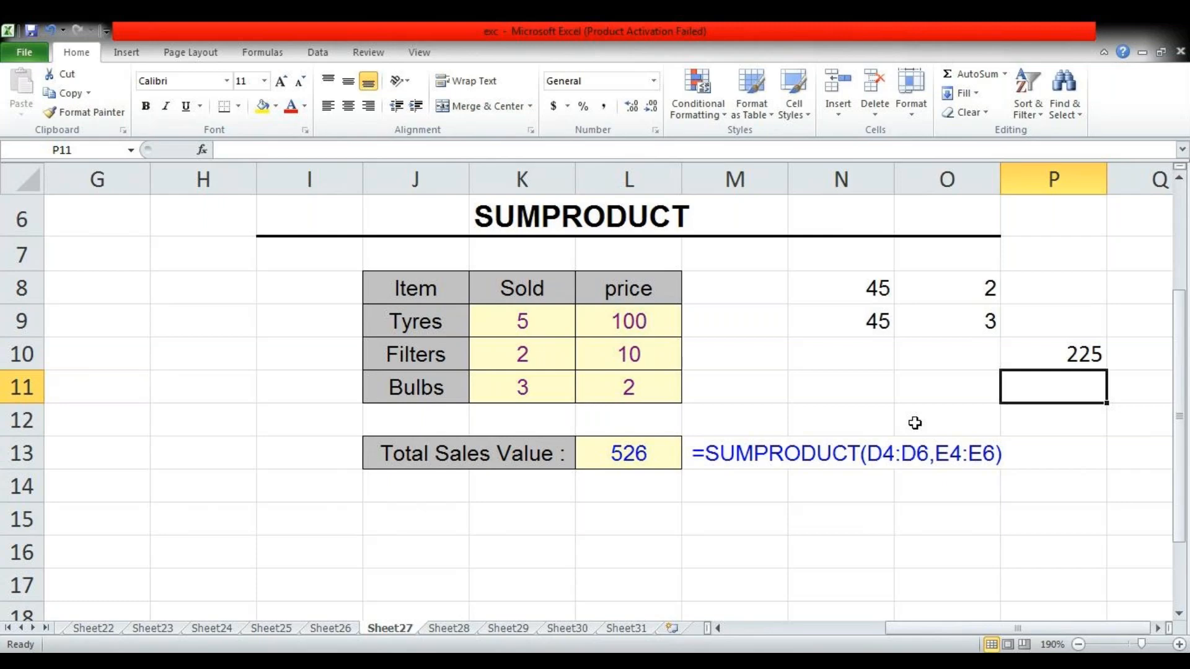
# On Sheet28, clear the practice TIME results in N13:N14
pyautogui.hotkey('ctrl', 'pagedown')
pyautogui.press('Up')
pyautogui.hotkey('shift', 'Down')
pyautogui.press('Delete')
pyautogui.hotkey('shift', 'Up')
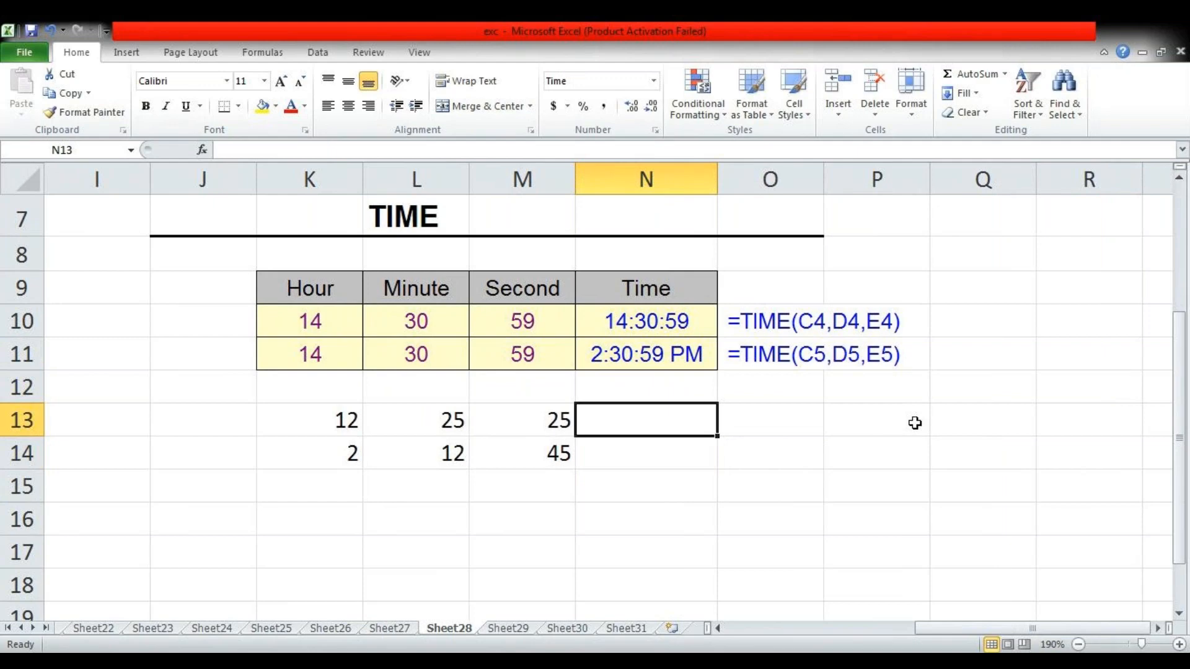
# Enter =TIME(K13,L13,M13) in N13 to build a time from the hour, minute and second values
pyautogui.write('=tim')
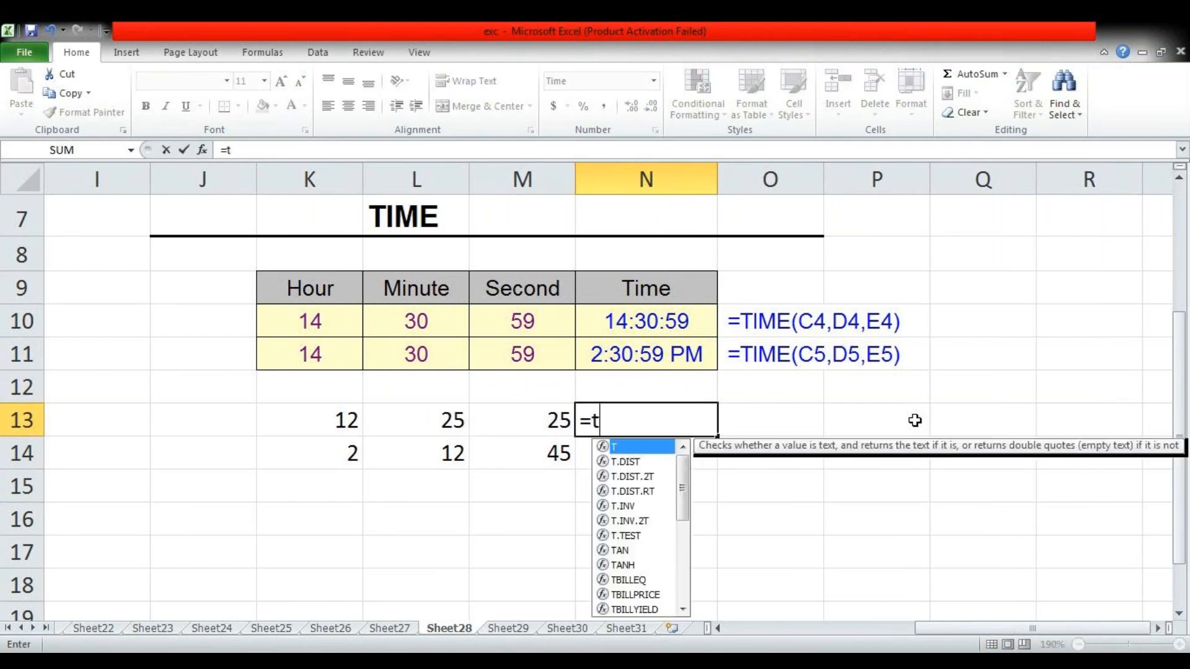
pyautogui.press('Tab')
pyautogui.press('Left')
pyautogui.press('Left')
pyautogui.press('Left')
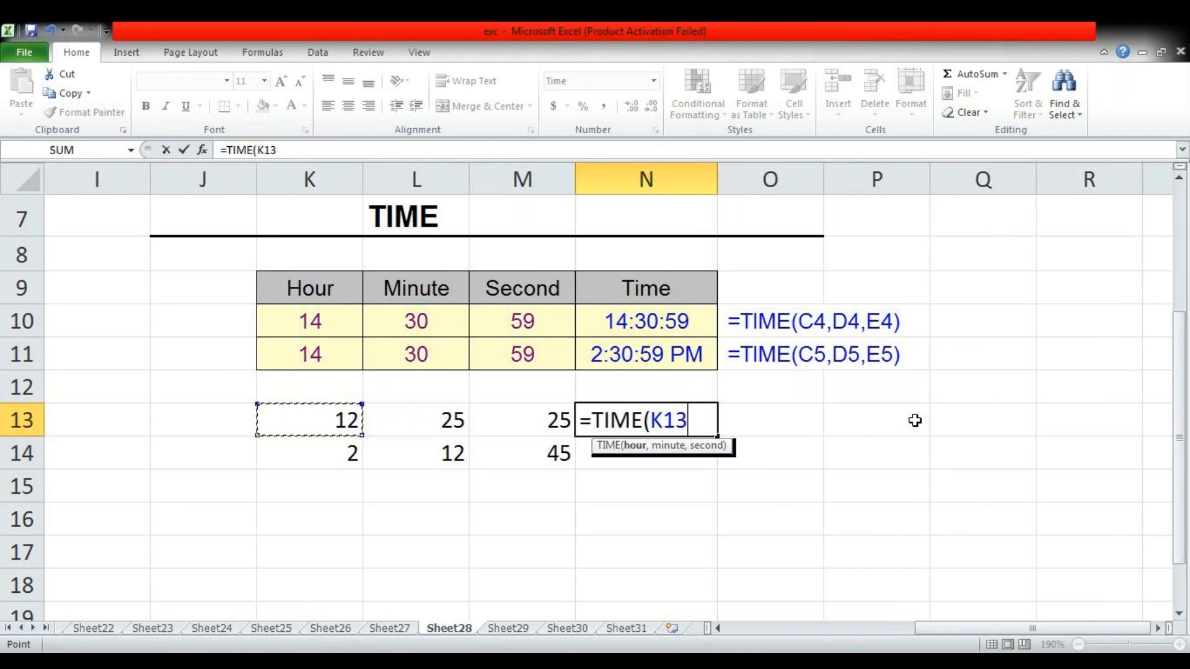
pyautogui.write(',')
pyautogui.press('Left')
pyautogui.press('Left')
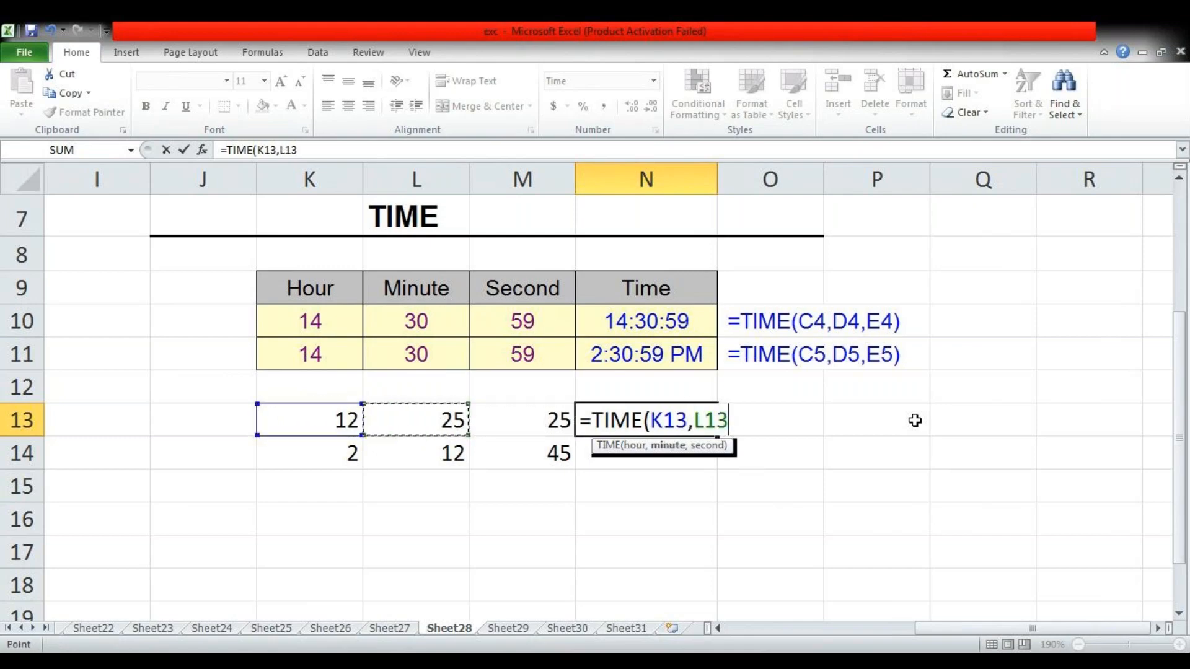
pyautogui.write(',')
pyautogui.press('Right')
pyautogui.write(')')
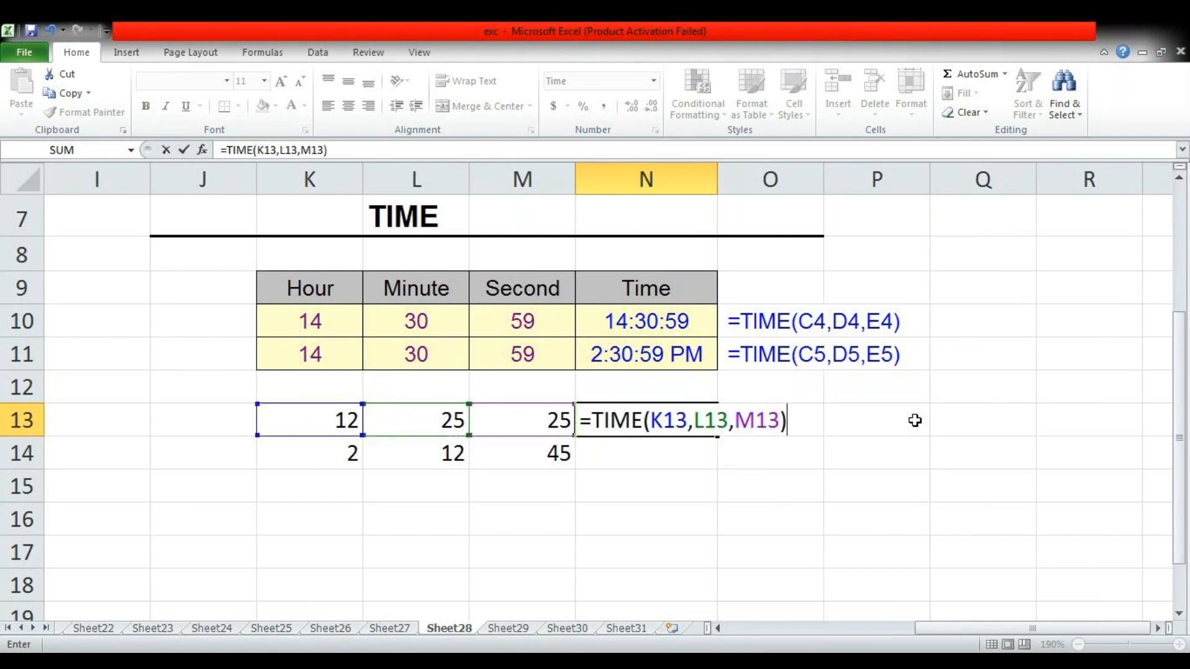
pyautogui.press('Return')
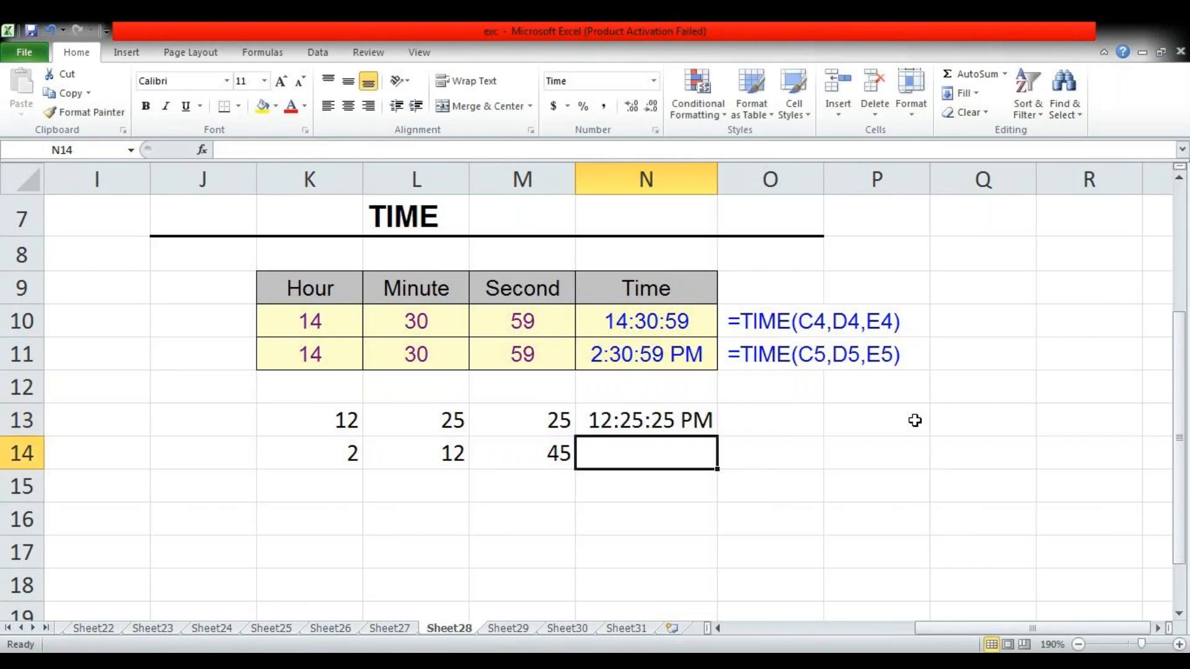
# Enter =TIME(K14,L14,M14) in N14 to build the time for the second practice row
pyautogui.write('=s')
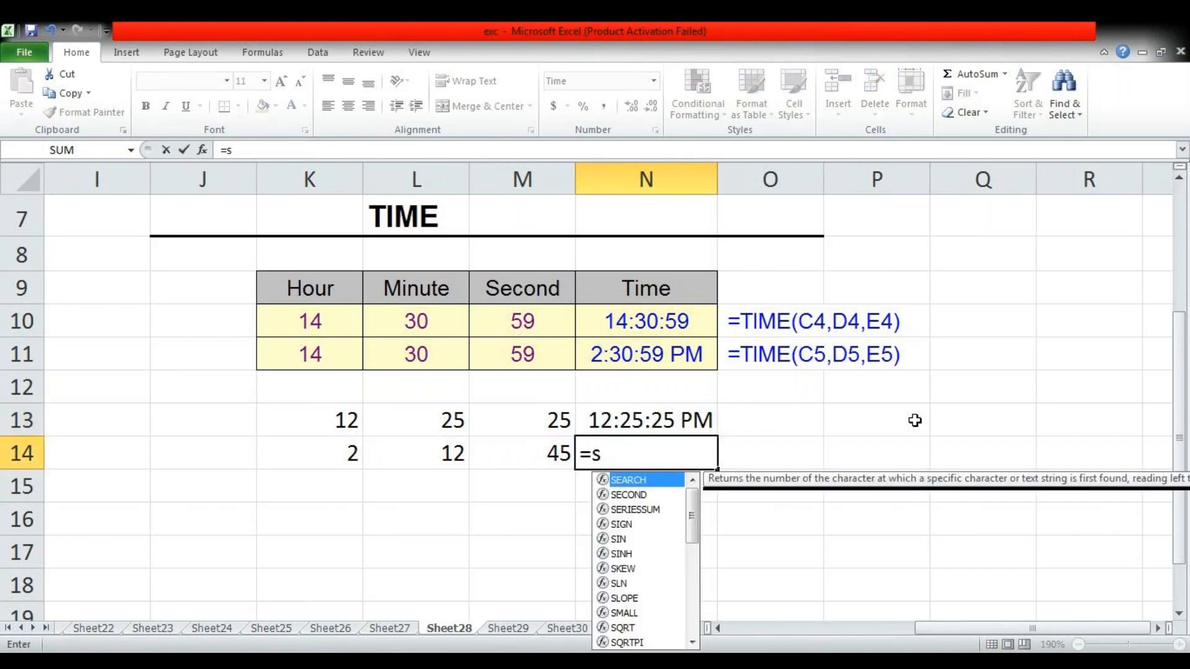
pyautogui.press('BackSpace')
pyautogui.write('TIME(')
pyautogui.press('Left')
pyautogui.press('Left')
pyautogui.press('Left')
pyautogui.write(',')
pyautogui.press('Left')
pyautogui.press('Left')
pyautogui.press('Left')
pyautogui.write(',')
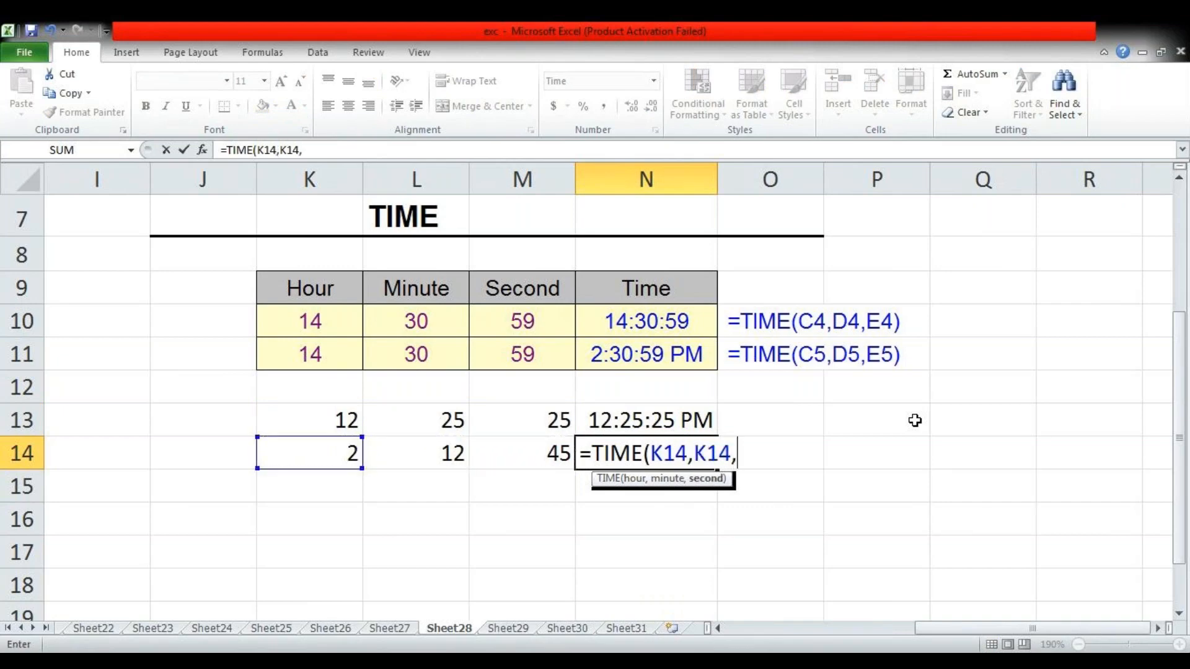
pyautogui.press('BackSpace')
pyautogui.press('BackSpace')
pyautogui.press('BackSpace')
pyautogui.press('BackSpace')
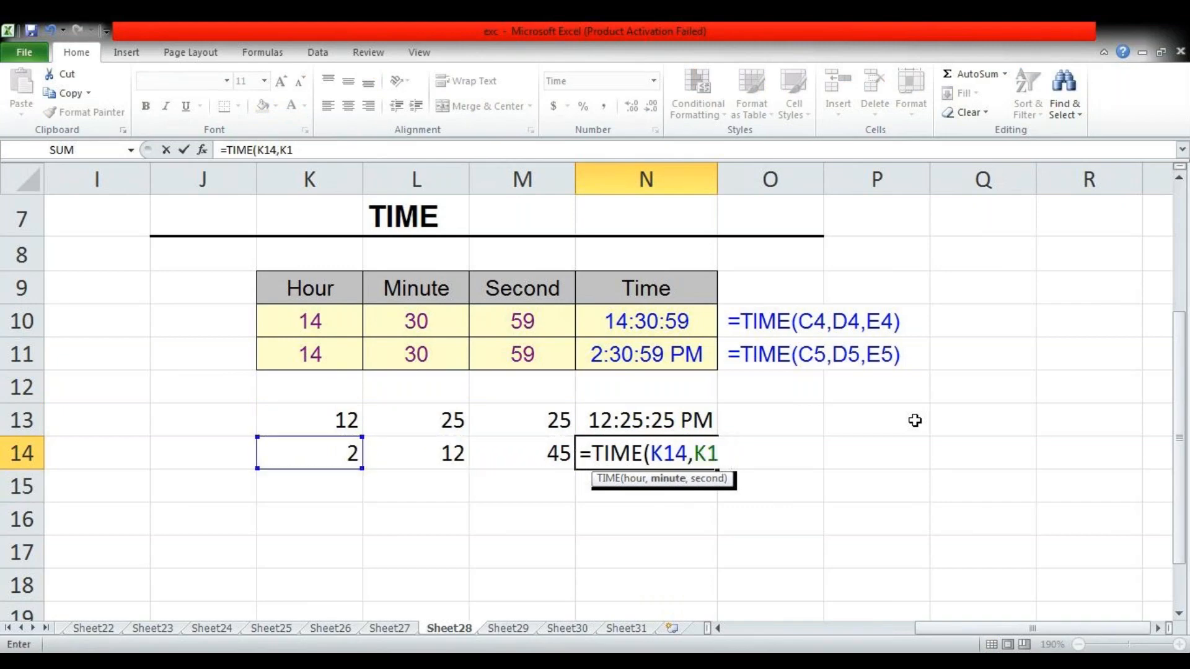
pyautogui.press('Left')
pyautogui.press('Left')
pyautogui.write(',')
pyautogui.press('Left')
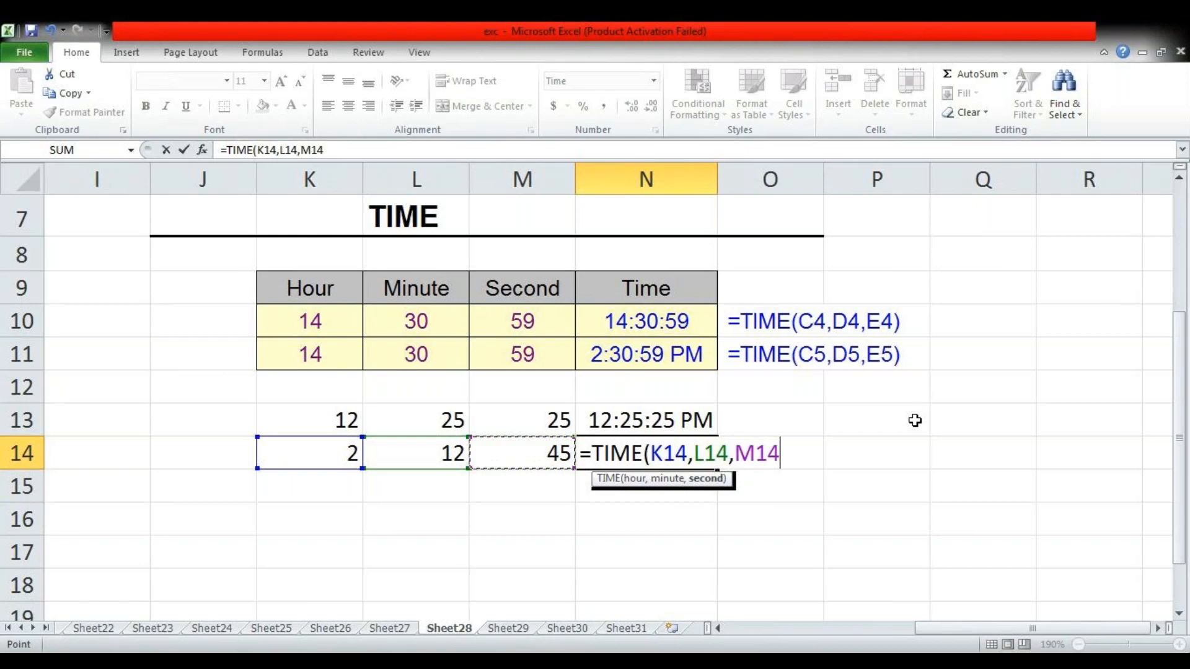
pyautogui.write(')')
pyautogui.press('Return')
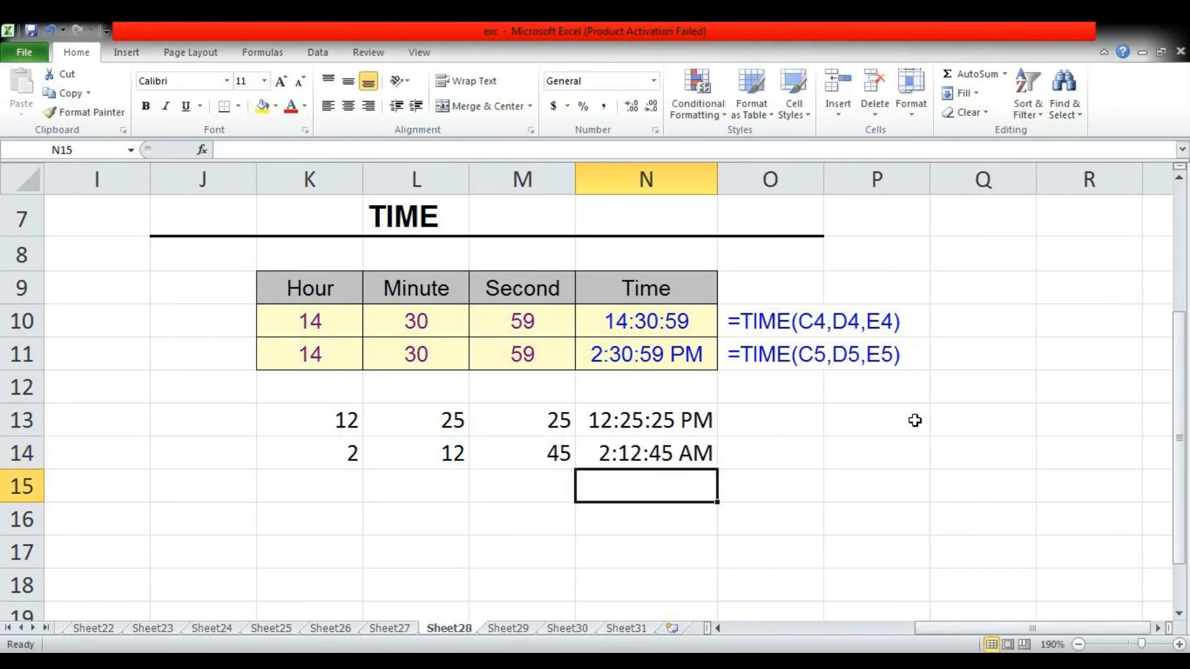
# On Sheet29, clear the date in M16 and re-enter it as =TODAY()
pyautogui.hotkey('ctrl', 'pagedown')
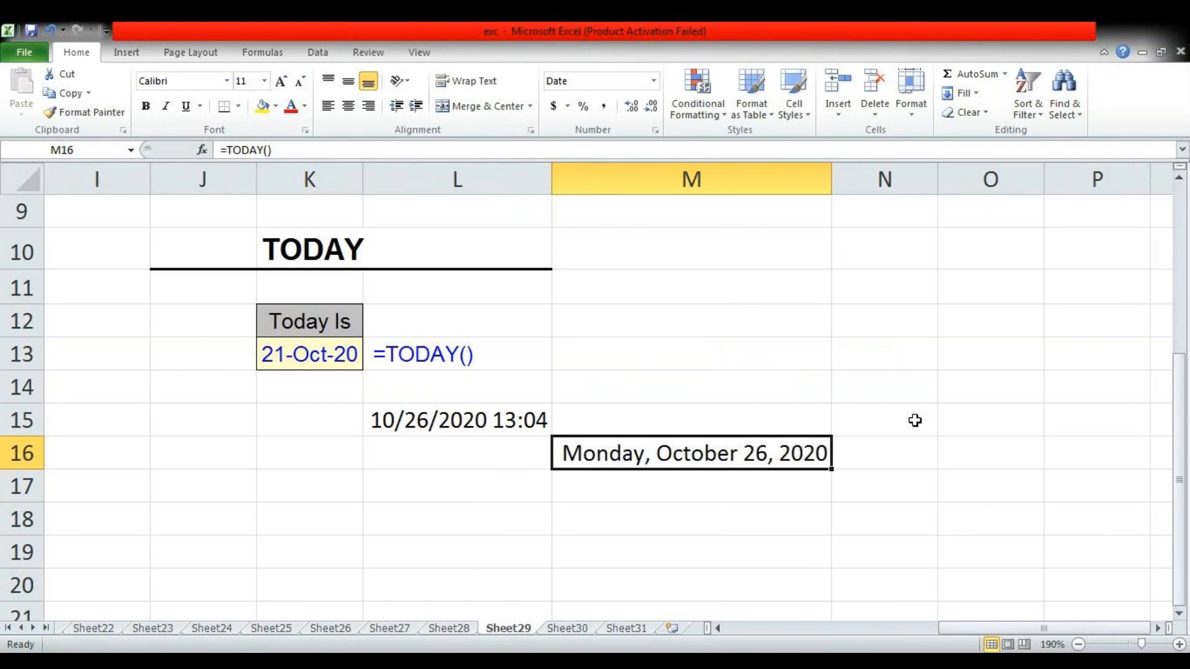
pyautogui.press('Delete')
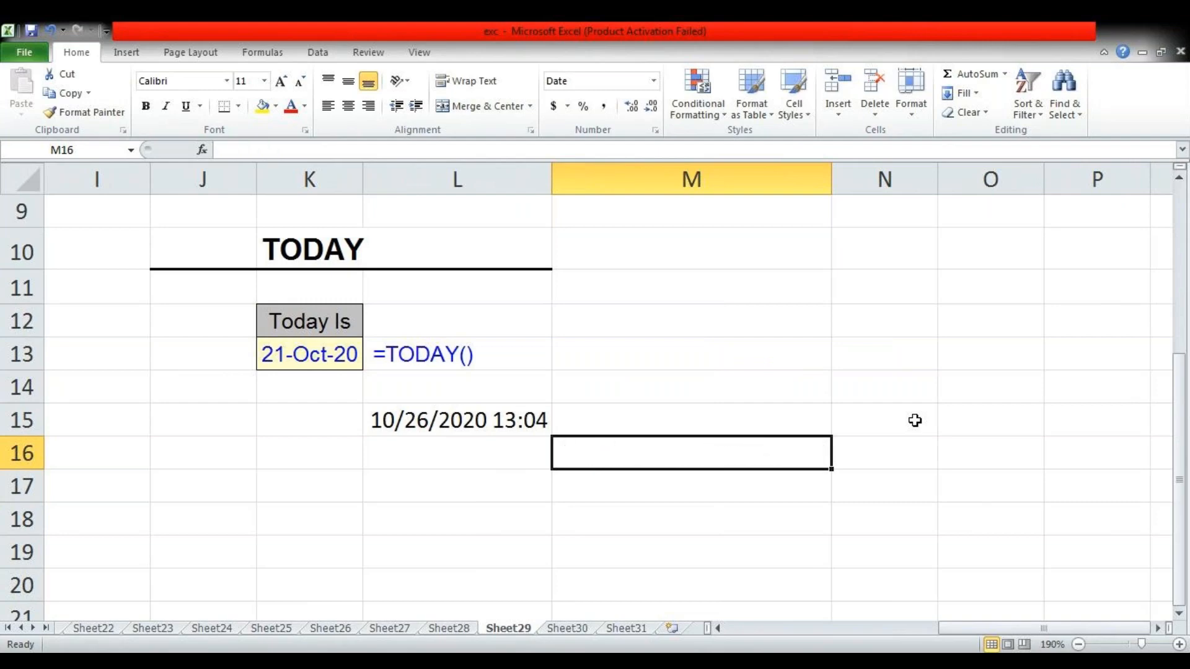
pyautogui.write('=')
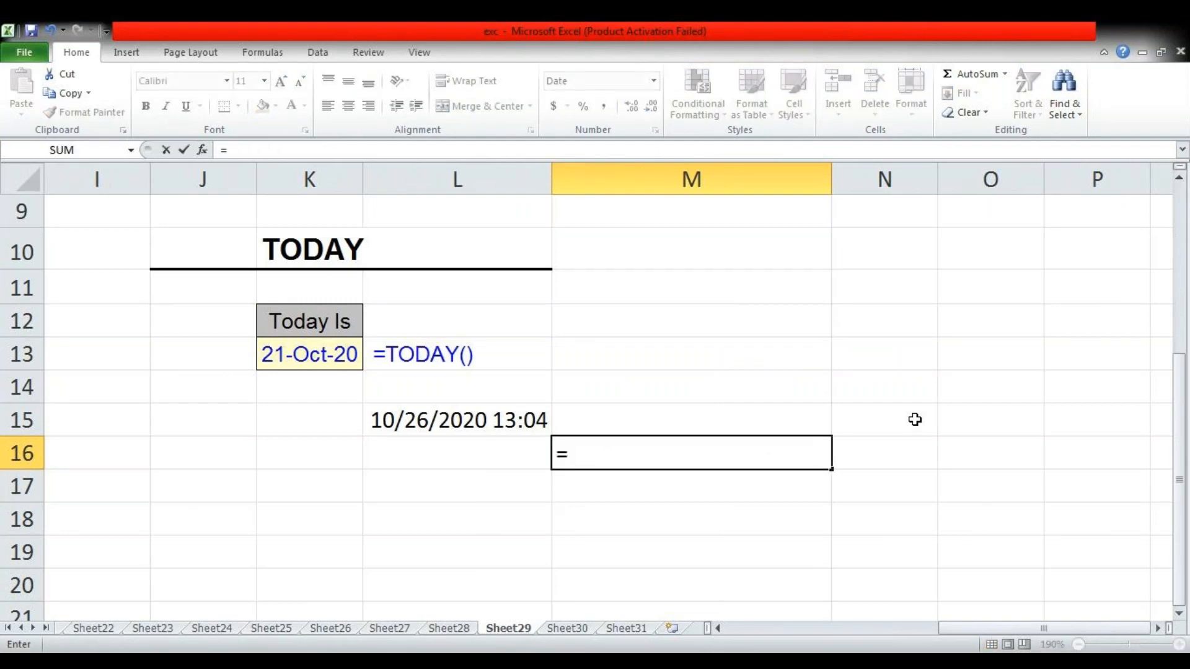
pyautogui.write('to')
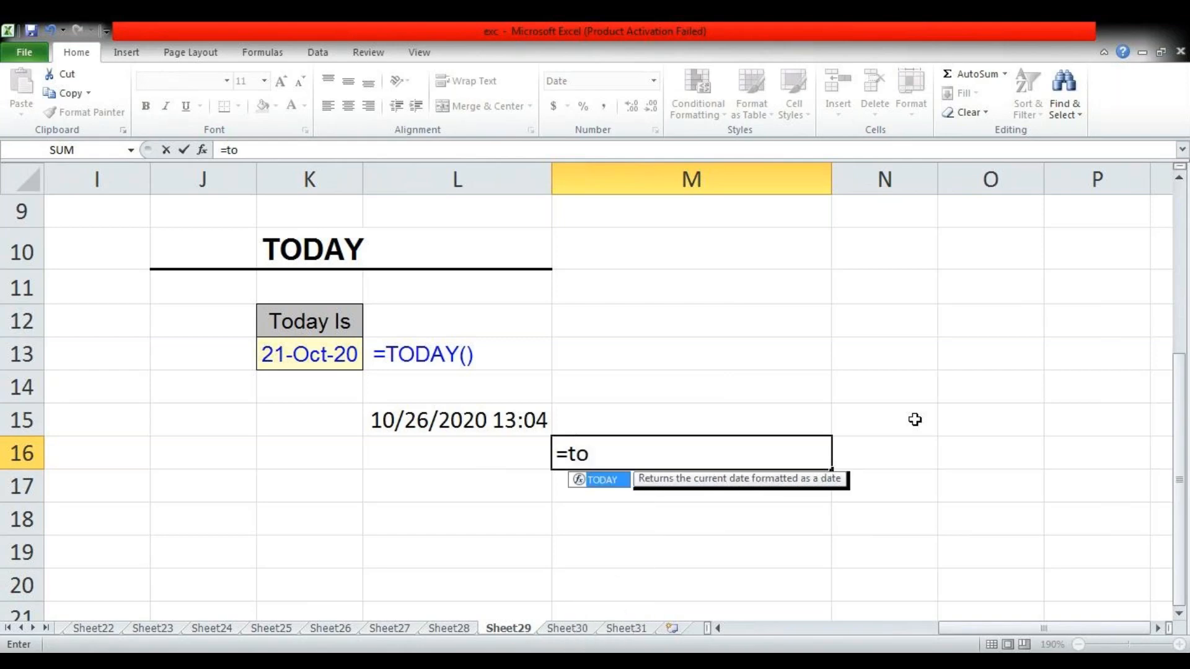
pyautogui.press('Tab')
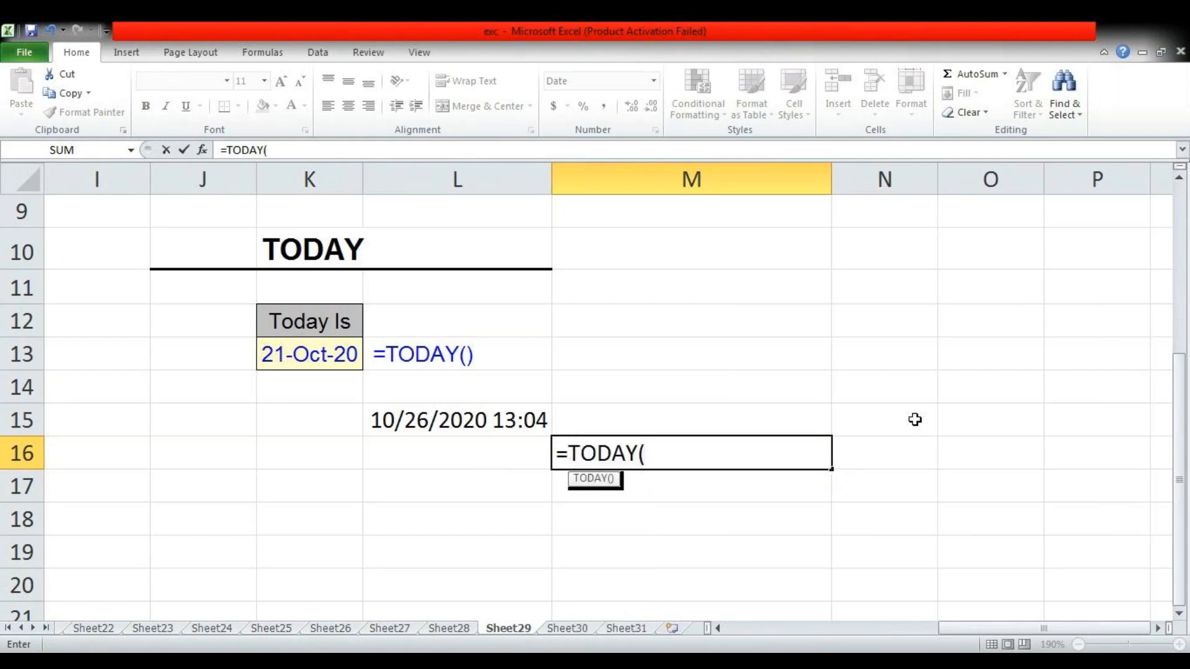
pyautogui.write(')')
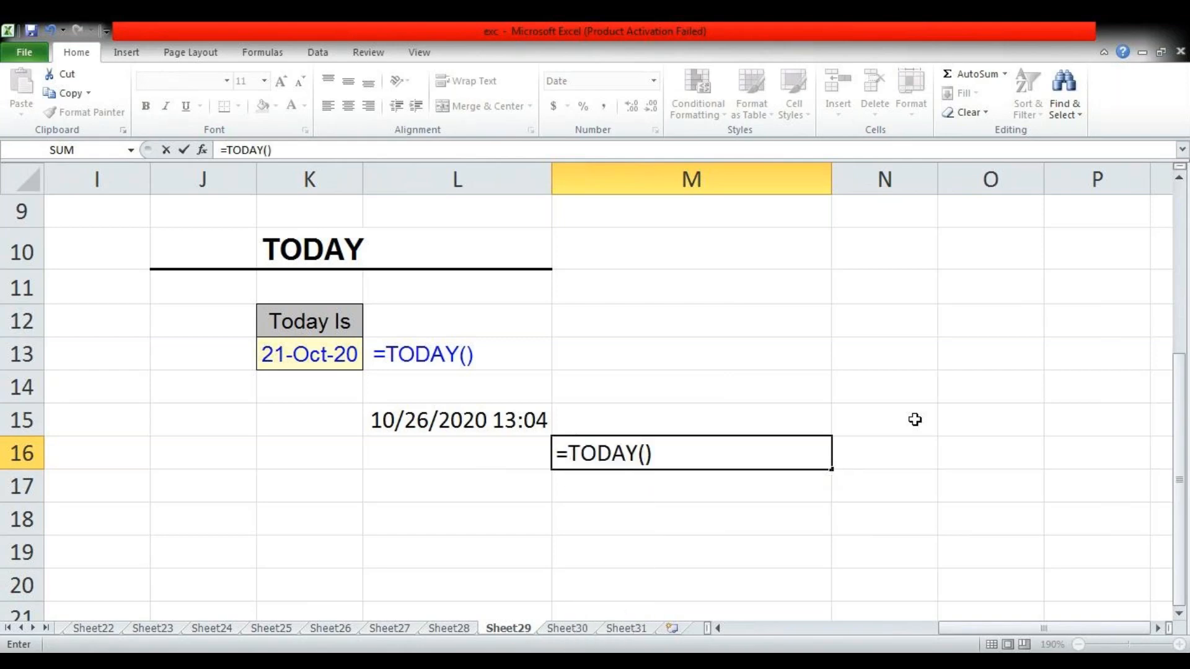
pyautogui.press('Return')
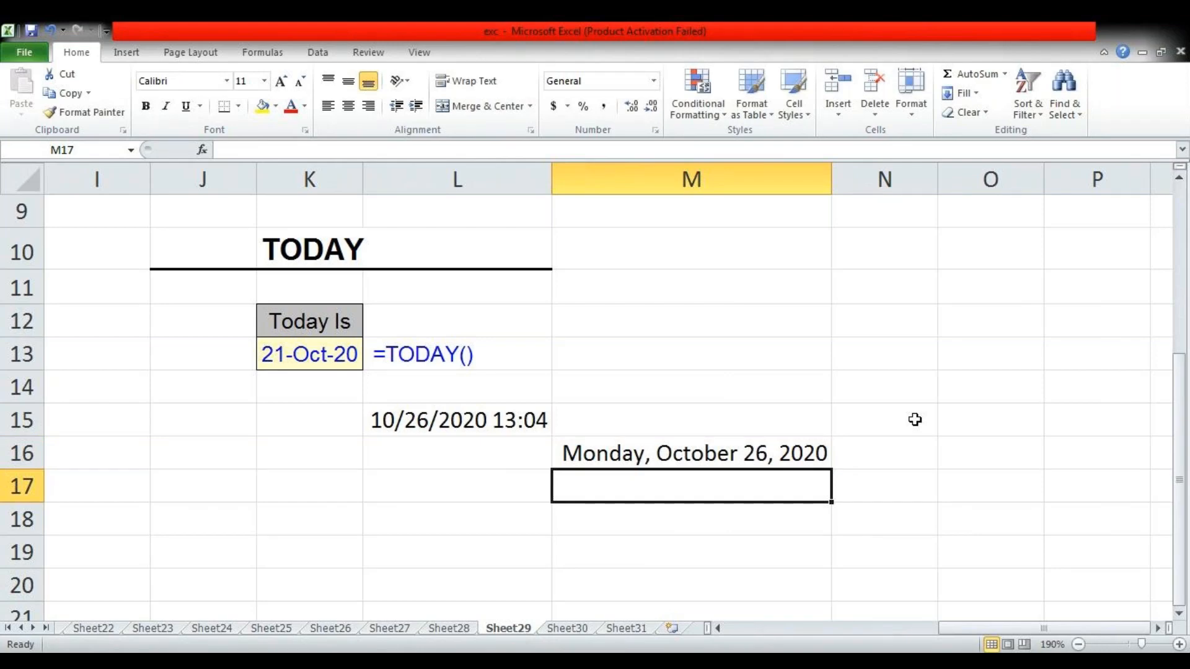
# On Sheet30, clear M18 and re-enter =TRIM(L18) to remove the extra spaces from the raj computer text
pyautogui.hotkey('ctrl', 'pagedown')
pyautogui.press('Up')
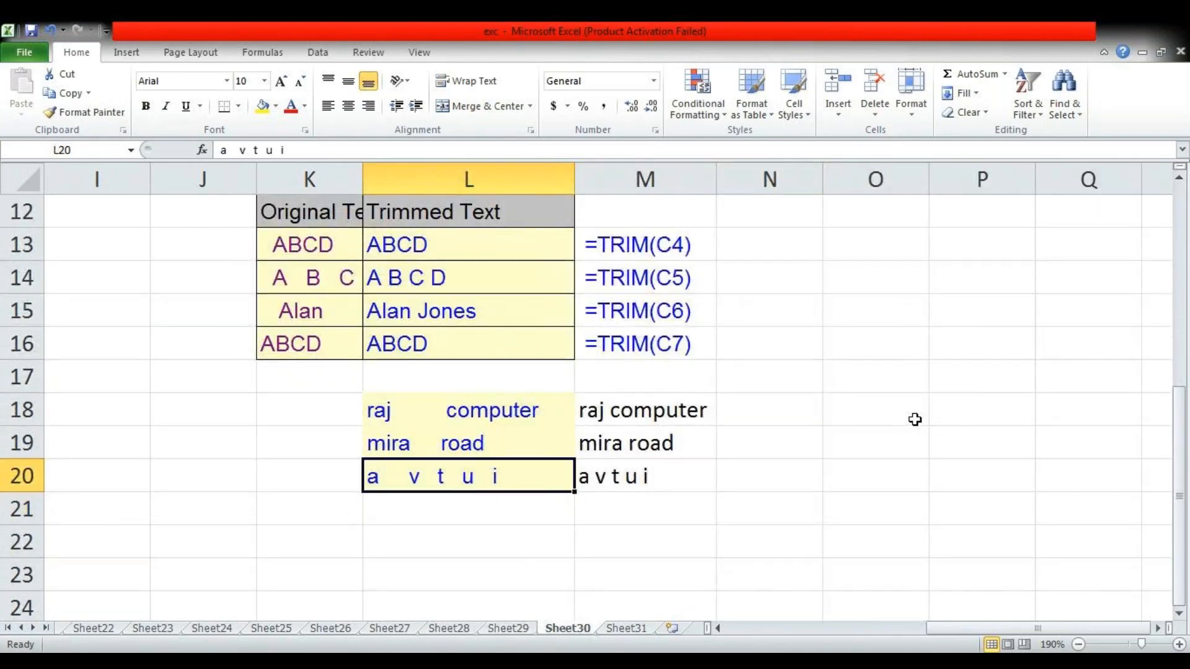
pyautogui.press('Right')
pyautogui.press('Up')
pyautogui.press('Up')
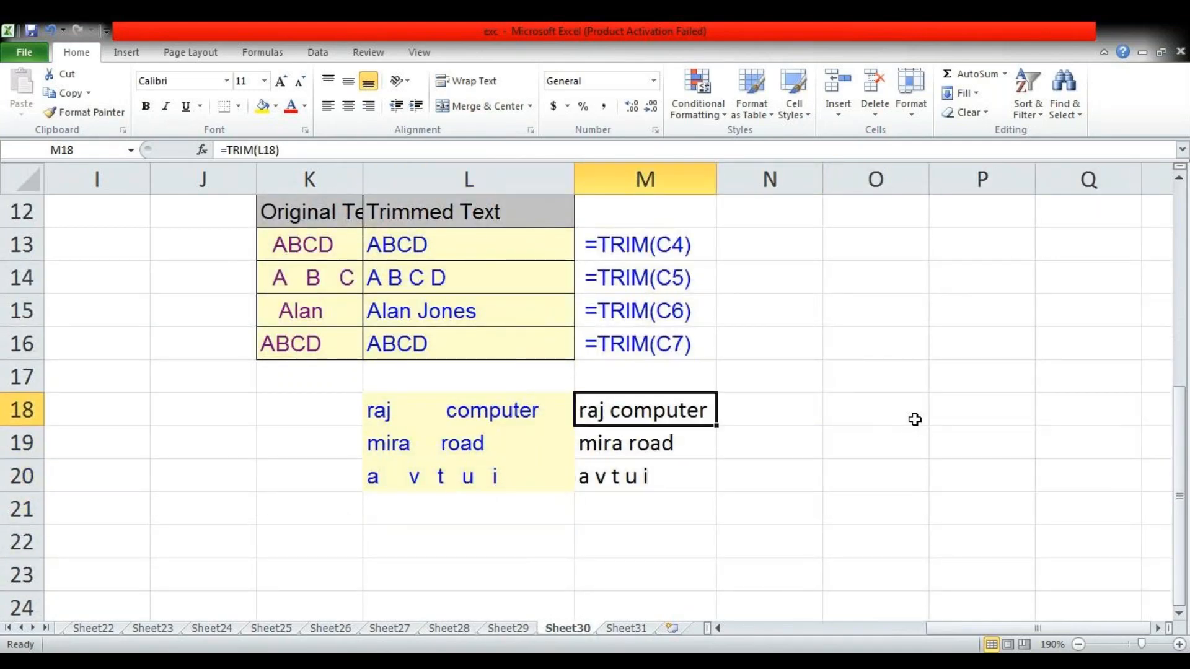
pyautogui.press('Delete')
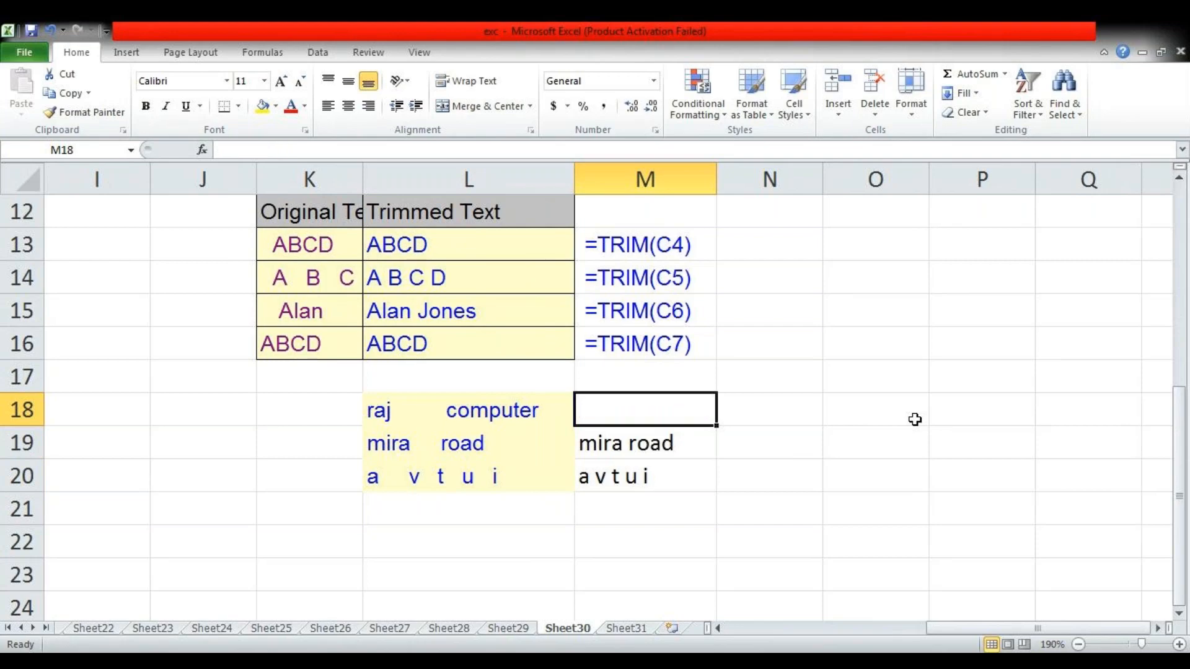
pyautogui.write('=tri')
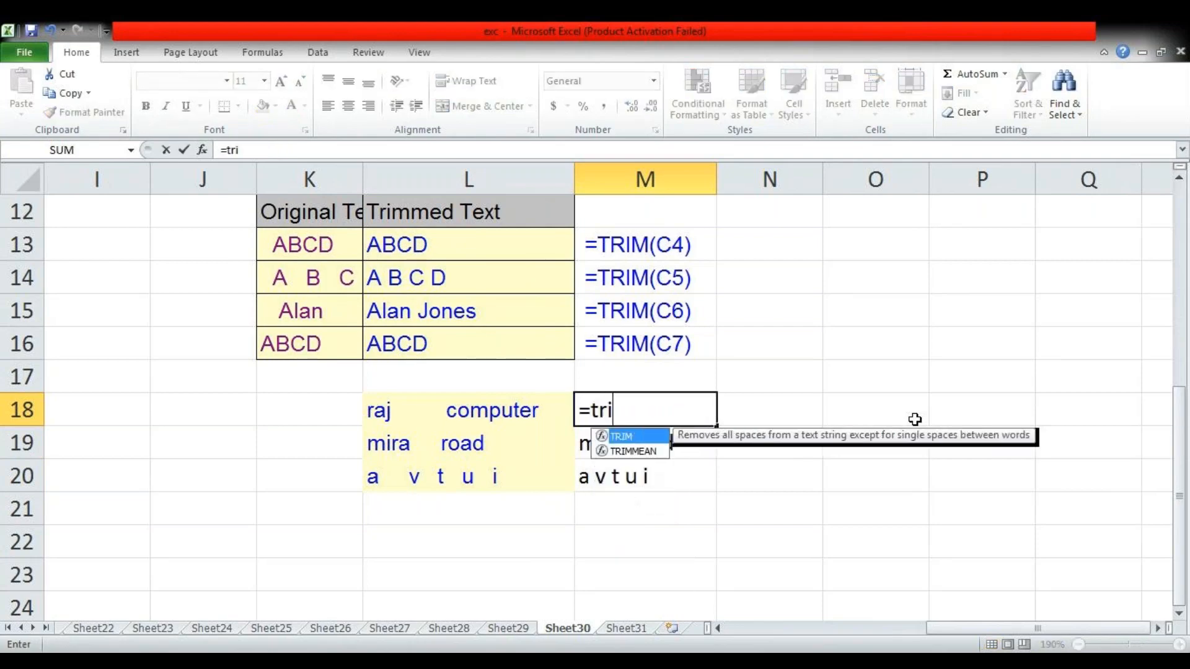
pyautogui.press('Tab')
pyautogui.press('Left')
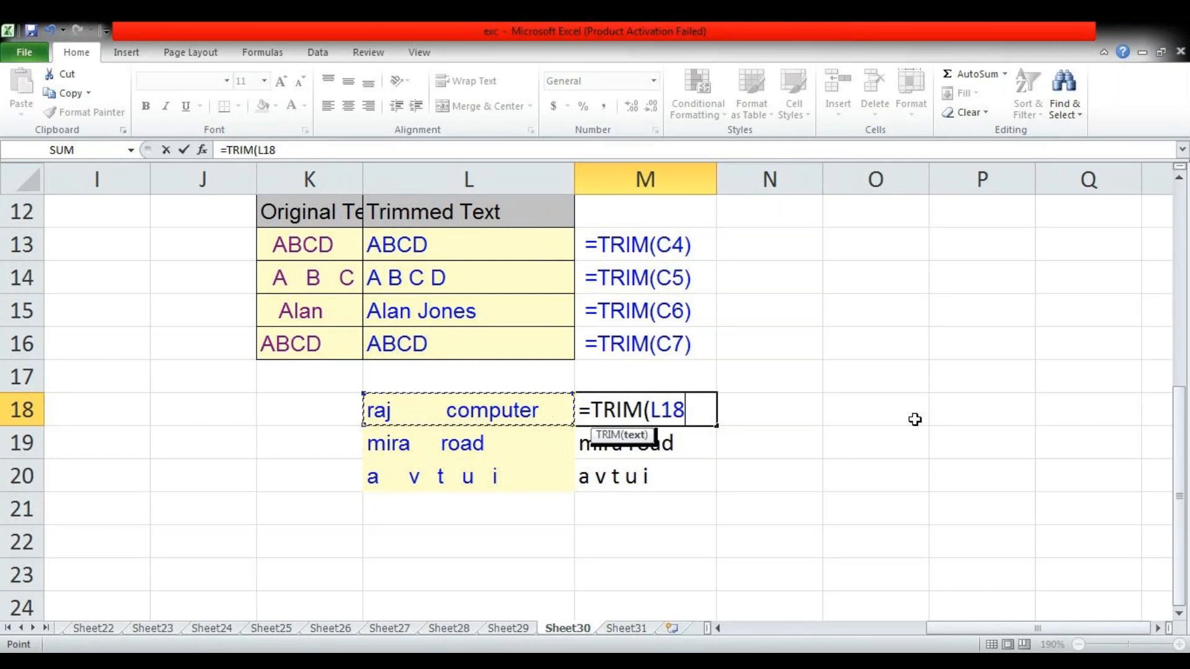
pyautogui.write(')')
pyautogui.press('Return')
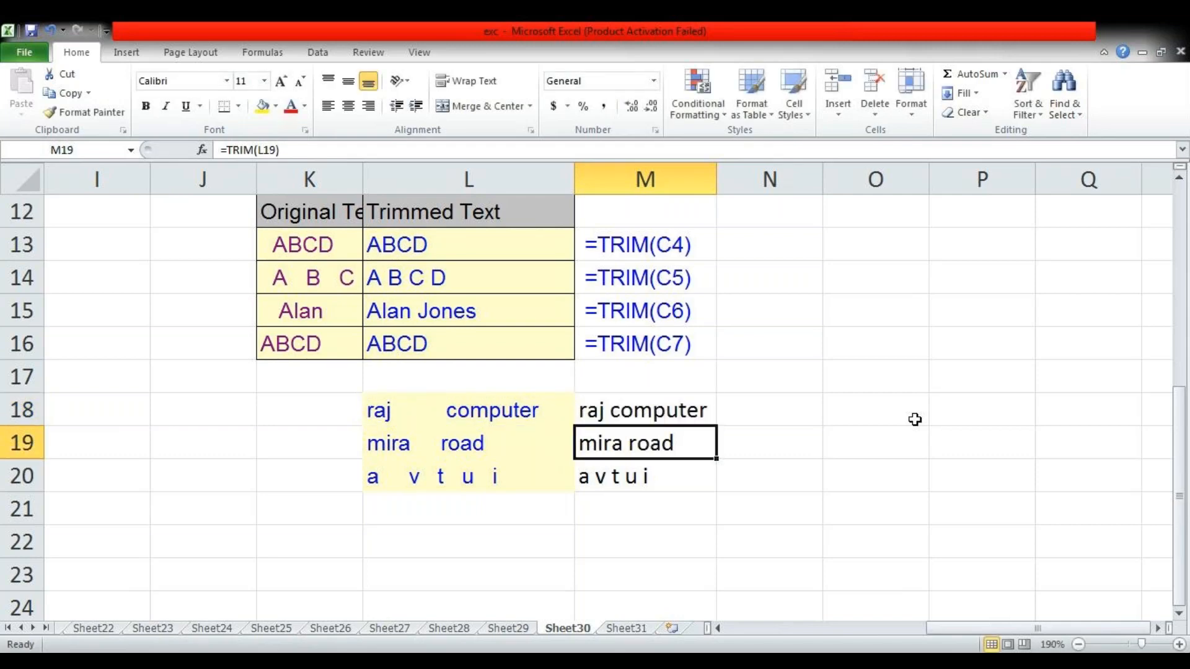
pyautogui.press('Up')
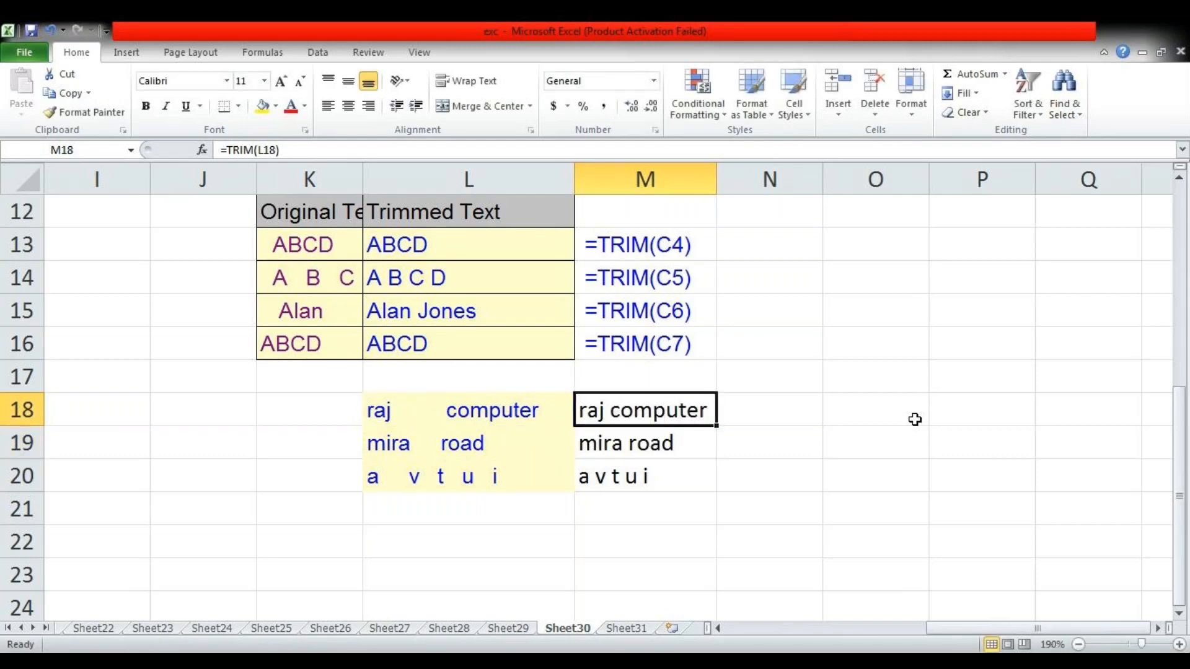
# On Sheet31, clear the practice case-conversion results in L19:L21
pyautogui.hotkey('ctrl', 'pagedown')
pyautogui.press('Up')
pyautogui.press('Up')
pyautogui.hotkey('shift', 'Down')
pyautogui.hotkey('shift', 'Down')
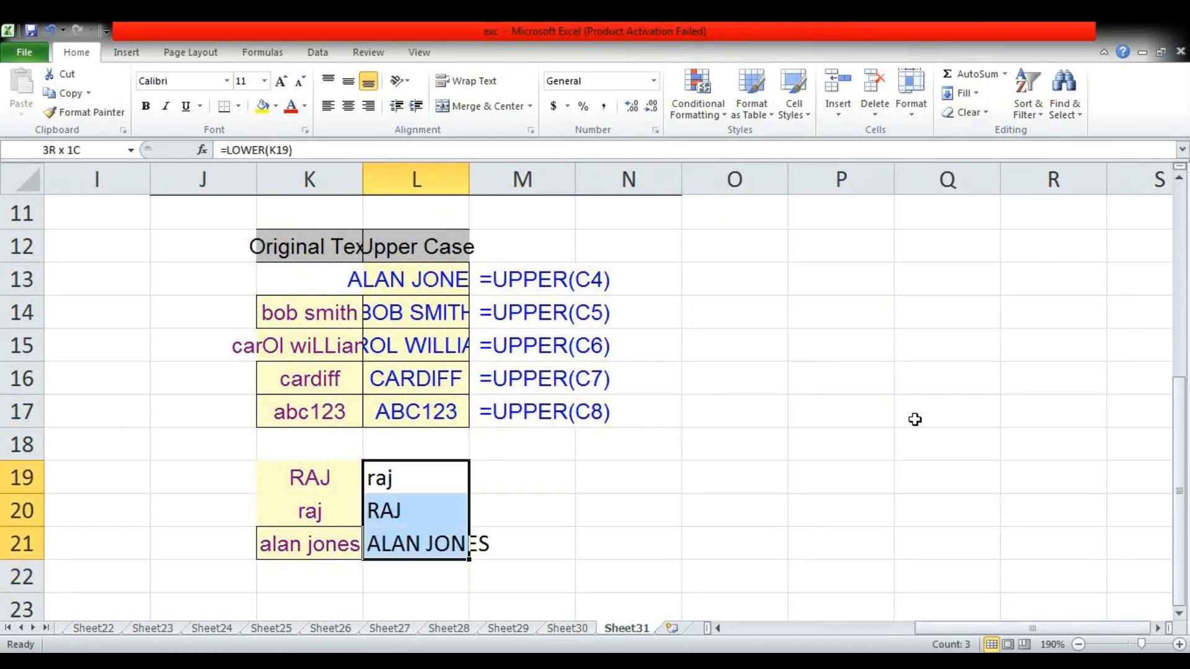
pyautogui.press('Delete')
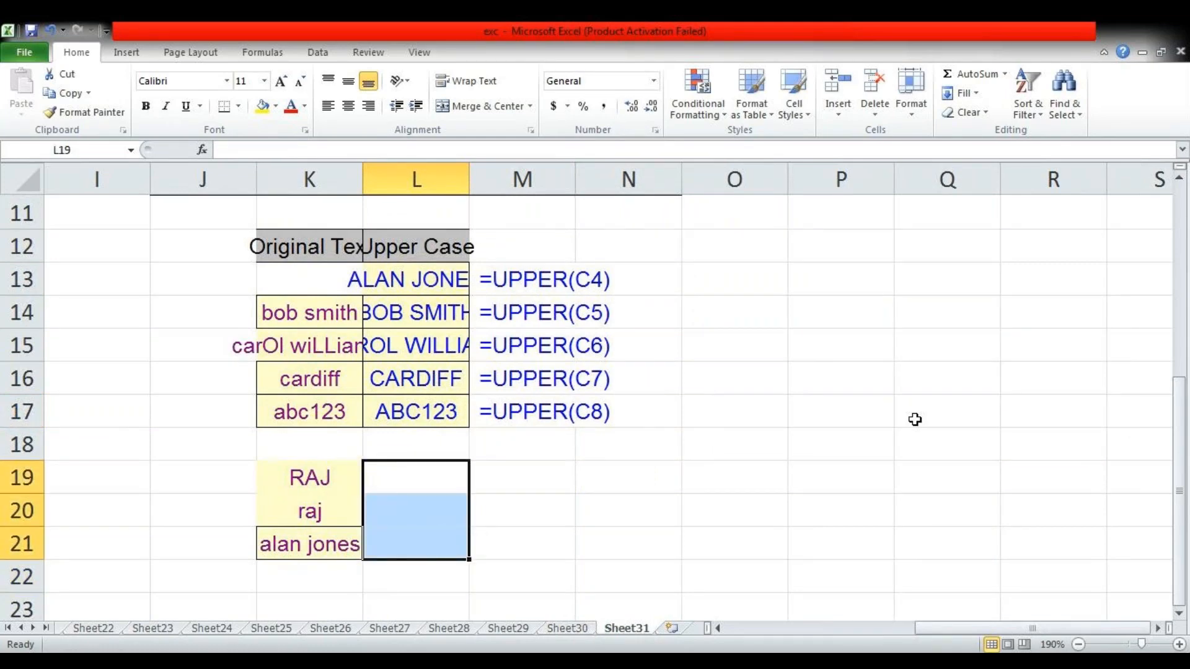
pyautogui.hotkey('shift', 'Up')
pyautogui.hotkey('shift', 'Up')
pyautogui.press('Down')
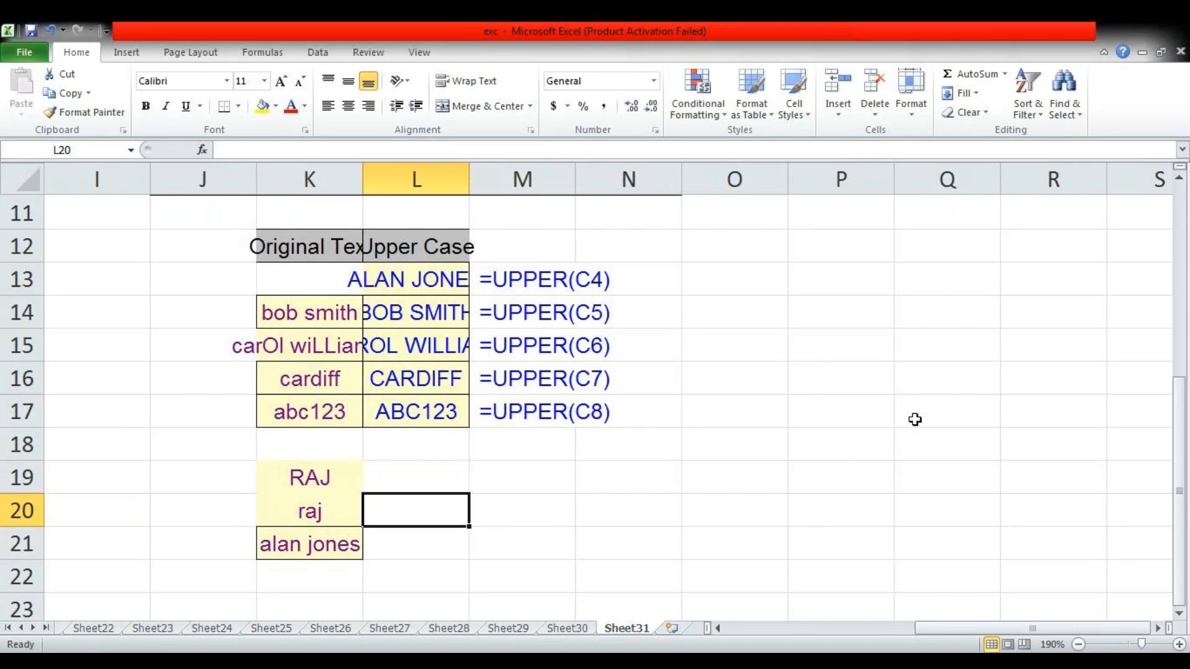
# Convert the lowercase practice names to capitals with =UPPER(K20) in L20 and =UPPER(K21) in L21
pyautogui.write('=upp')
pyautogui.press('Tab')
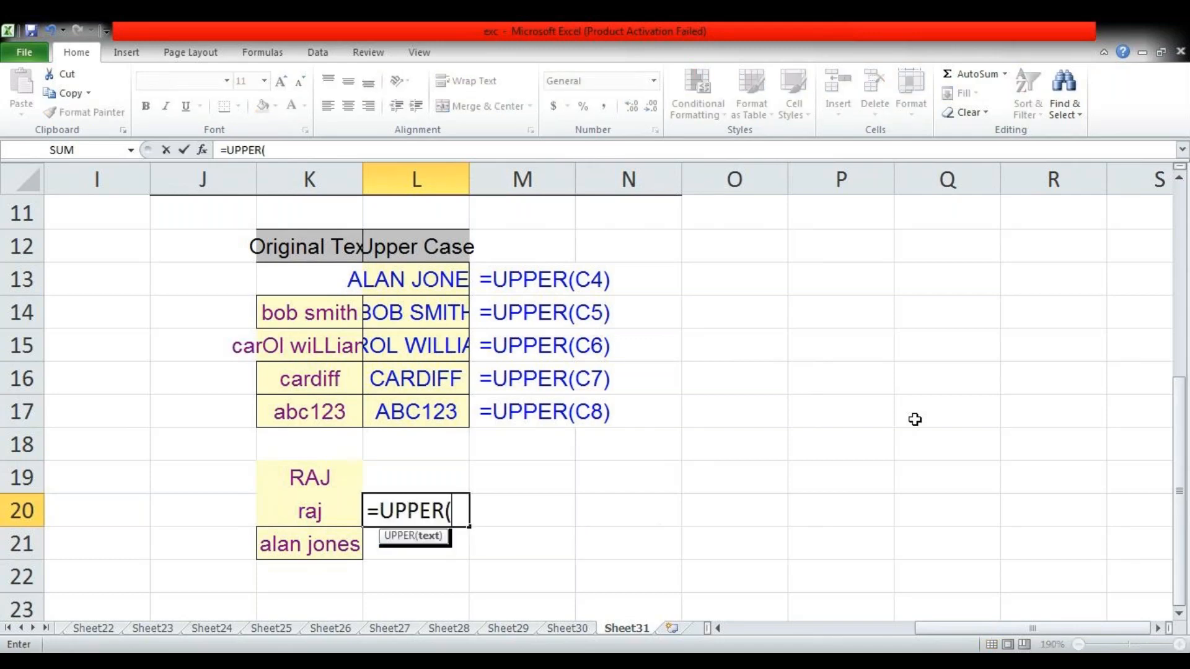
pyautogui.press('Left')
pyautogui.press('Return')
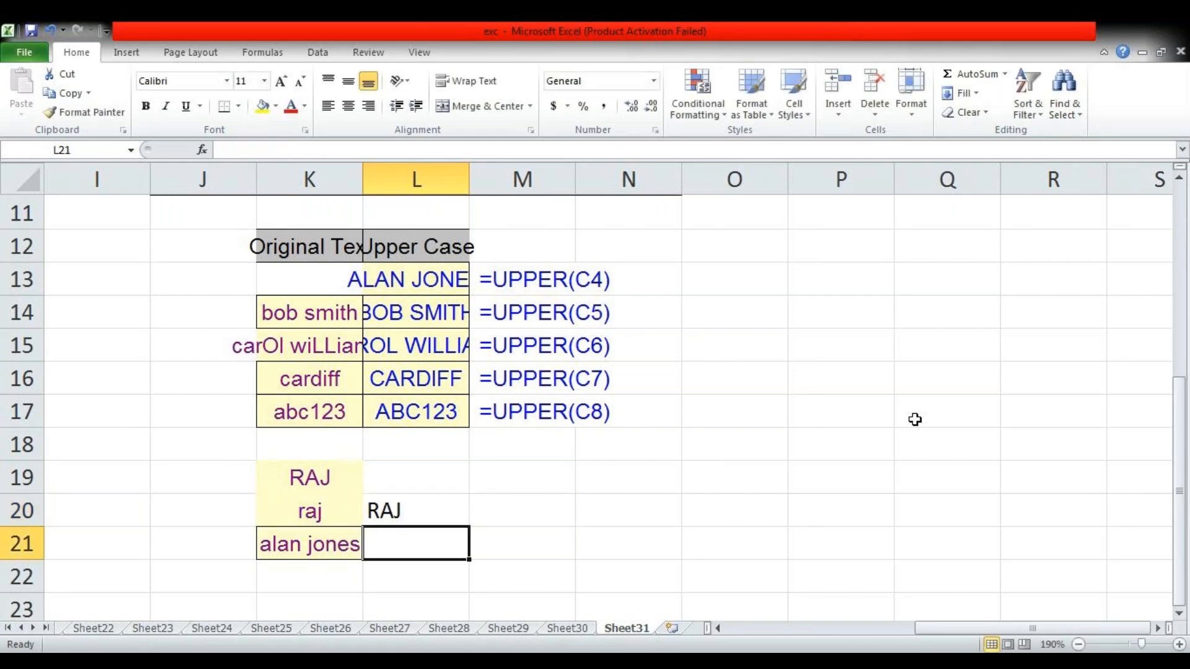
pyautogui.write('=upp')
pyautogui.press('Tab')
pyautogui.press('Left')
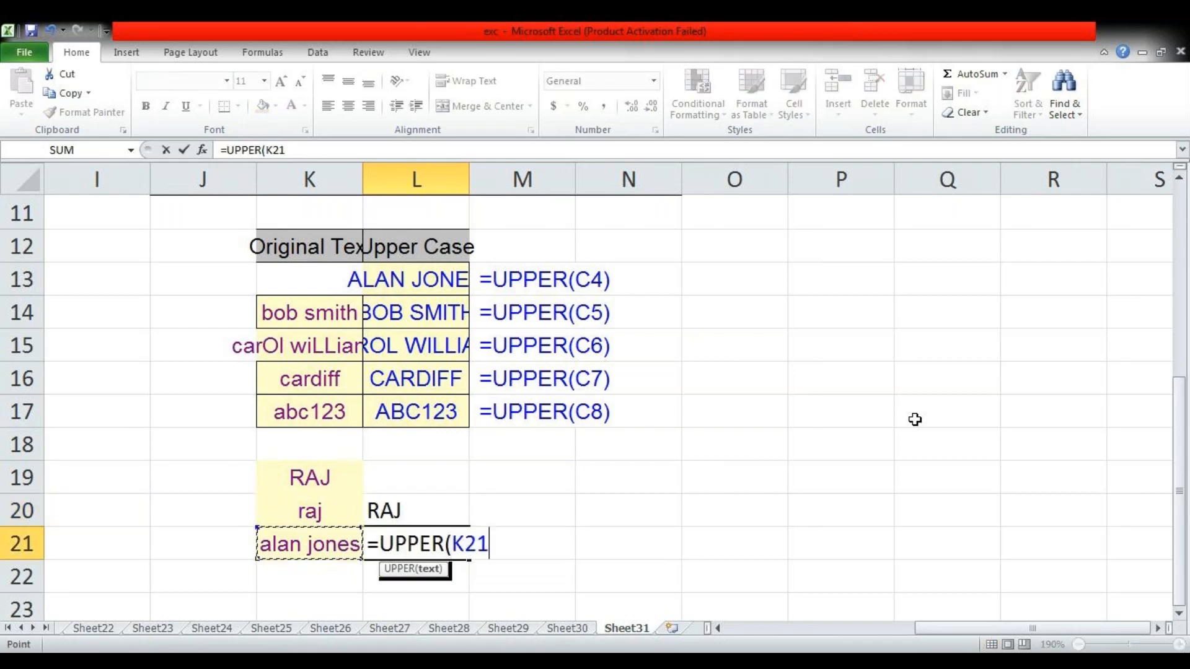
pyautogui.press('Return')
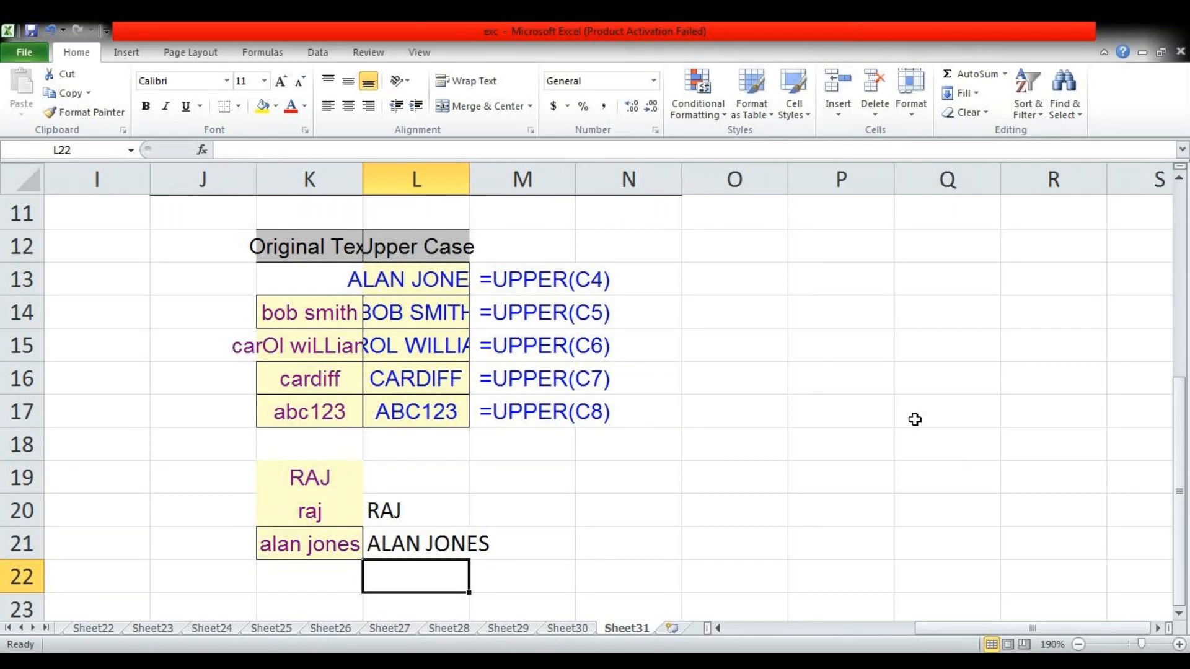
# Enter =LOWER(K19) in L19 to convert the capitalised practice name to lowercase
pyautogui.press('Up')
pyautogui.press('Up')
pyautogui.press('Up')
pyautogui.write('=')
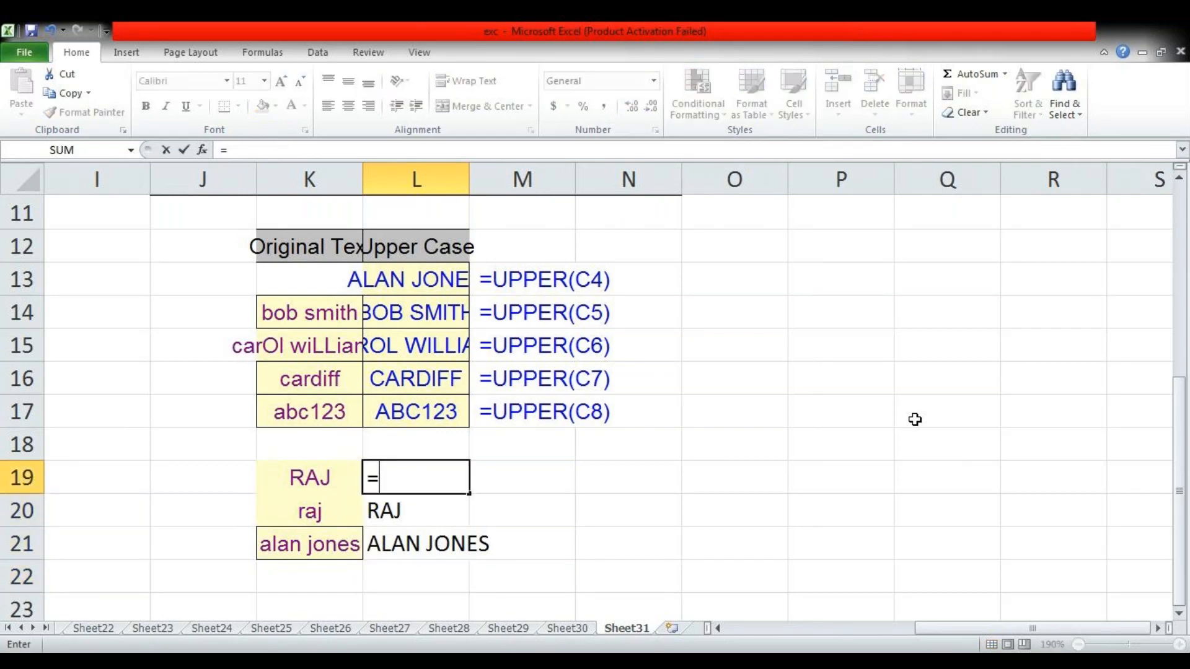
pyautogui.write('low')
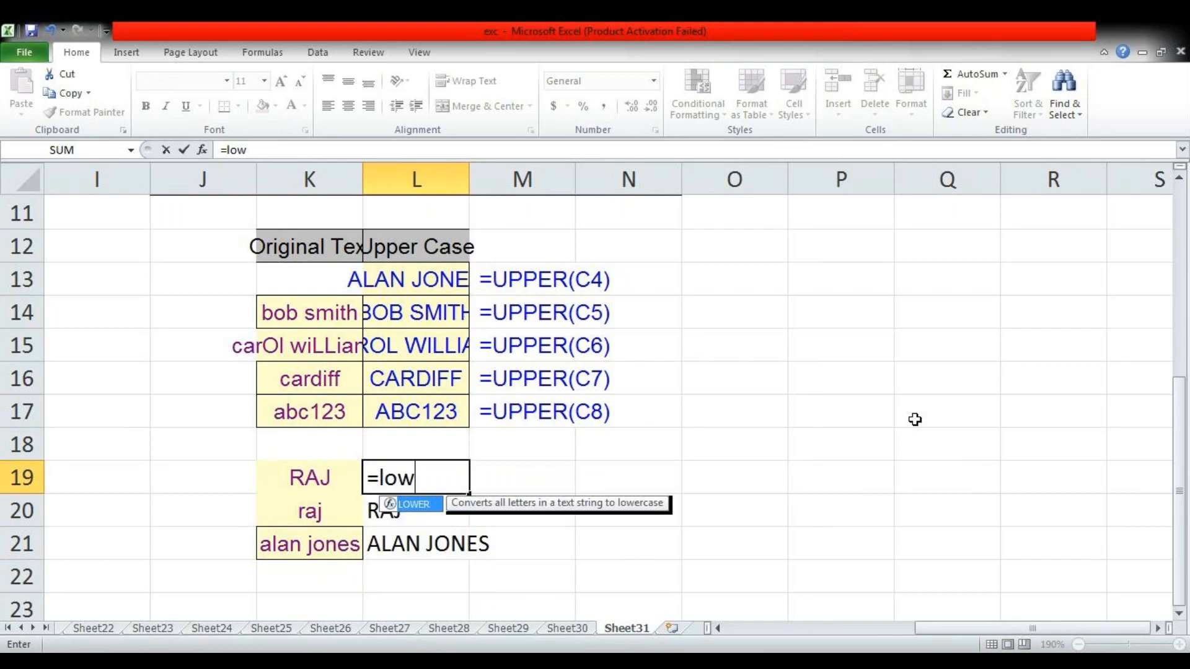
pyautogui.press('Tab')
pyautogui.press('Left')
pyautogui.press('Return')
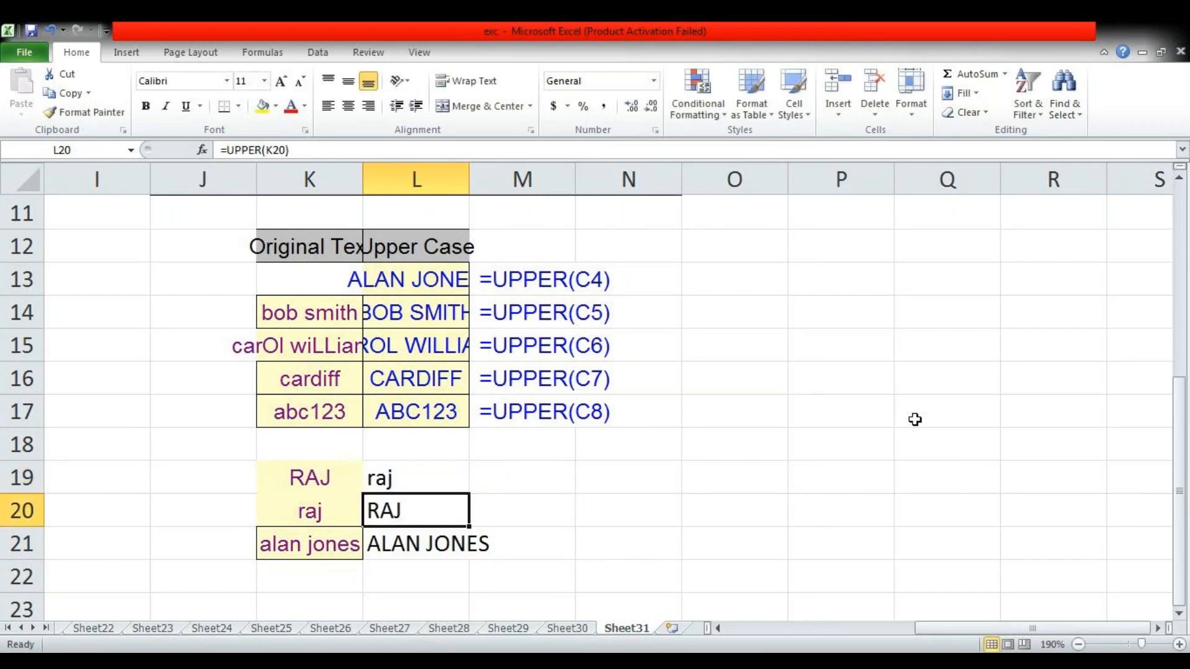